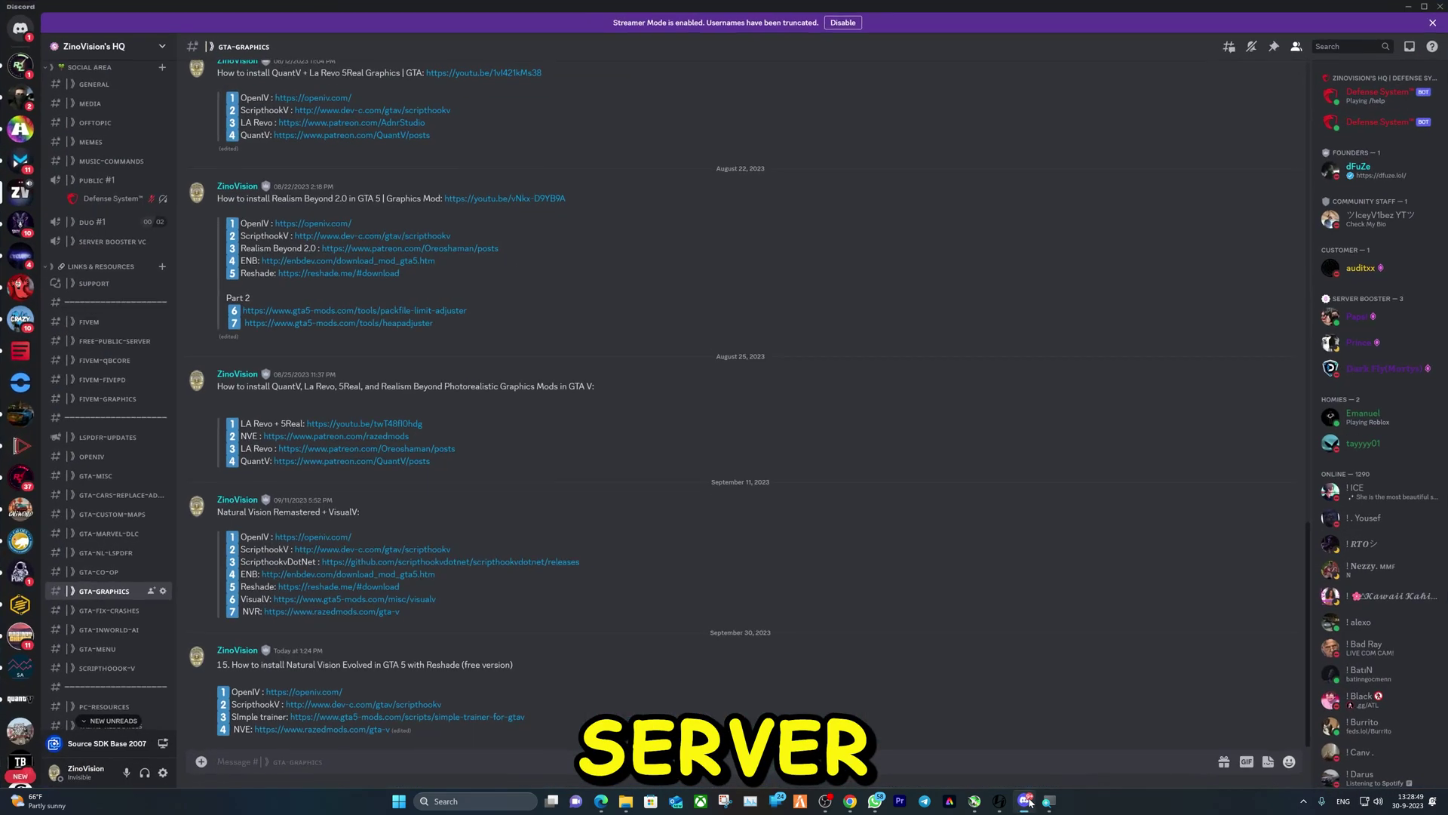
Switch to Discord and open the lspdfr-install channel to view the install service offers
left_click(1024, 801)
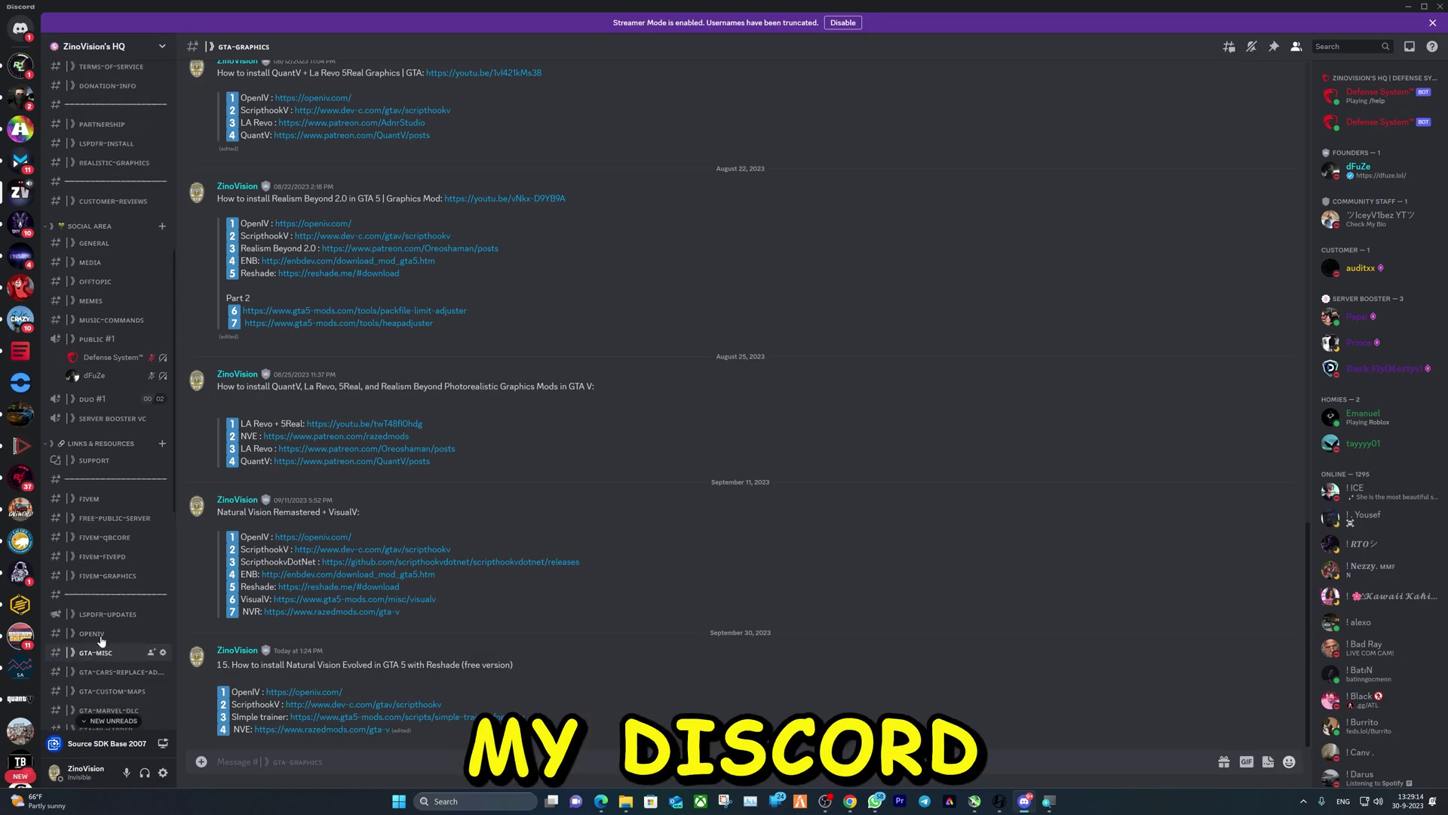
scroll(94, 645, "up", 10)
scroll(117, 439, "down", 5)
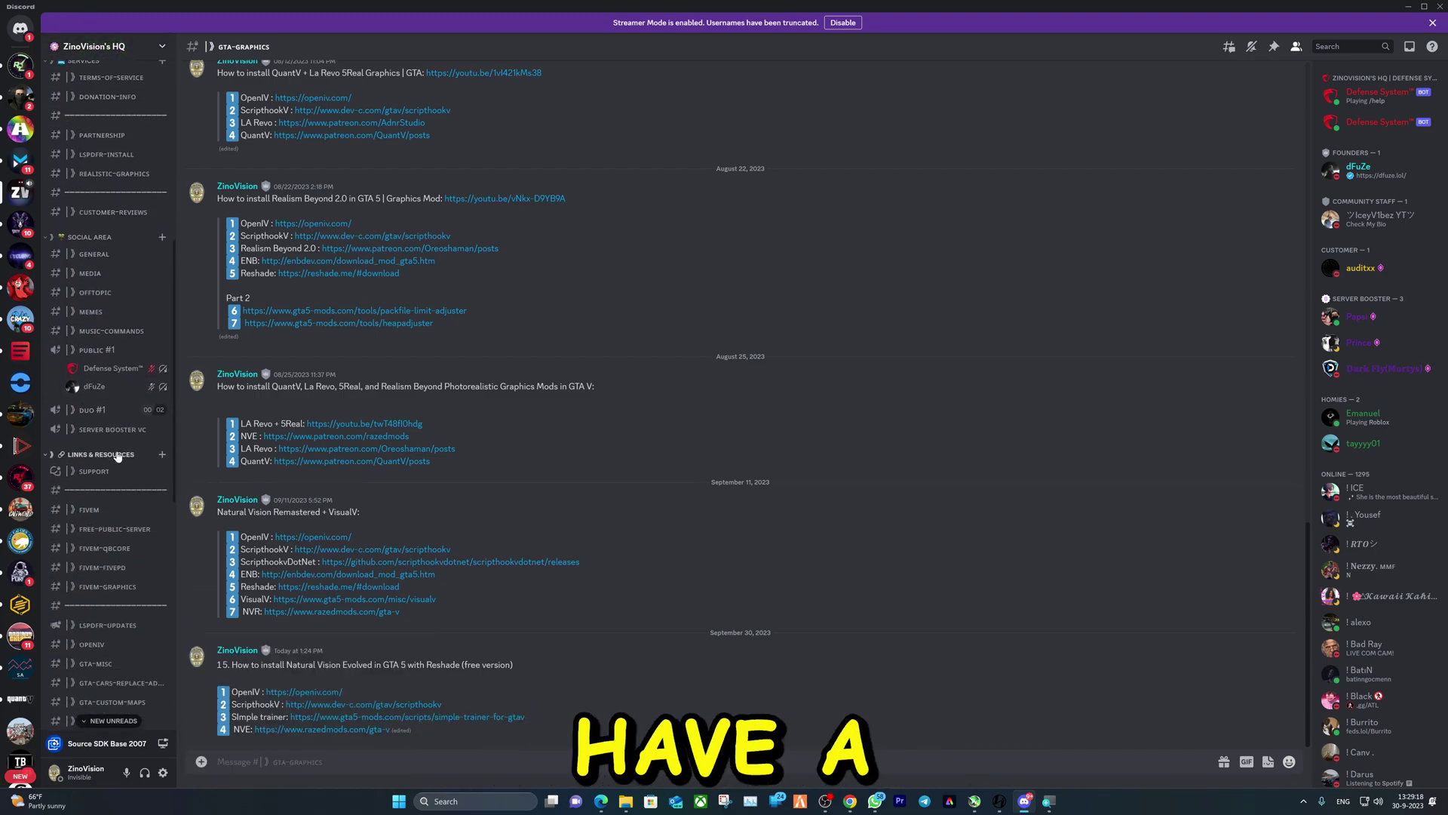
left_click(90, 326)
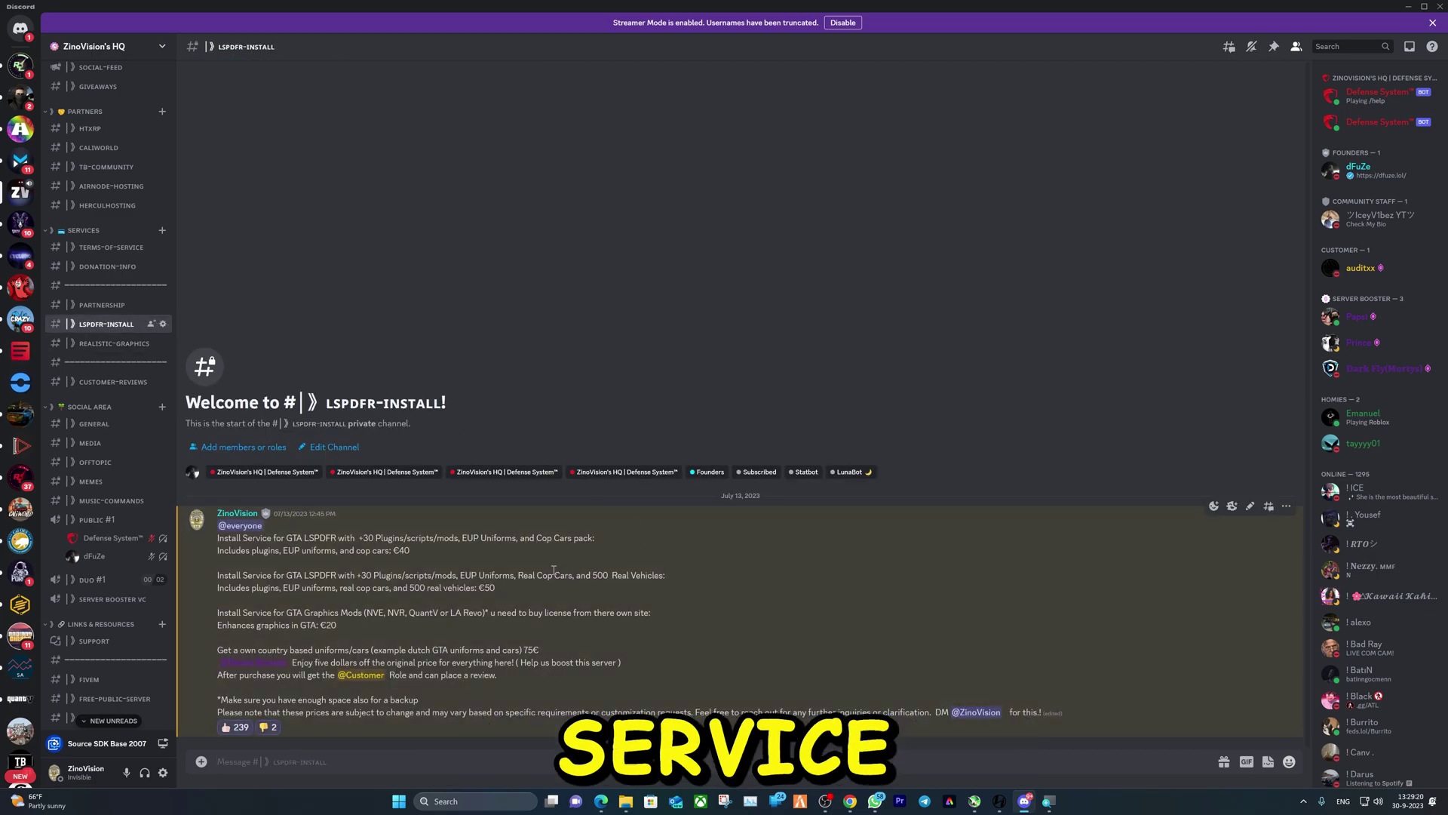
Open the gta-graphics channel and highlight the title of guide 15 about installing Natural Vision Evolved with Reshade
scroll(125, 623, "down", 6)
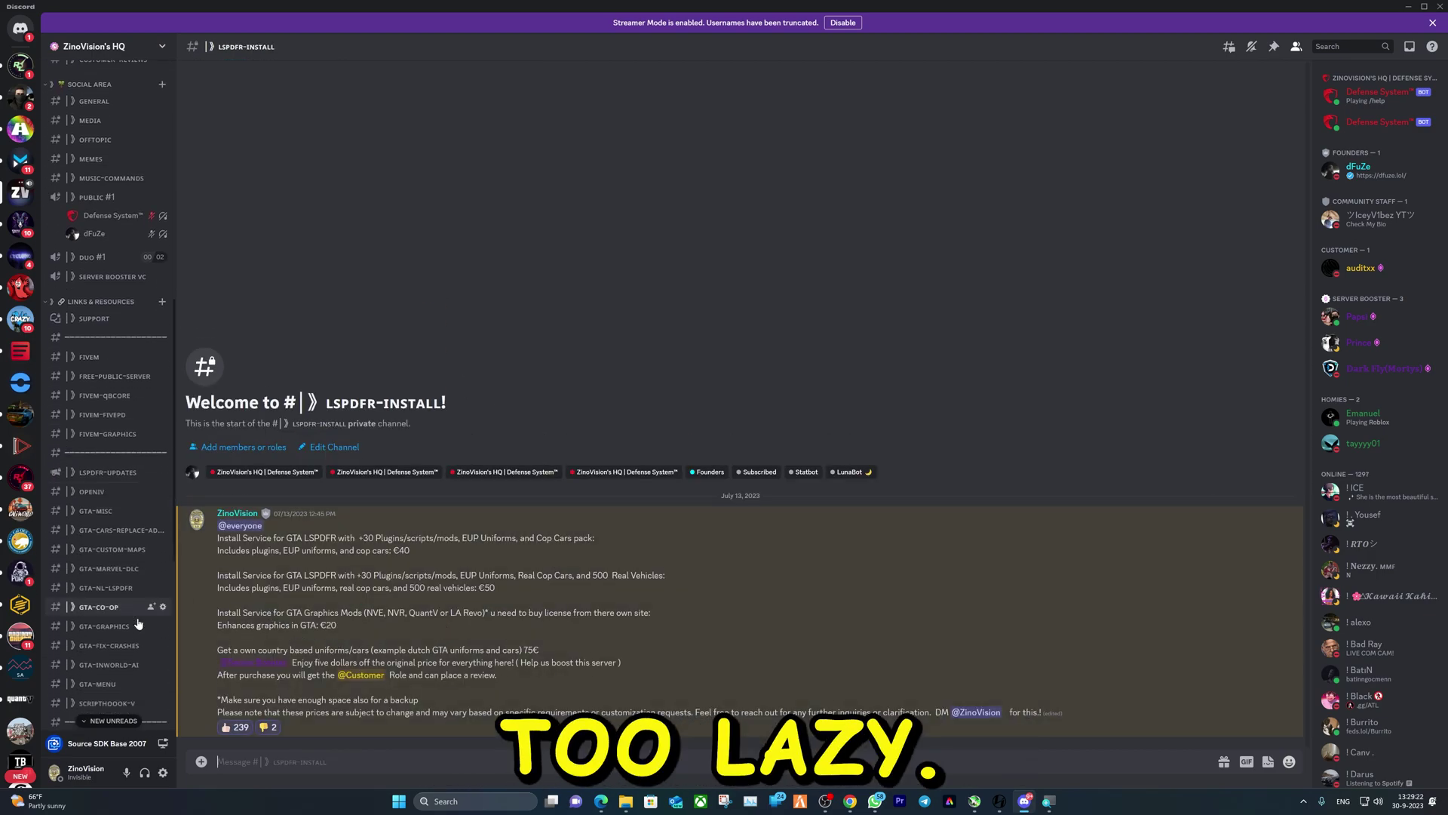
scroll(125, 623, "down", 1)
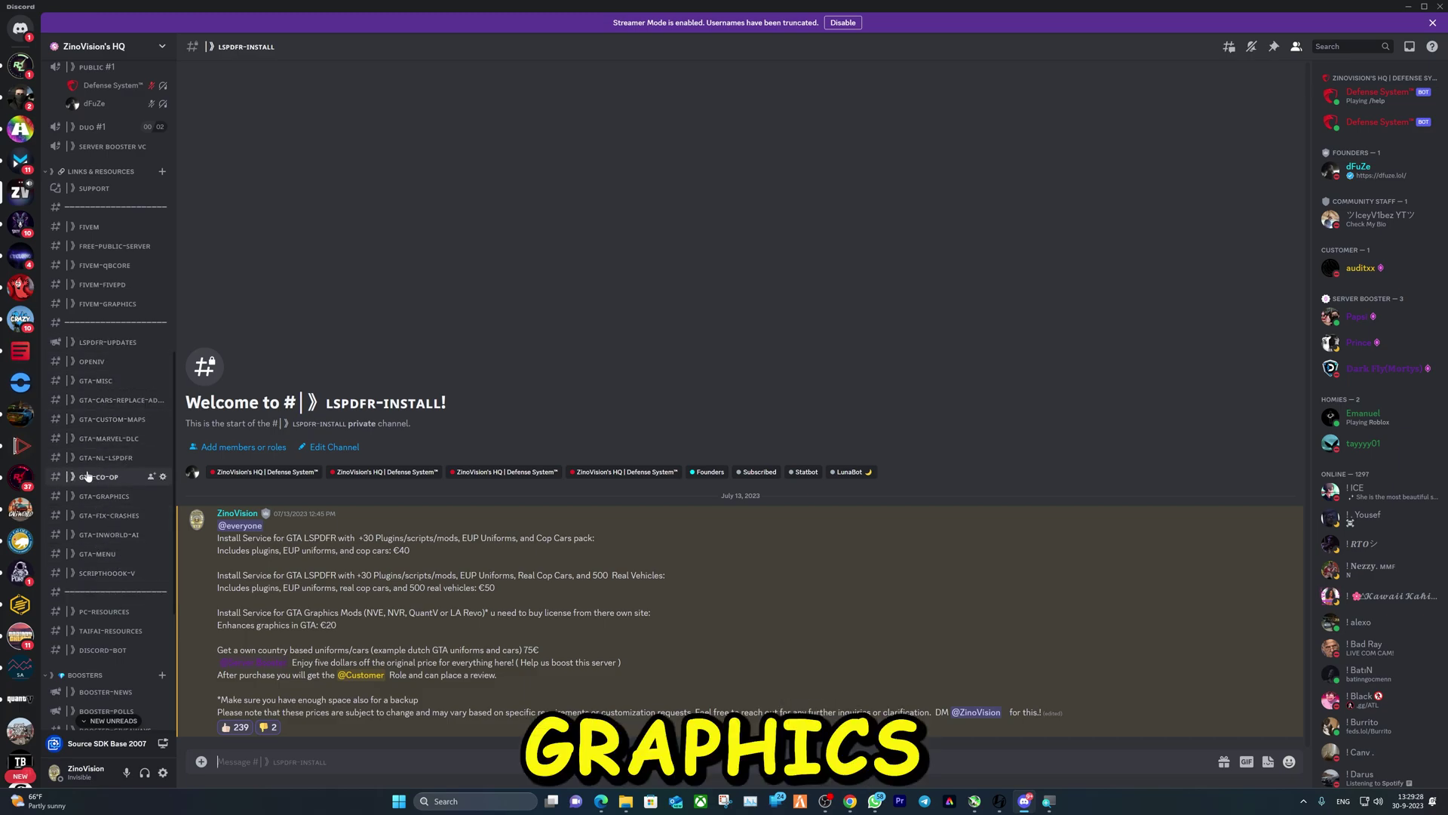
left_click(85, 496)
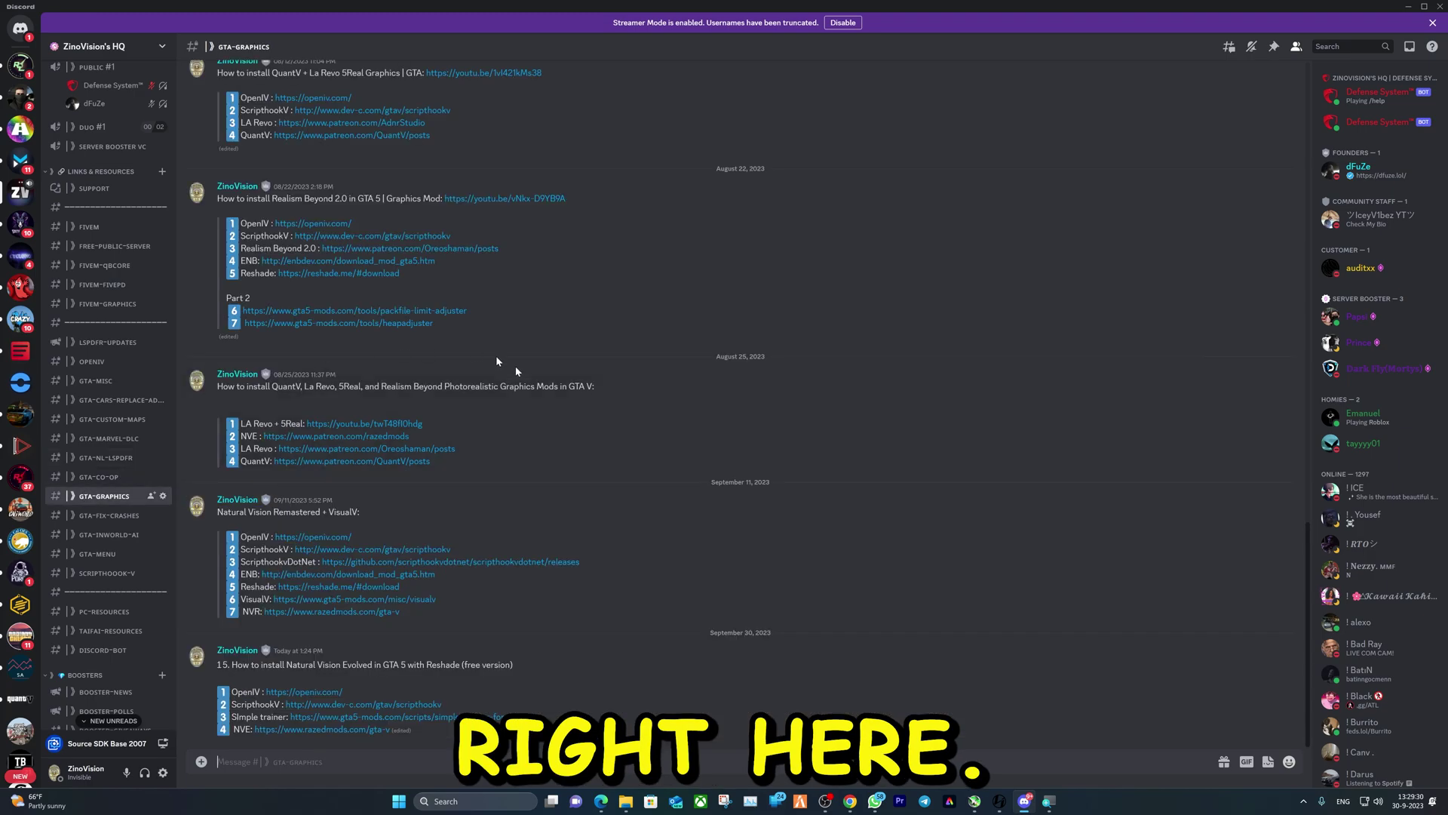
left_click_drag(514, 664, 389, 670)
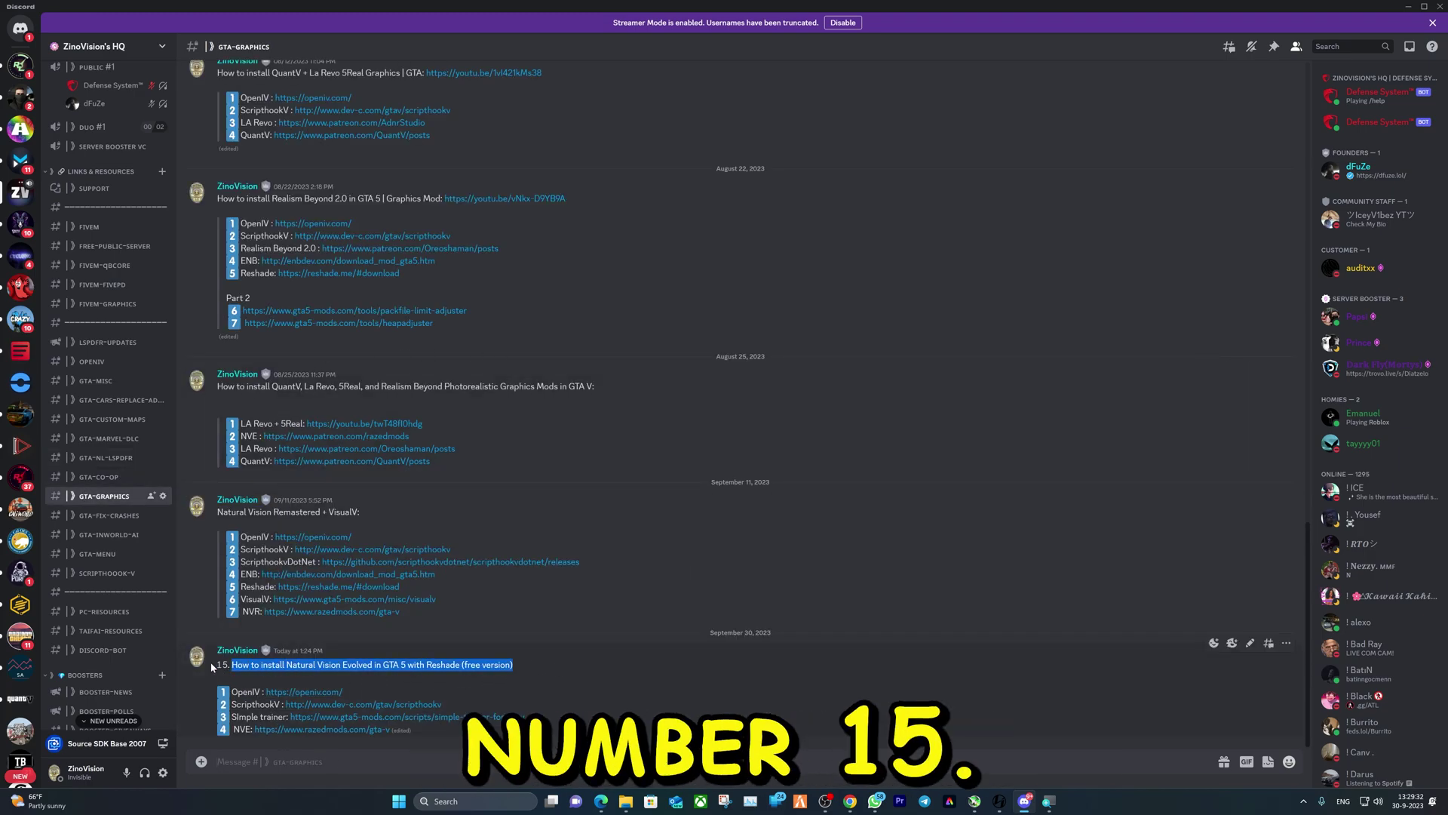
Open the OpenIV, ScripthookV, Simple trainer and NVE links from guide 15 in the browser
left_click(304, 692)
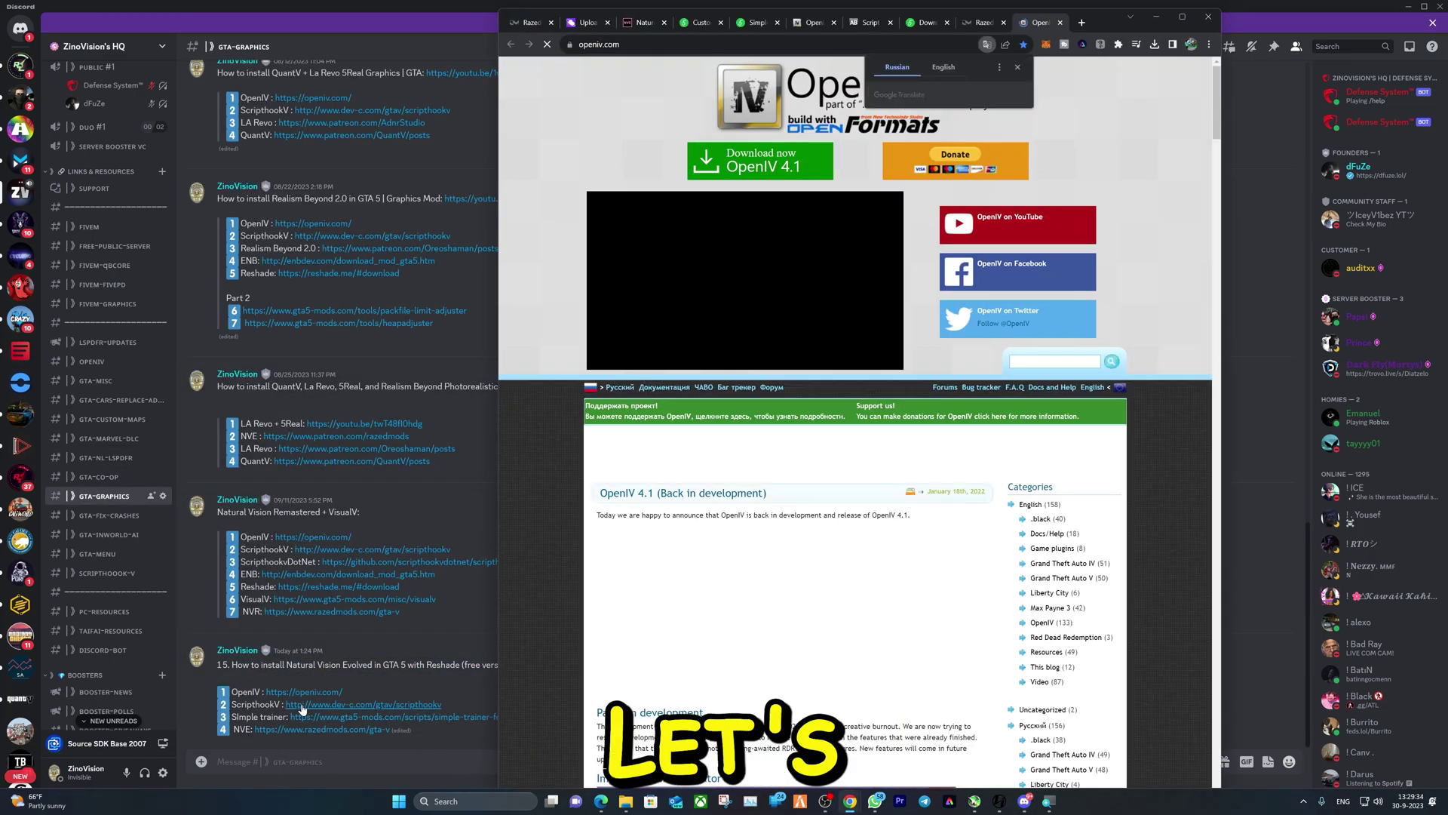
left_click(302, 705)
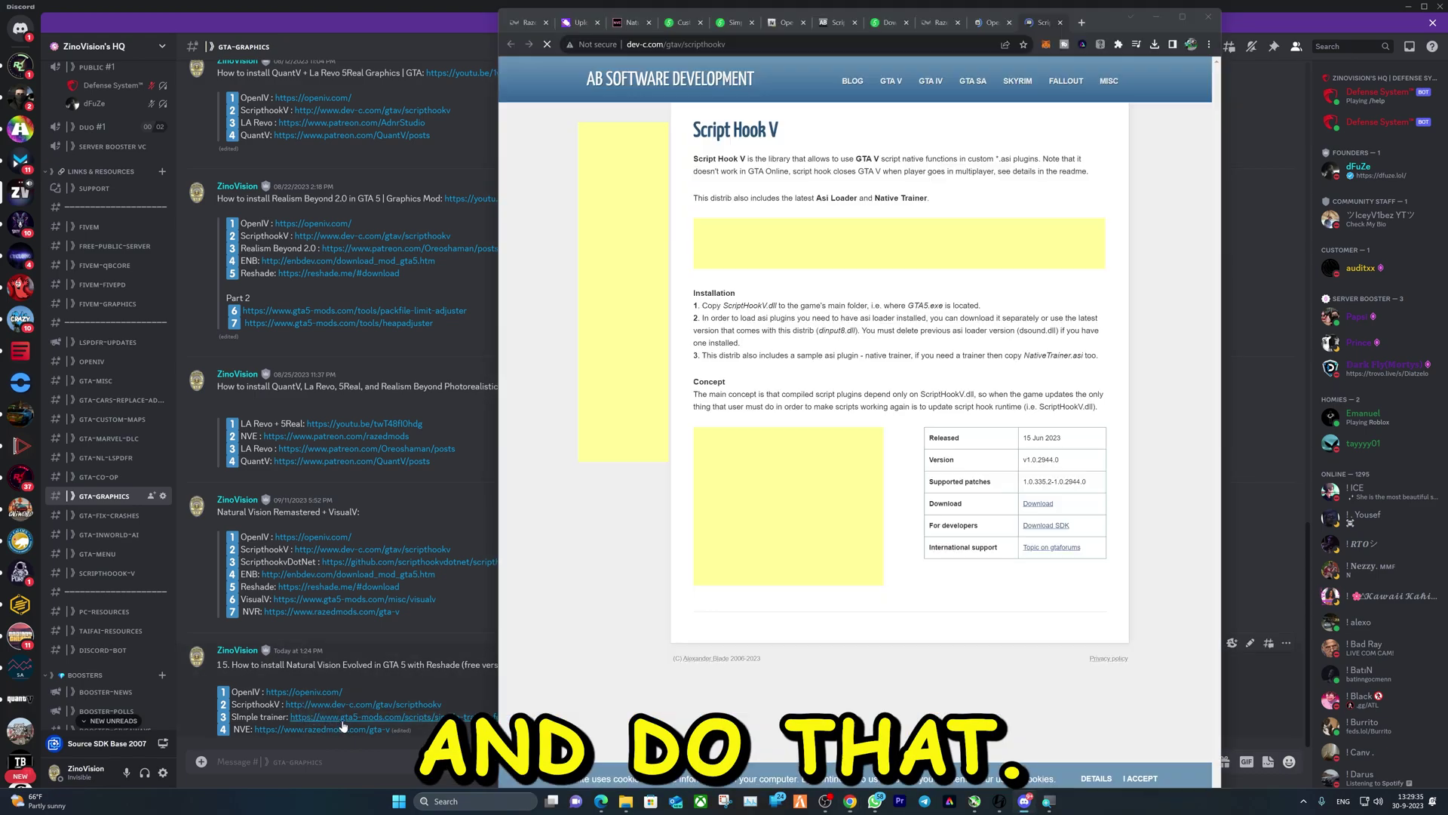
left_click(343, 717)
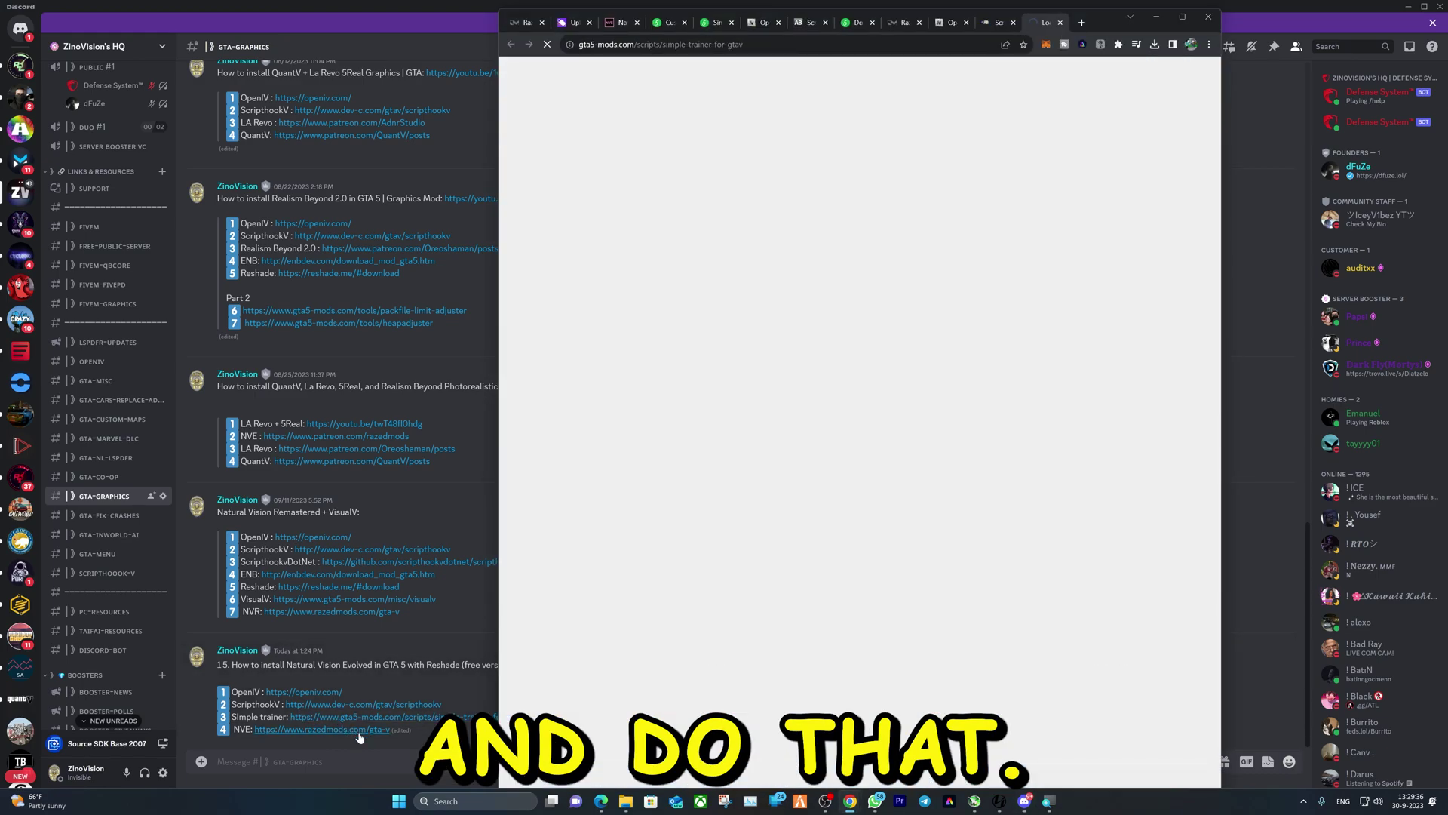
left_click(355, 730)
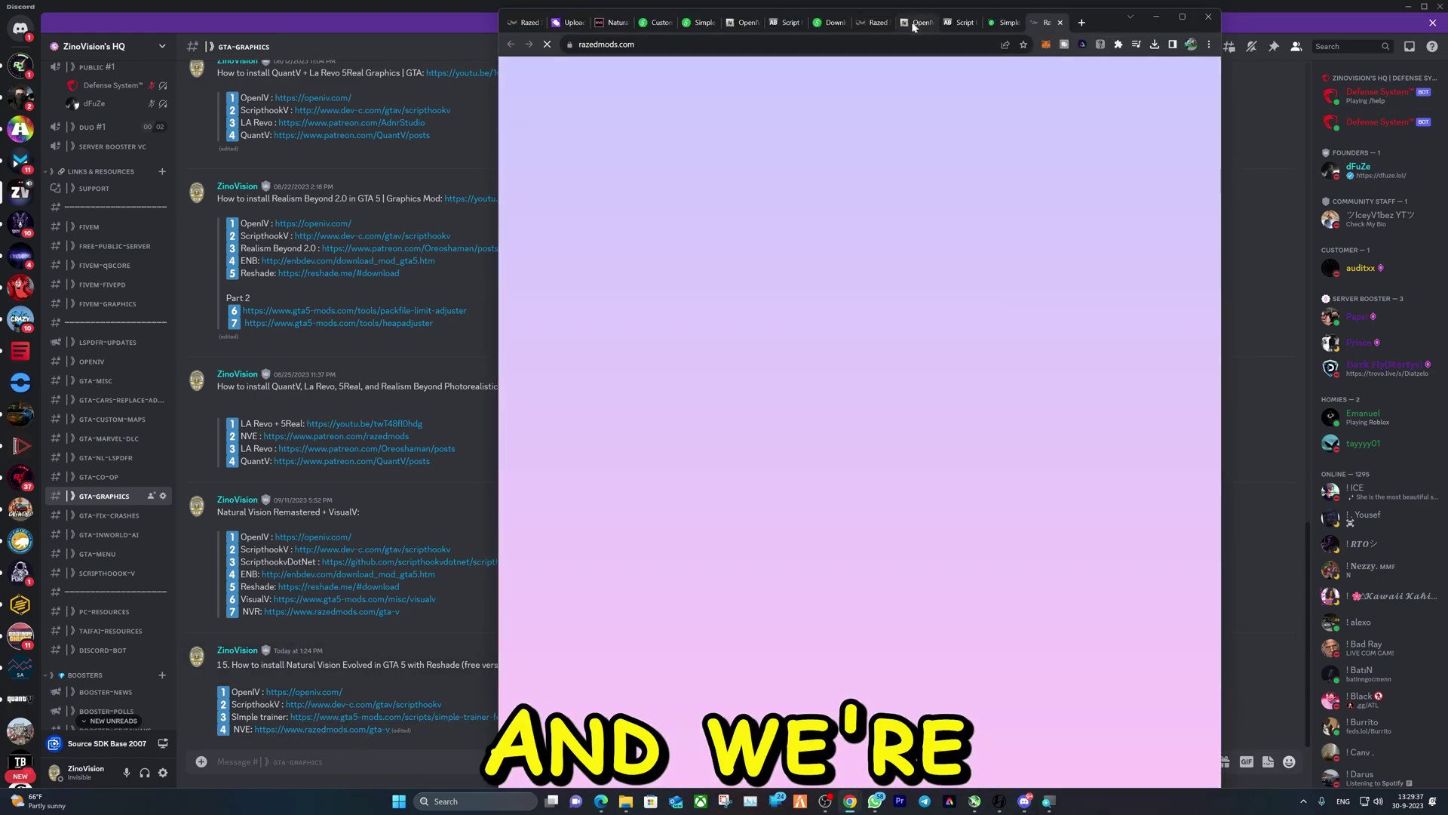
Download OpenIV and Script Hook V from their websites
left_click(916, 23)
left_click(955, 23)
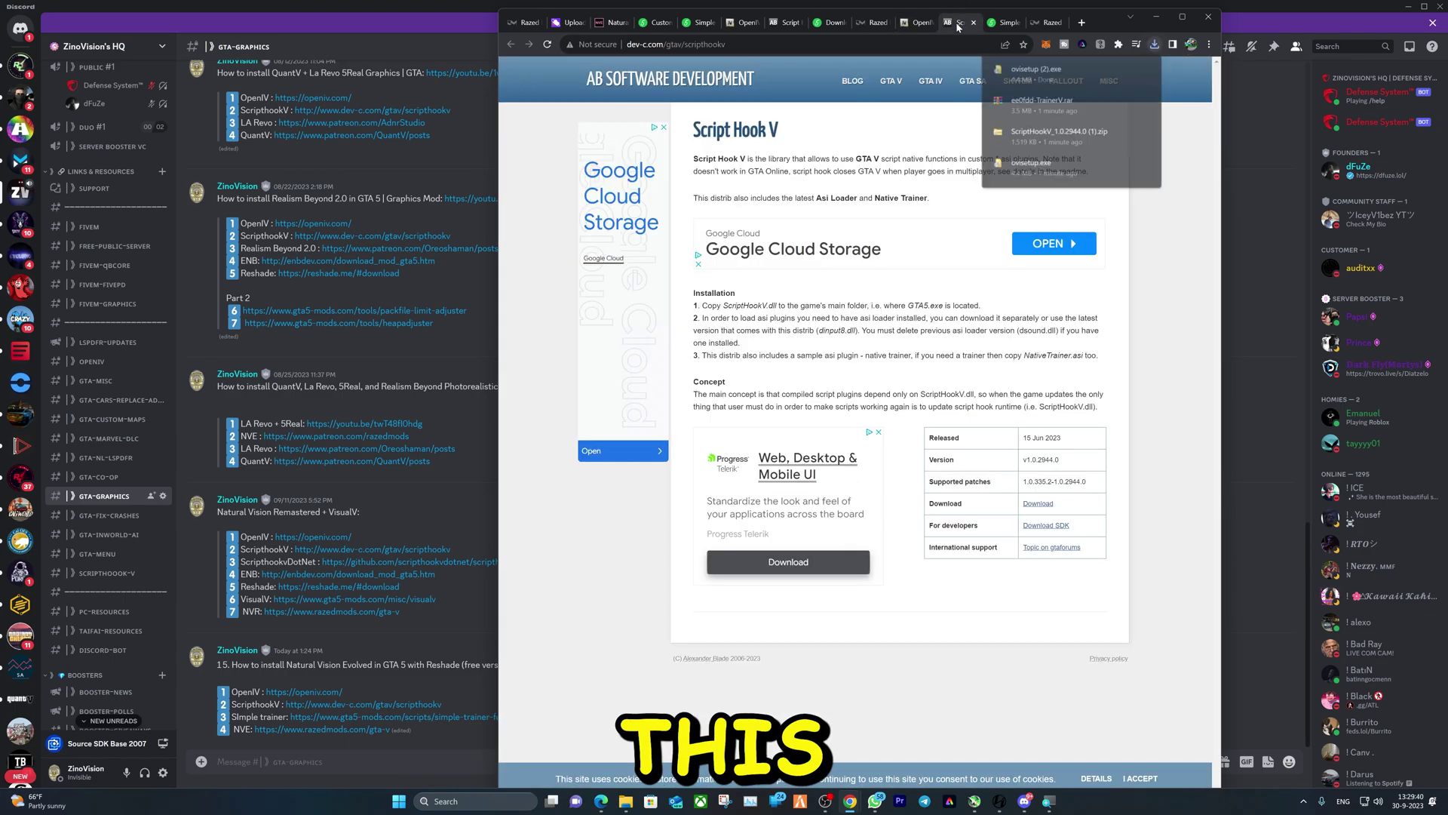
left_click(1035, 504)
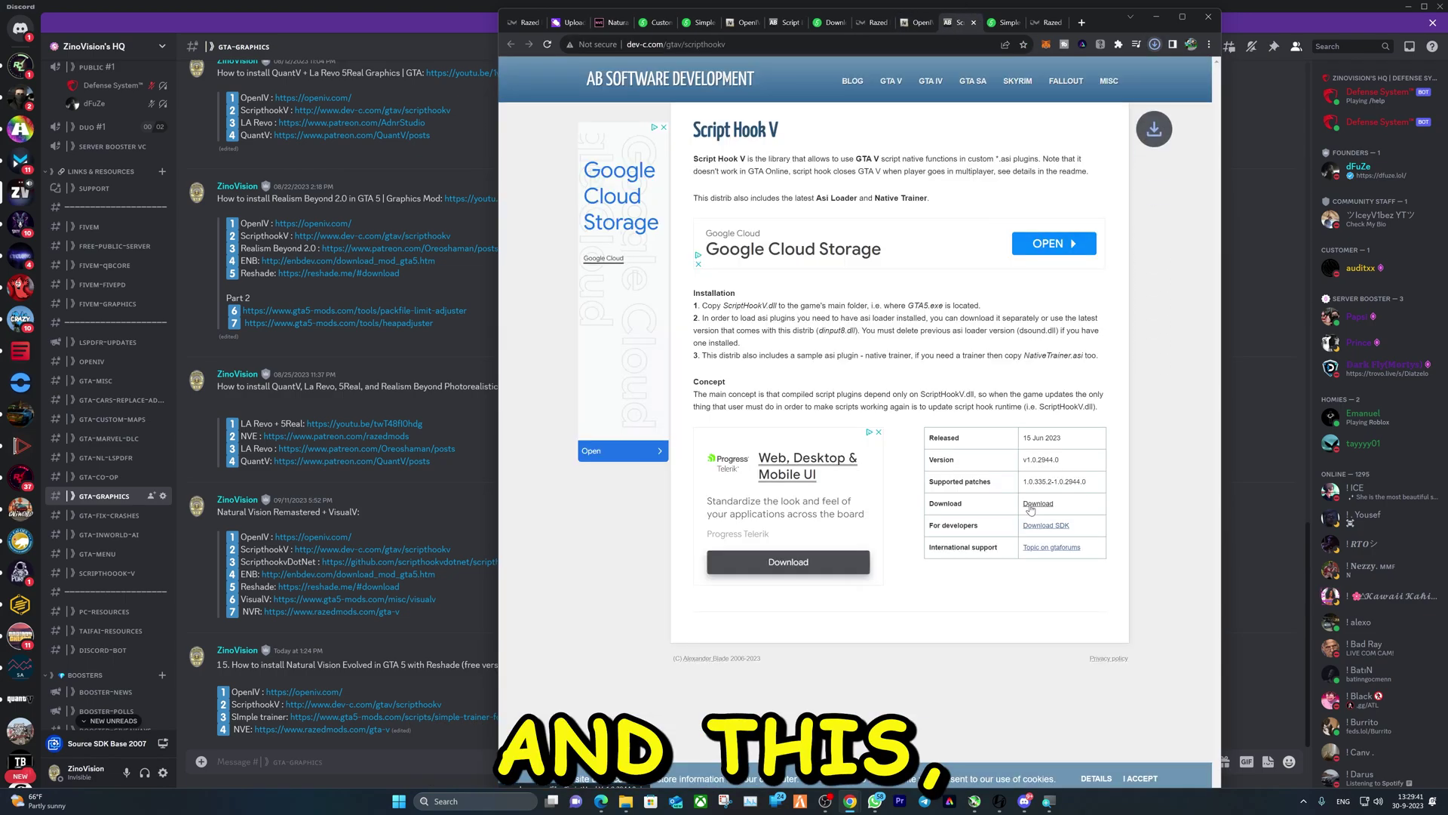
Download Simple Trainer for GTA V from its gta5-mods.com page
left_click(1007, 23)
left_click(611, 400)
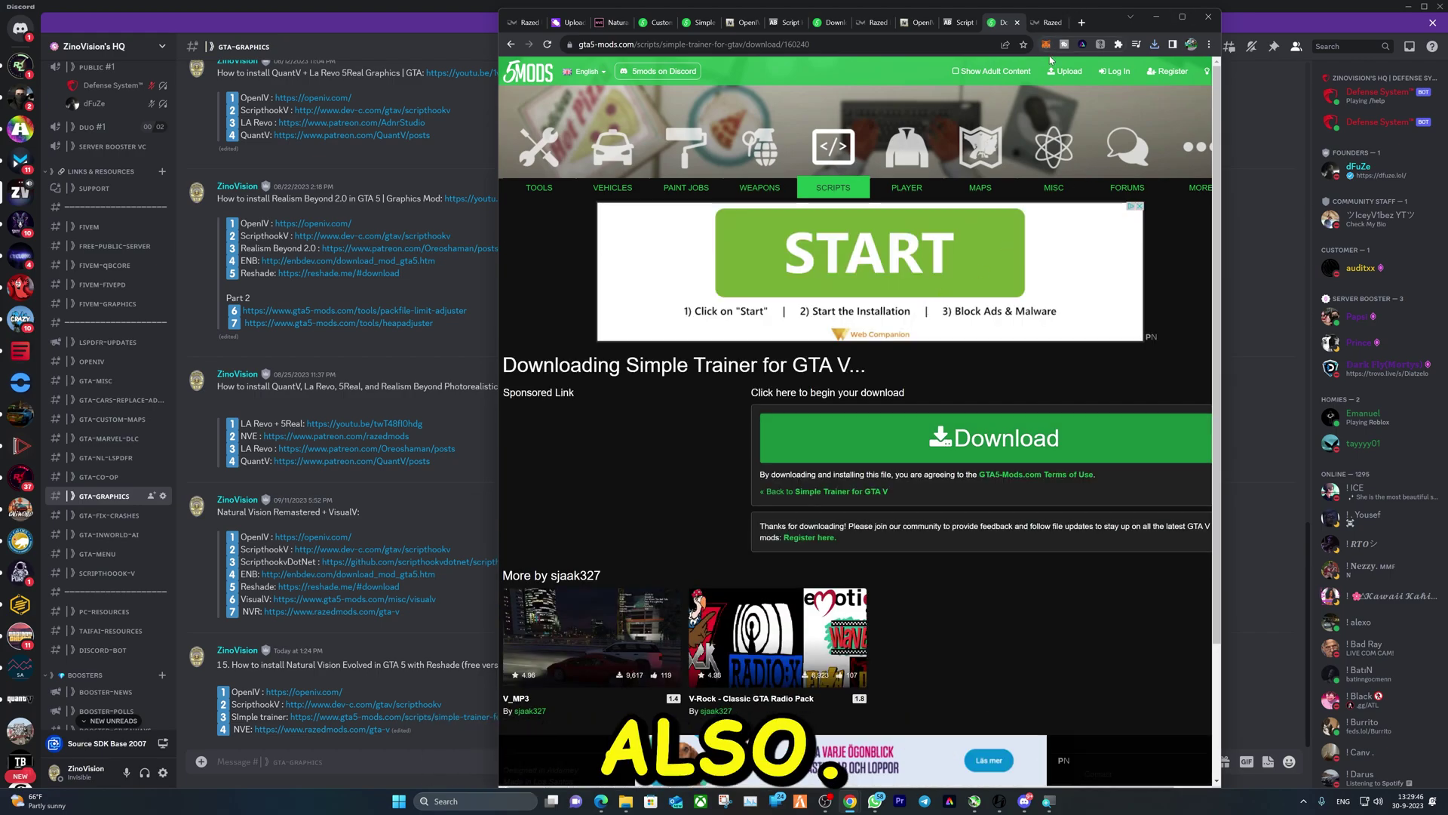
left_click(980, 427)
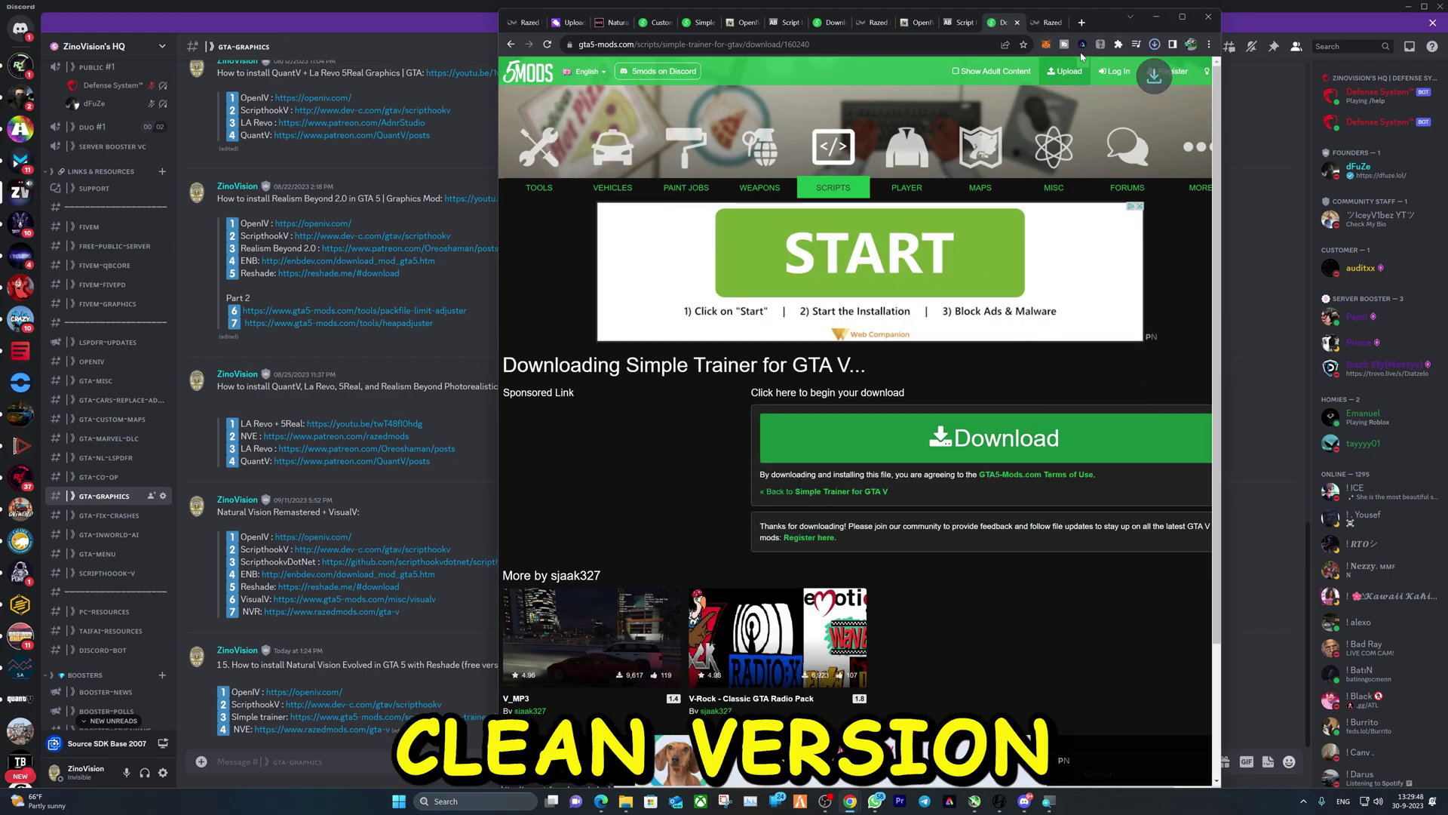
Open the NaturalVision Evolved page on Razed Mods and follow its download link
left_click(1041, 23)
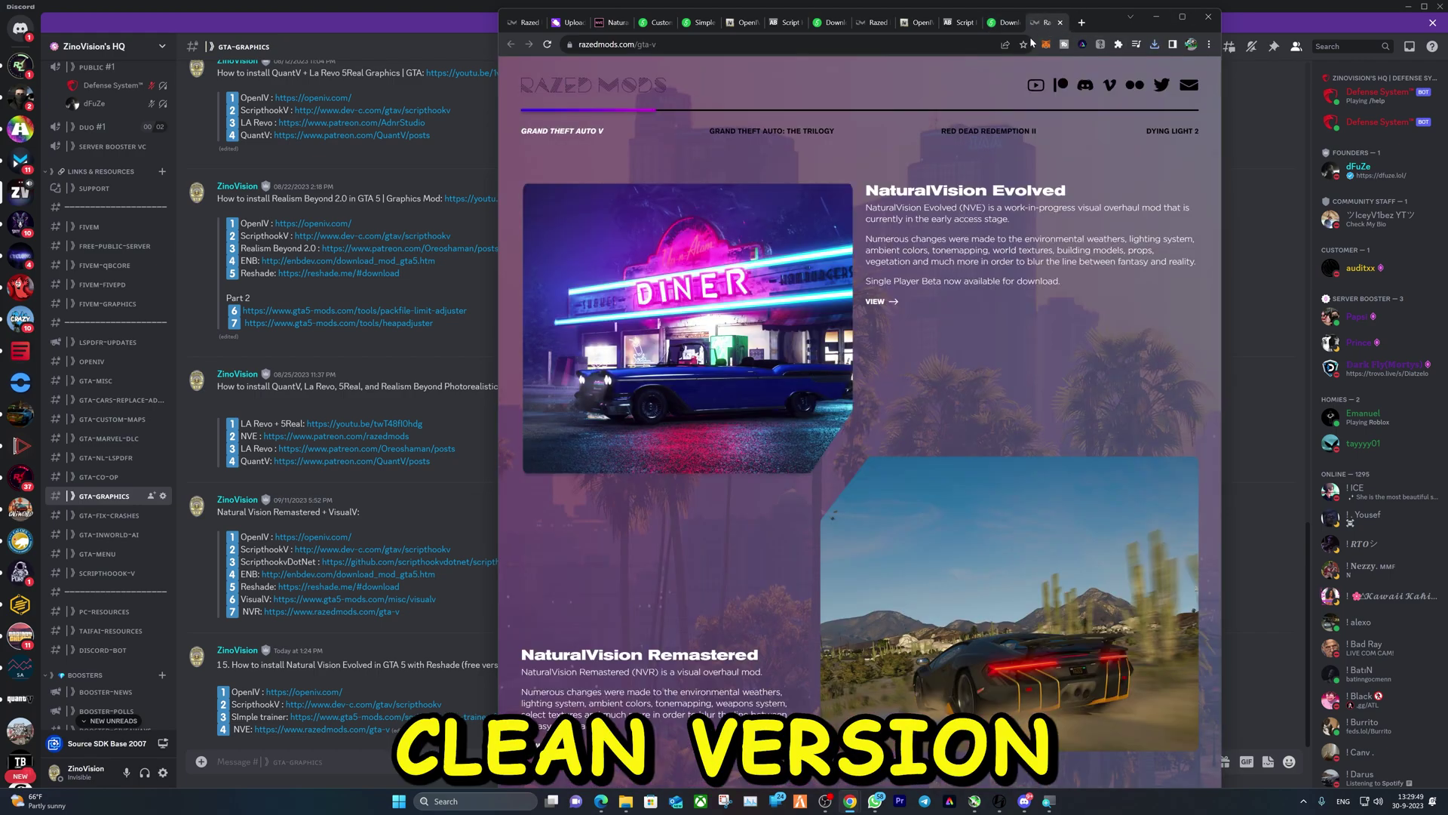
left_click(873, 302)
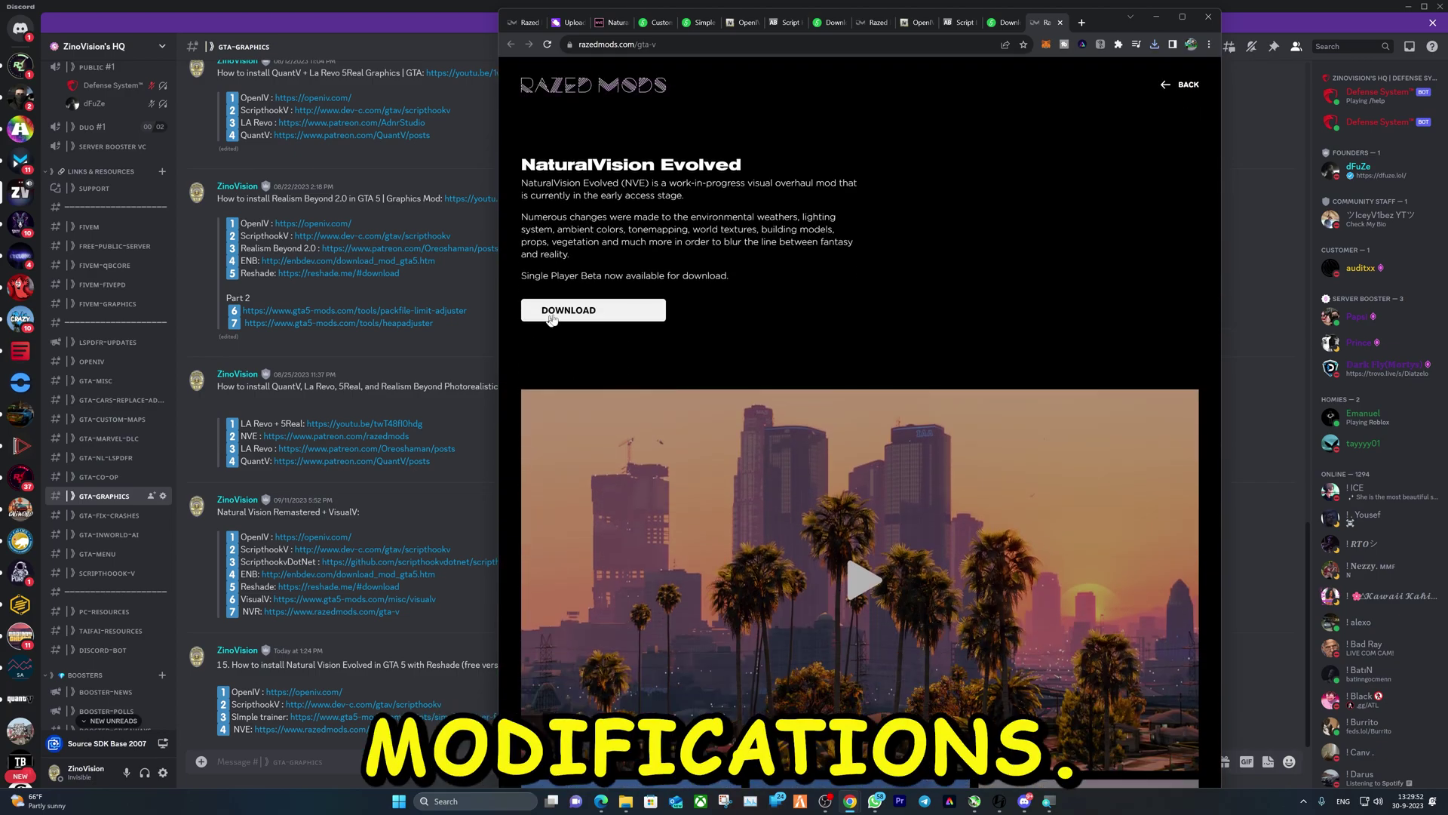
left_click_drag(586, 311, 580, 323)
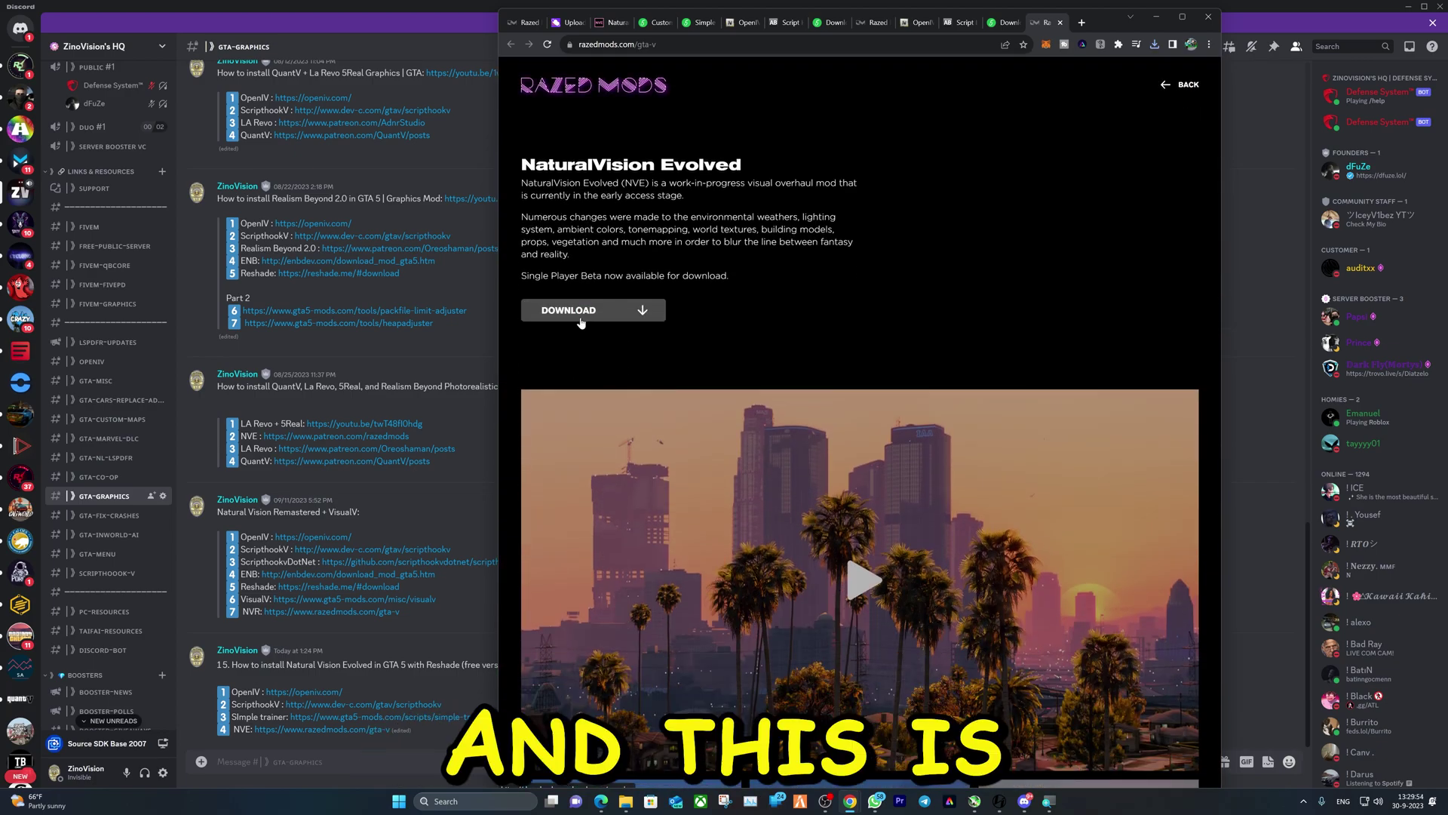
left_click(571, 322)
Return to the Razed Mods home page, reach NaturalVision Evolved through Grand Theft Auto V, and open its Gofile download, accepting the privacy notice
left_click(1009, 25)
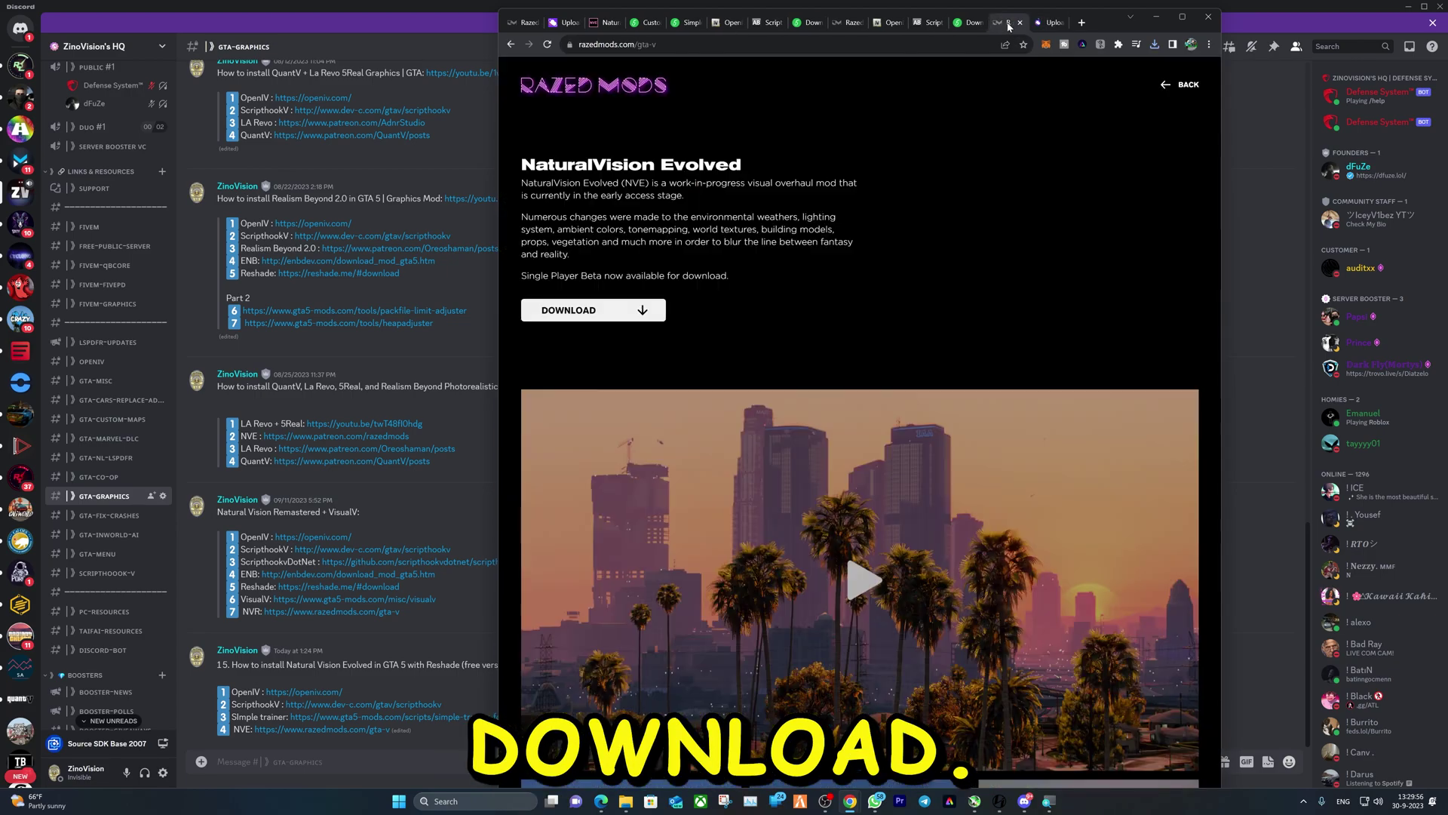
left_click(508, 46)
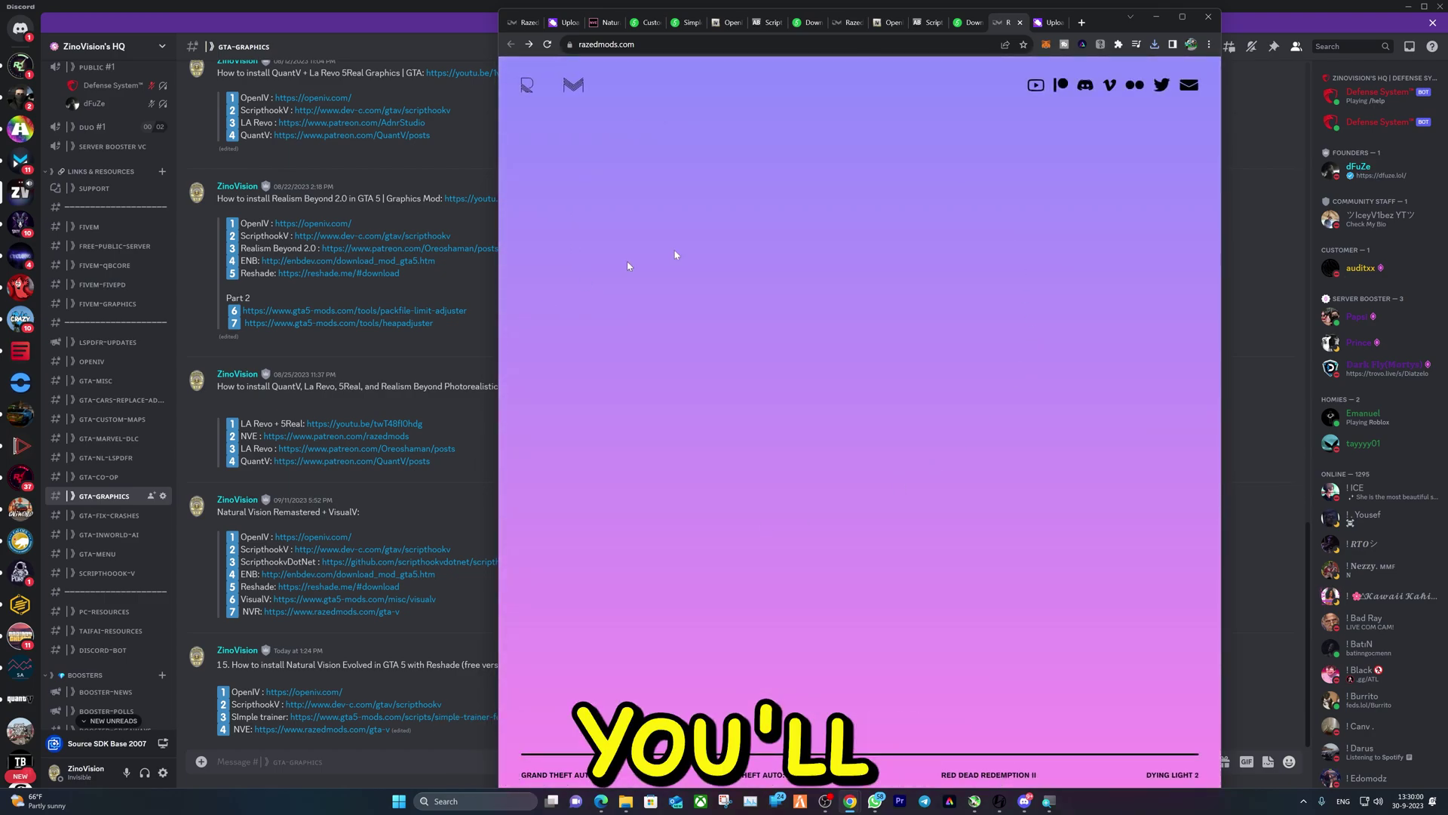
left_click(557, 774)
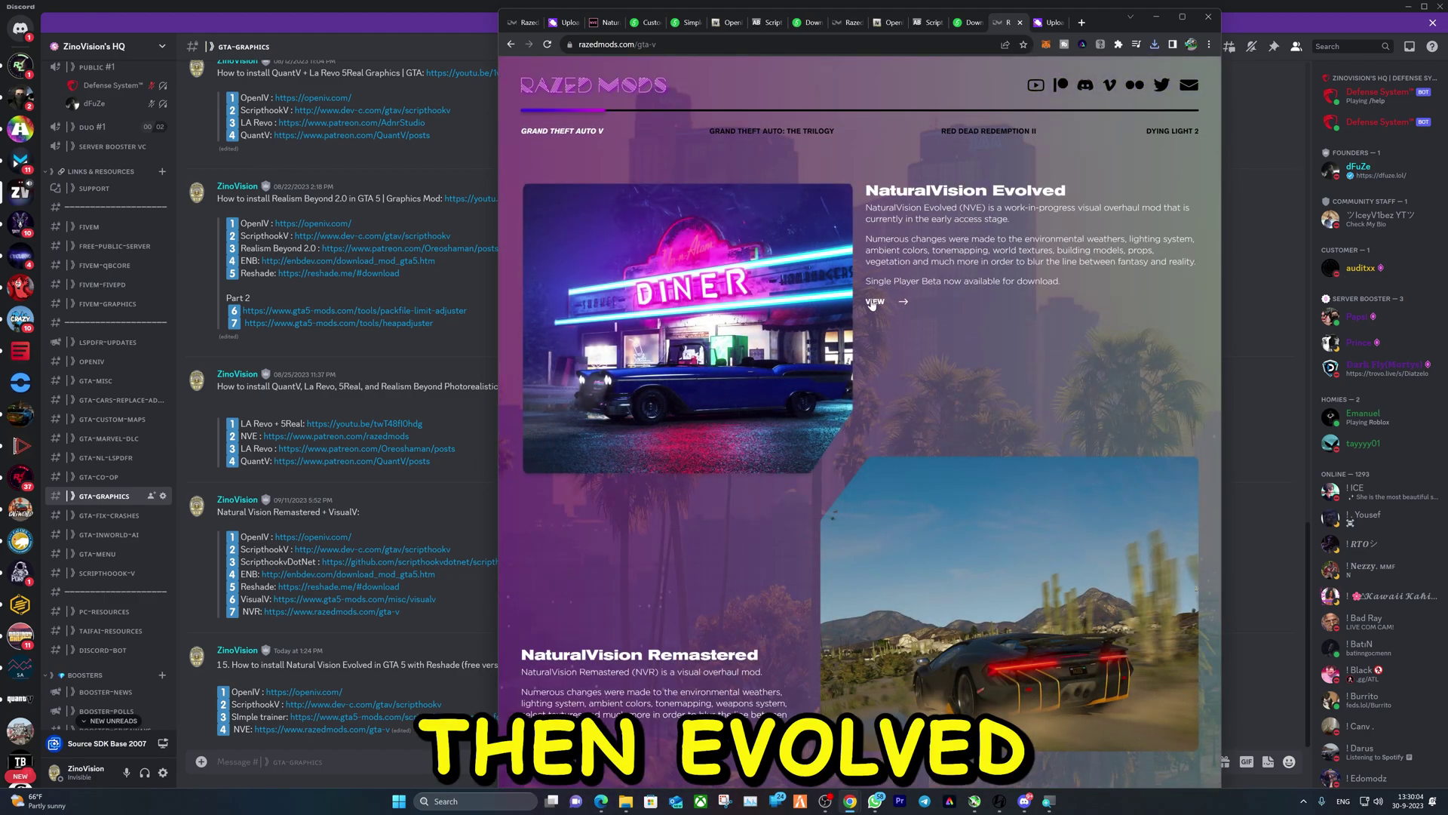
left_click(876, 301)
left_click(587, 310)
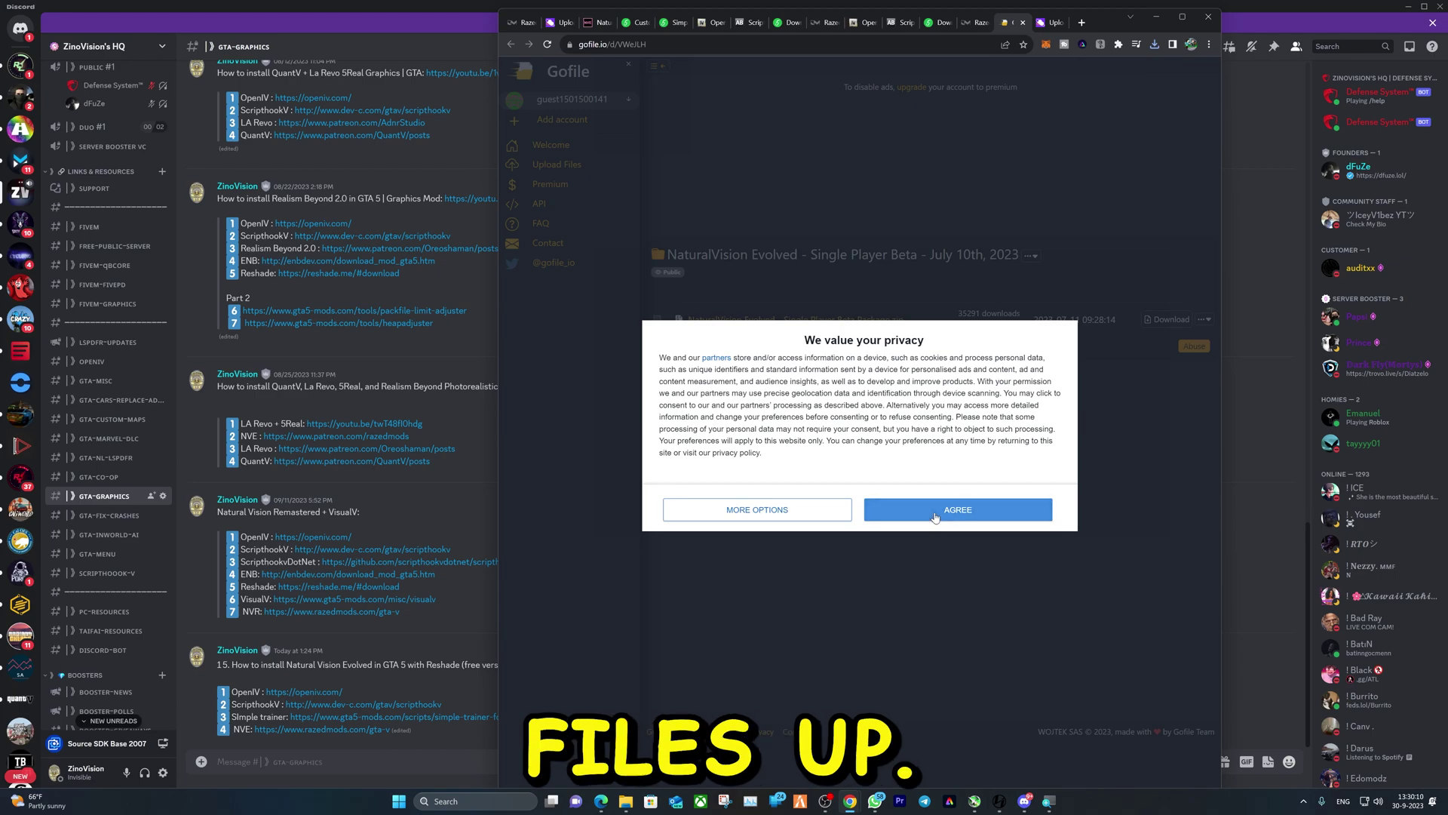
left_click(930, 515)
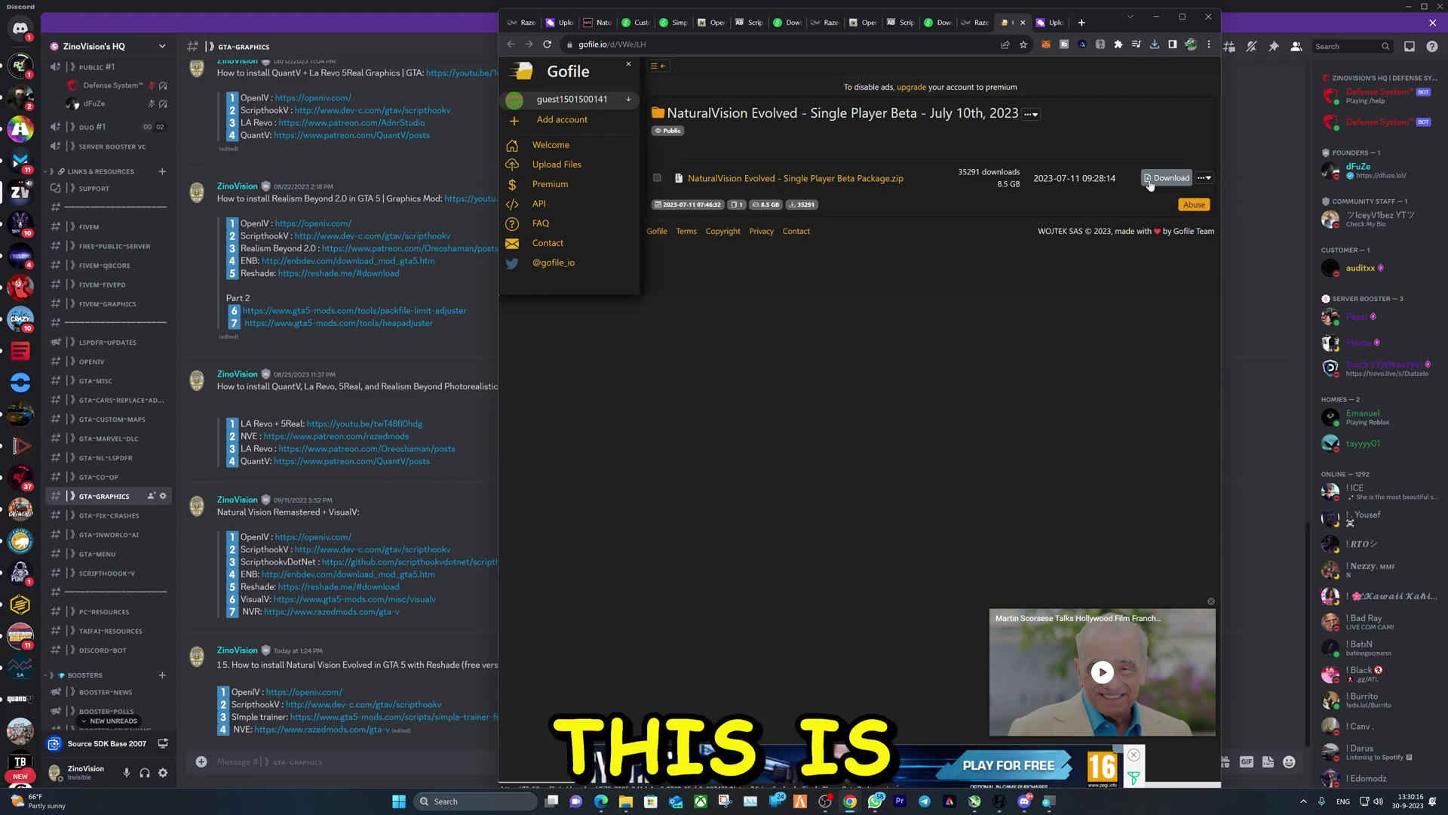
Start the free turbo download of NaturalVision Evolved - Single Player Beta Package.zip from Easyupload and cancel it
left_click(977, 23)
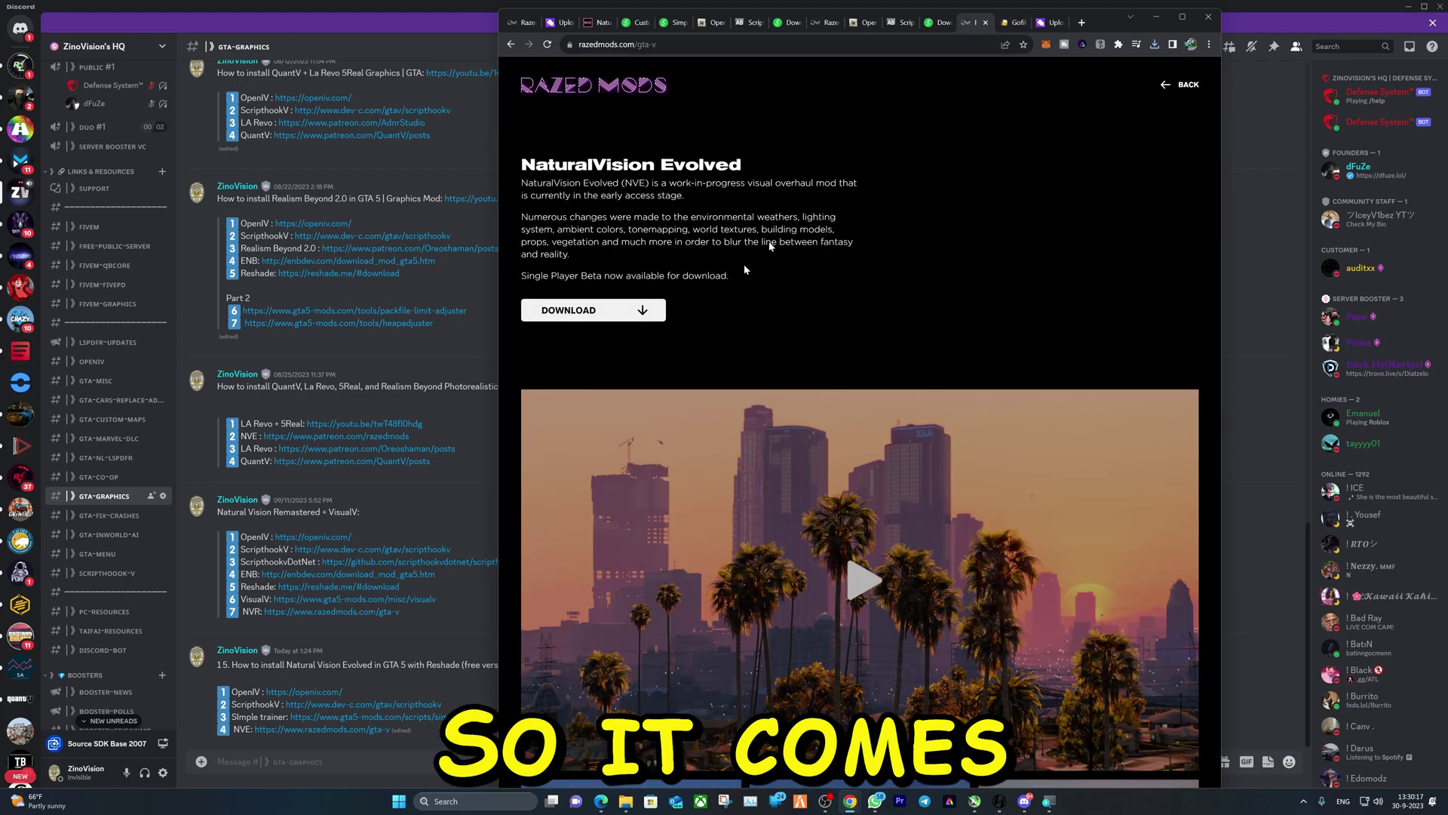
left_click(581, 310)
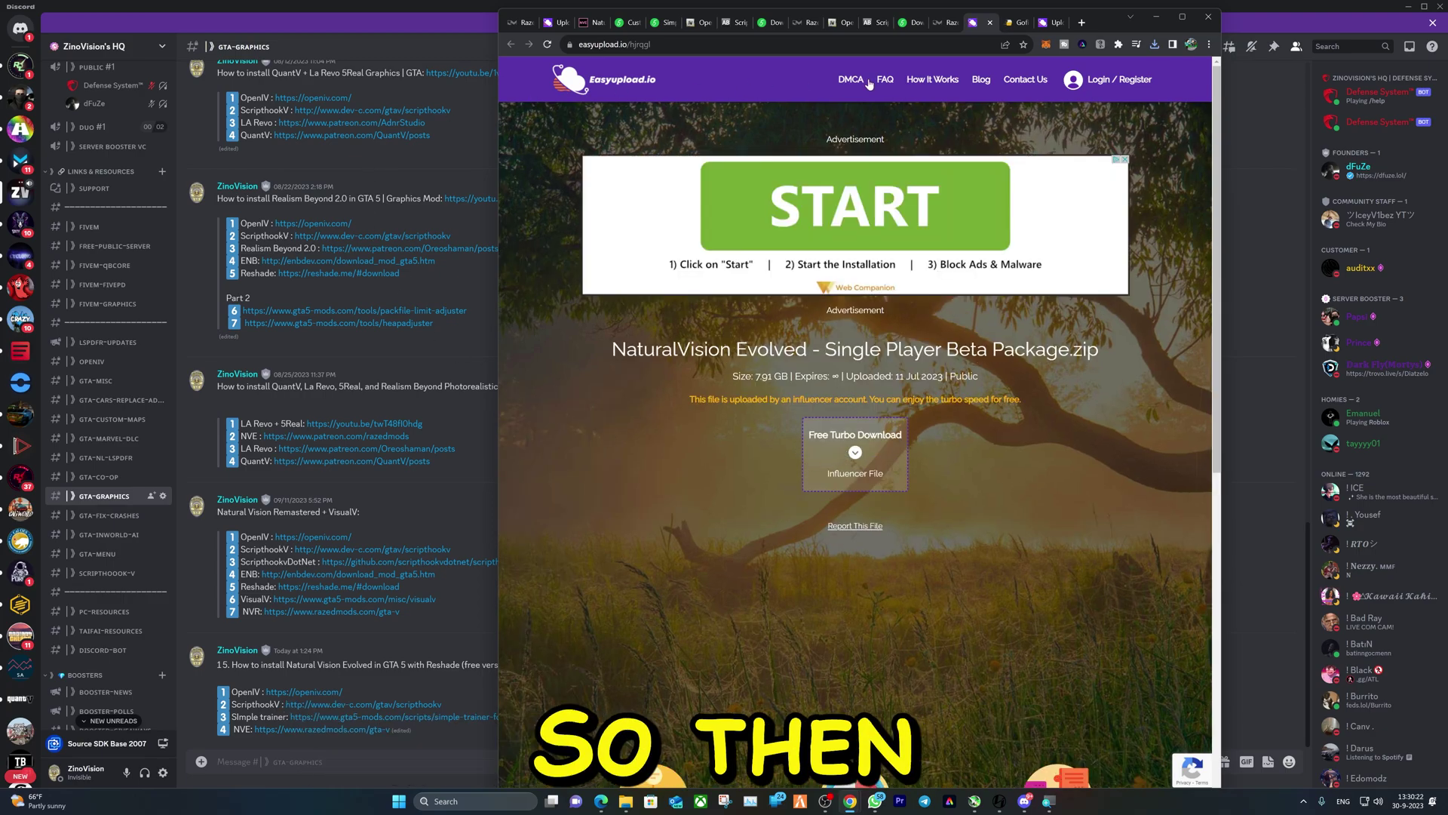
left_click(833, 458)
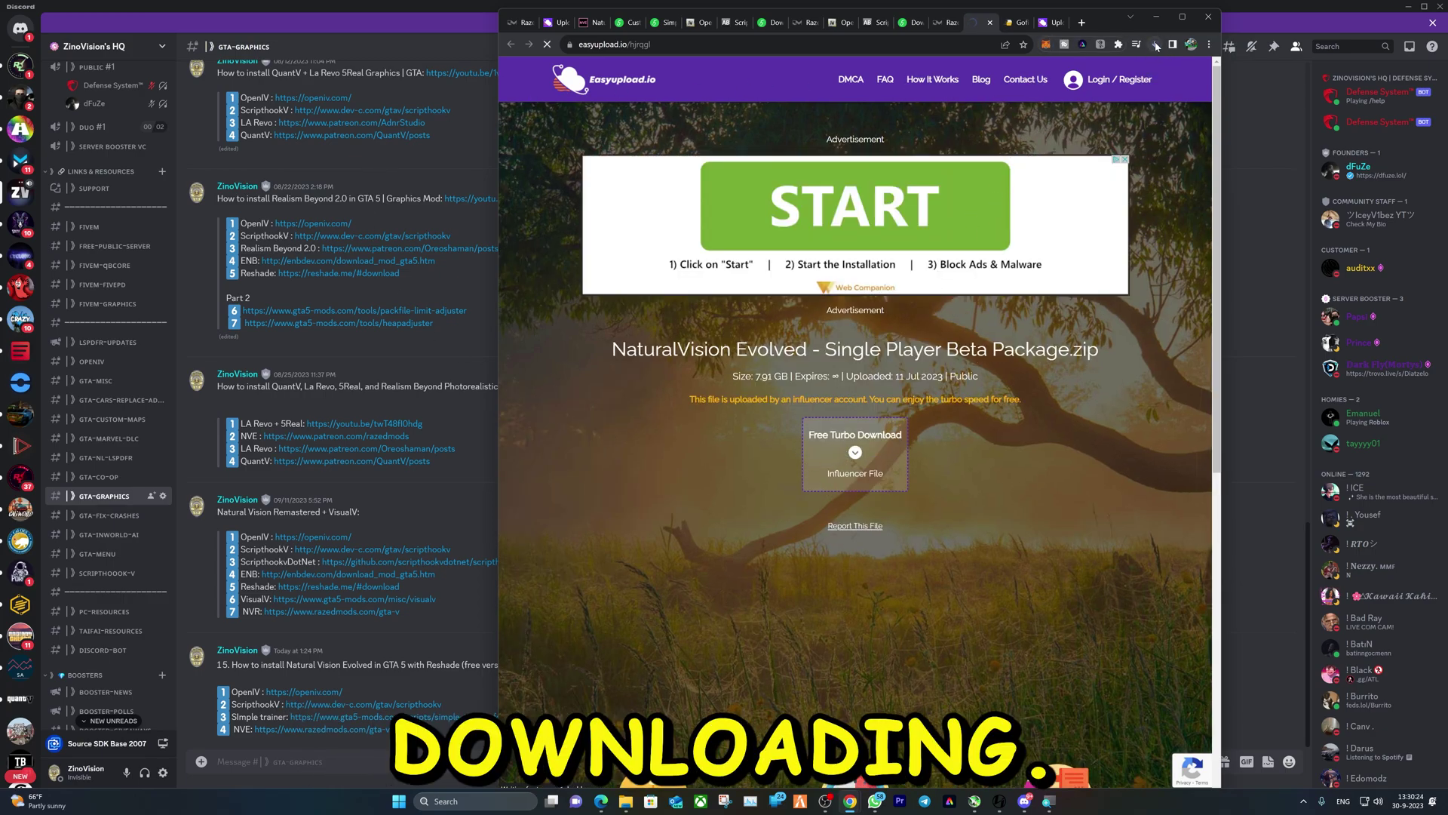
left_click(1136, 92)
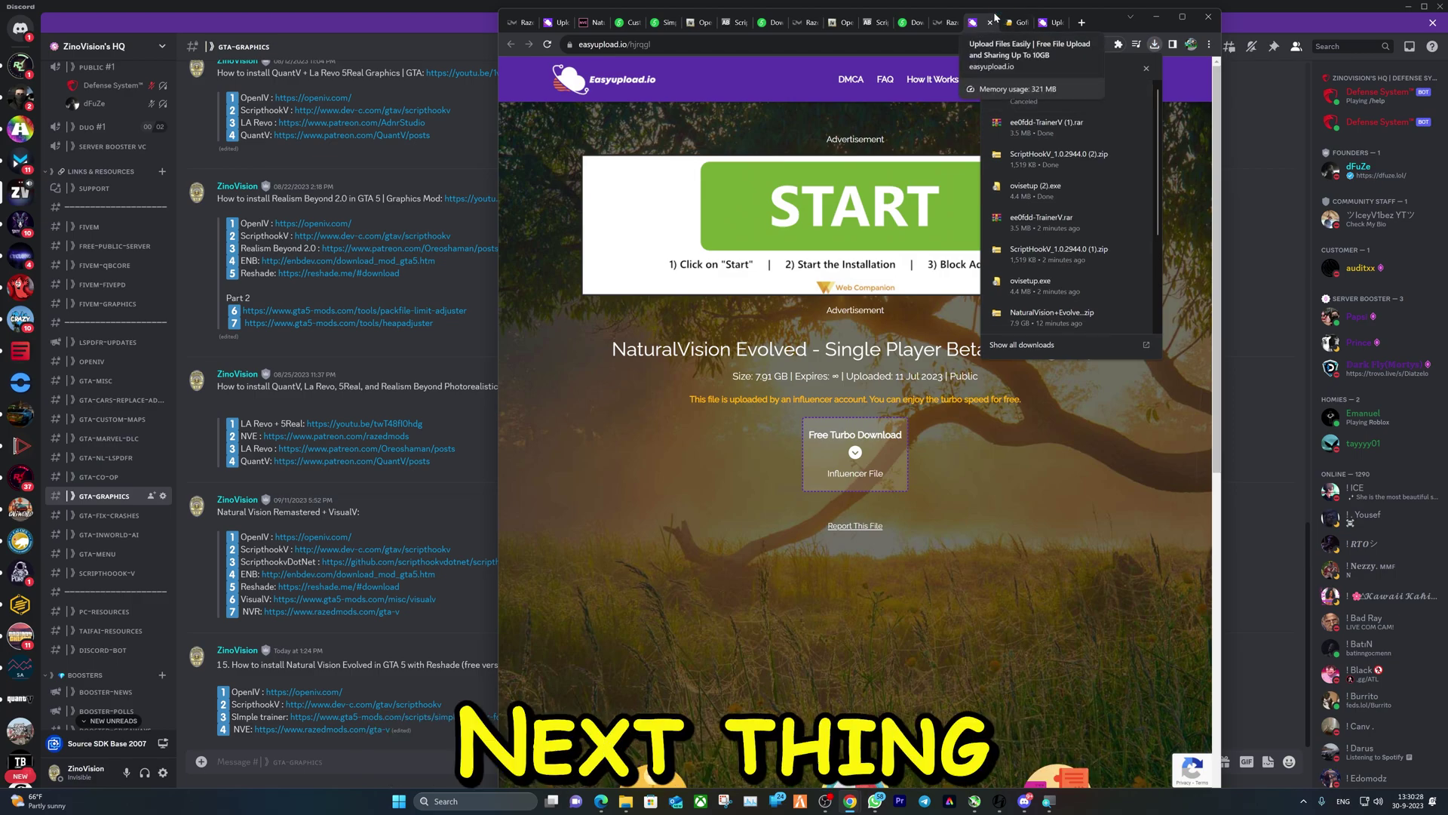
left_click(685, 526)
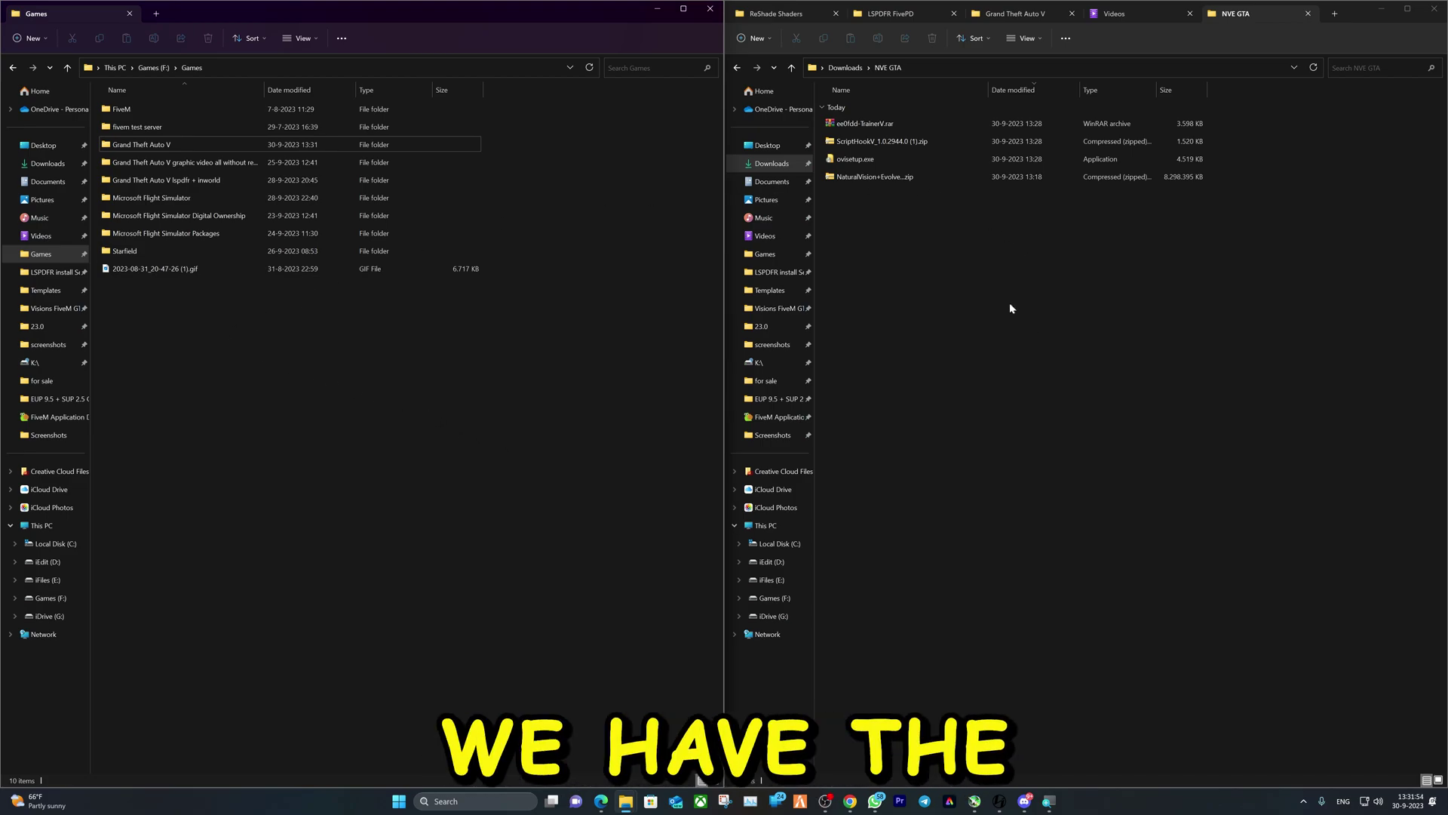
In File Explorer, open the Grand Theft Auto V folder inside Games on drive F, beside the NVE GTA downloads folder
left_click_drag(1025, 330, 825, 116)
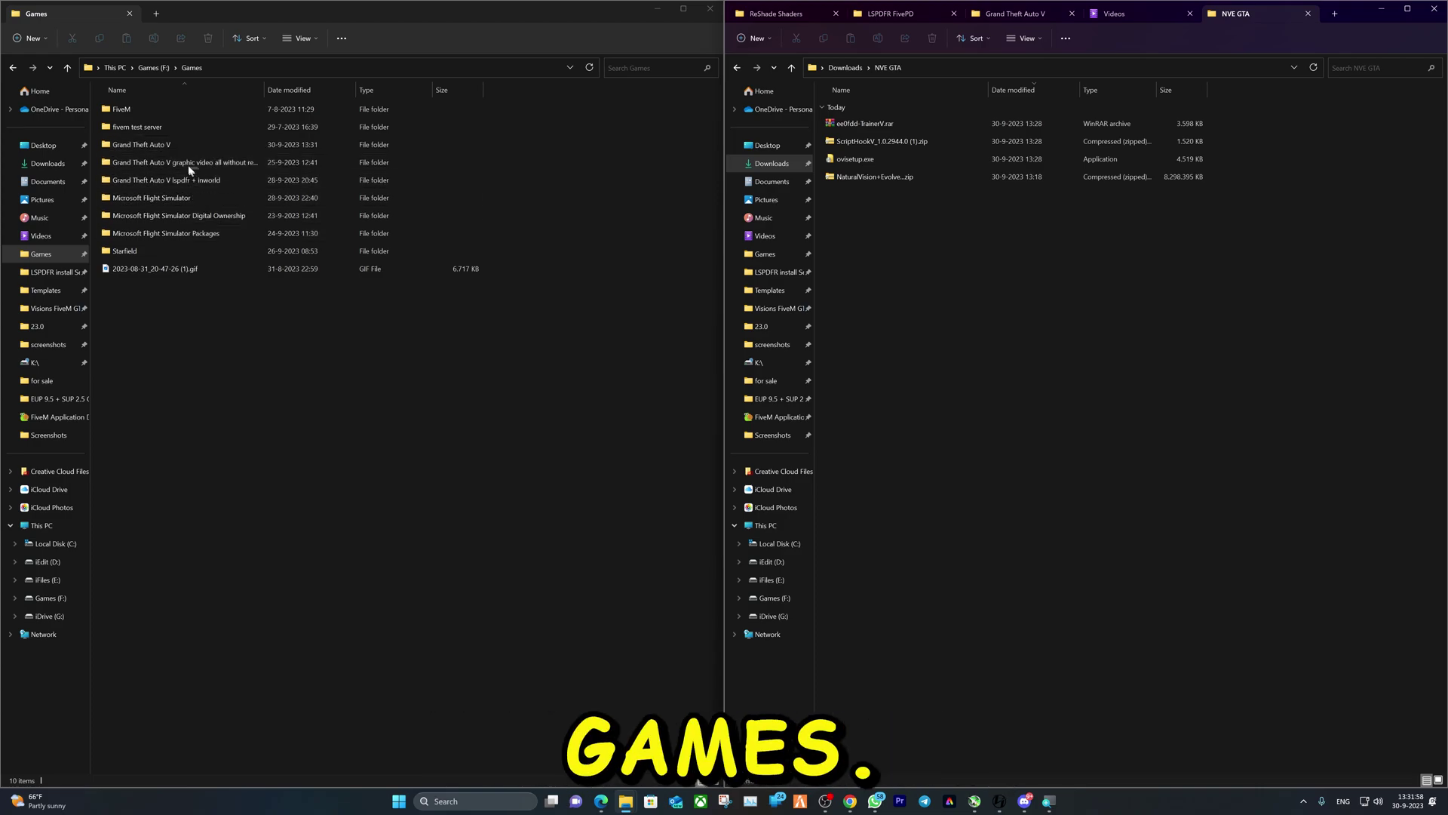
double_click(179, 144)
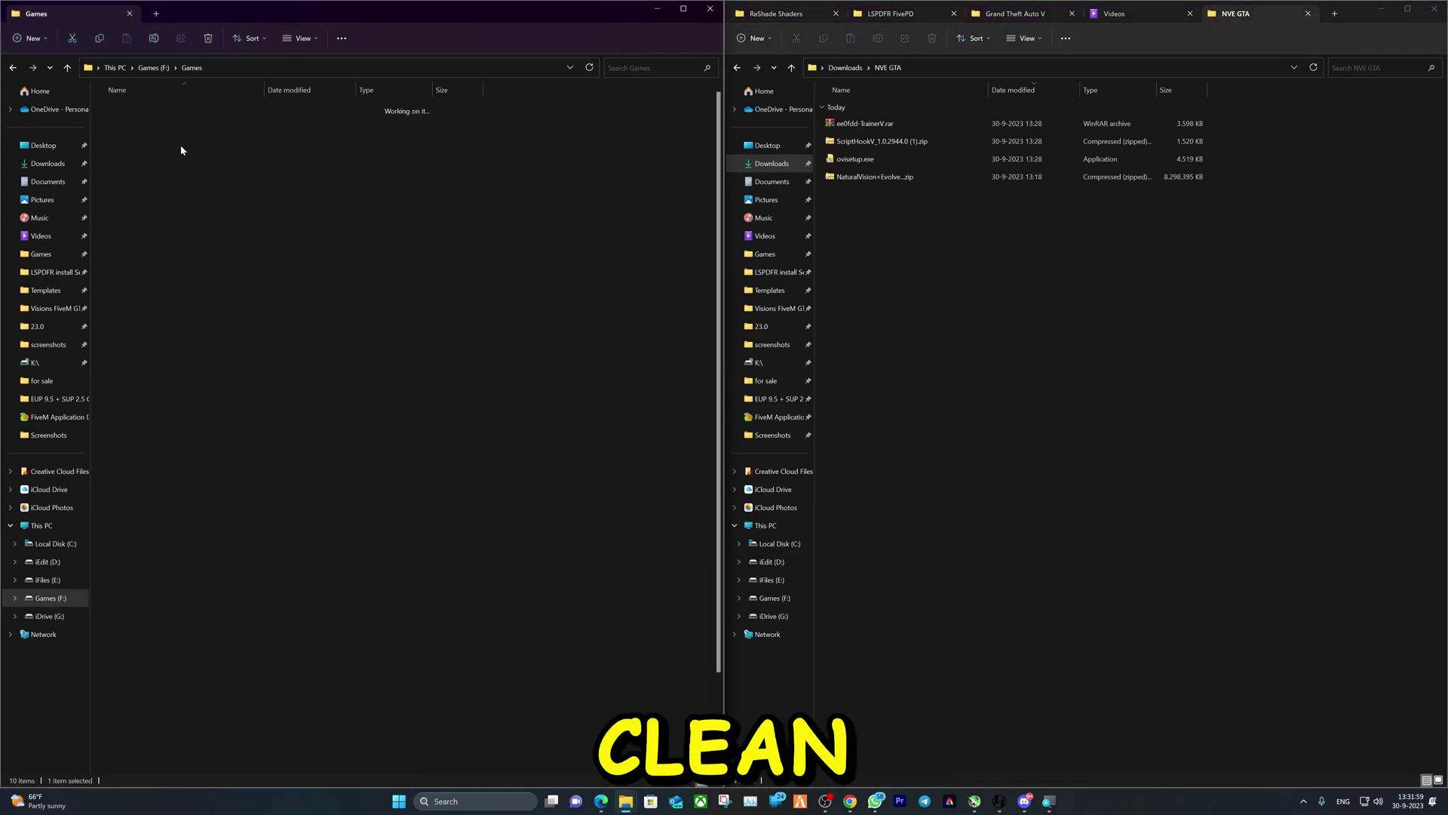
left_click(13, 67)
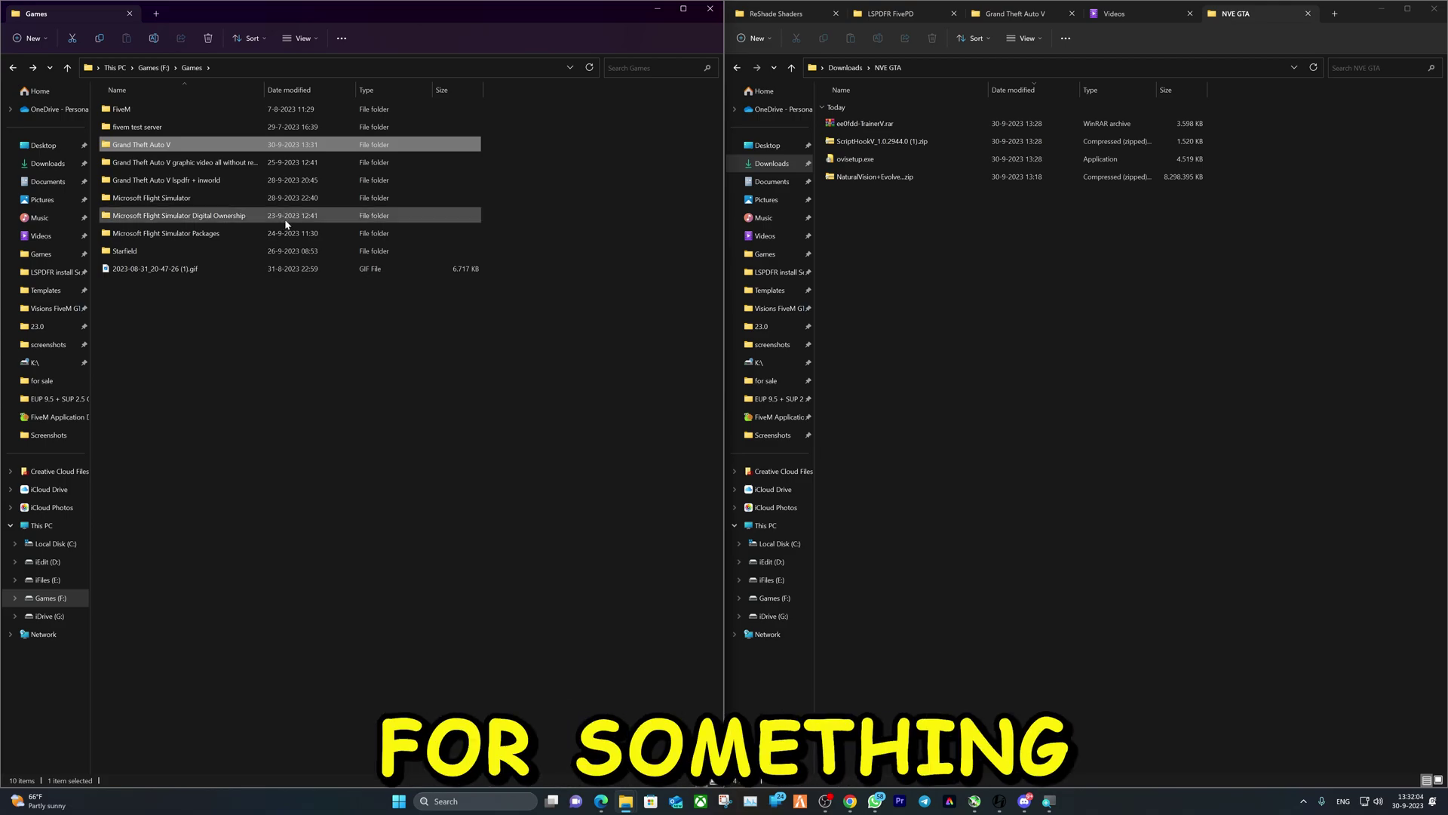
double_click(235, 148)
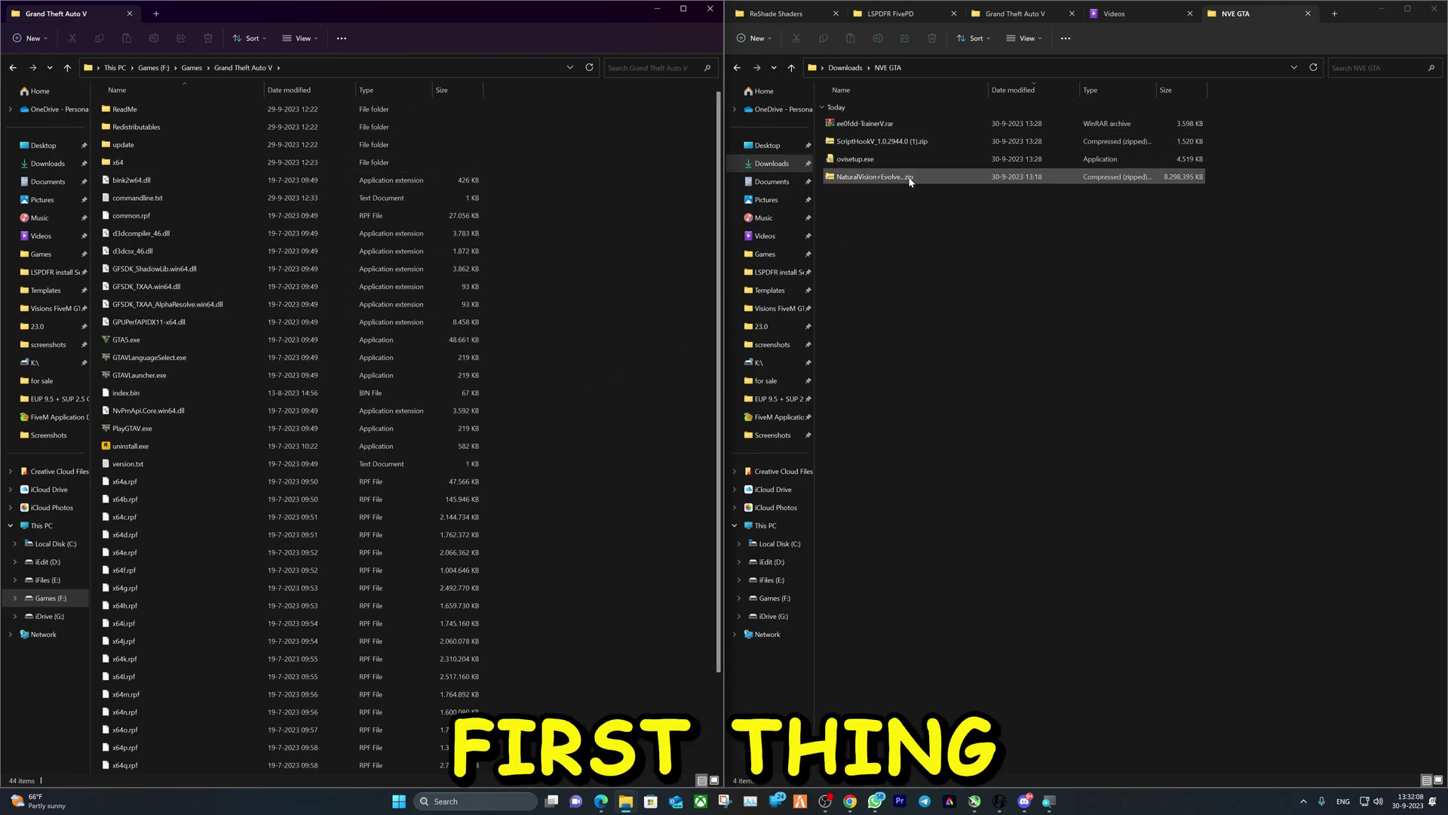
Run ovisetup.exe from the NVE GTA folder, proceed past the first page, and accept the OpenIV license terms
double_click(856, 159)
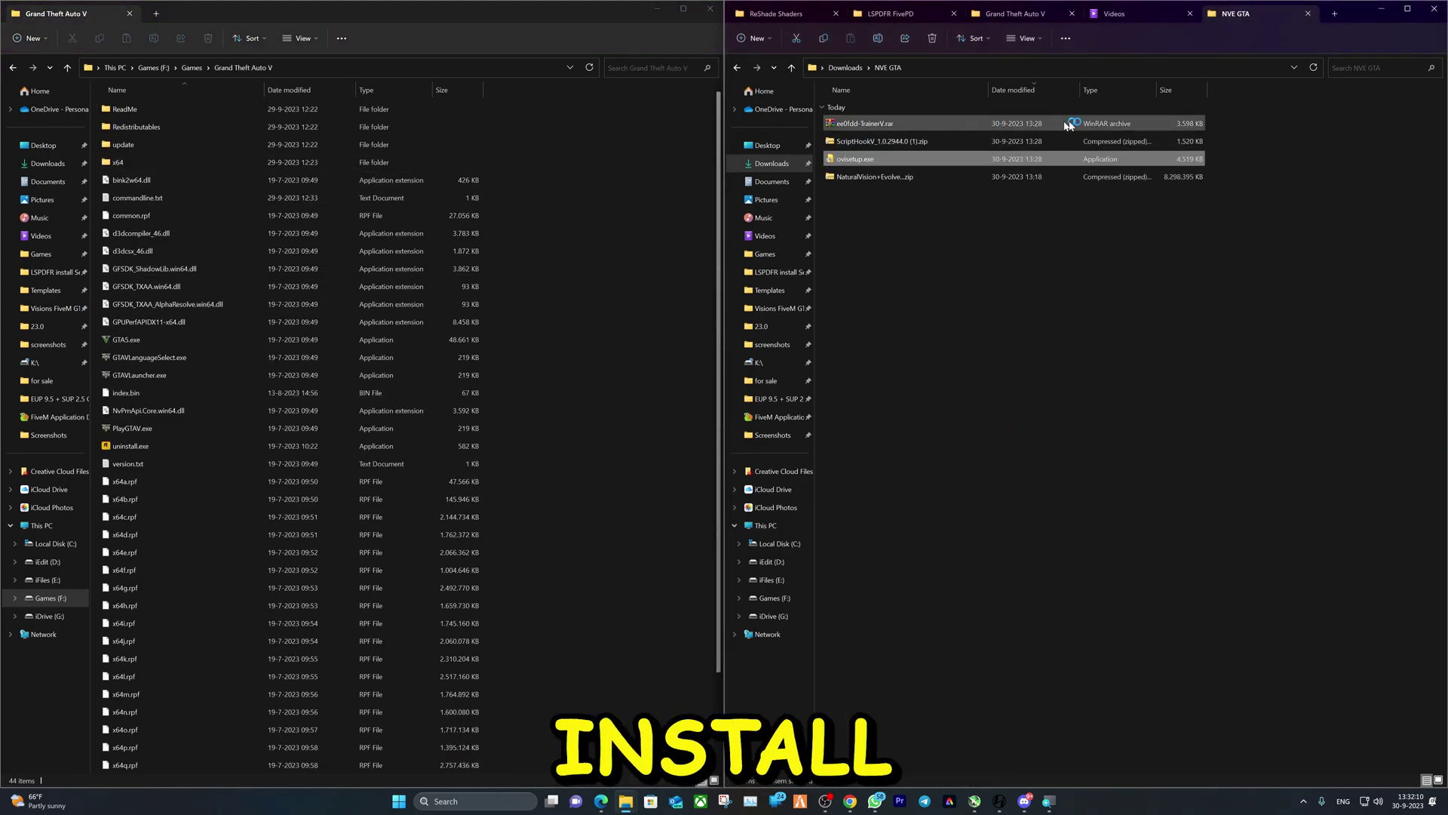
left_click(847, 521)
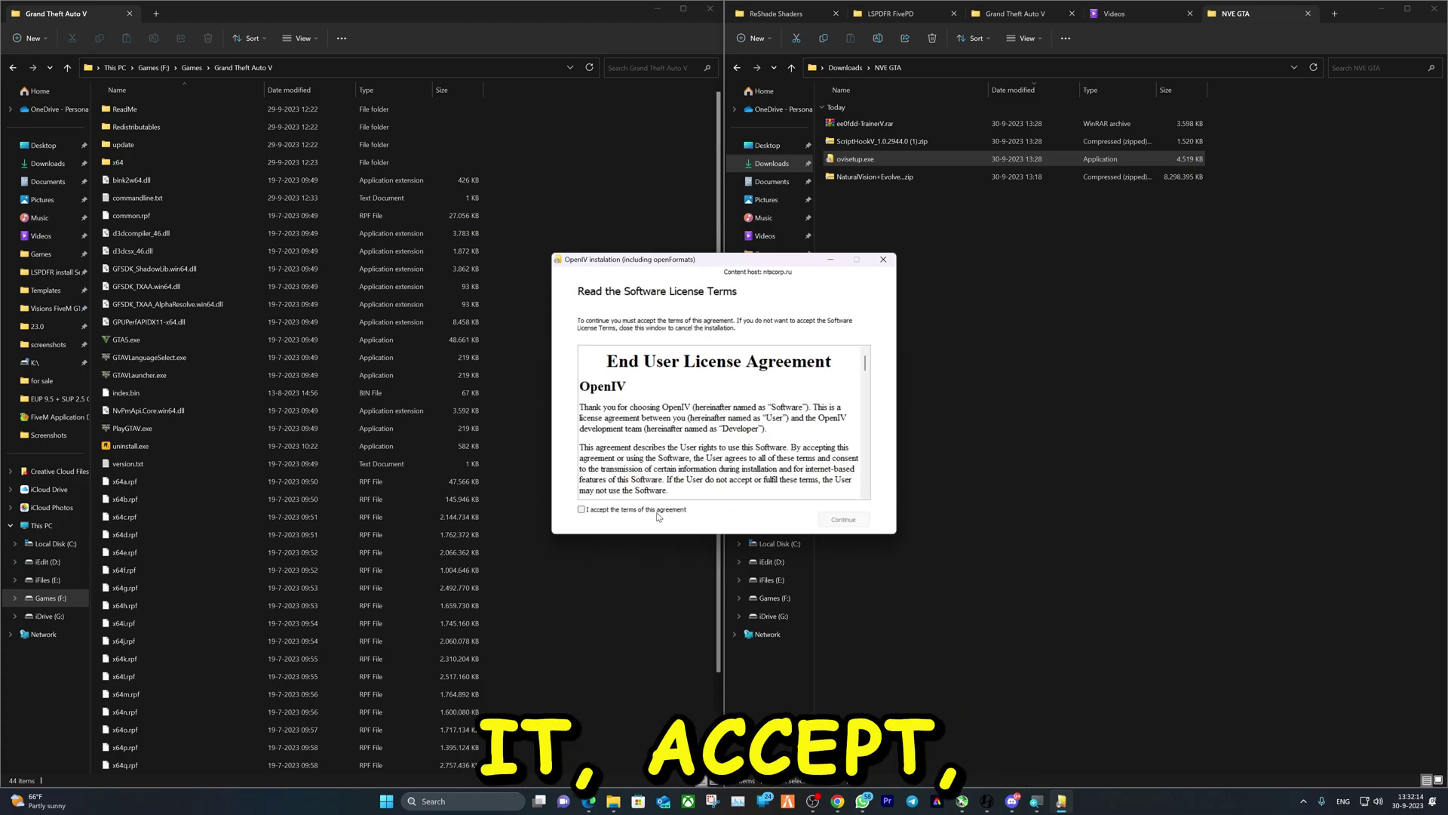
left_click(822, 520)
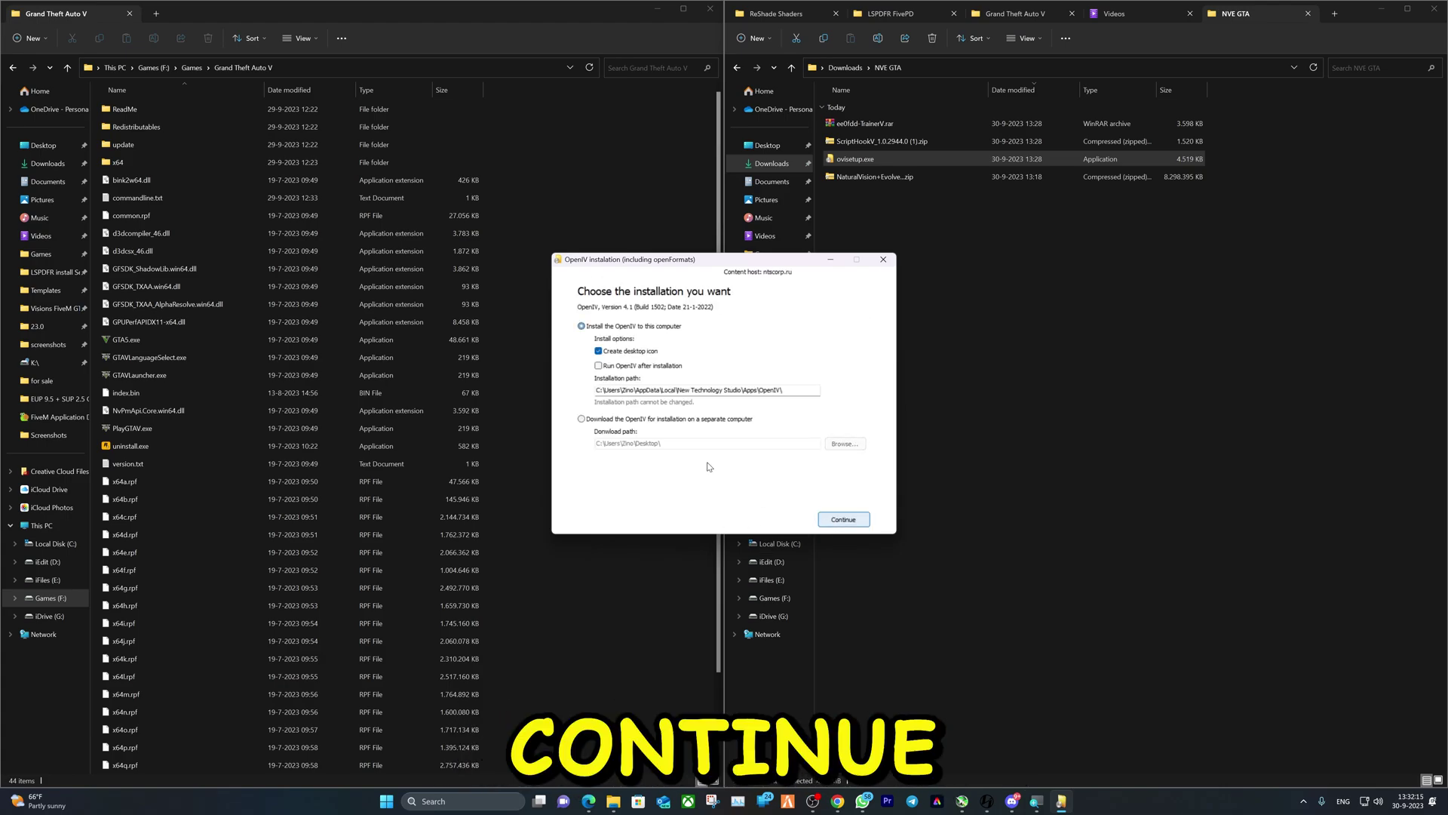
Cancel the OpenIV installation from its installation options page and confirm the cancellation
left_click(851, 522)
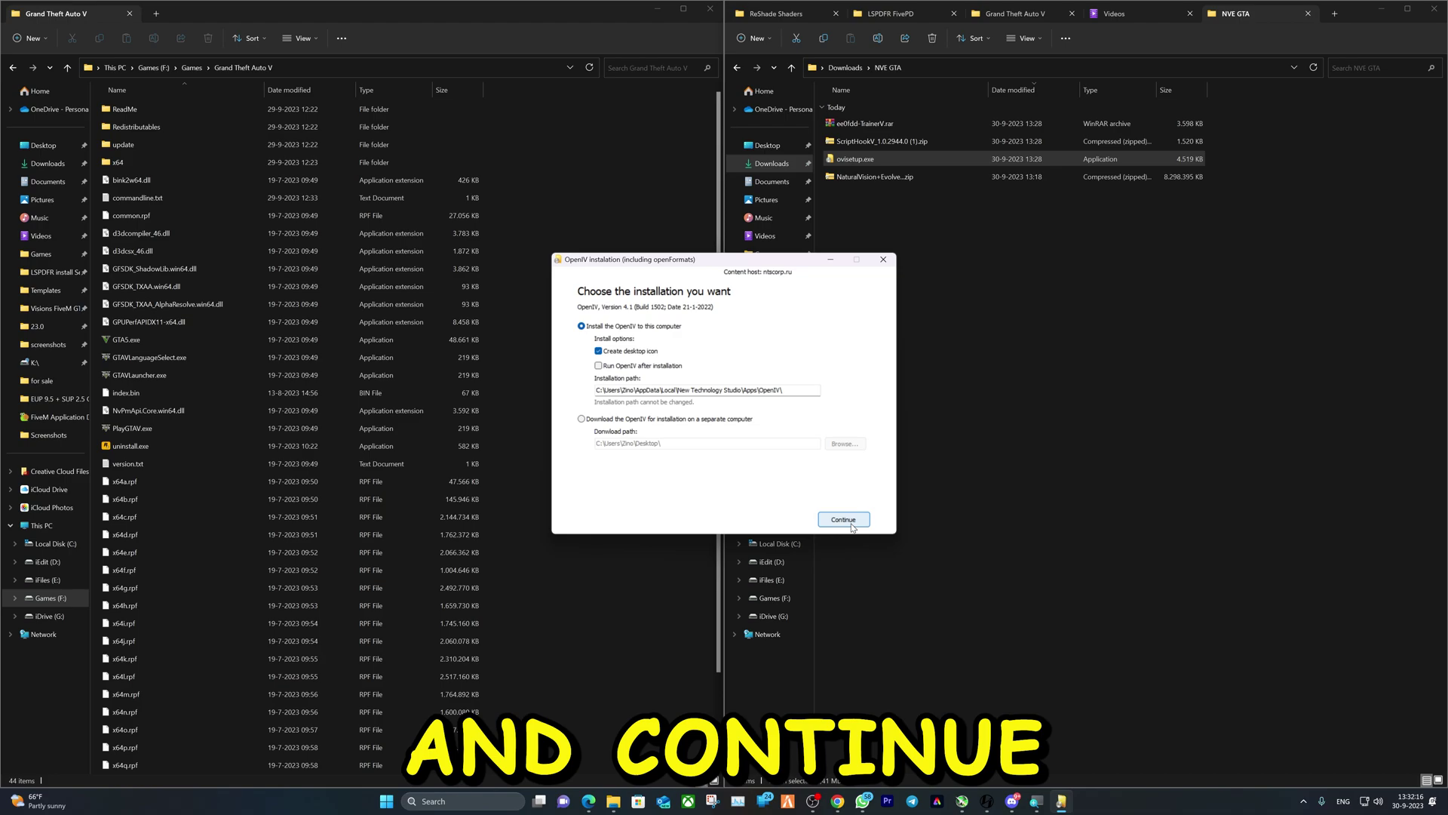
left_click(890, 260)
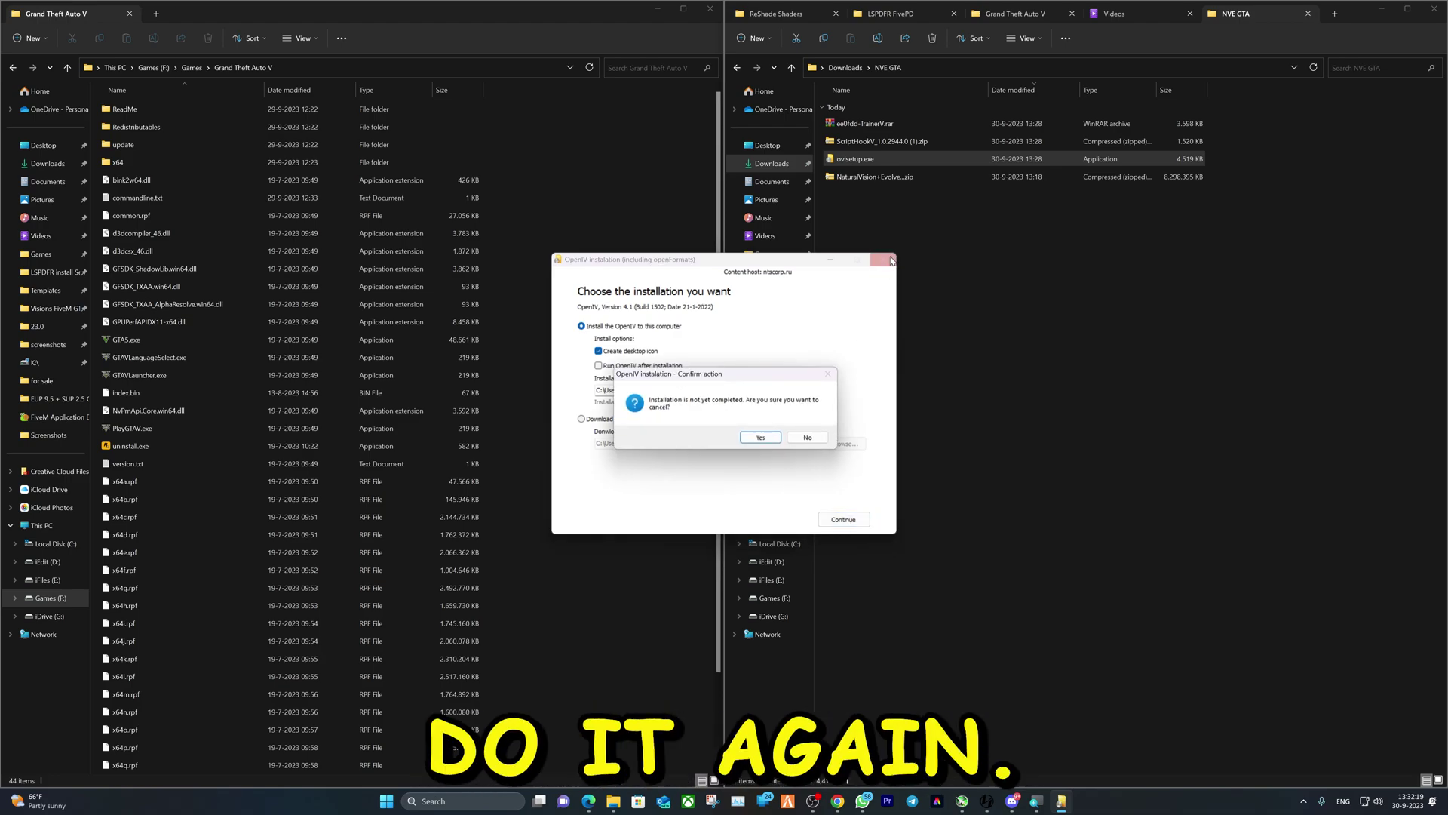
left_click(761, 437)
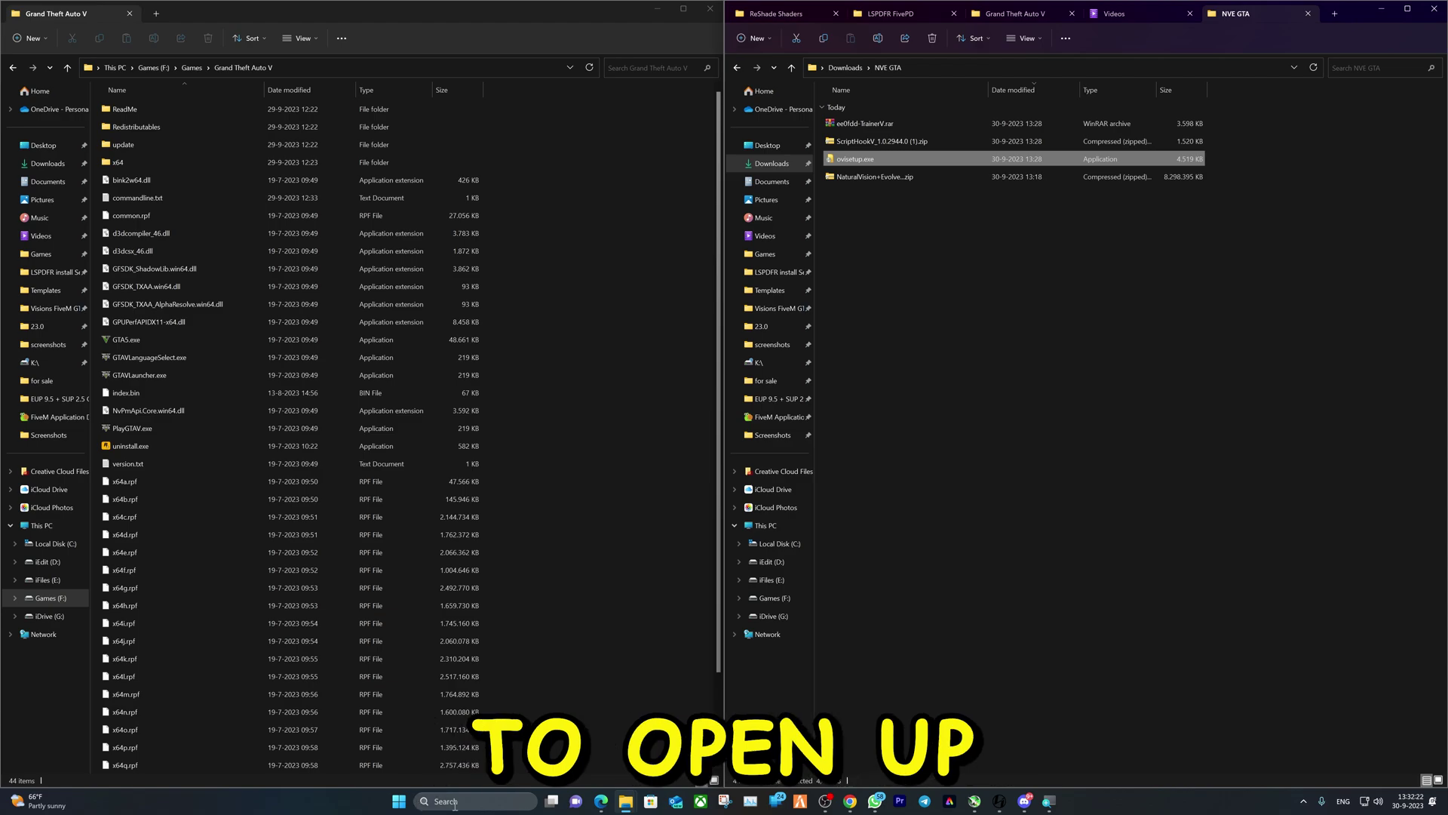
Launch the already installed OpenIV as administrator and load the Windows version of Grand Theft Auto V
left_click(400, 804)
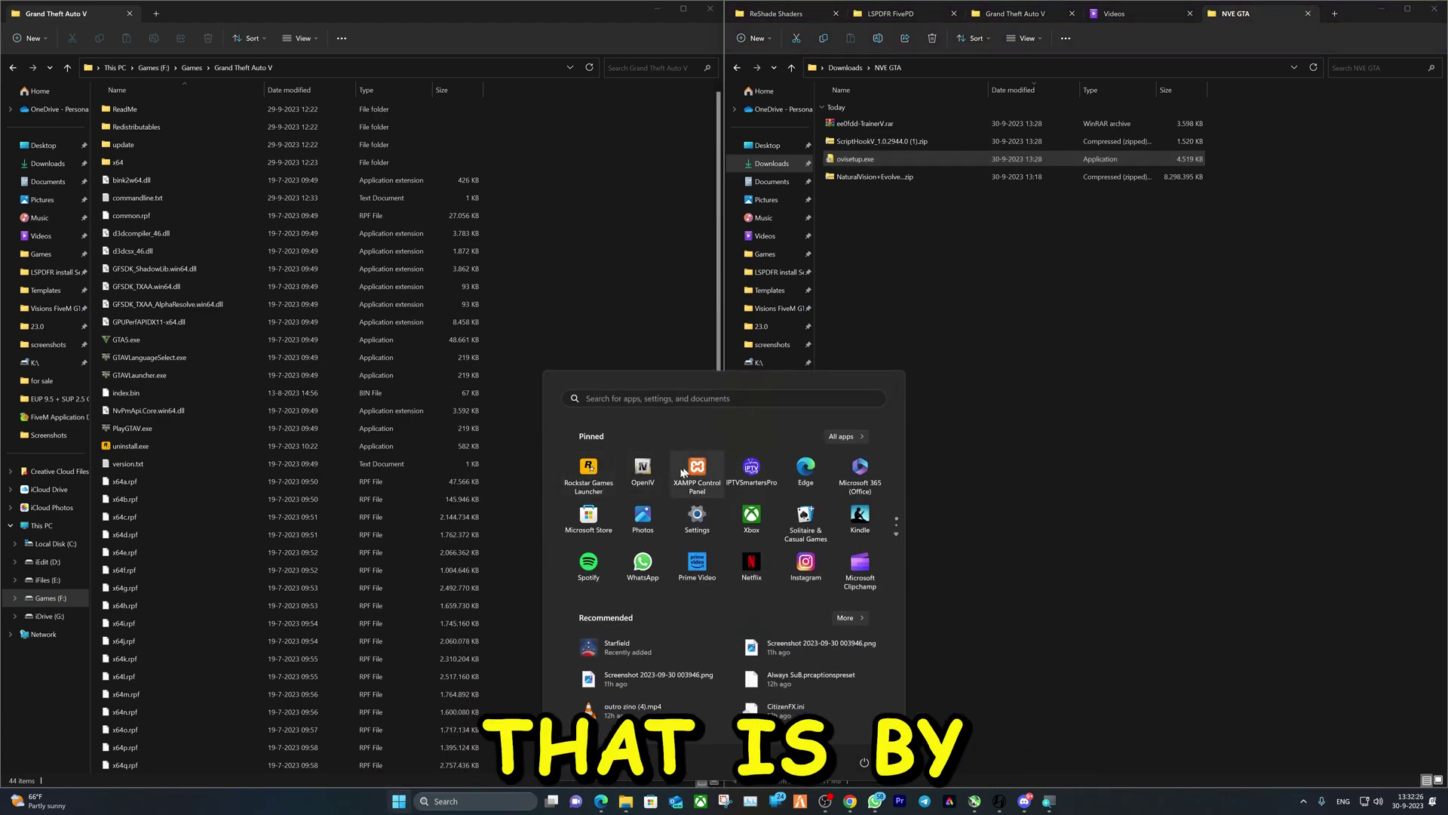
right_click(645, 472)
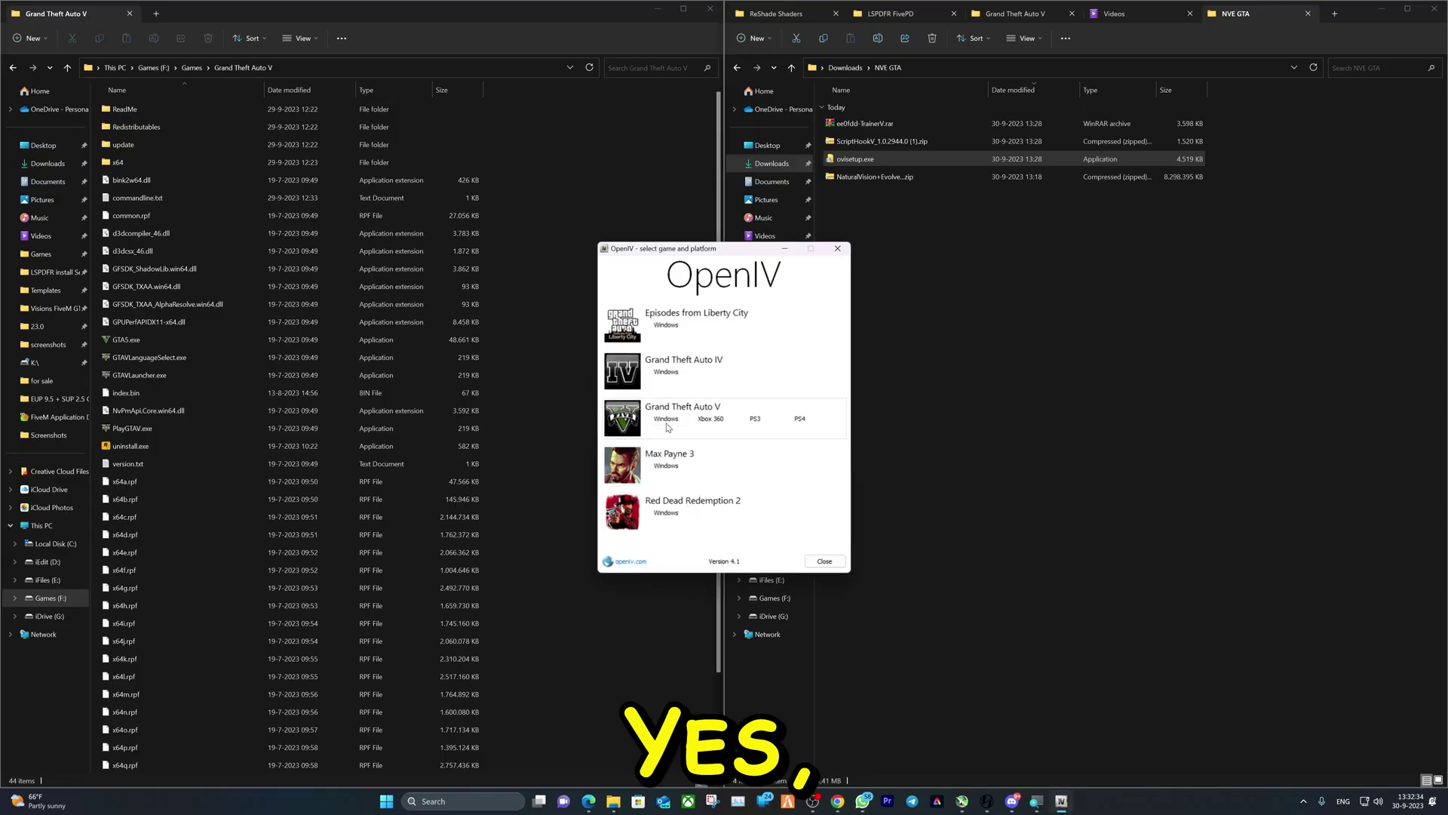
left_click(666, 420)
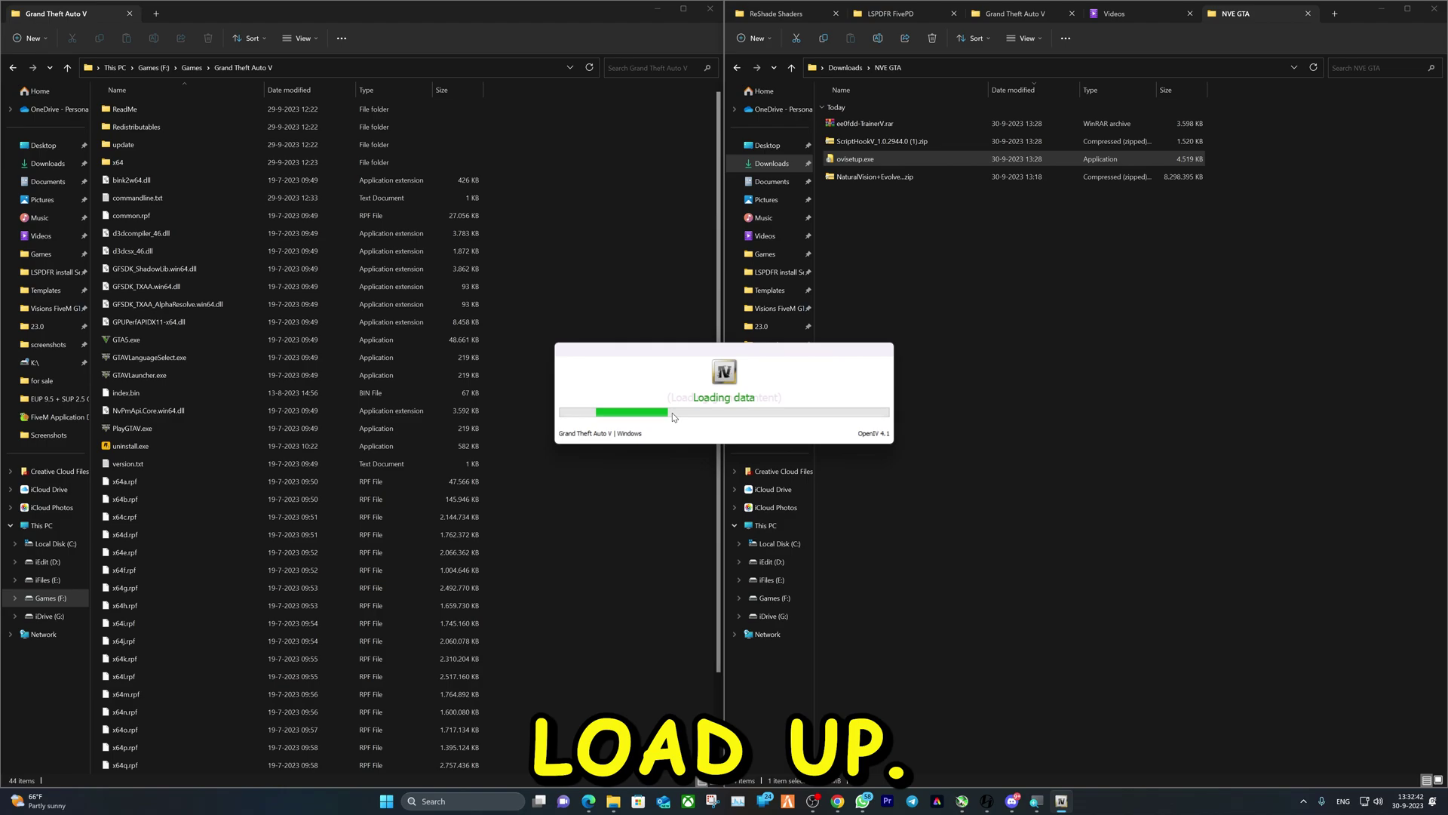
Set the required permissions on the F:\Games\Grand Theft Auto V folder from OpenIV's administrator mode notice
left_click(595, 309)
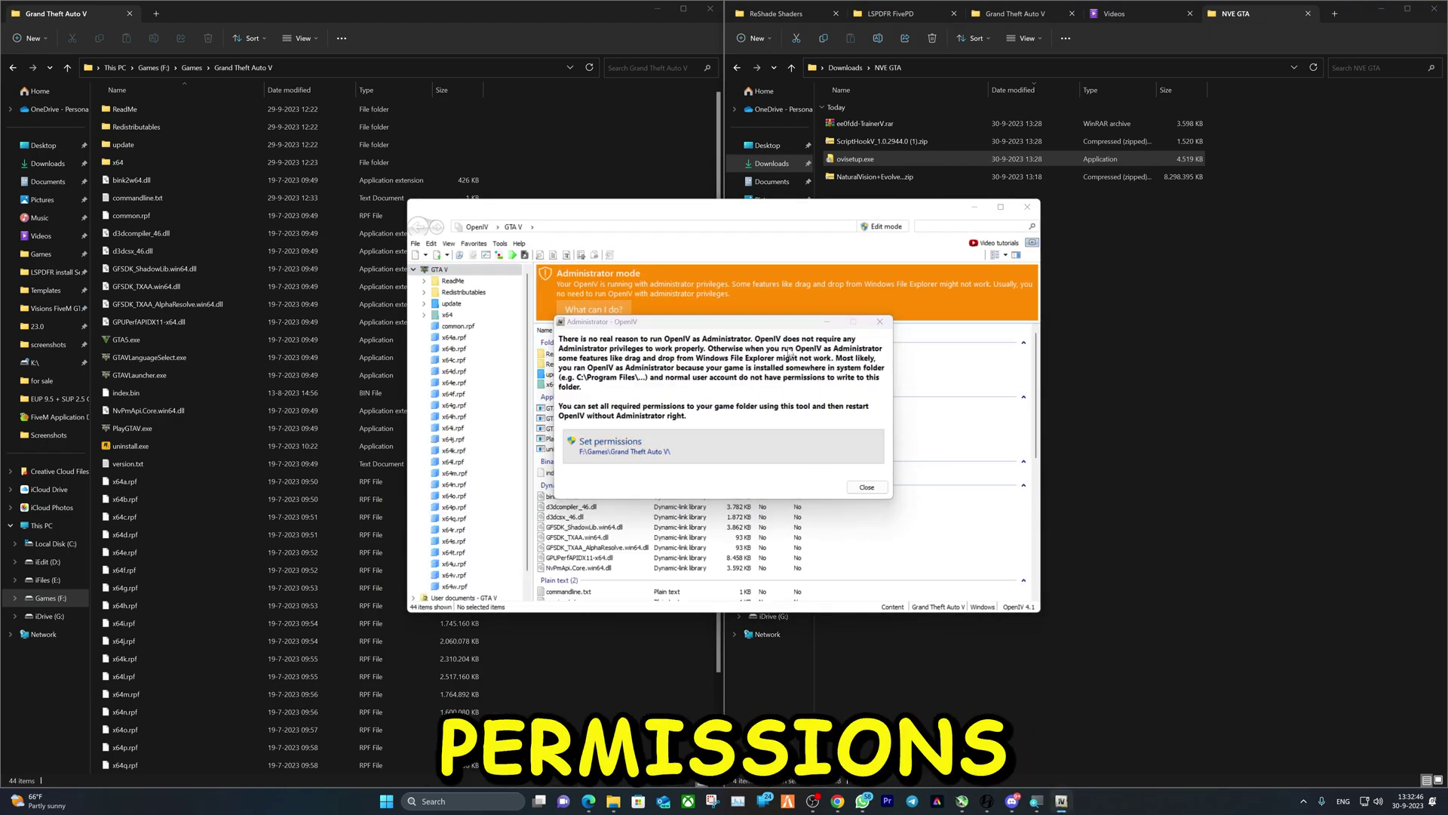
left_click(660, 441)
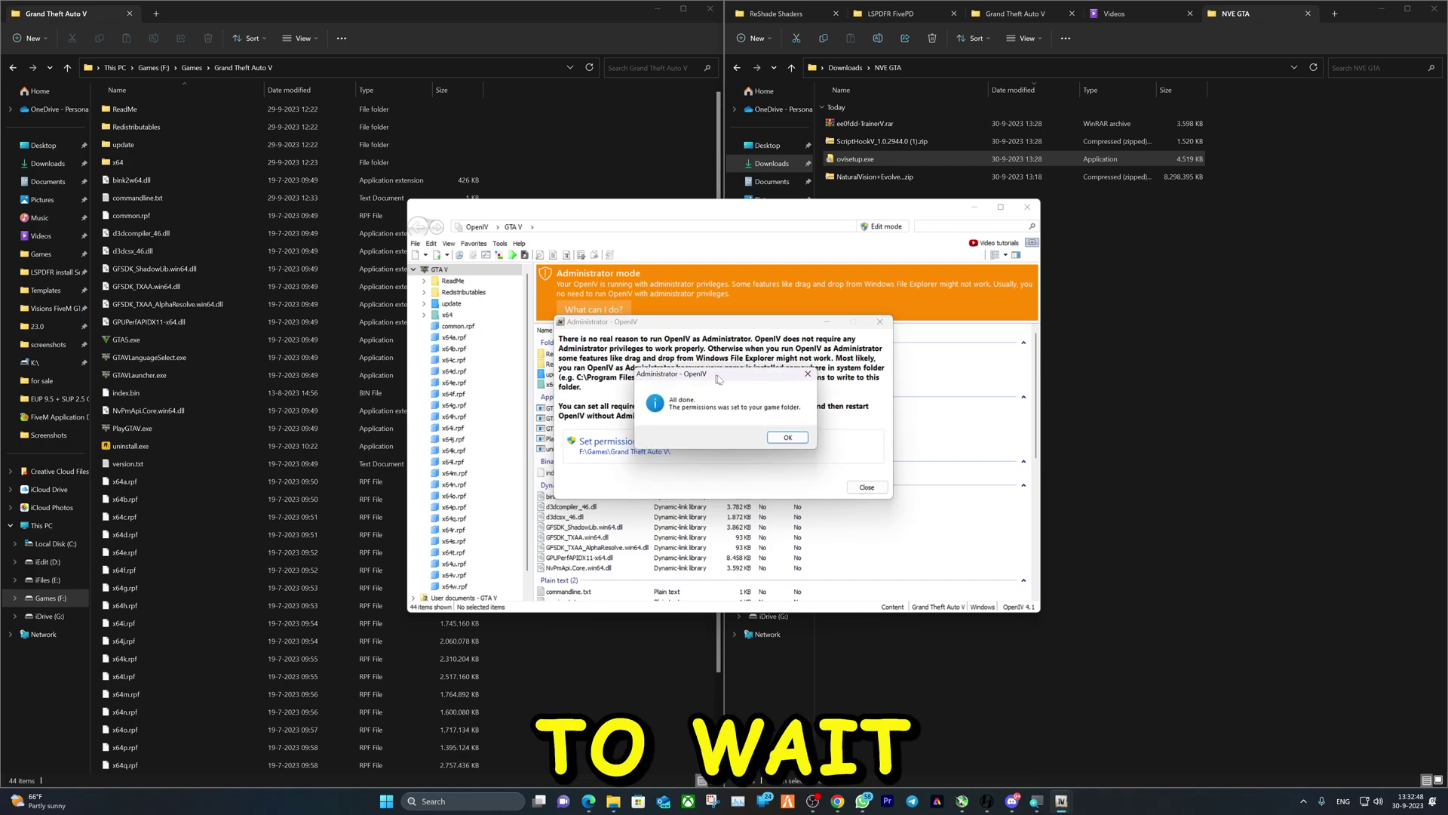
left_click(782, 438)
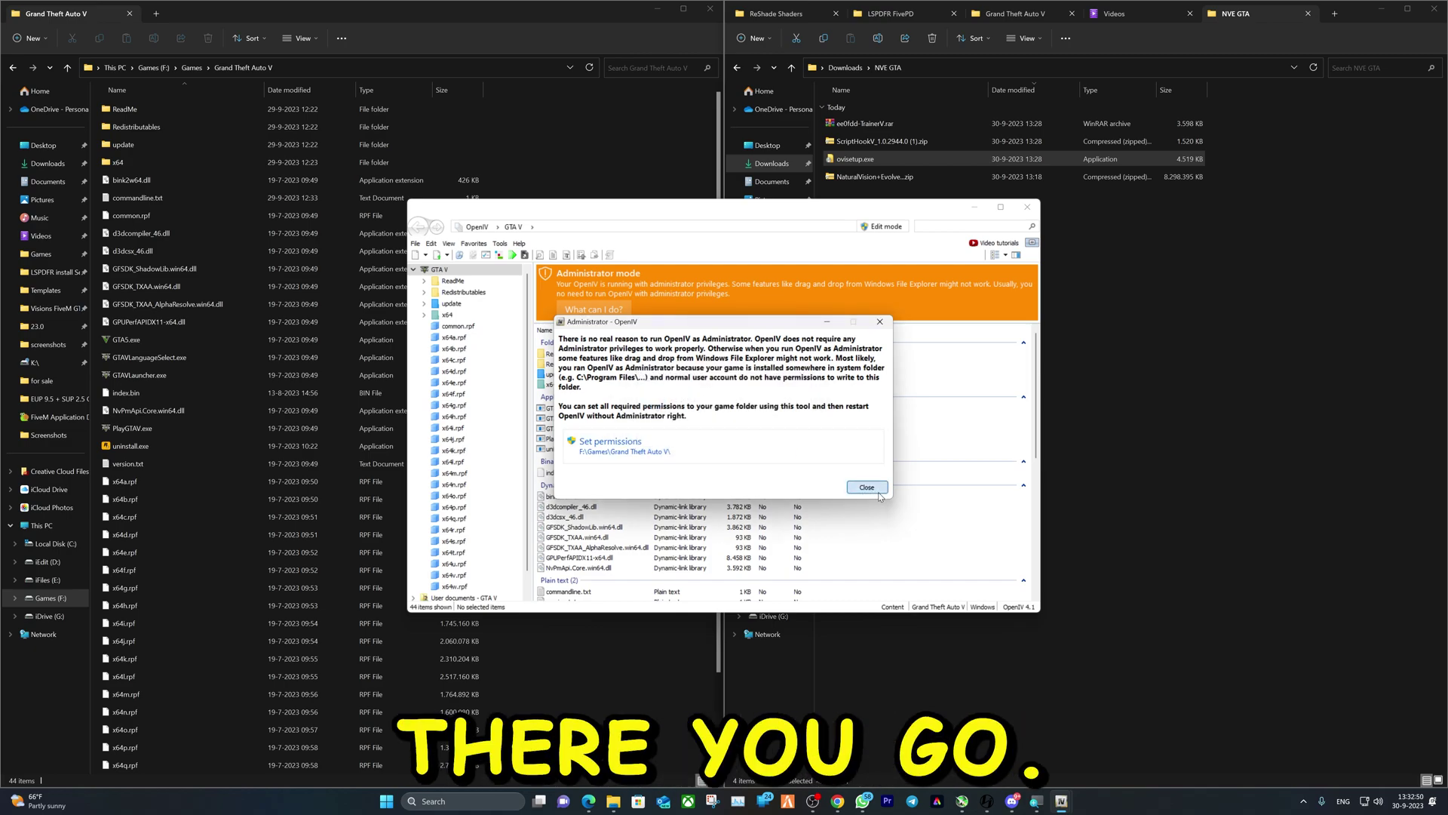
left_click(867, 487)
Install ASI Loader, OpenIV.ASI and openCamera with the ASI Manager, create the "mods" folder when offered, and close OpenIV
left_click(499, 243)
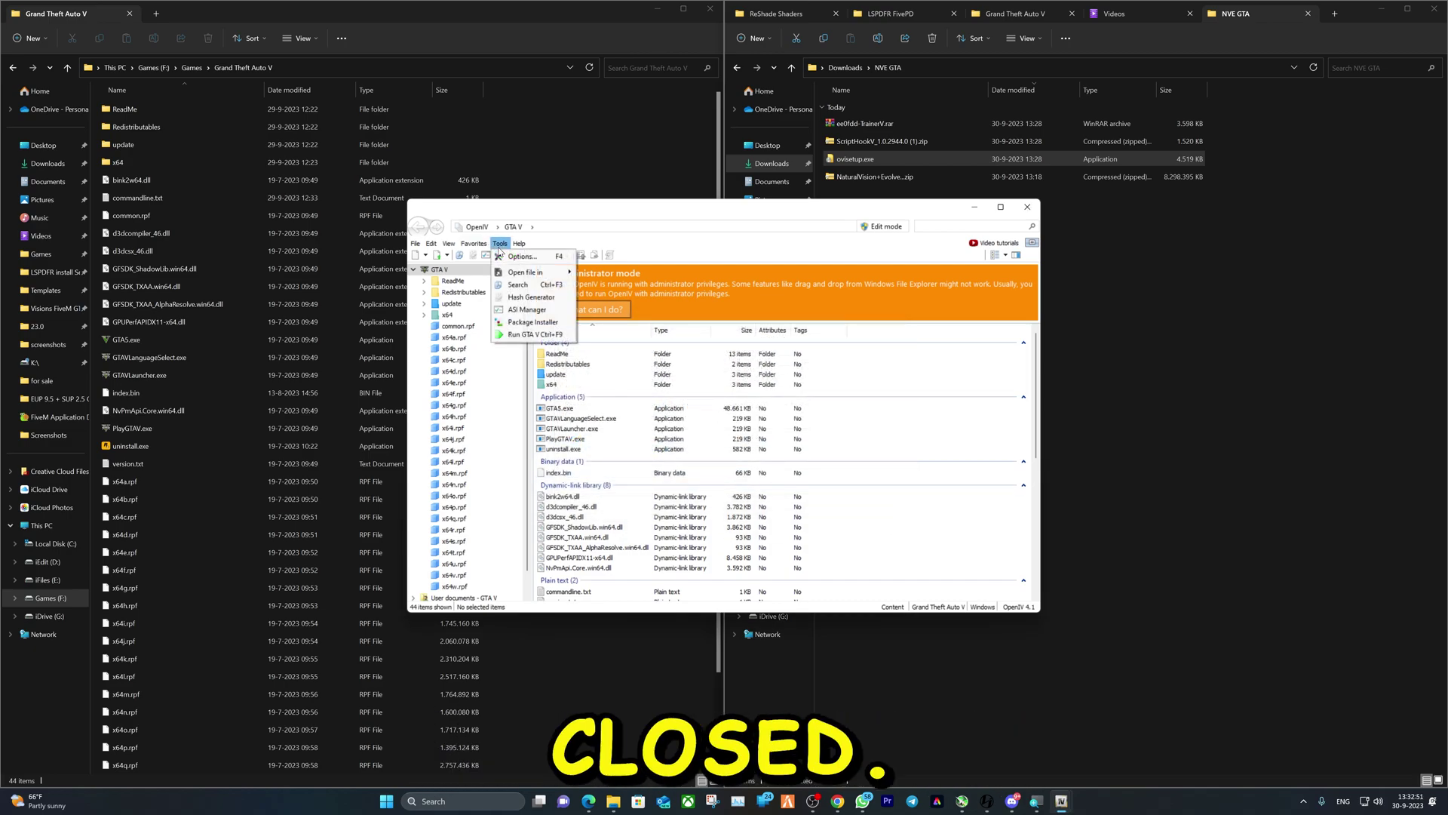
left_click(540, 311)
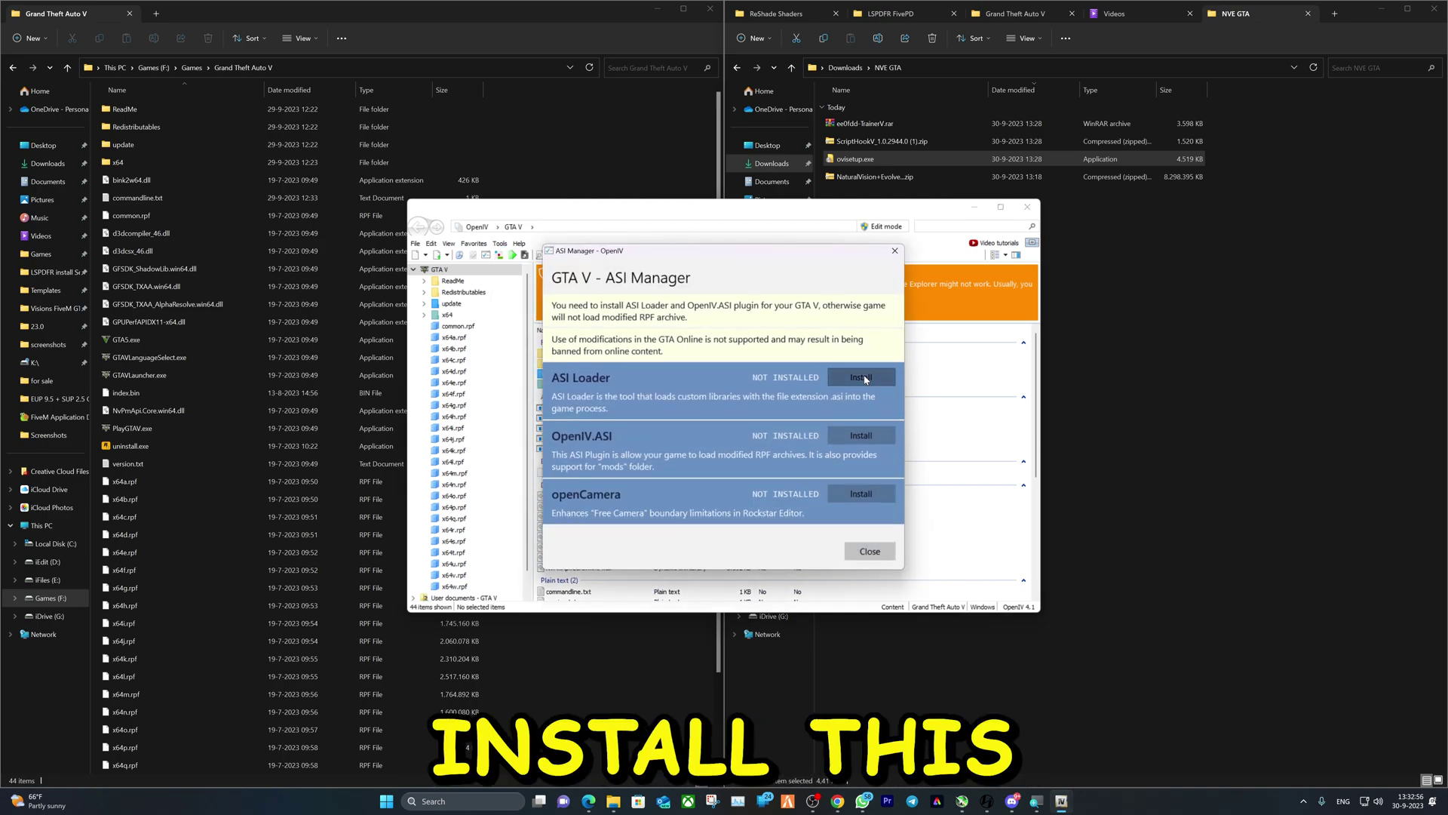
left_click(862, 377)
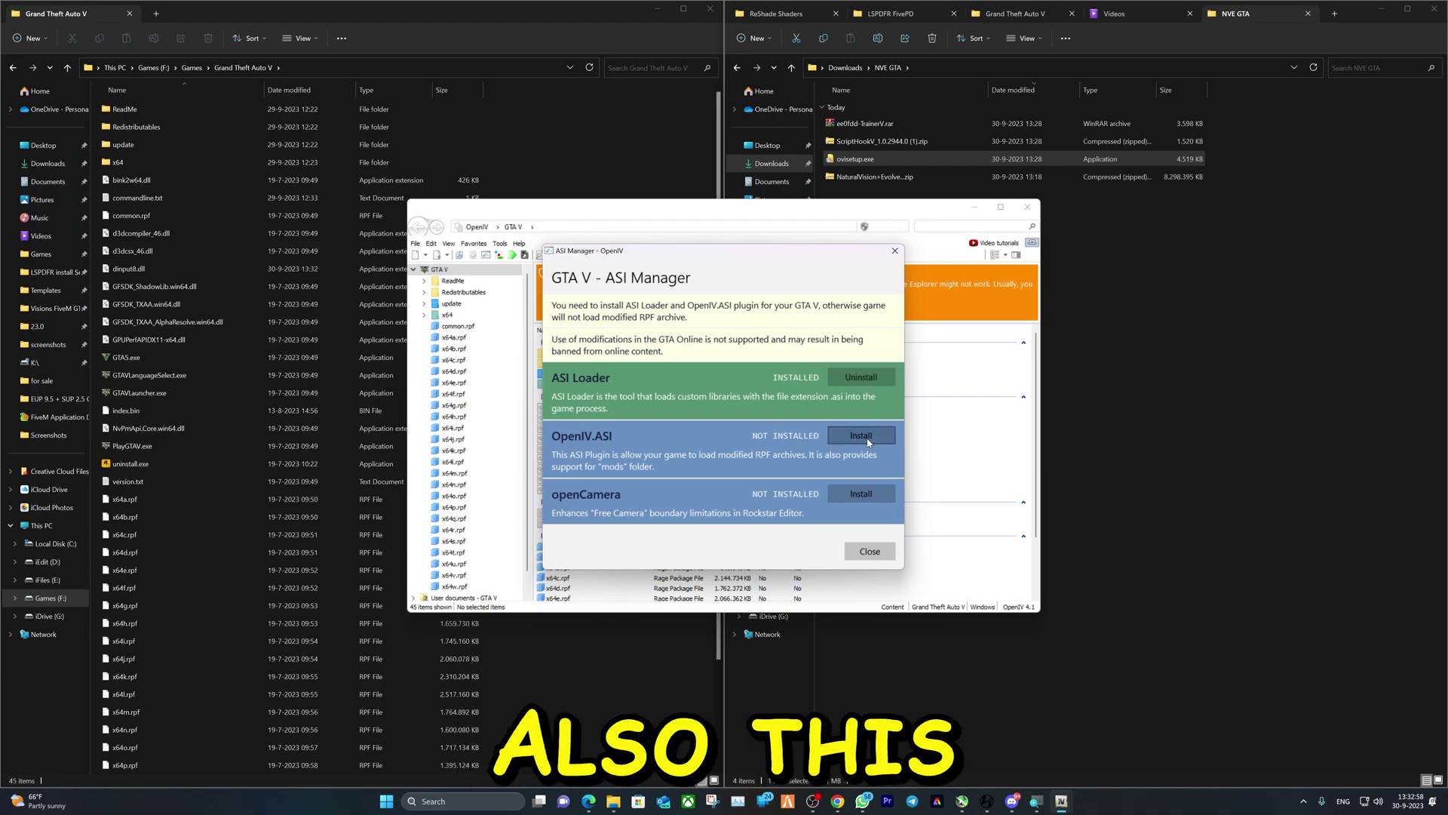
left_click(846, 436)
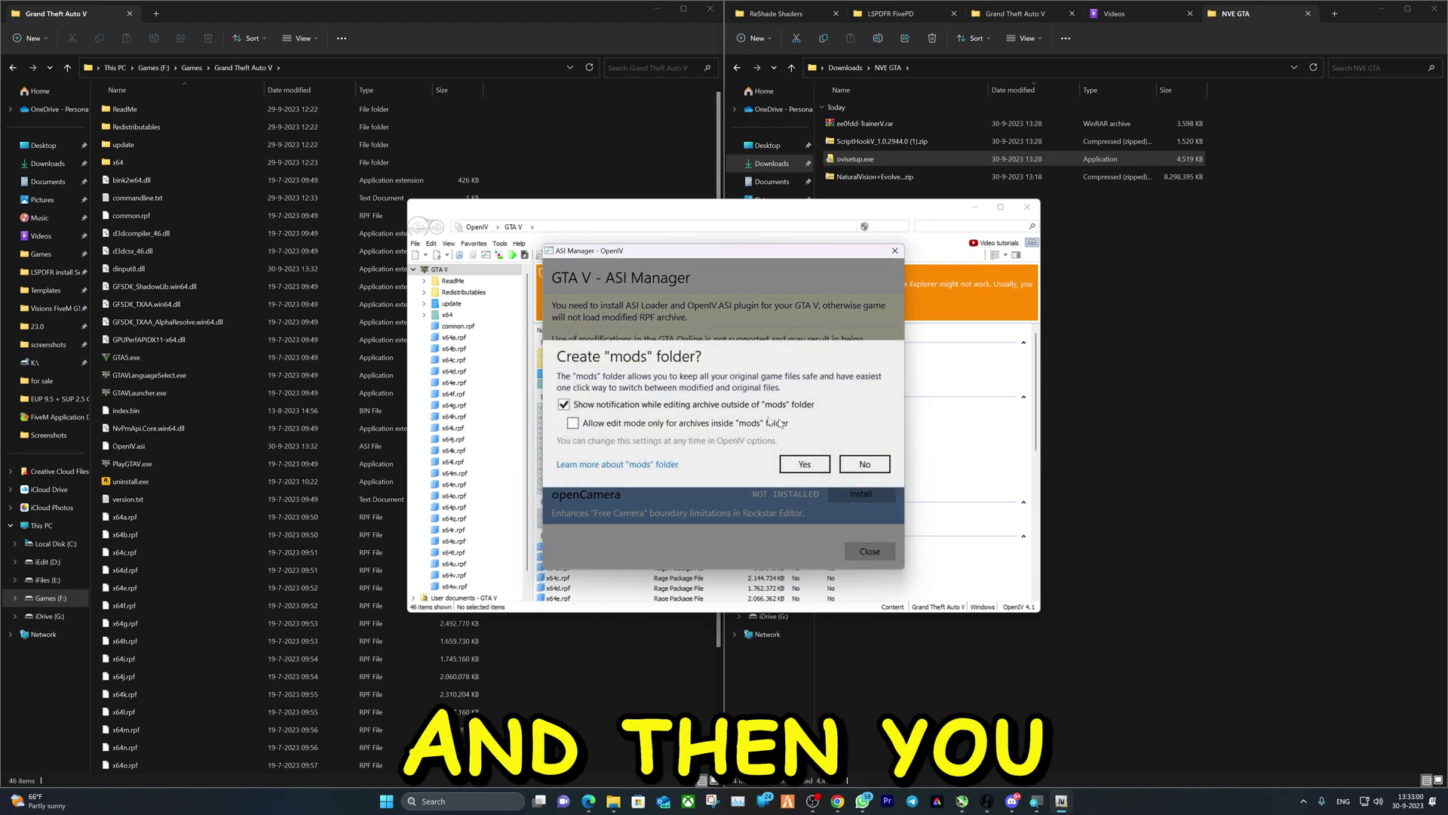
left_click(800, 469)
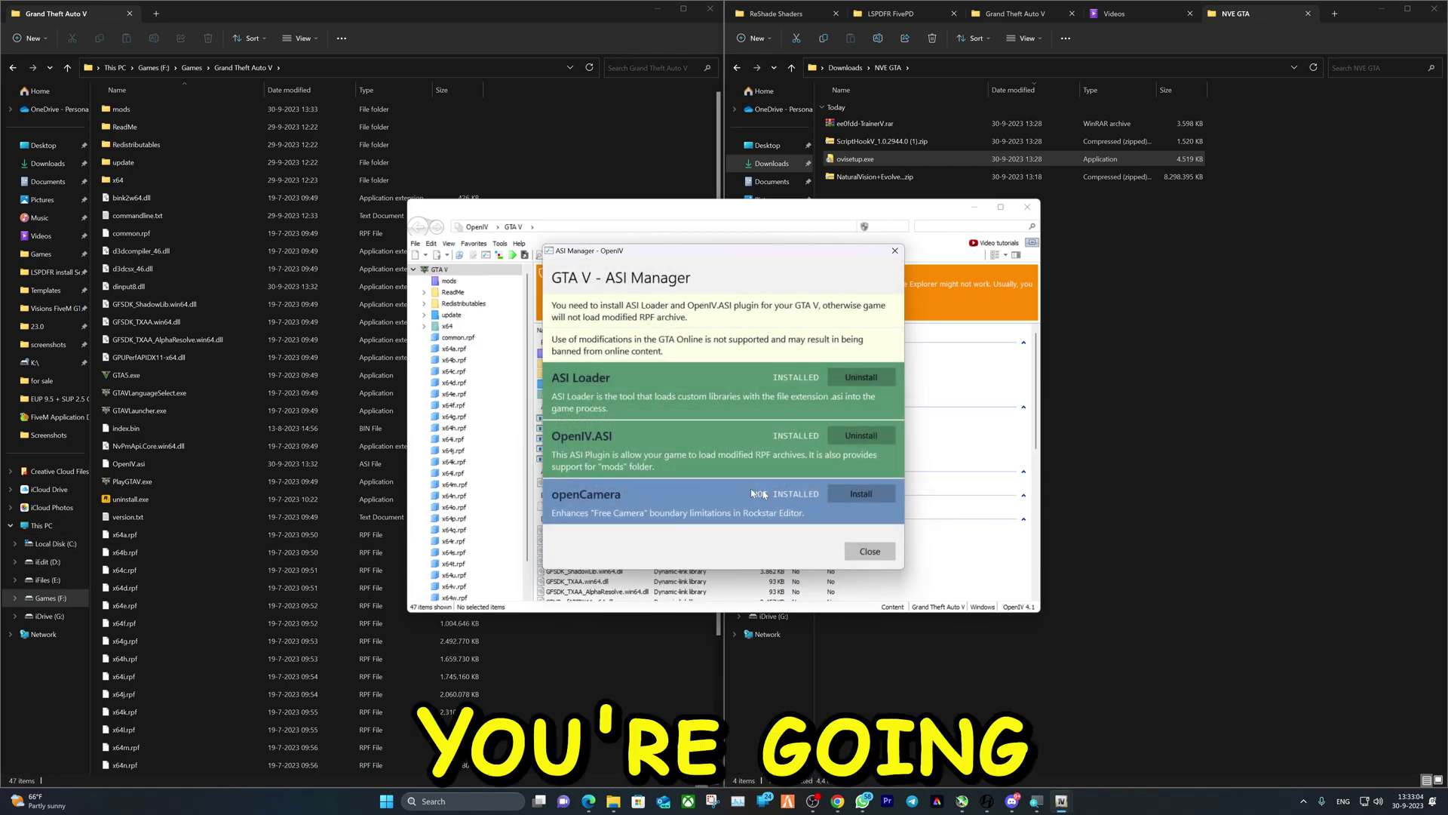
left_click(860, 494)
left_click(870, 551)
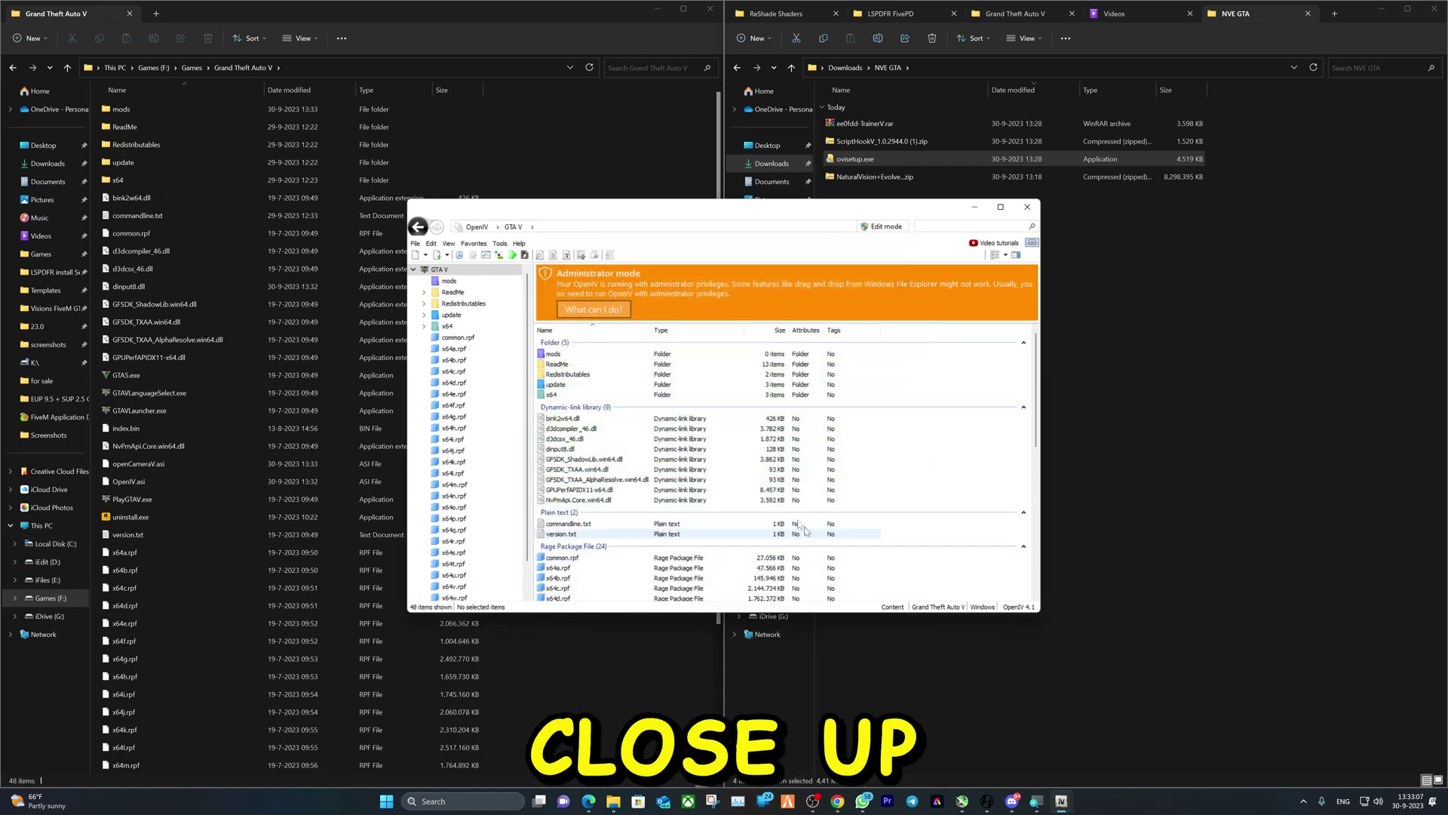
left_click(1027, 207)
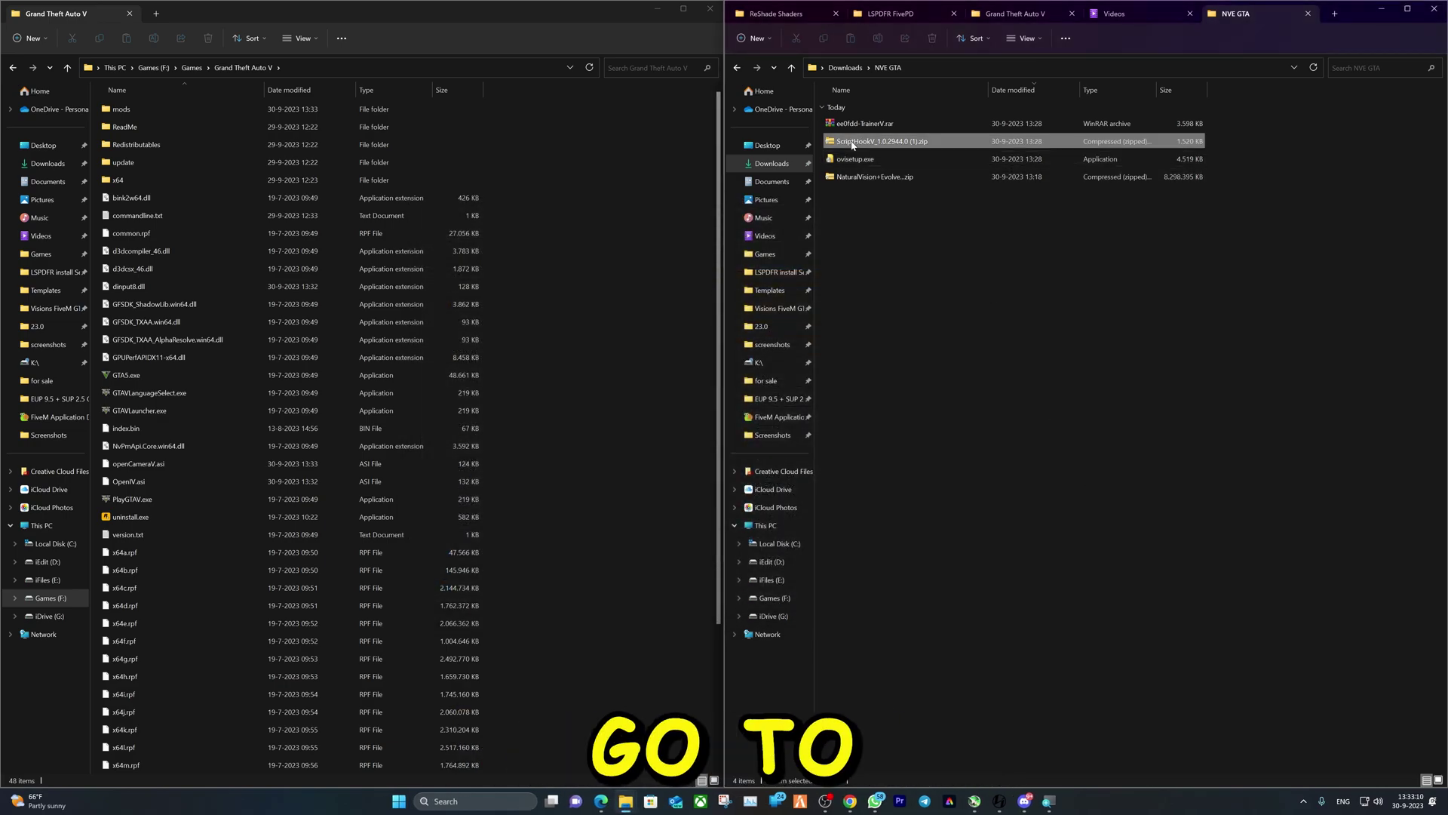
Copy dinput8.dll and ScriptHookV.dll from the bin folder of the ScriptHookV zip into Grand Theft Auto V, replacing the existing dinput8.dll
left_click(884, 145)
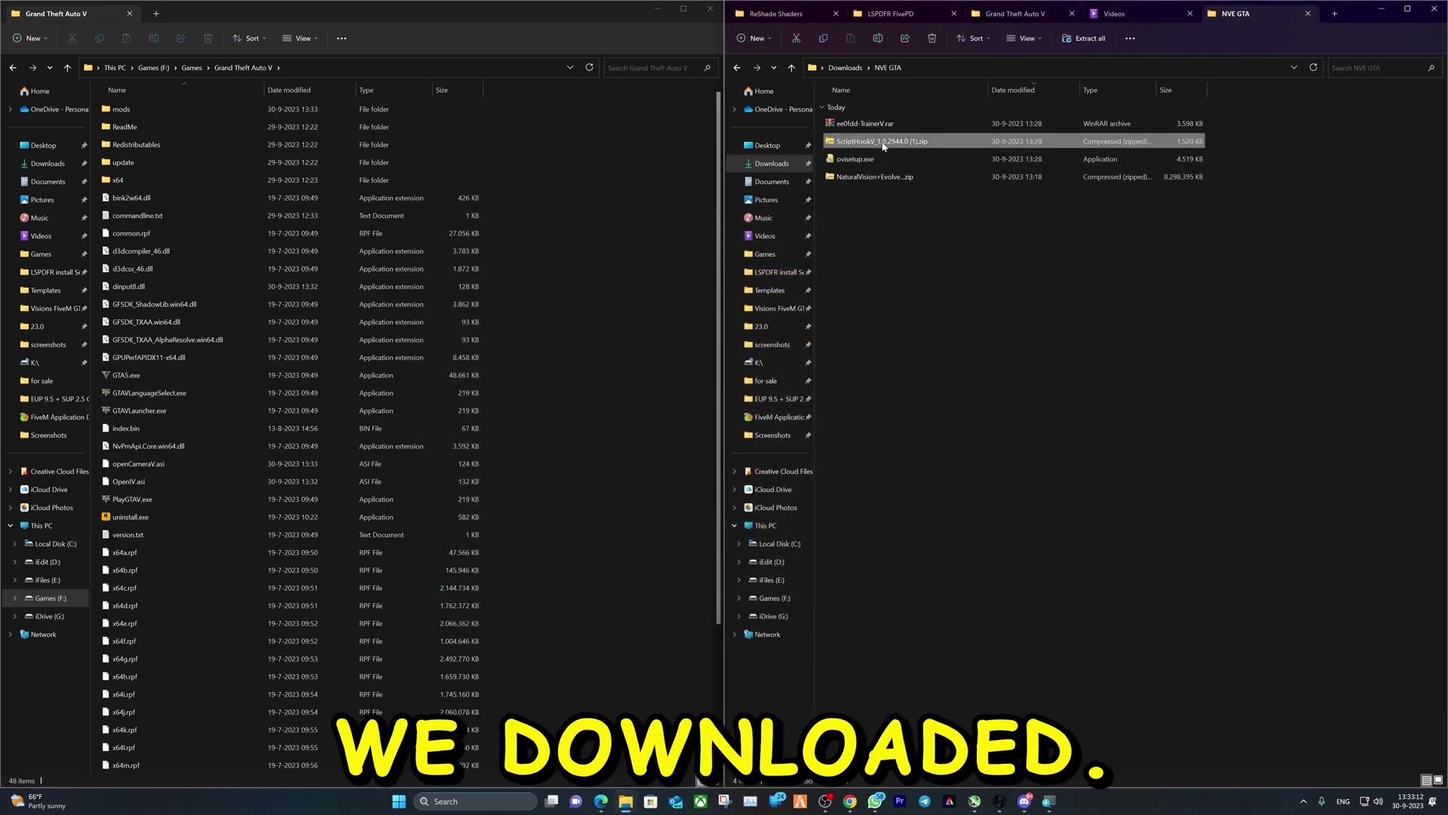
double_click(884, 144)
double_click(849, 110)
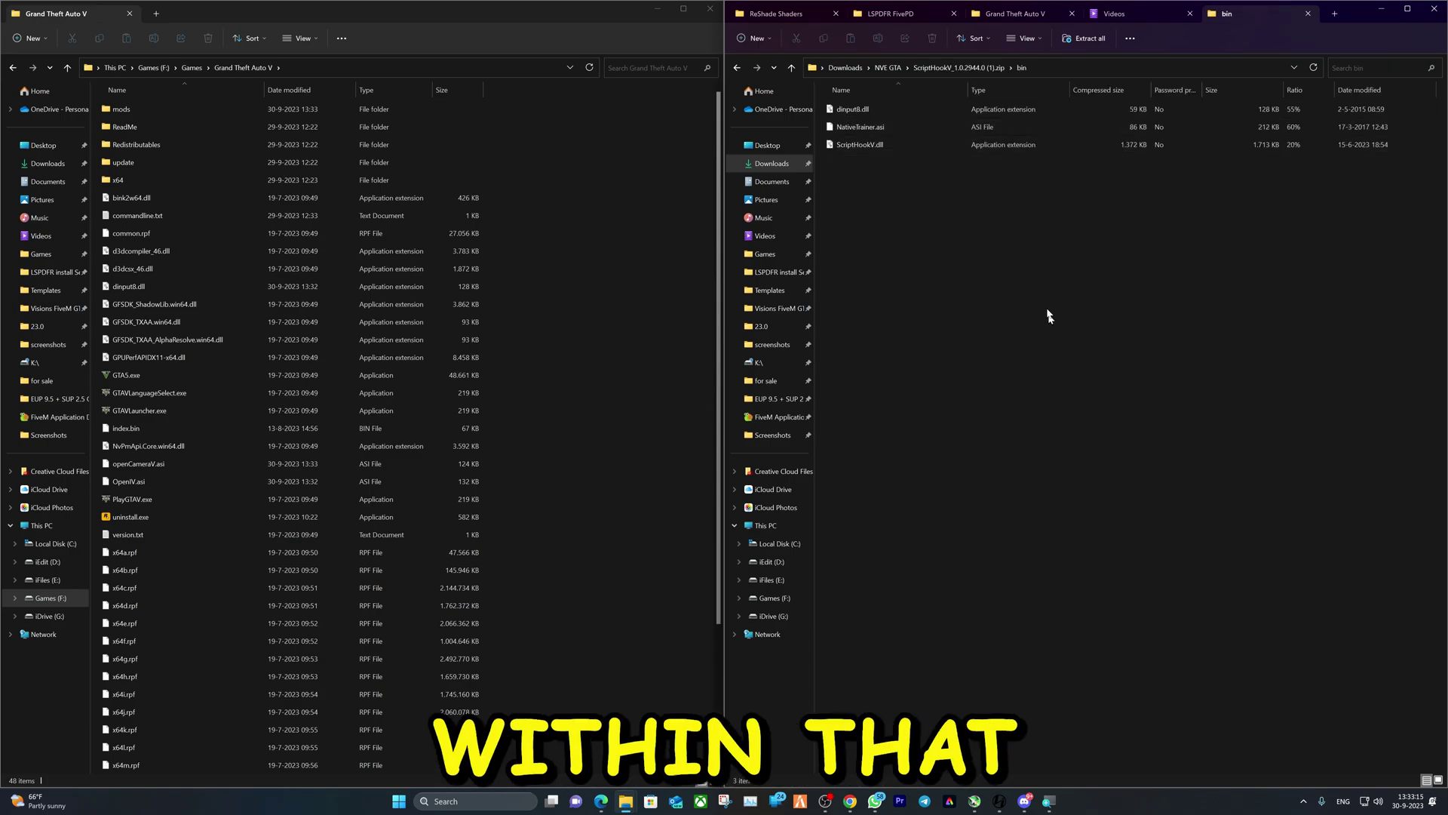
left_click(980, 144)
left_click(929, 109, "ctrl")
left_click_drag(909, 145, 578, 352)
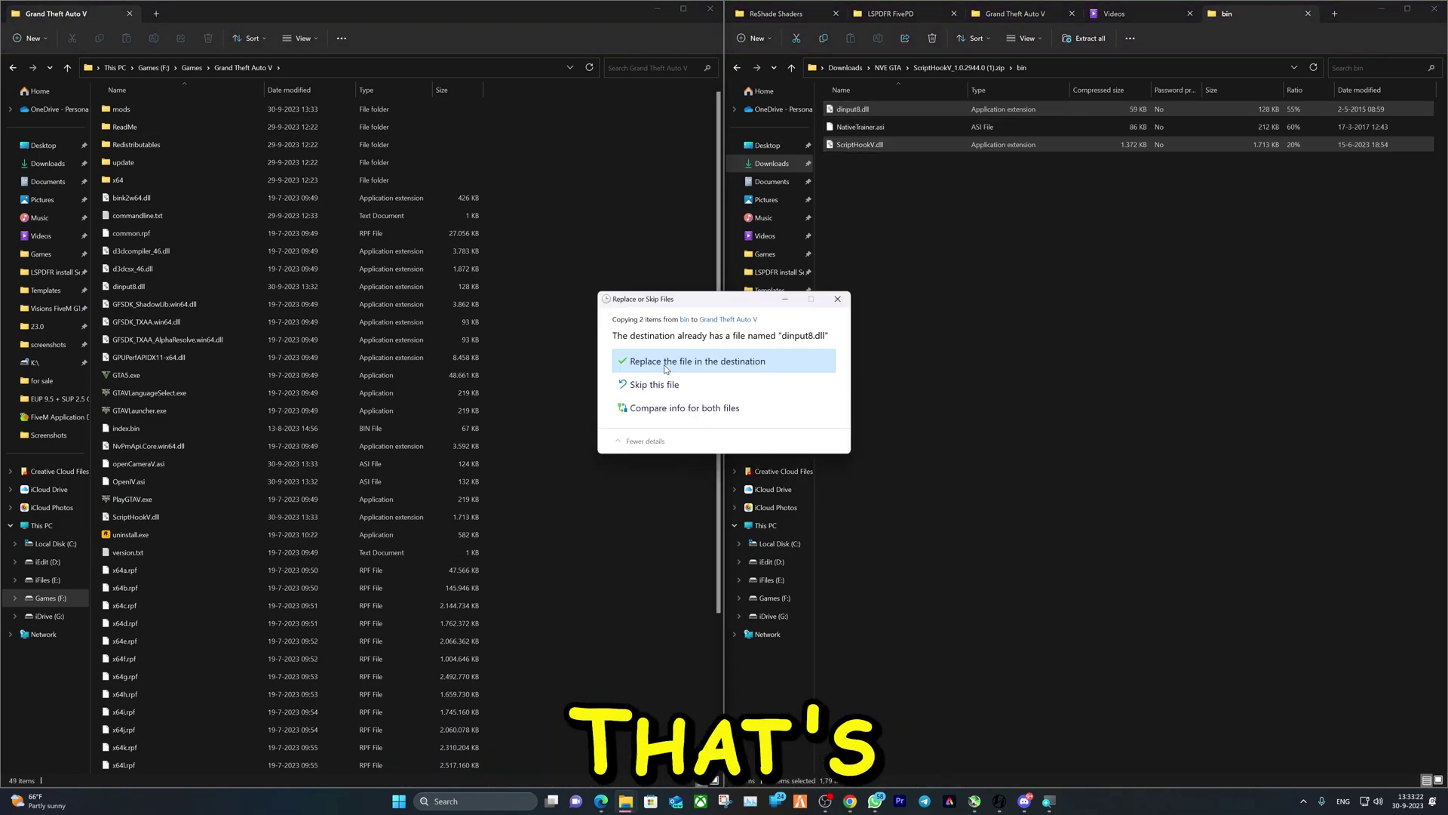
left_click(666, 368)
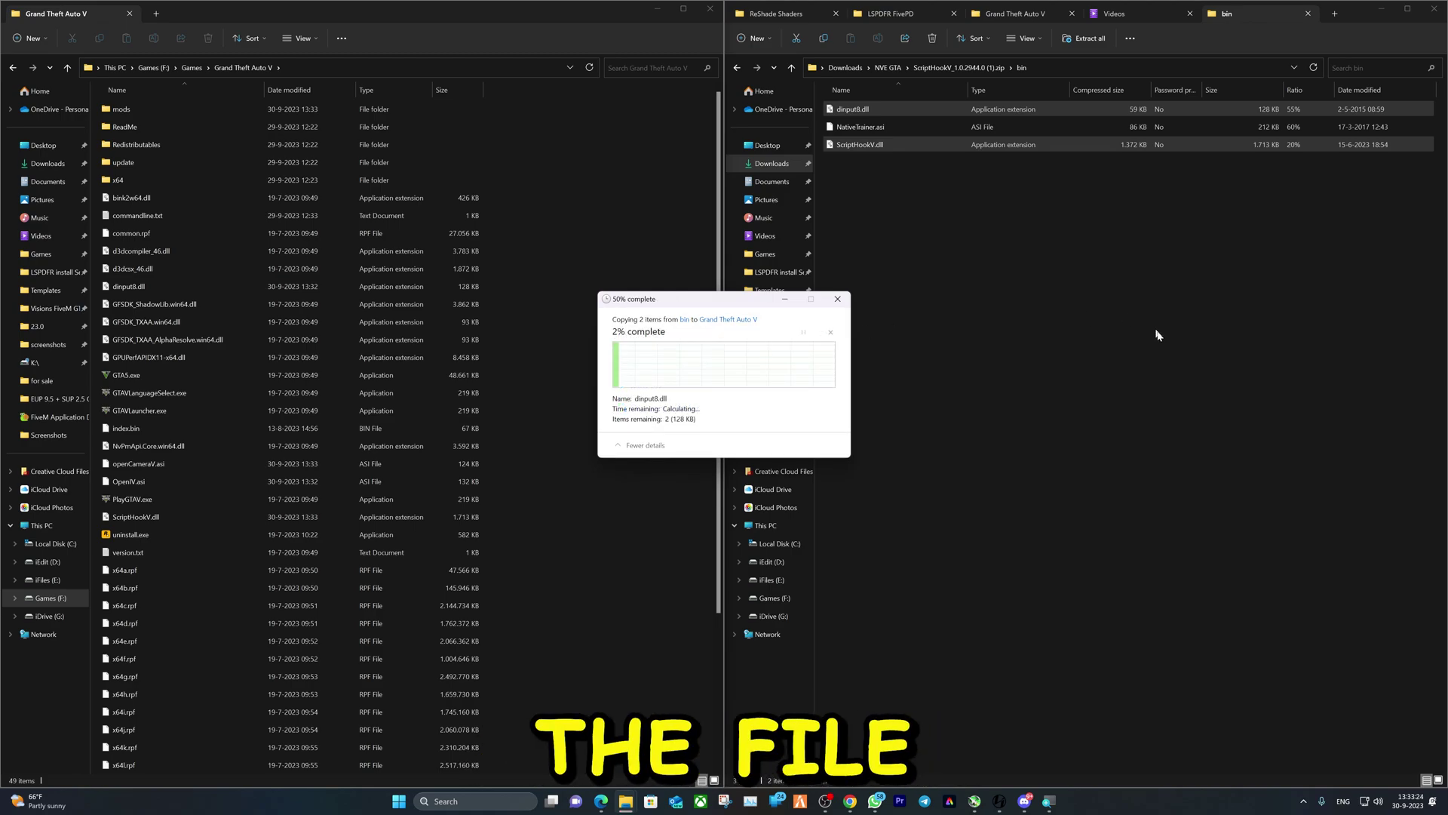
left_click(1158, 377)
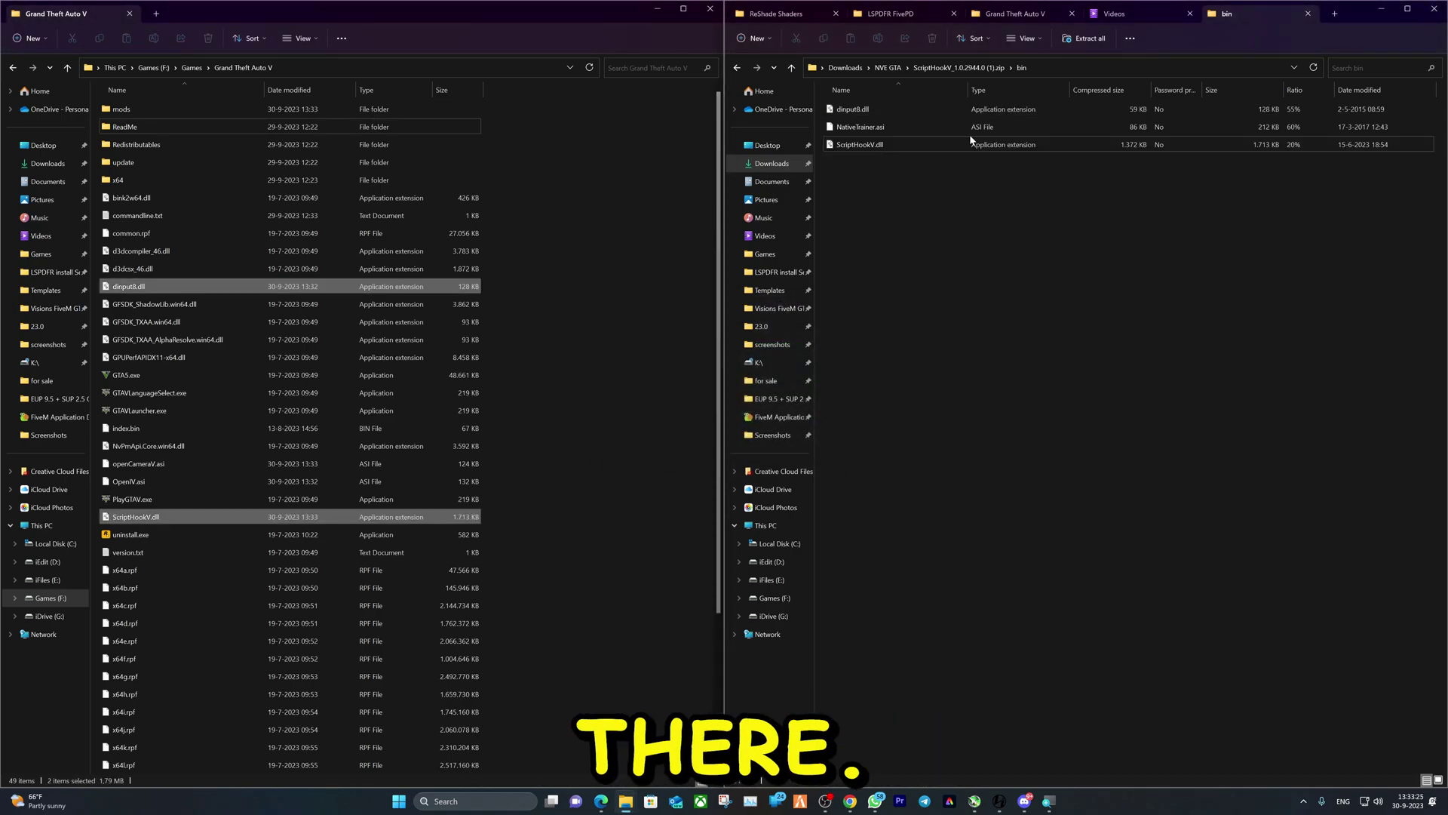
Return to NVE GTA and copy TrainerV.asi and trainerv.ini from ee0fdd-TrainerV.rar into the Grand Theft Auto V folder, then close the archive
left_click(737, 68)
left_click(737, 68)
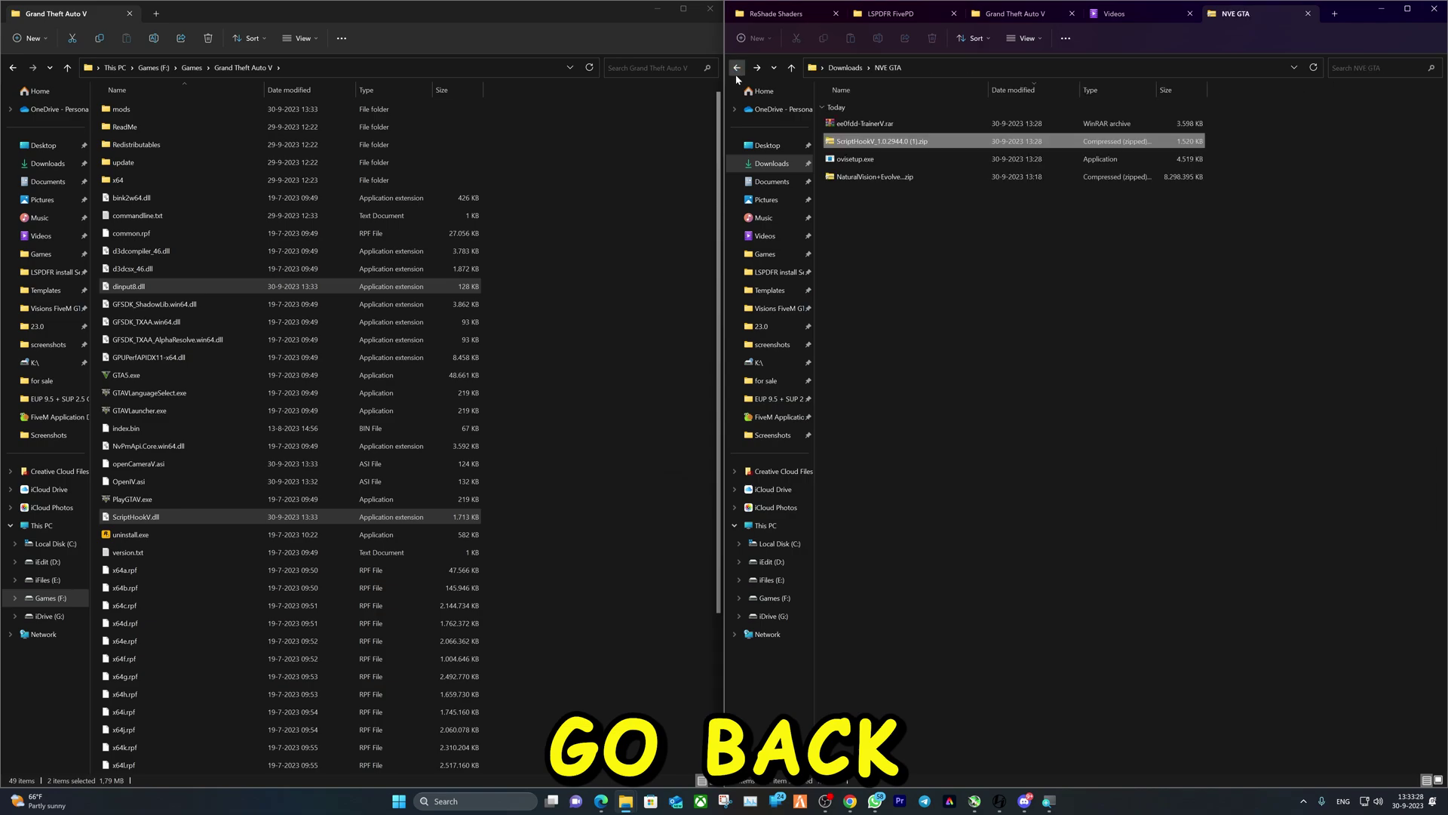
double_click(918, 125)
left_click_drag(291, 204, 881, 136)
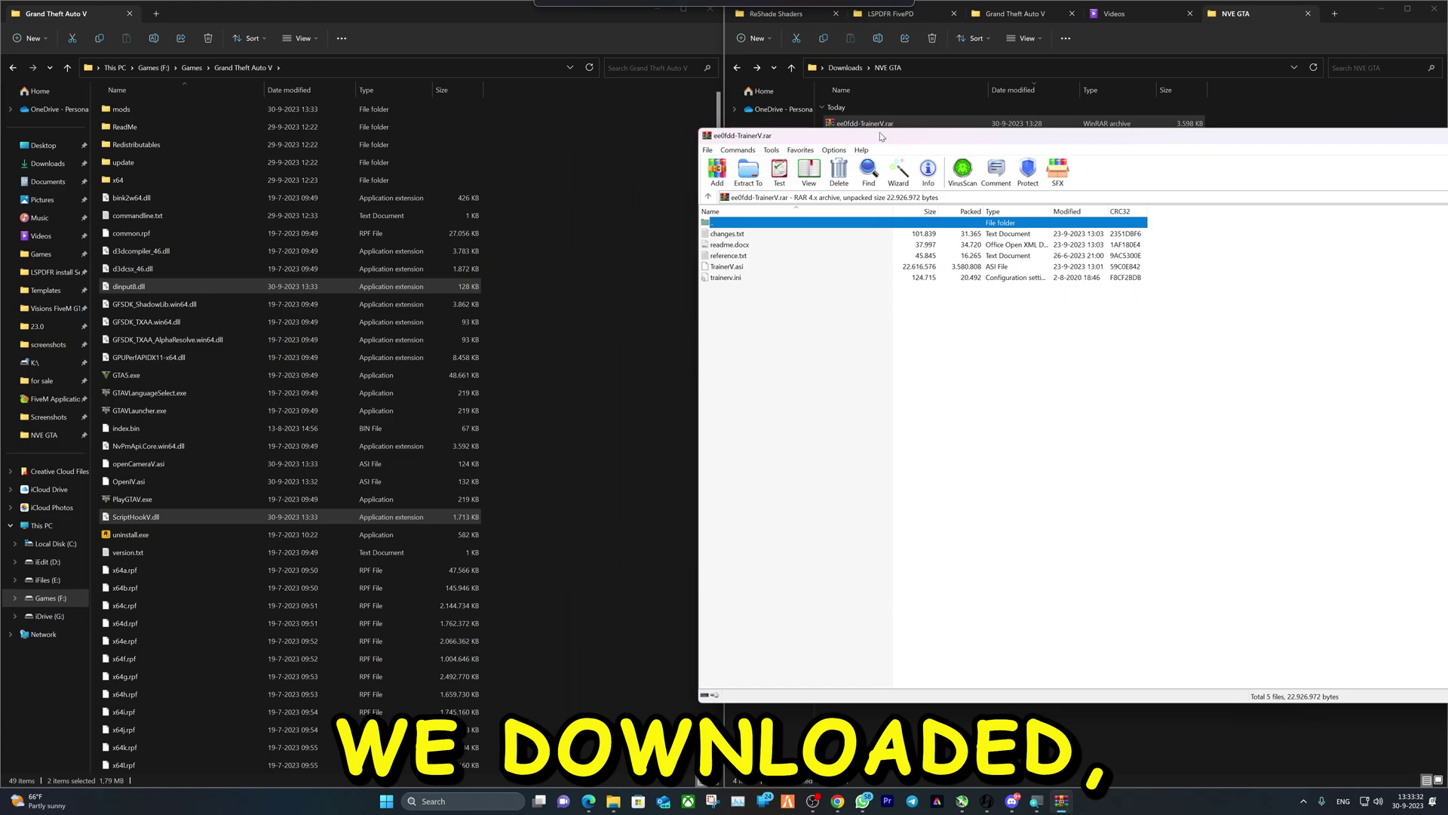
left_click(725, 279)
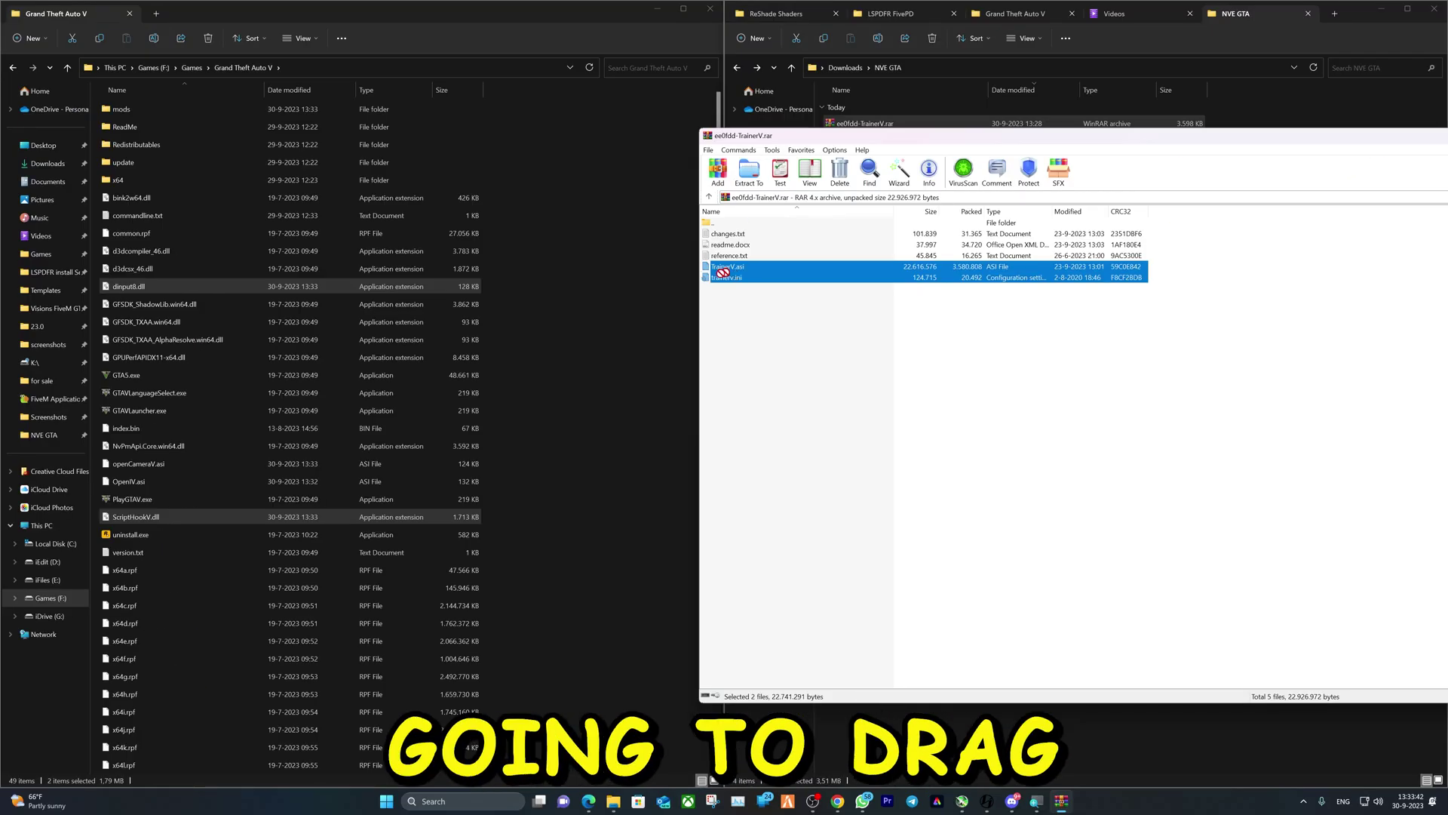
left_click_drag(714, 265, 218, 412)
left_click_drag(610, 308, 608, 301)
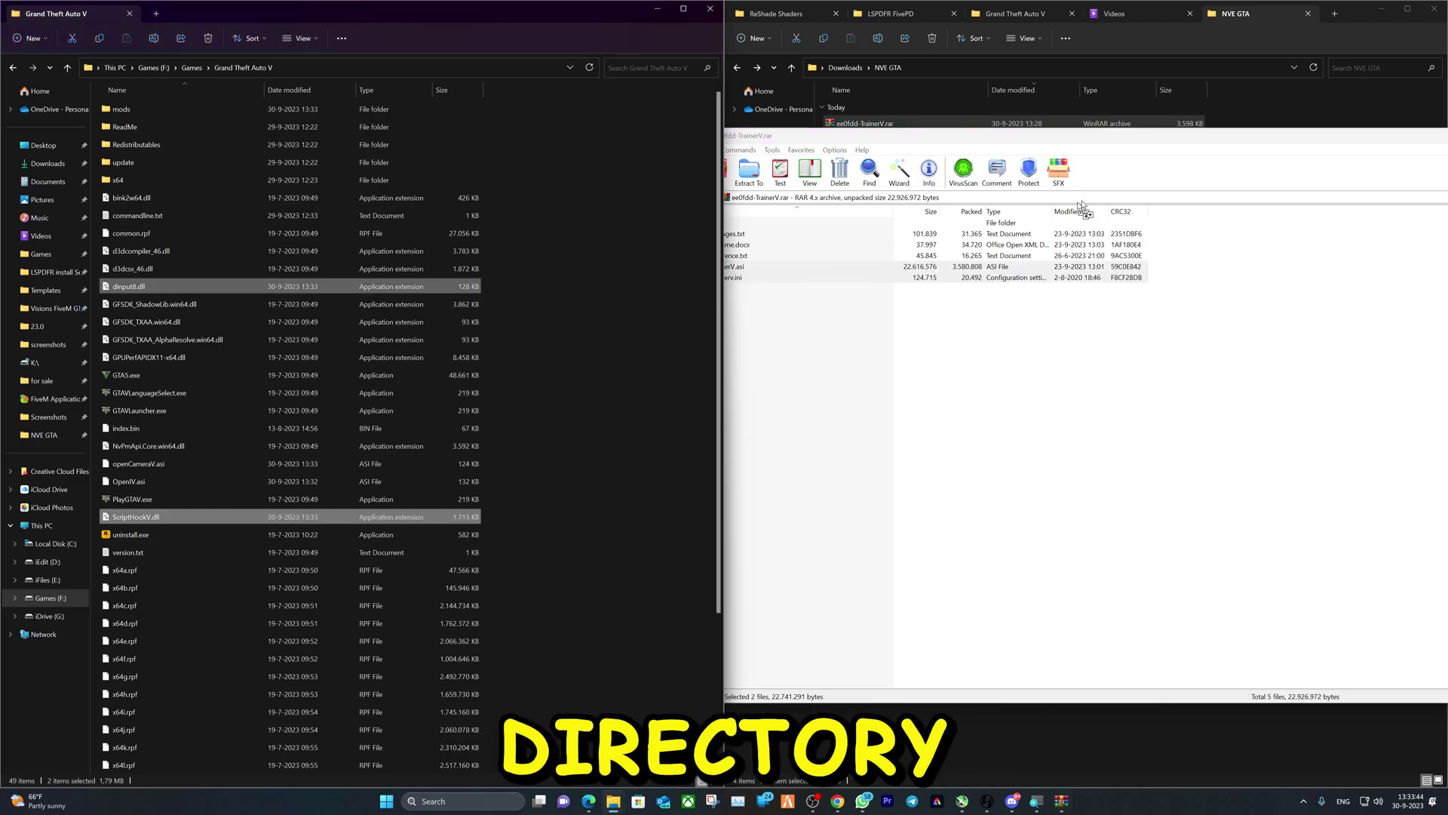
left_click_drag(1229, 144, 821, 187)
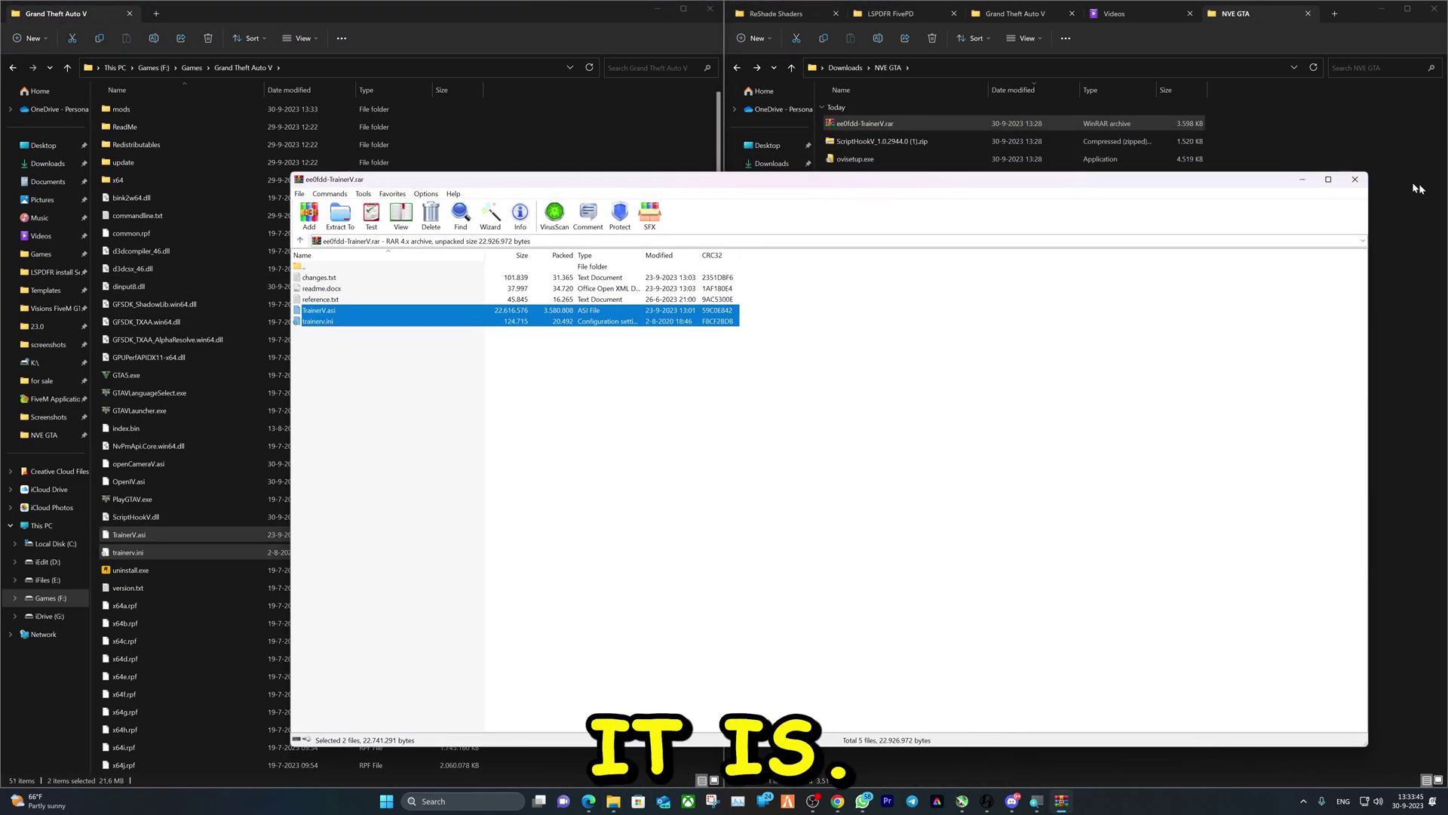
left_click(1350, 184)
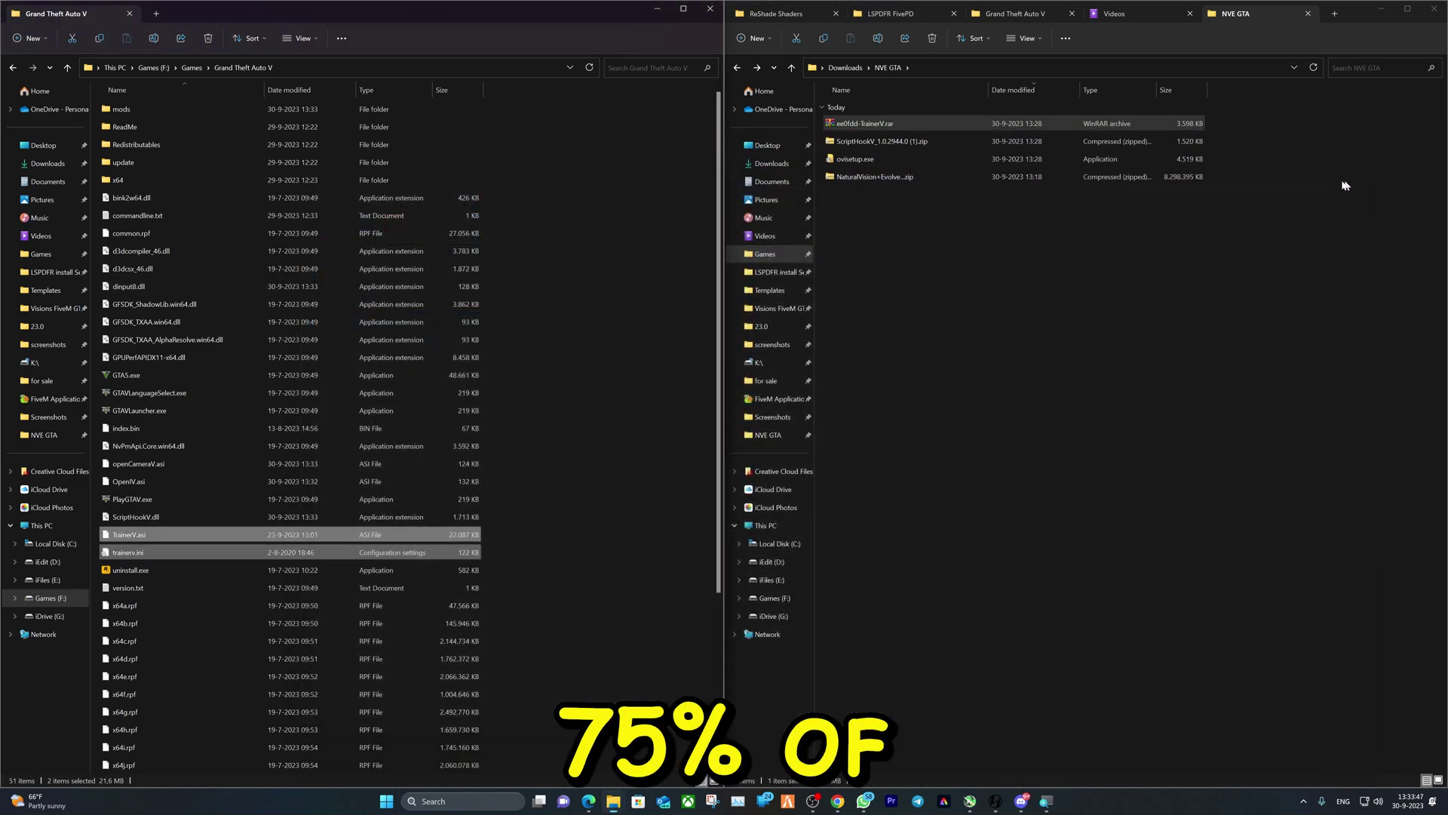
Try to extract the NaturalVision+Evolve zip into the NVE GTA folder with Windows' built-in extraction
right_click(897, 184)
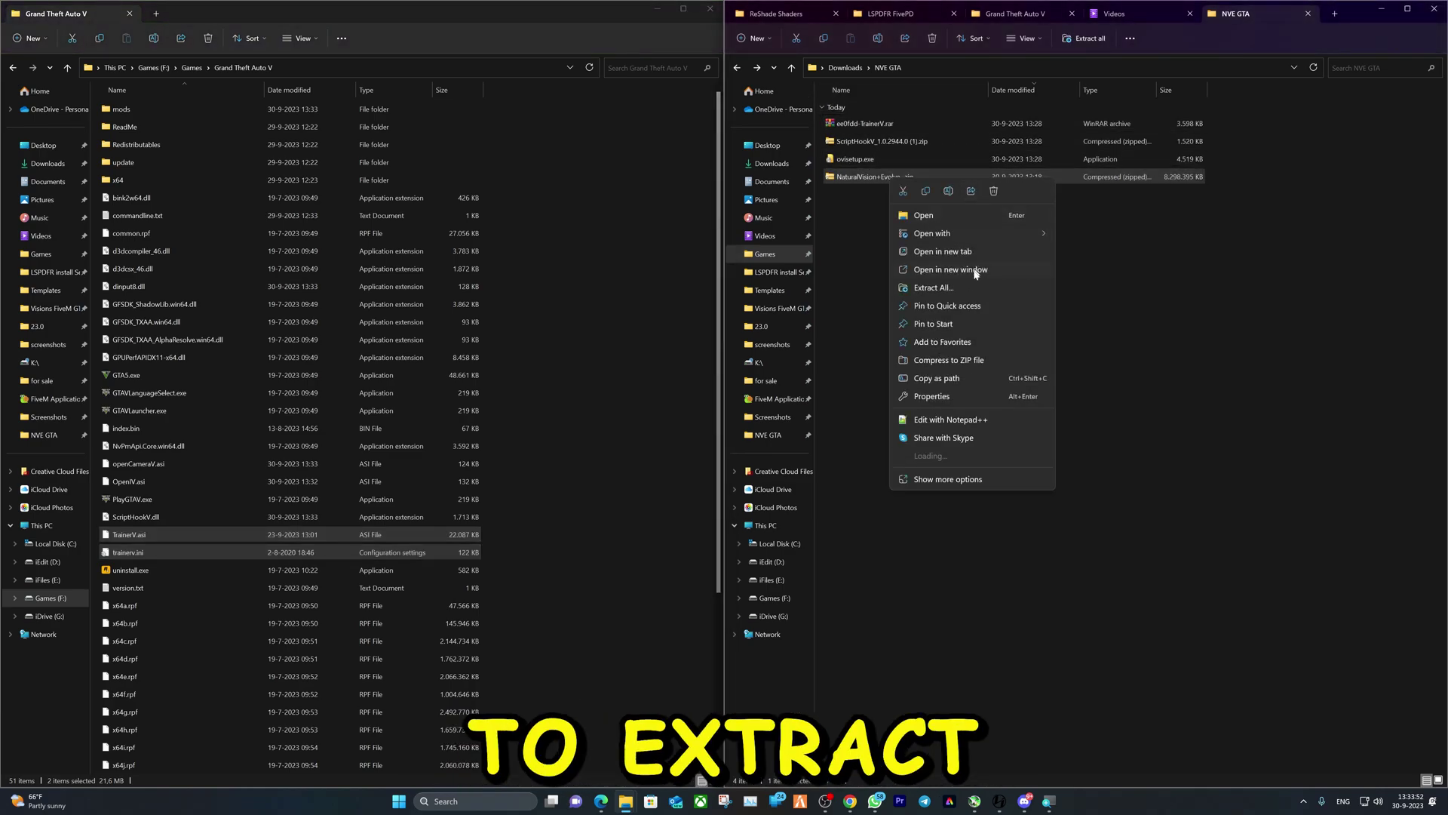
left_click(961, 288)
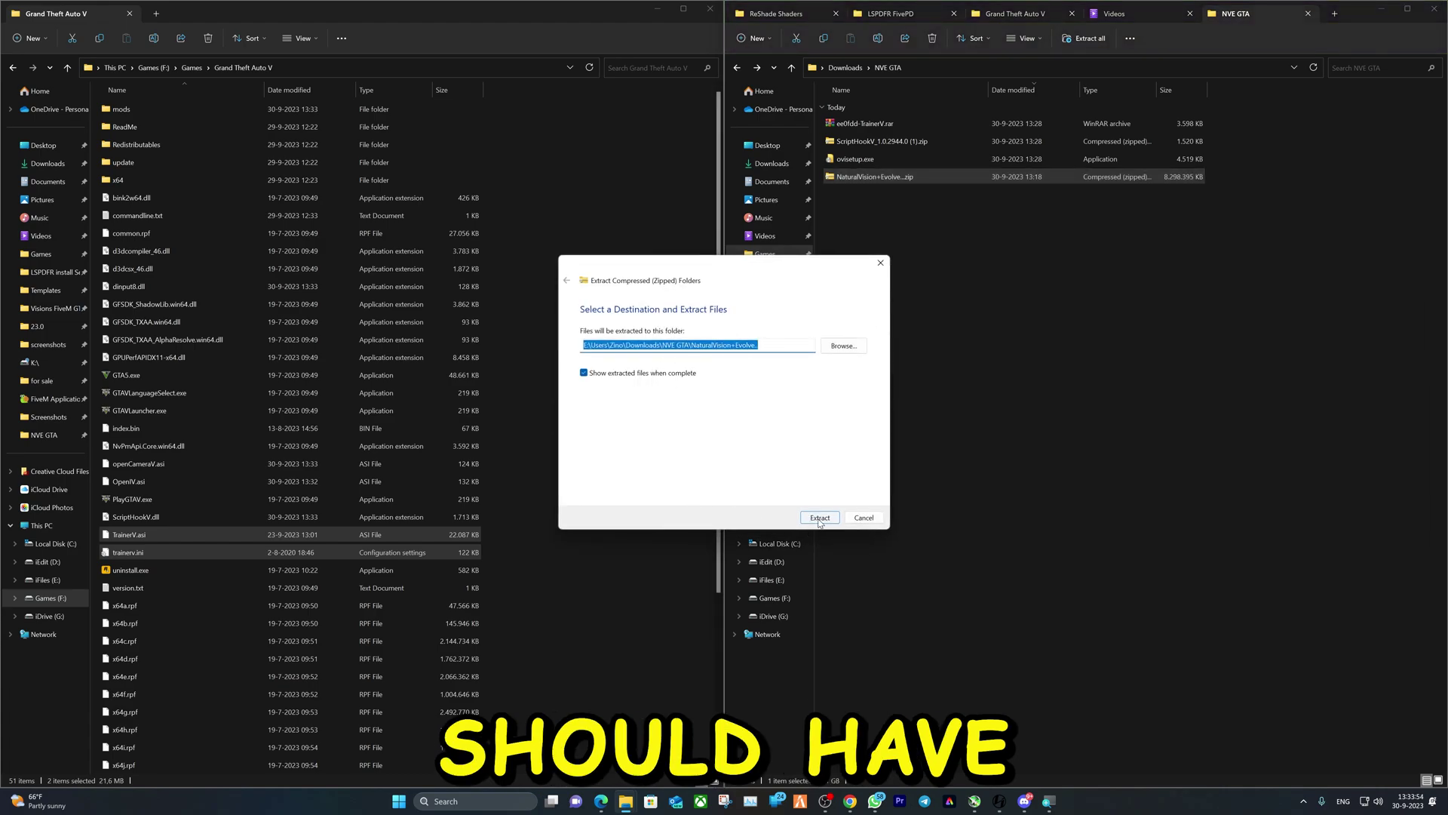
left_click(820, 518)
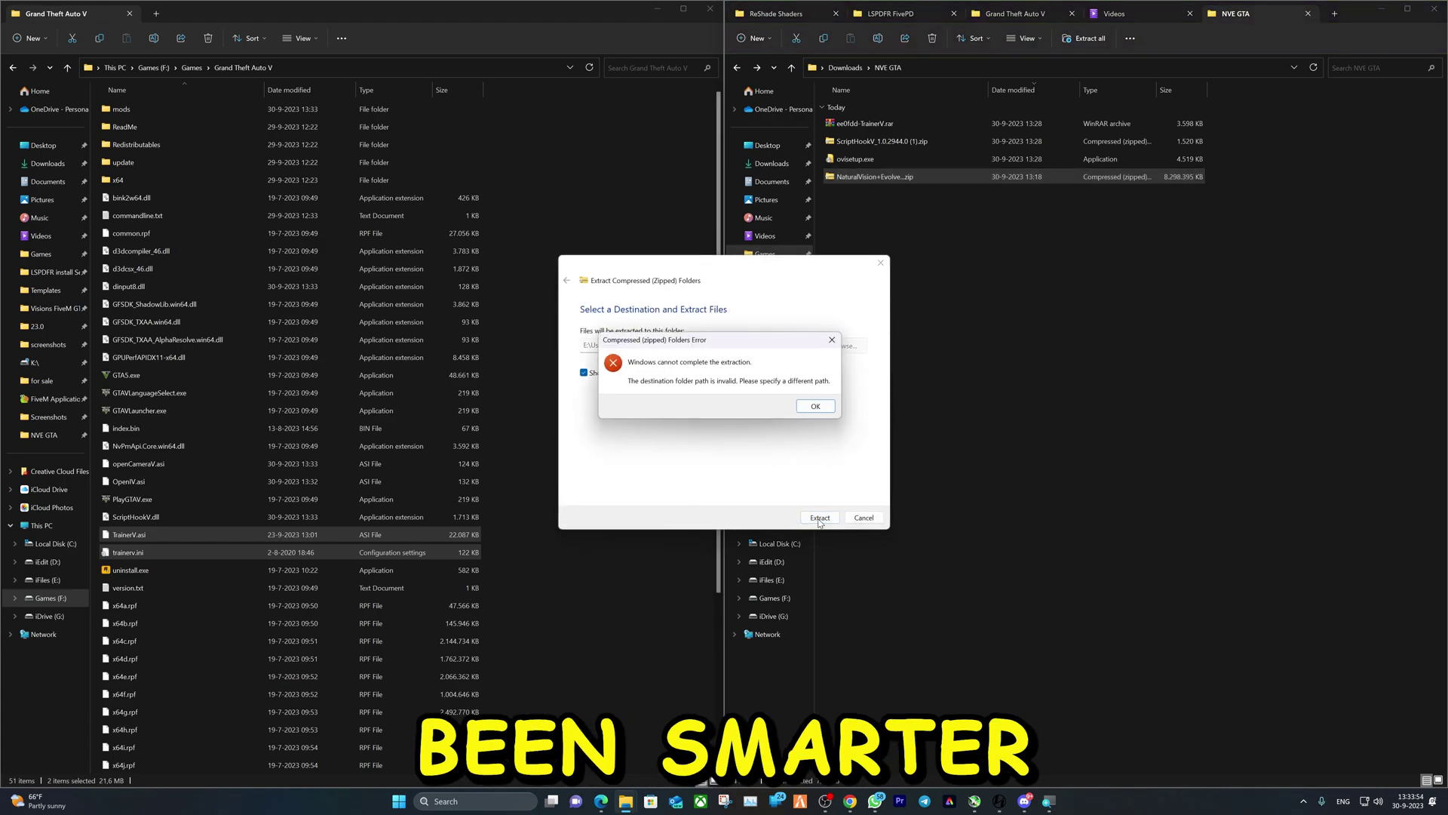
left_click(817, 406)
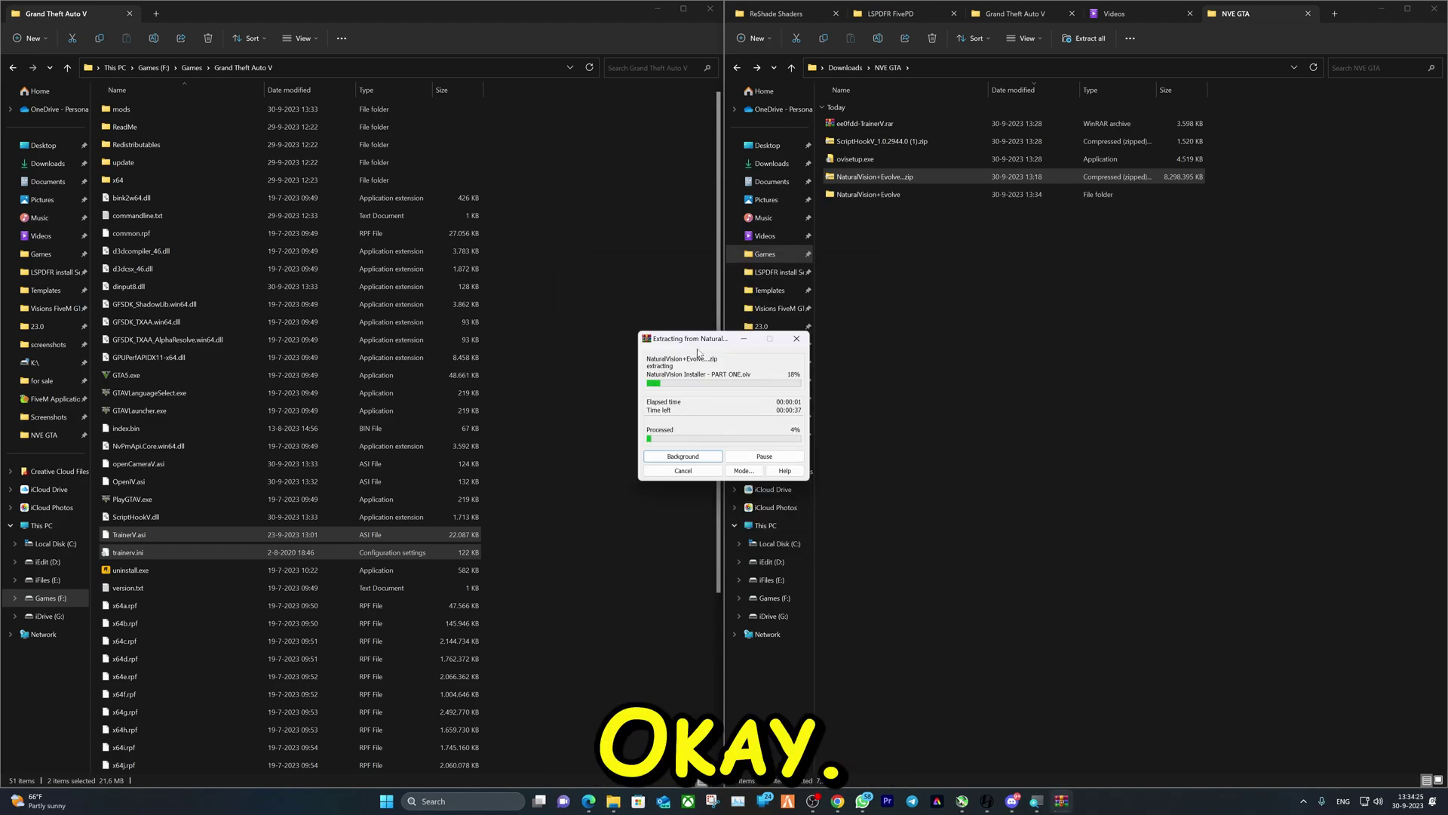
Let WinRAR finish extracting the NaturalVision+Evolve zip, and open the extracted NaturalVision+Evolve folder
right_click(873, 177)
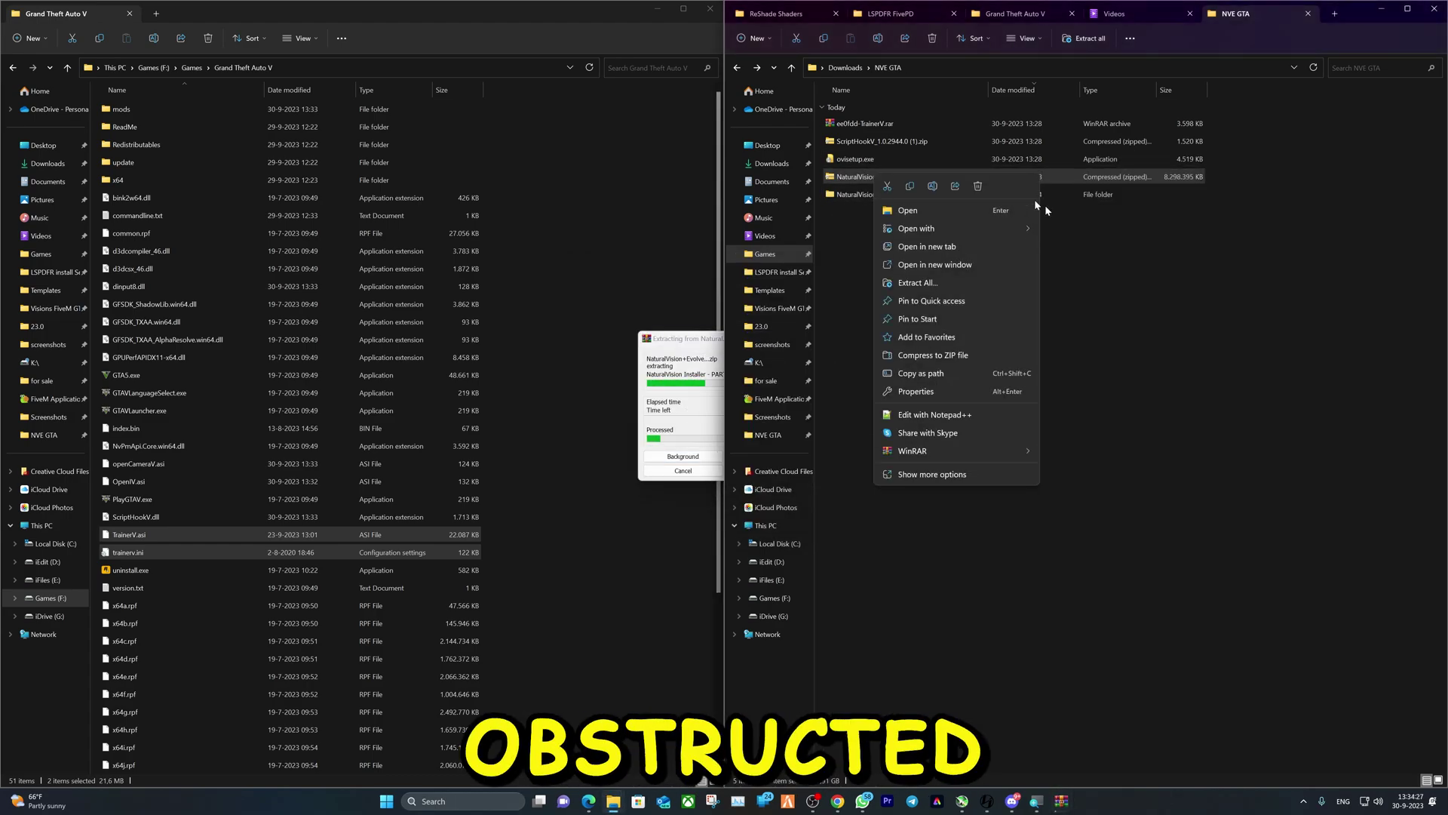
left_click(710, 347)
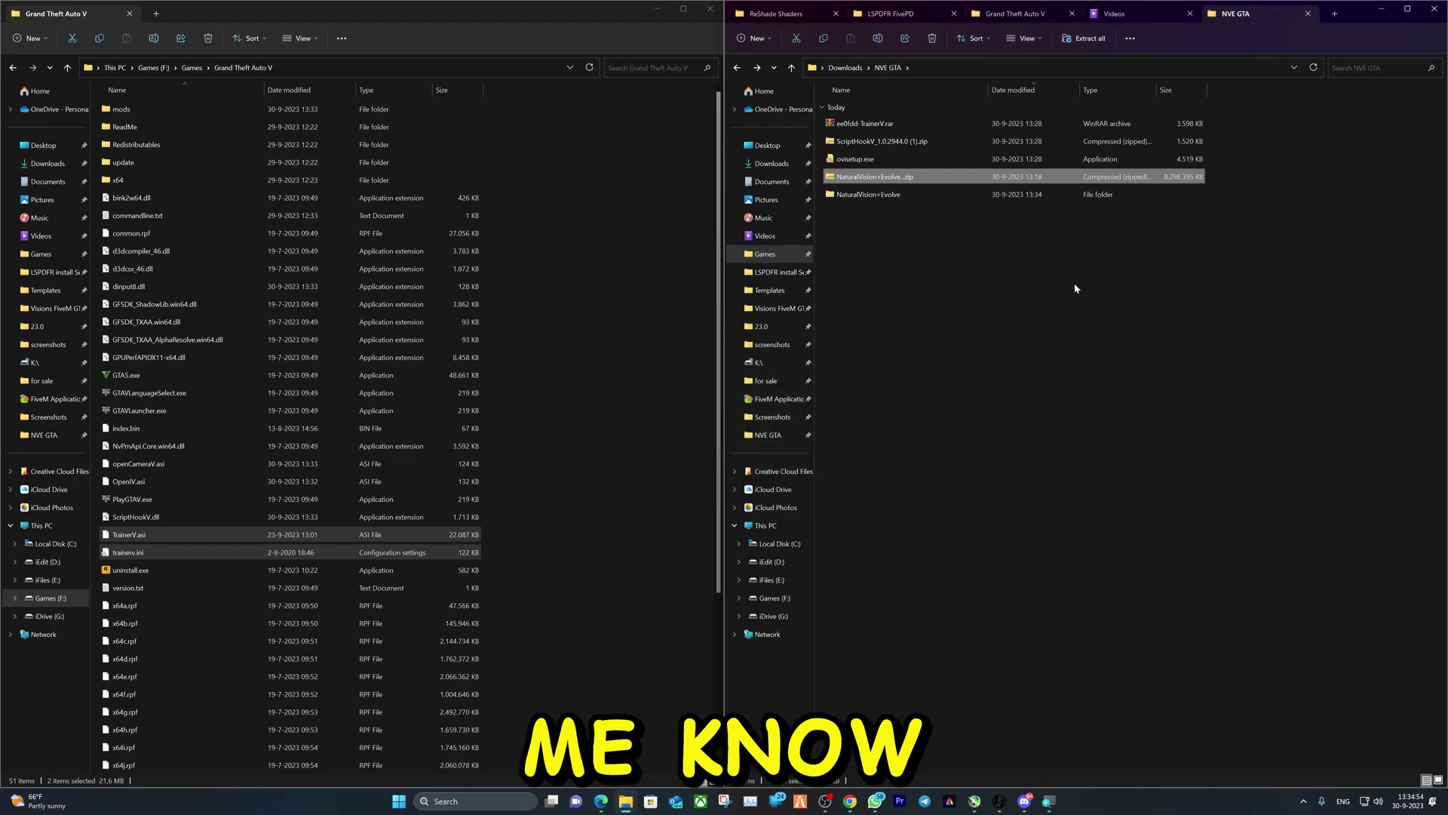
double_click(869, 194)
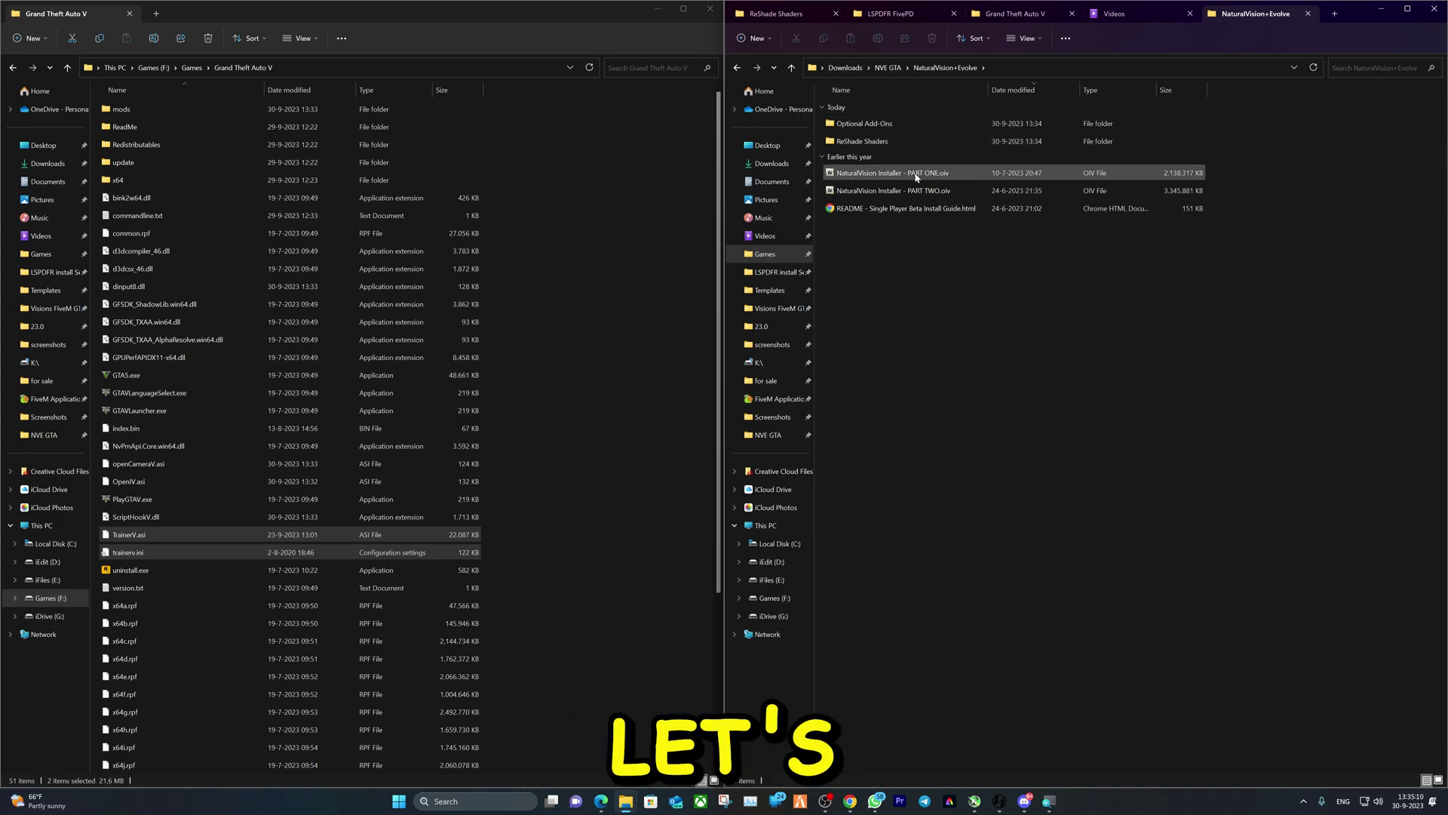
left_click(601, 222)
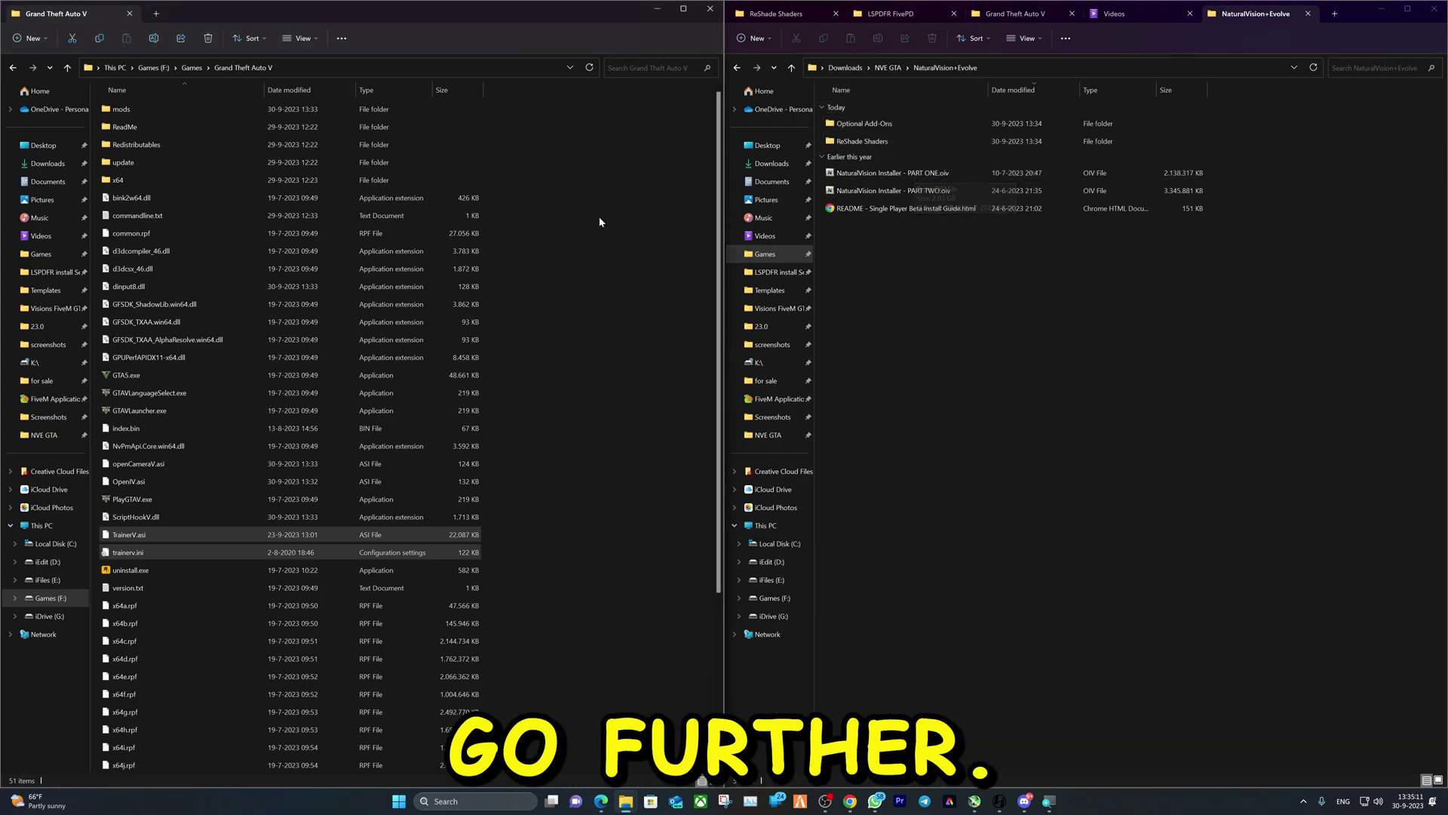
Install NaturalVision Installer - PART ONE.oiv into the mods folder and close its package installer
double_click(977, 176)
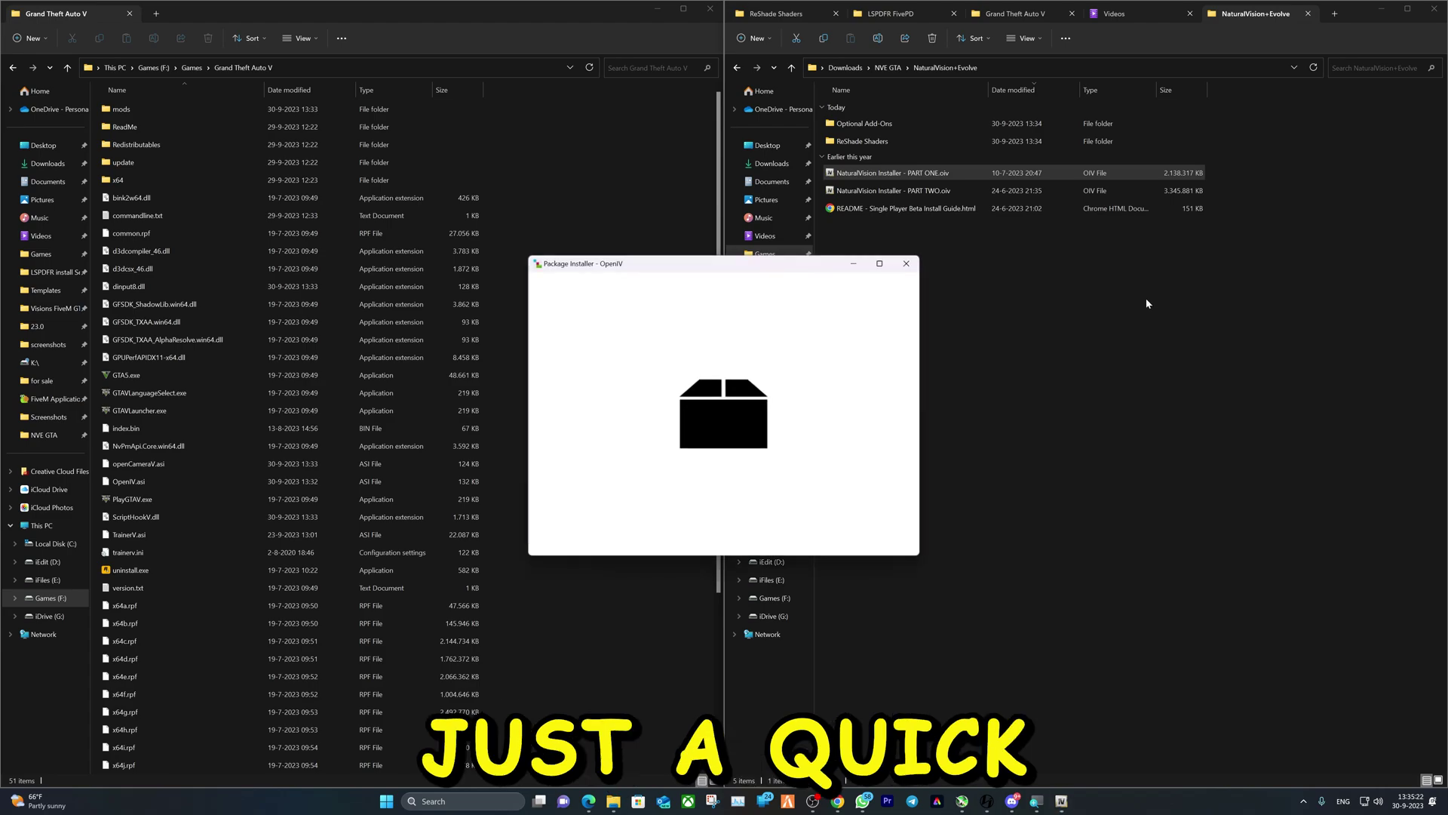
left_click(888, 352)
left_click(672, 371)
left_click(643, 445)
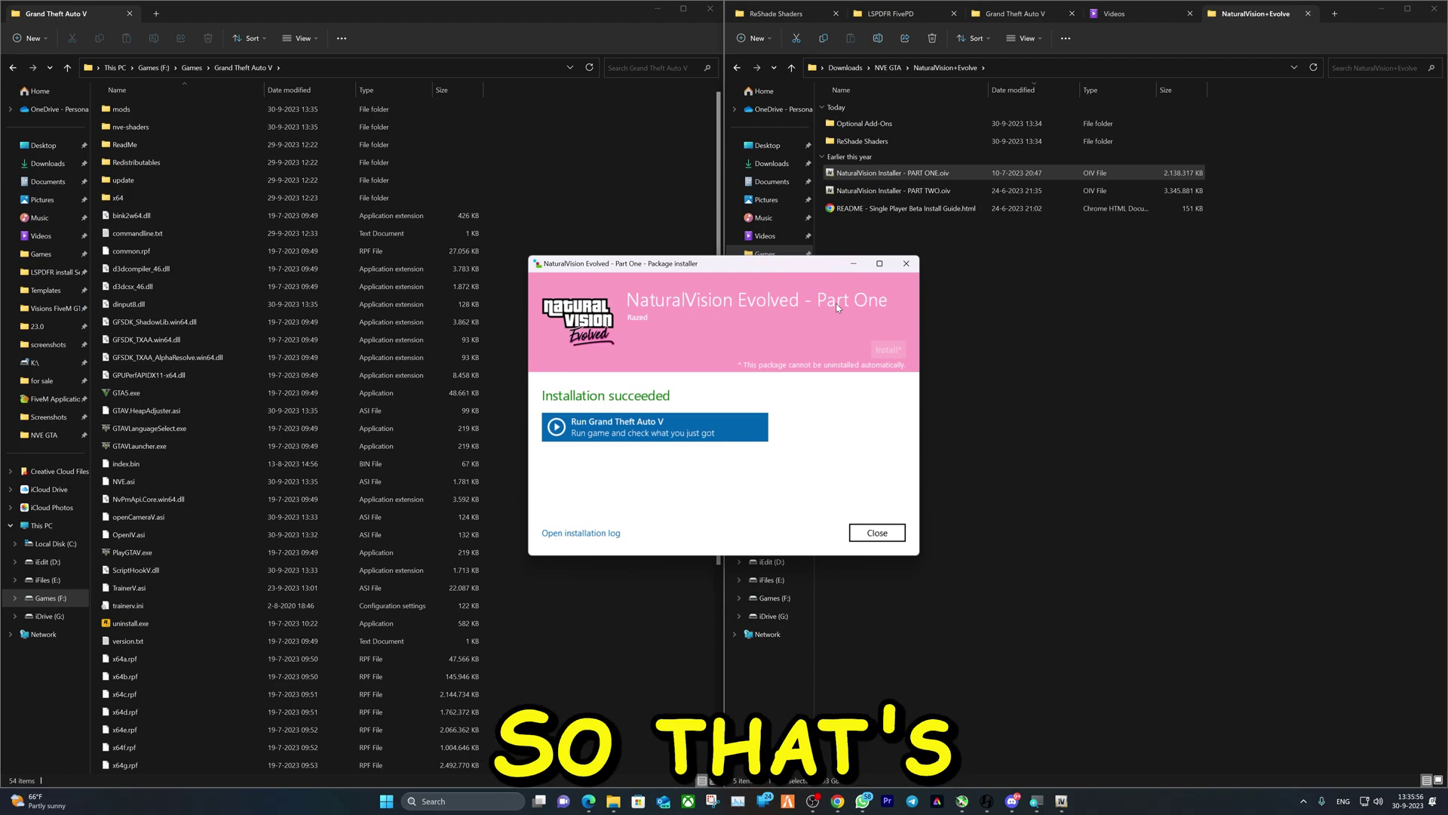
left_click(894, 524)
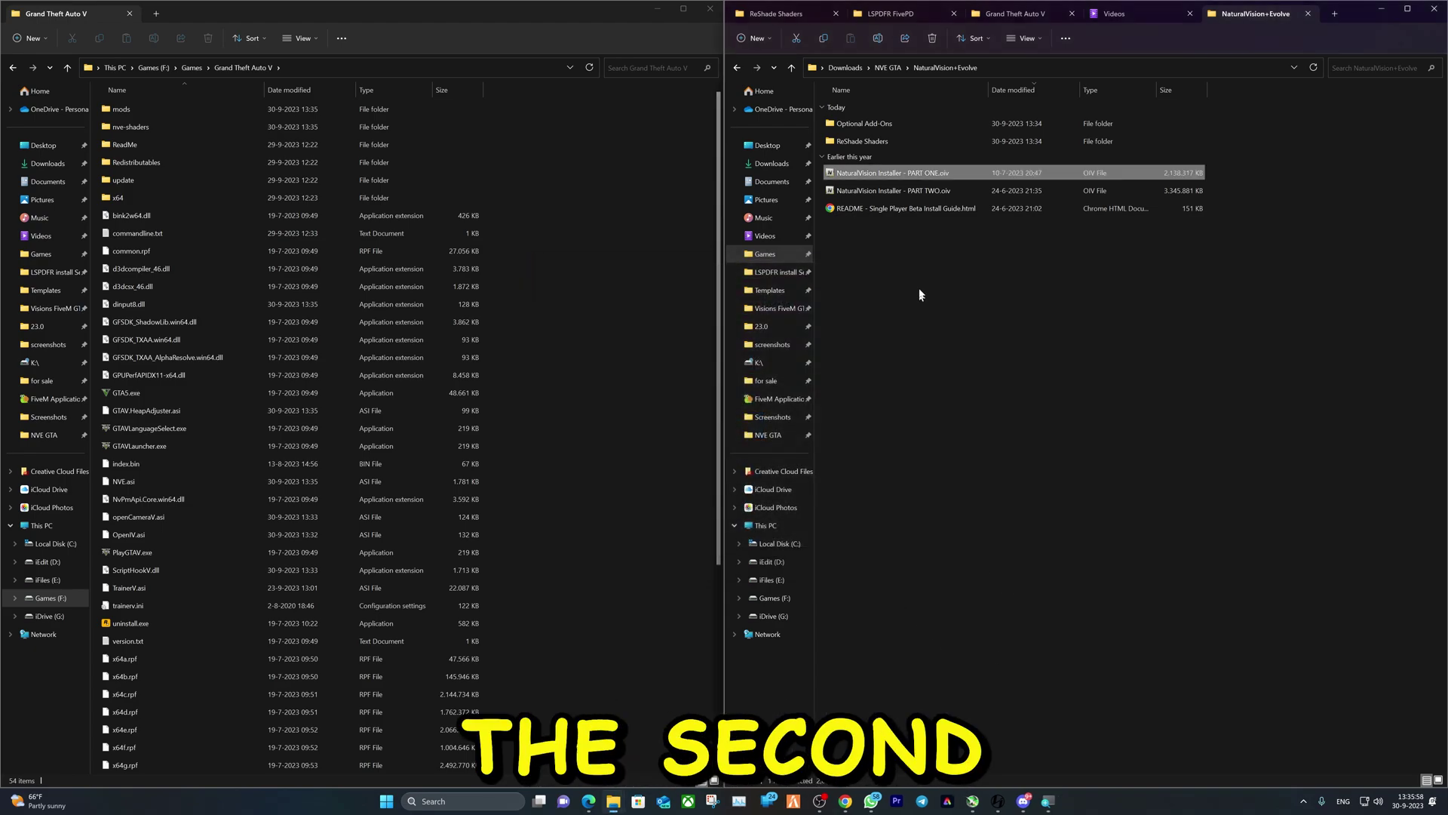
Install NaturalVision Installer - PART TWO.oiv into the mods folder and close its package installer
left_click(890, 191)
double_click(890, 191)
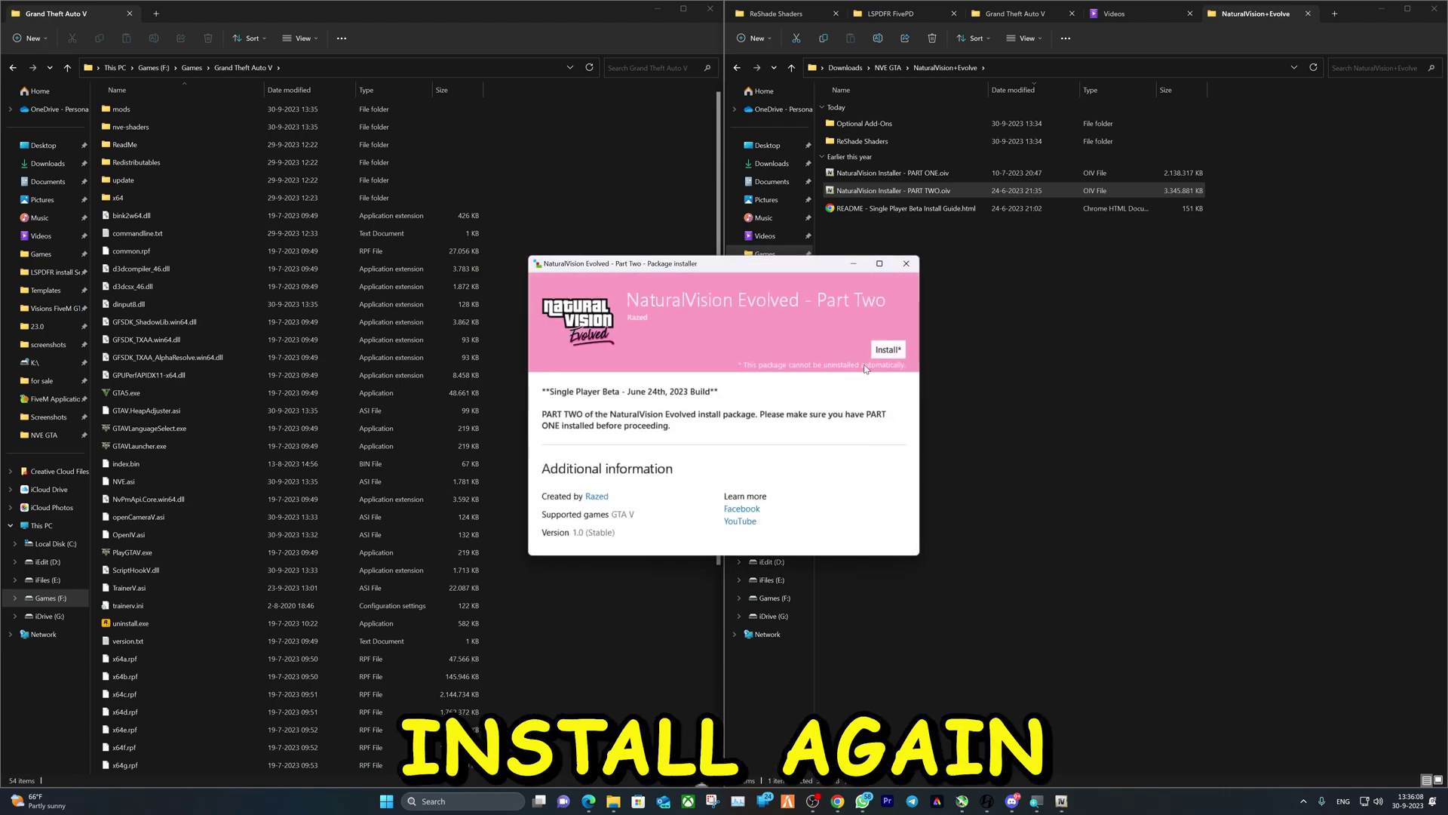
left_click(889, 349)
left_click(626, 393)
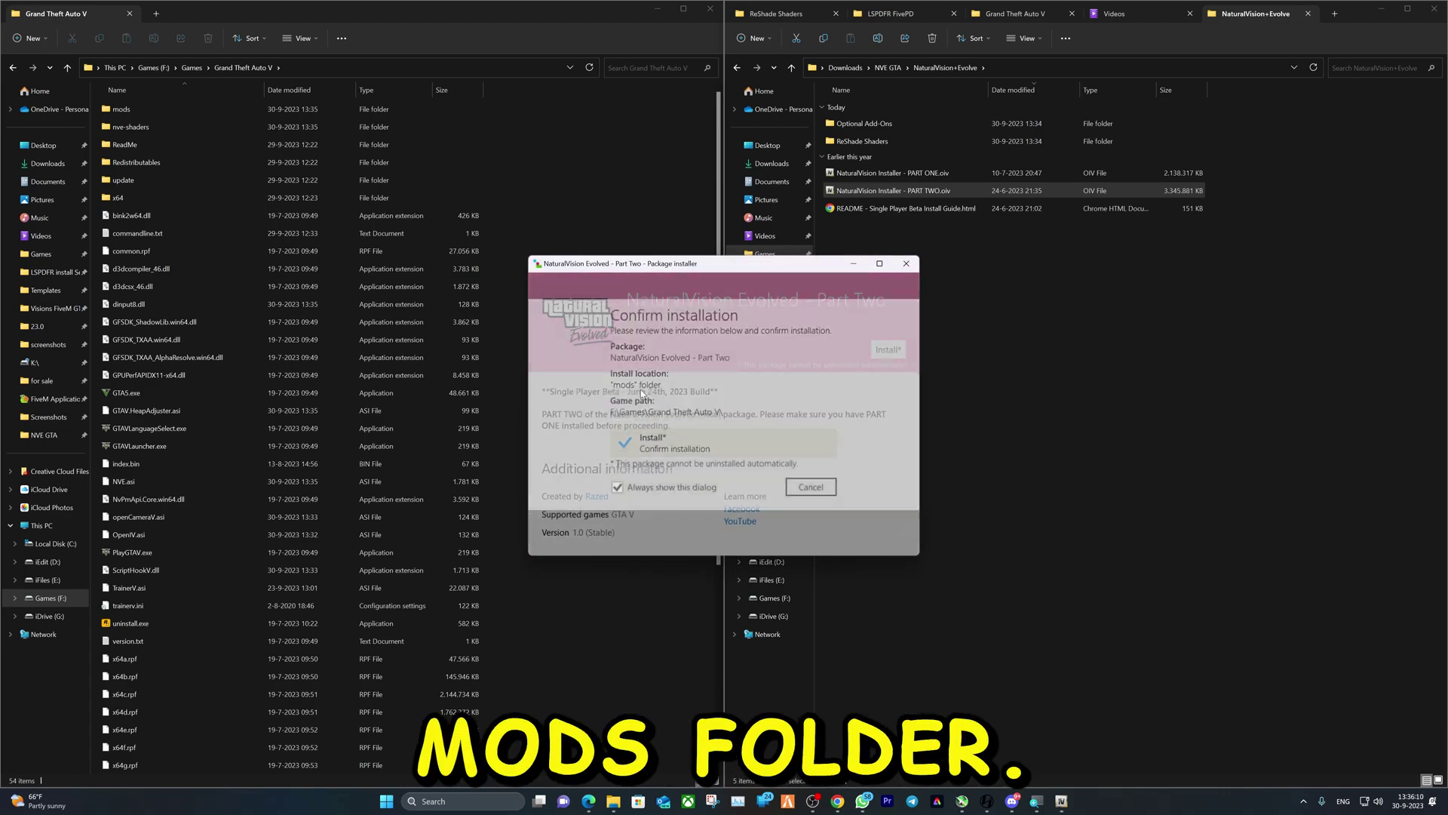
left_click(693, 456)
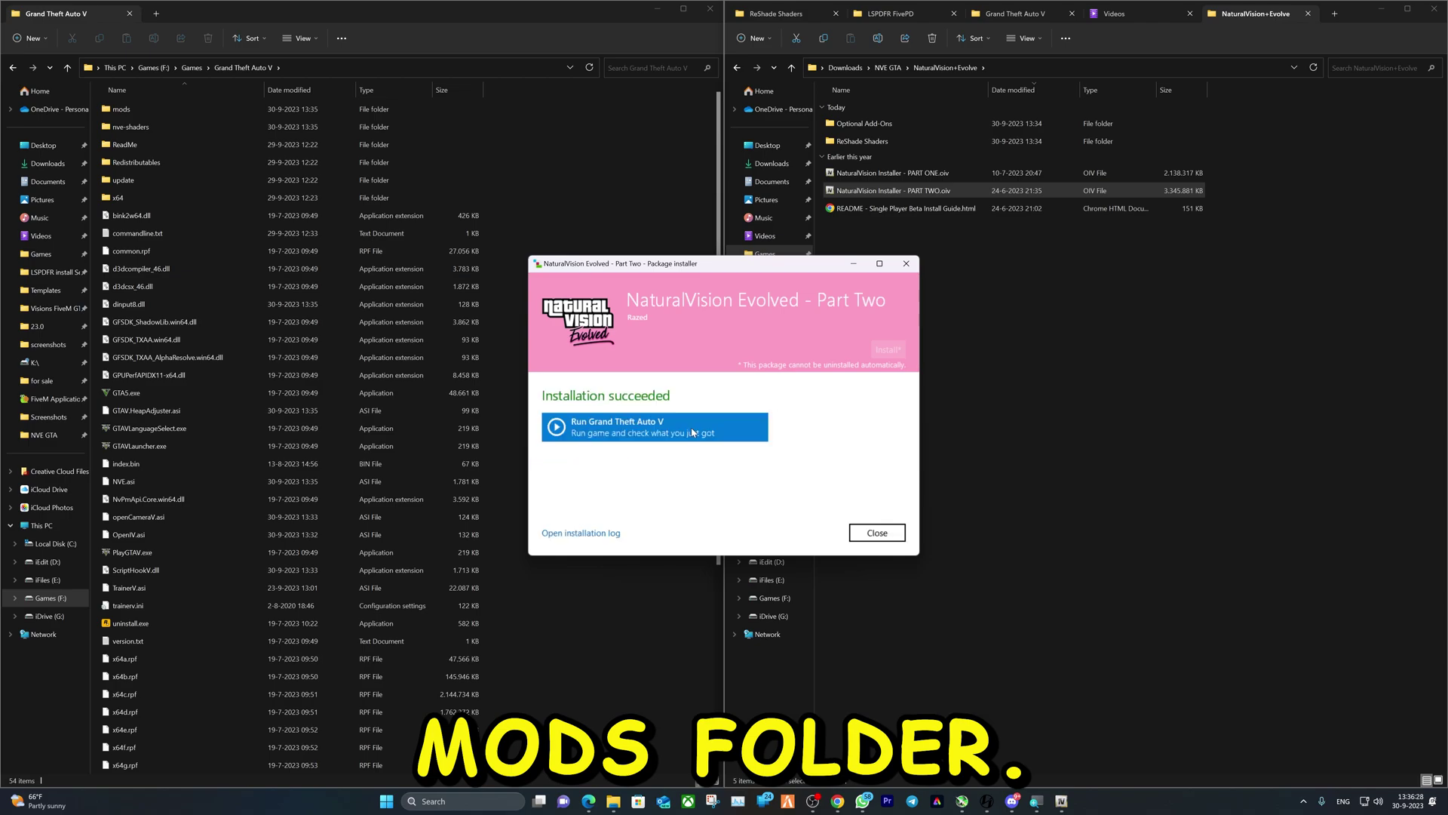
left_click(873, 528)
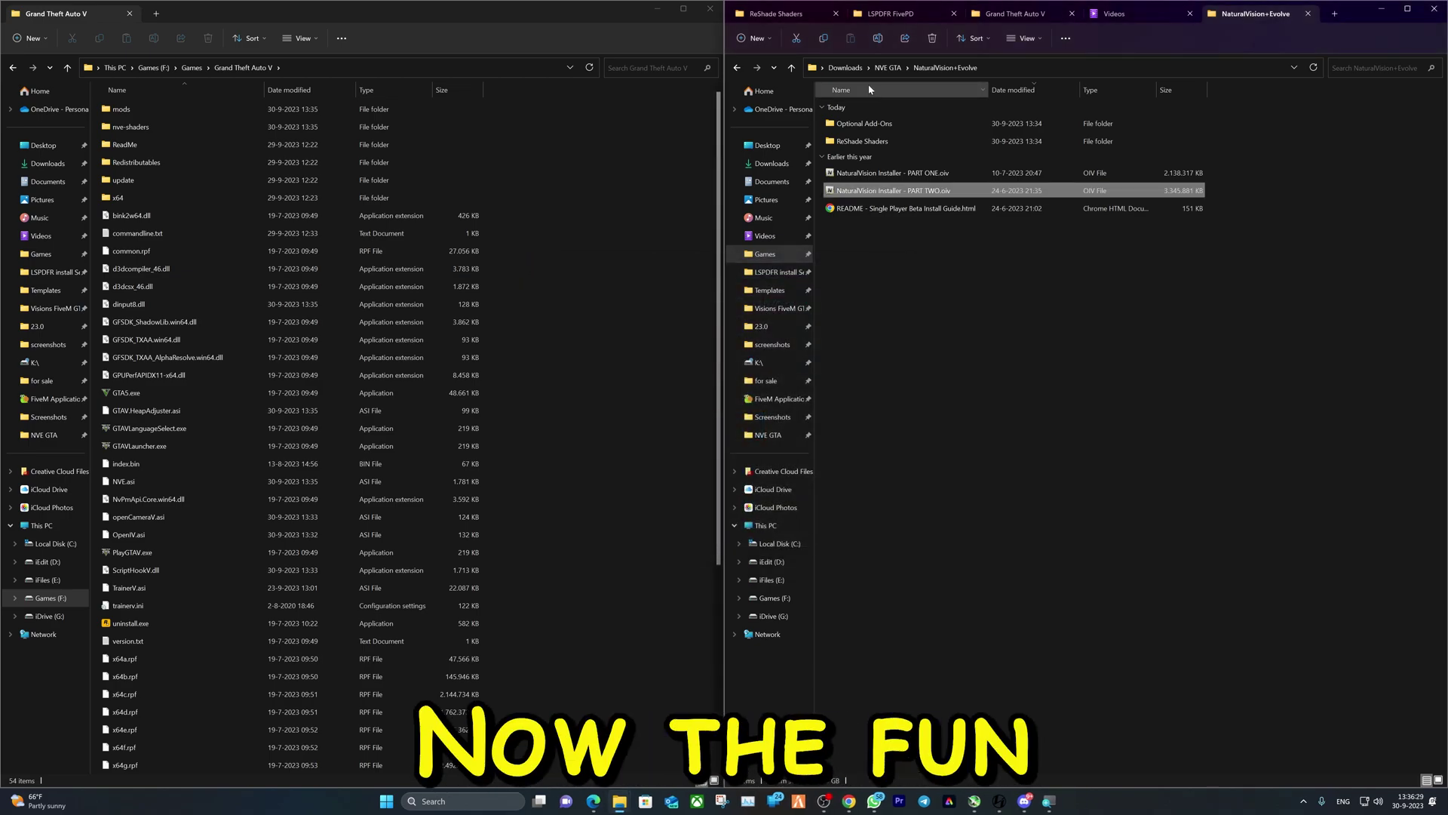
Sort the Optional Add-Ons folder by name, and read the Performance Boost package description without installing it
double_click(875, 124)
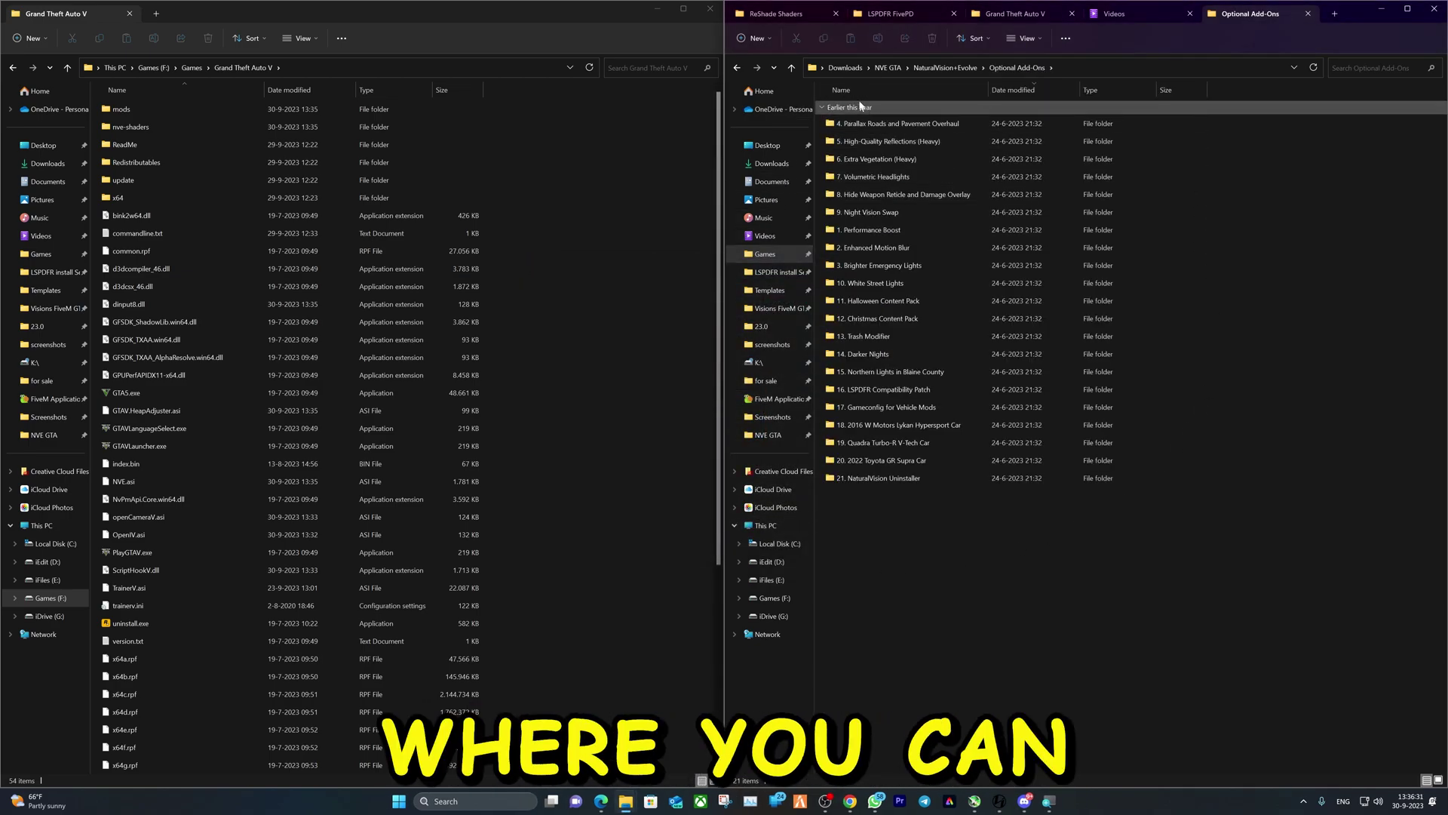
left_click(875, 90)
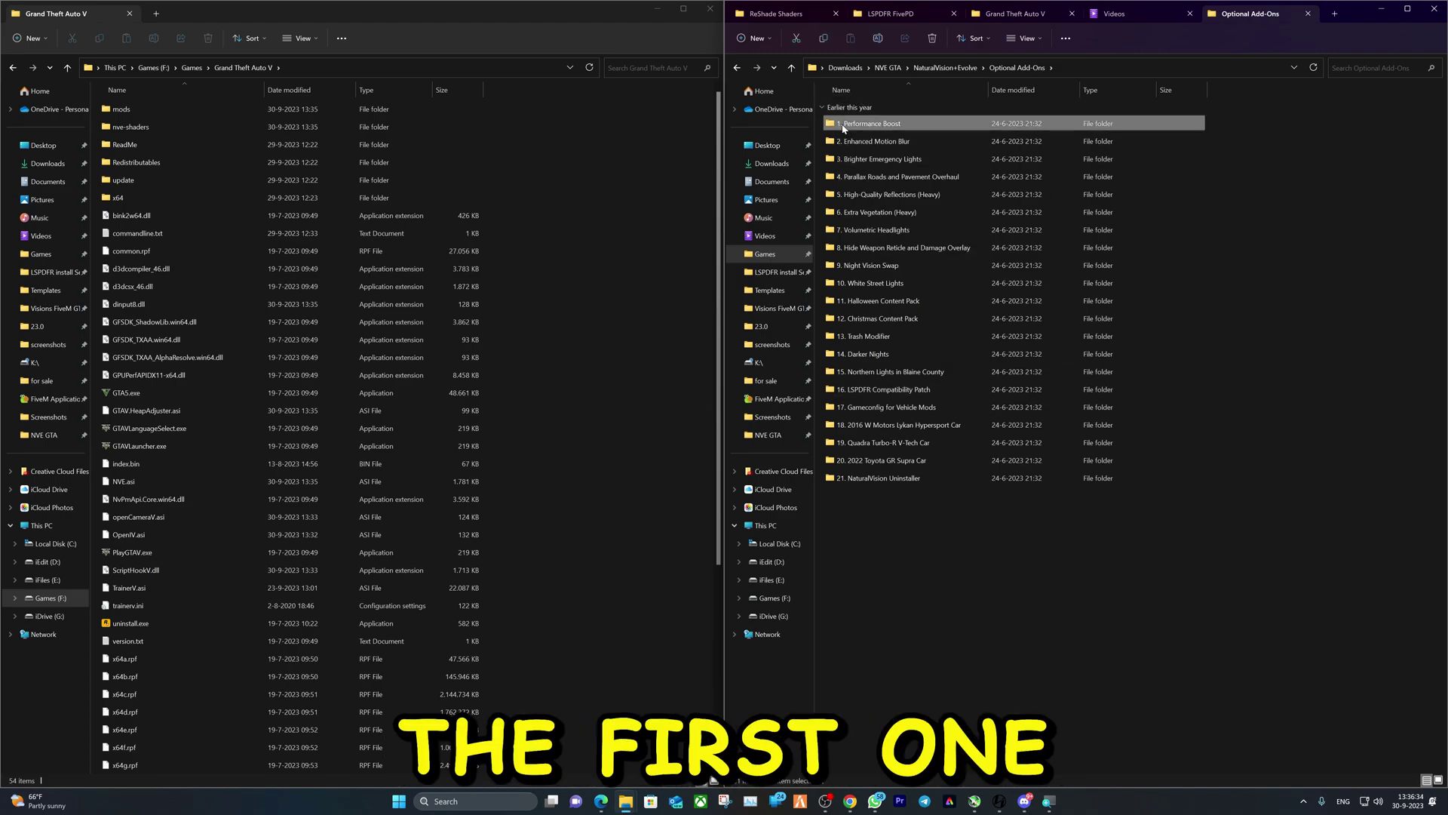
double_click(868, 123)
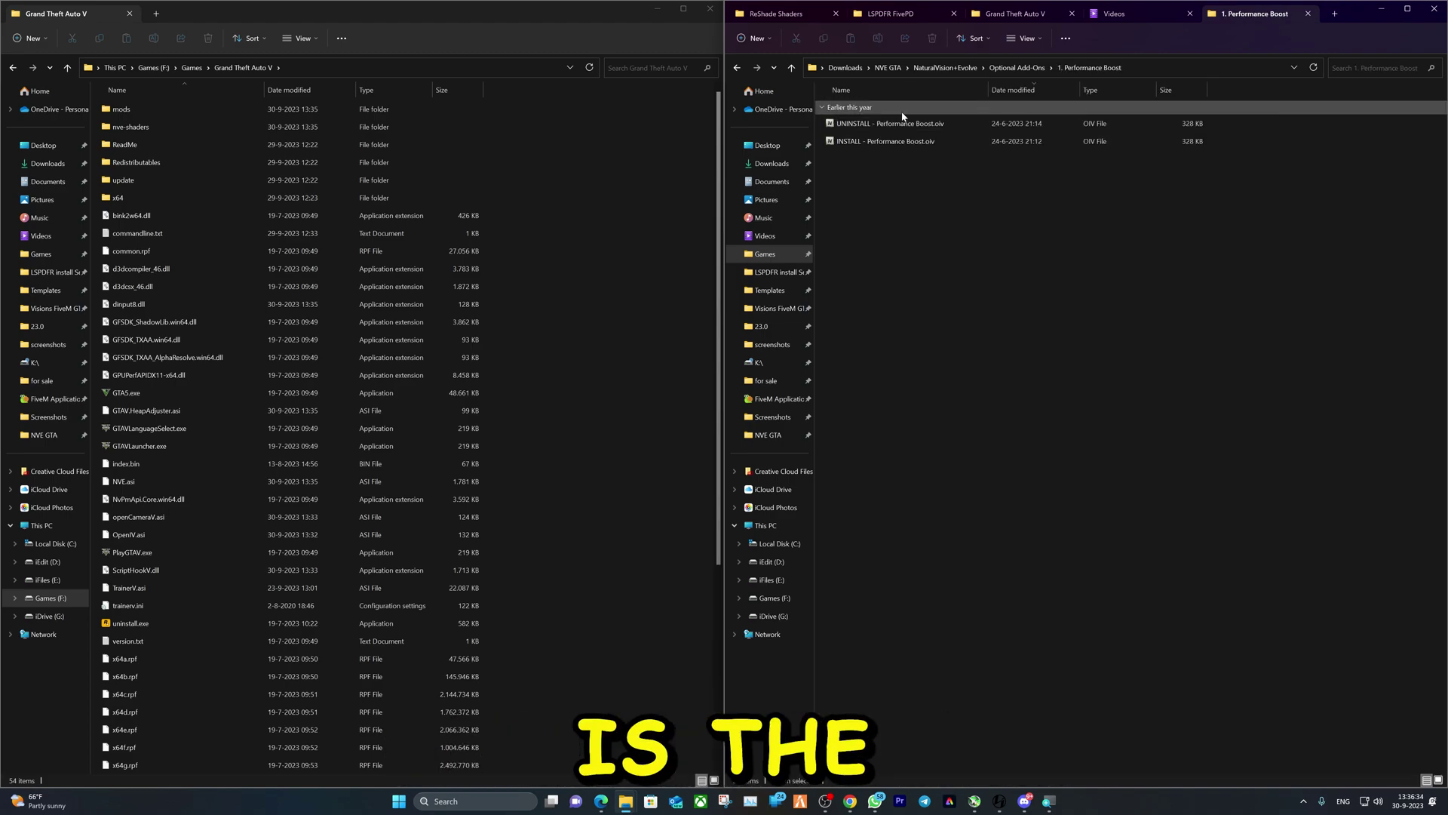
double_click(871, 143)
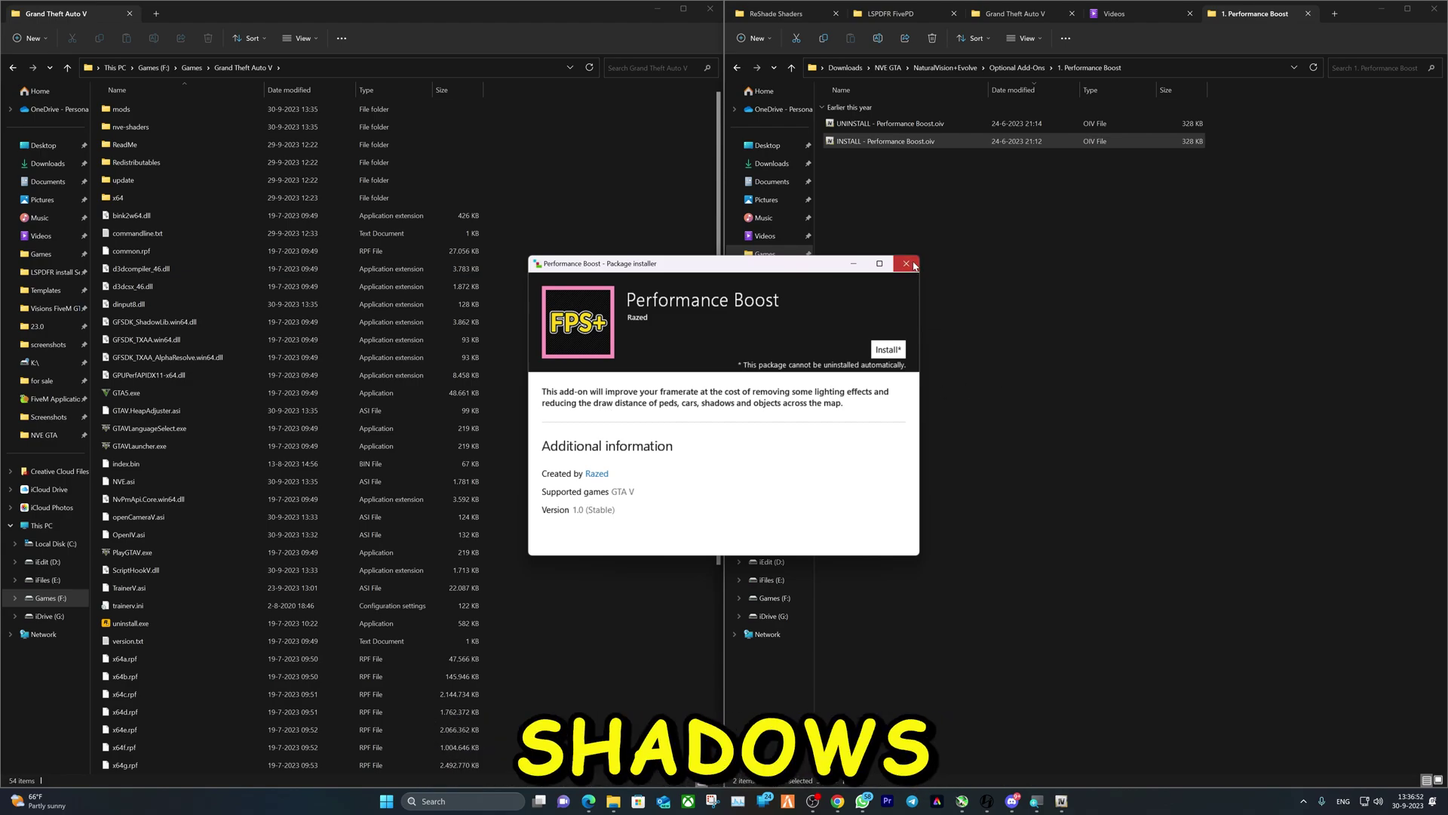
left_click(907, 264)
left_click(737, 68)
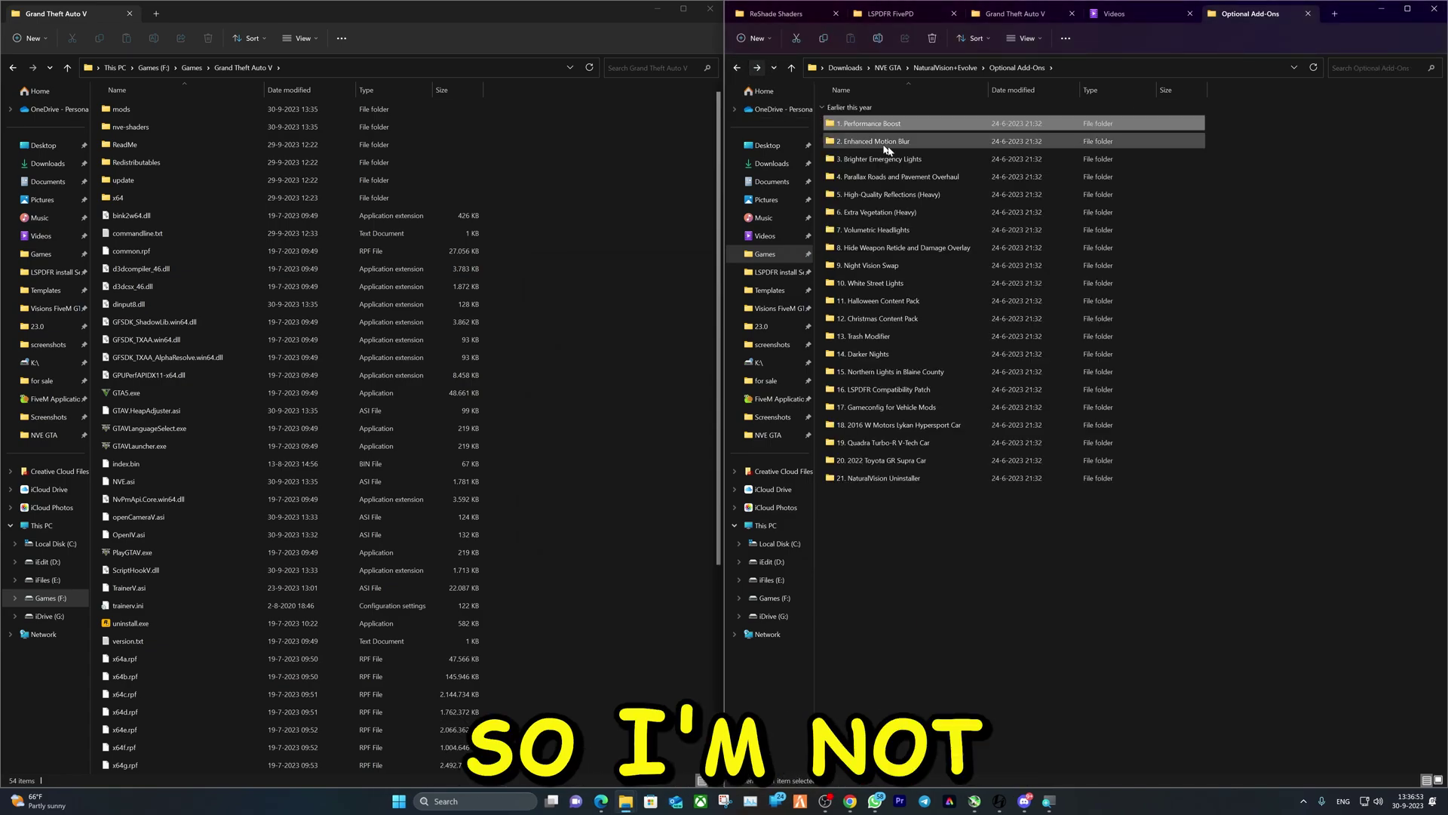
Launch INSTALL - Brighter Emergency Lights.oiv from the 3. Brighter Emergency Lights folder and return to Optional Add-Ons
left_click(846, 150)
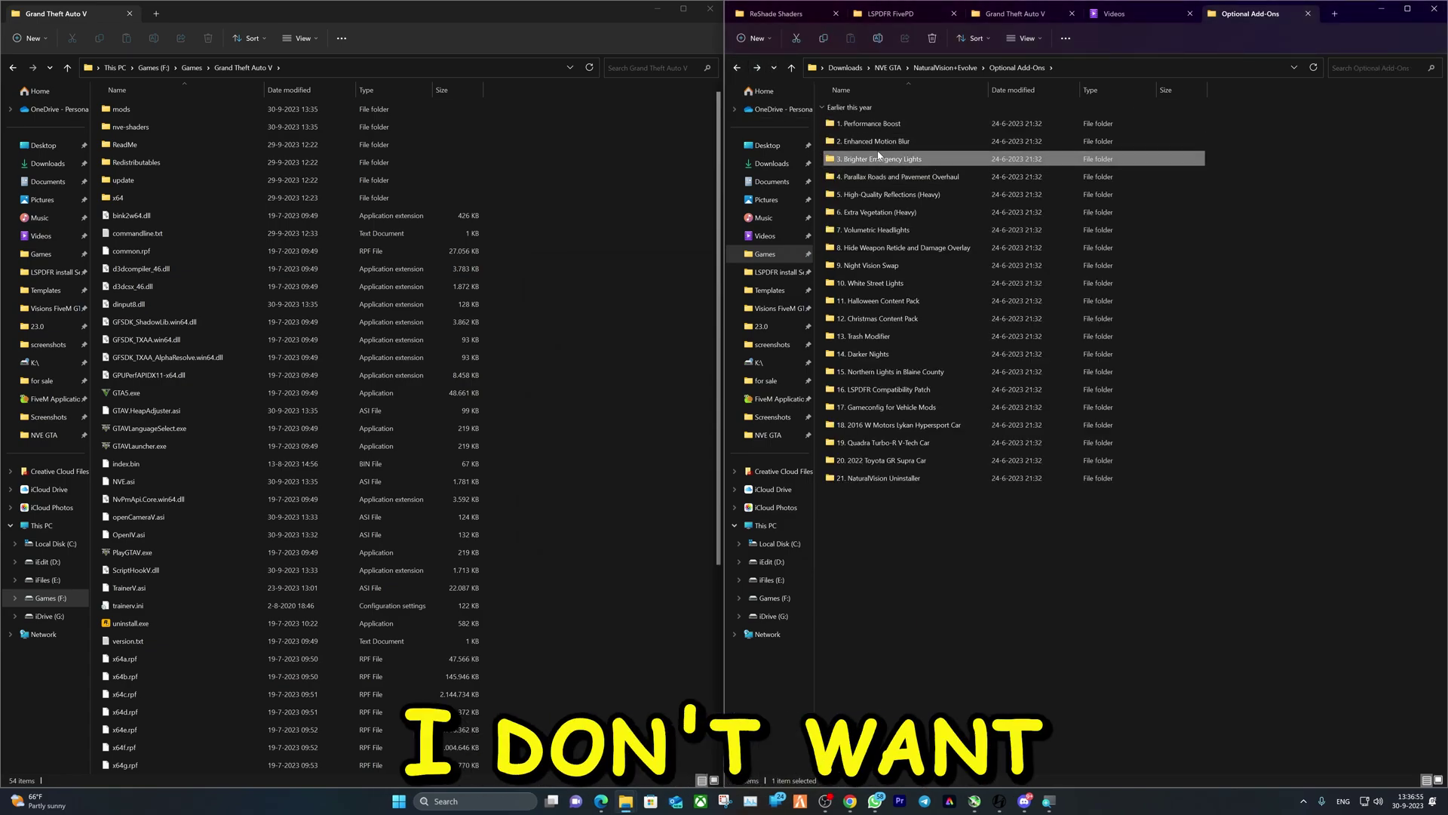
double_click(884, 159)
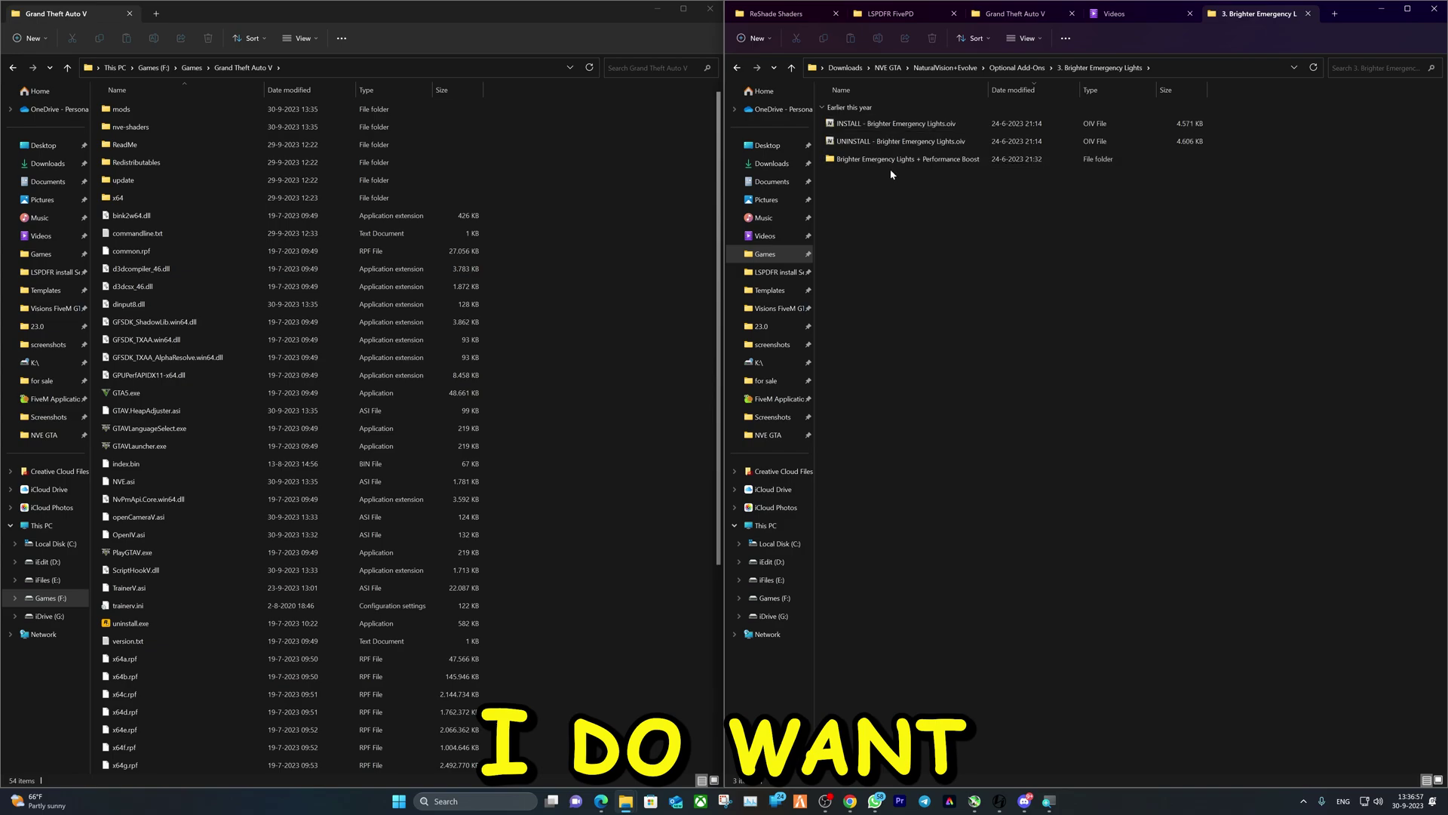
double_click(905, 129)
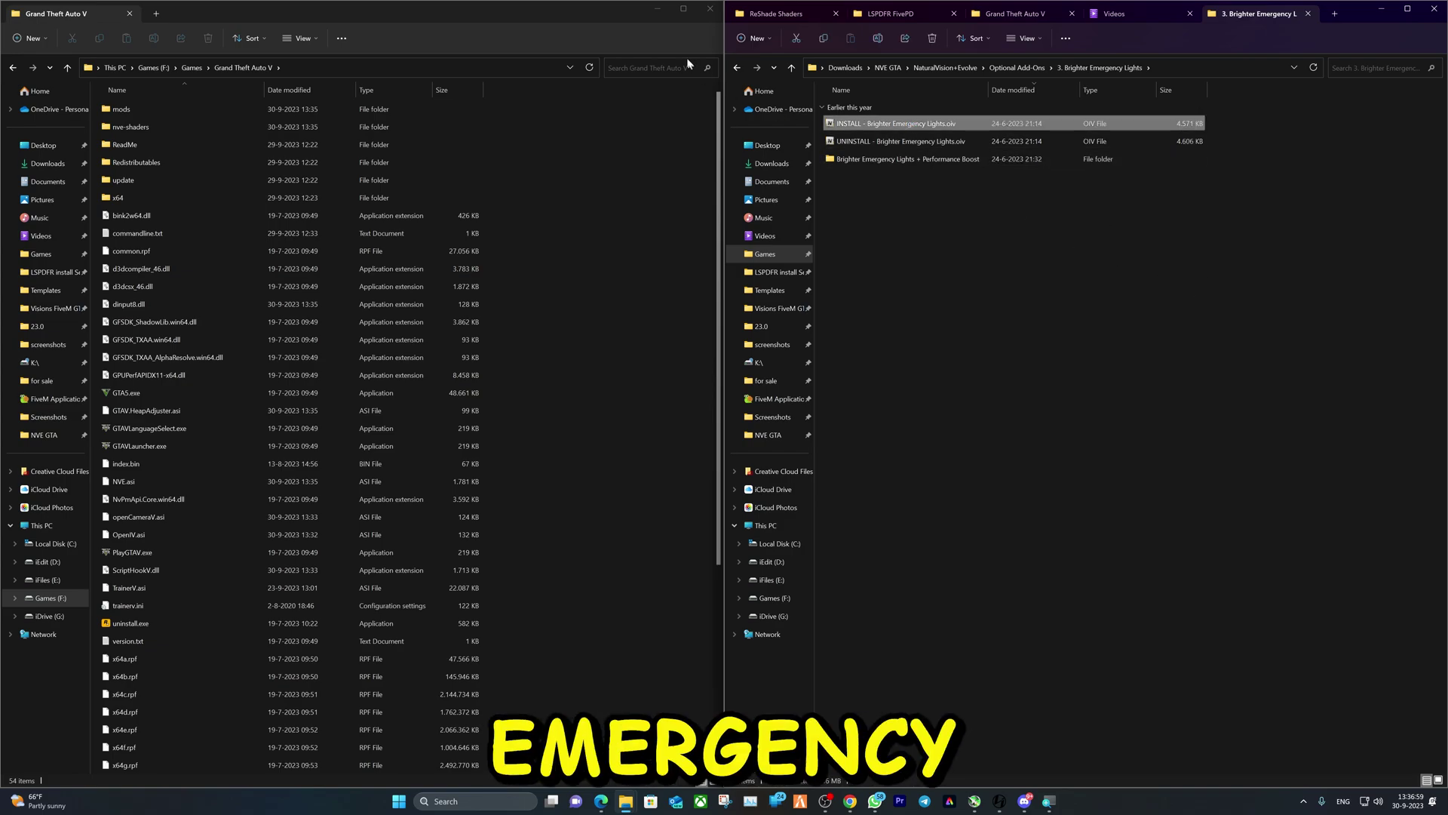
left_click(738, 68)
left_click(757, 68)
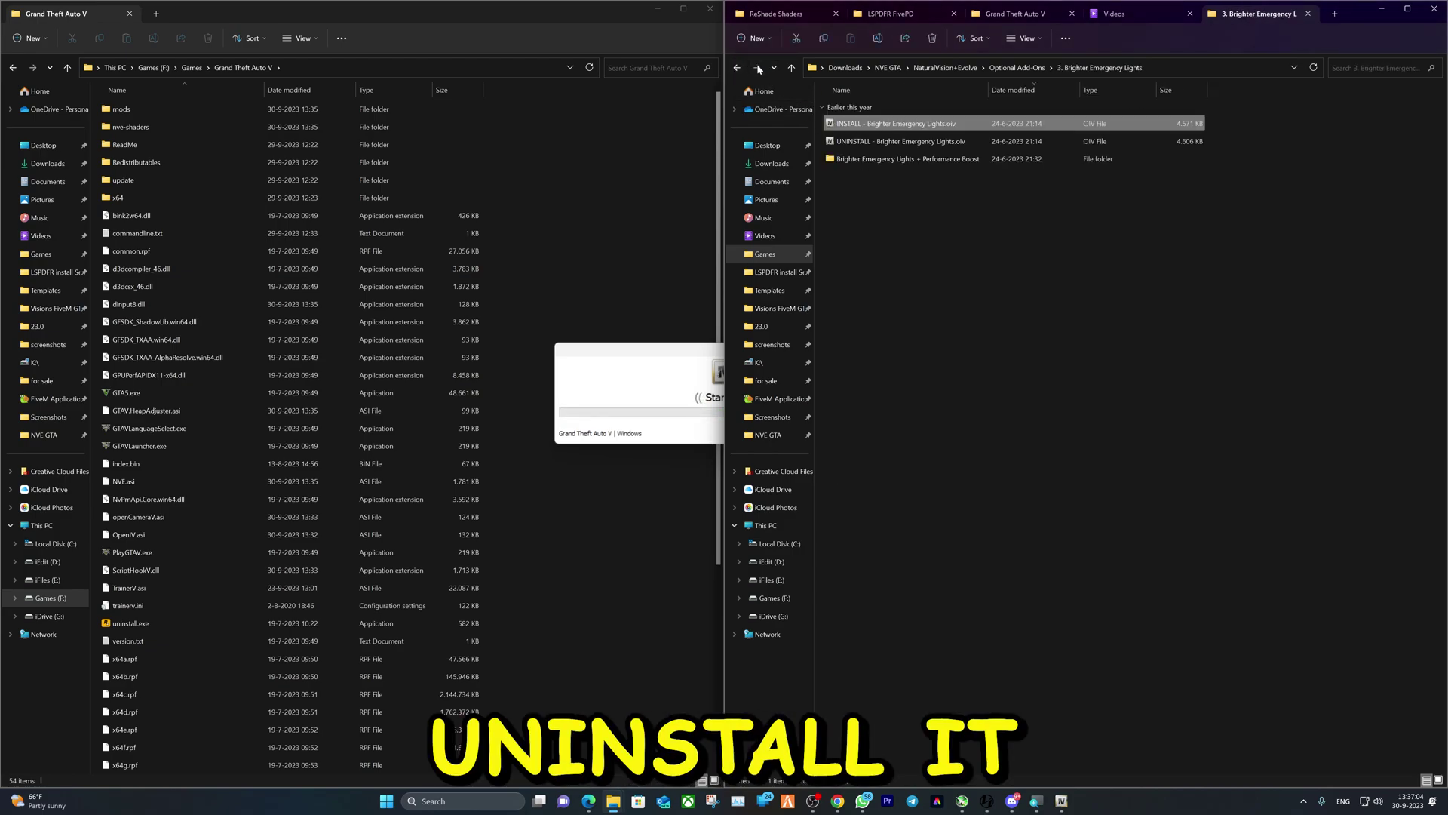
left_click(860, 144)
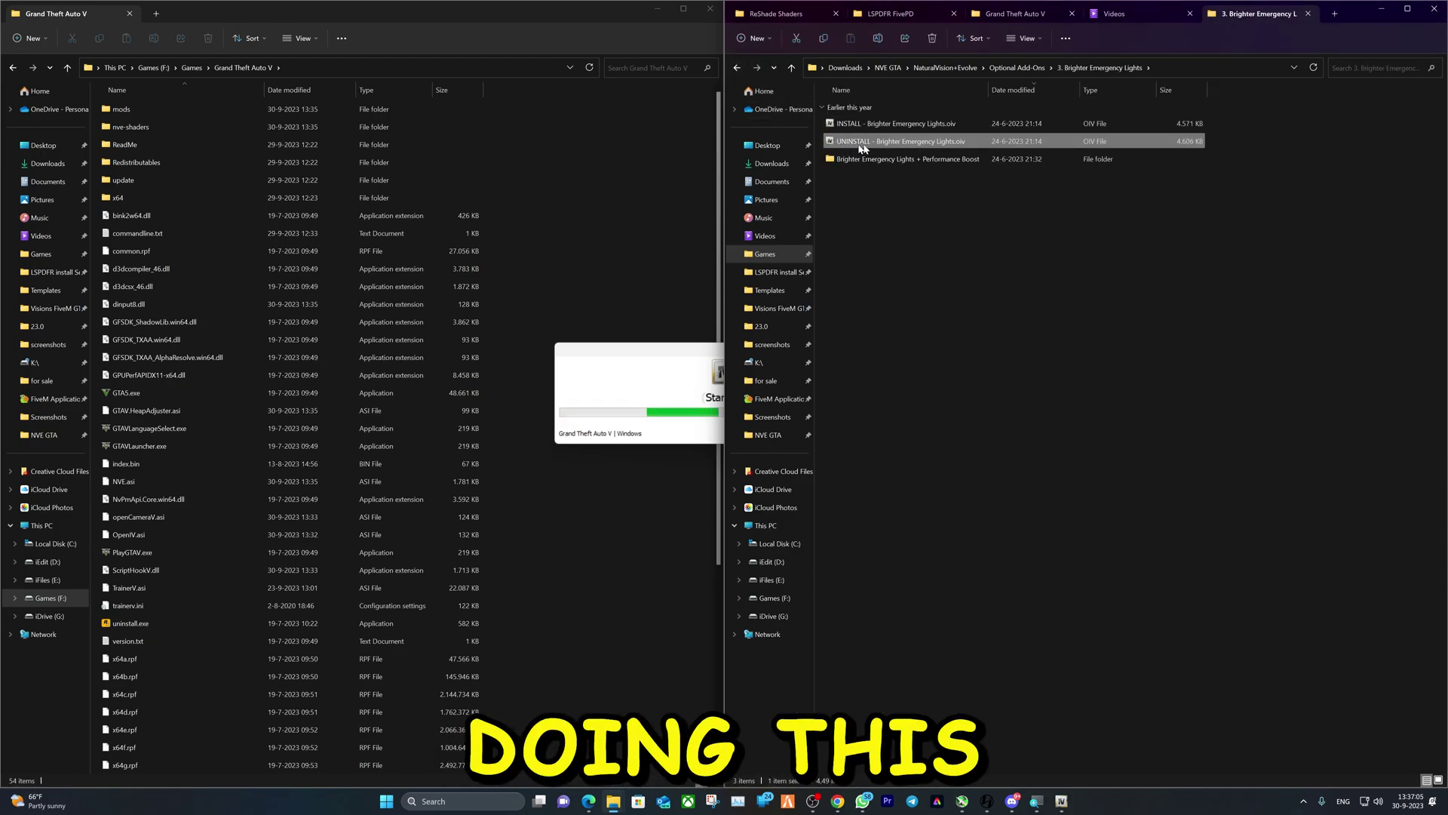
left_click(736, 68)
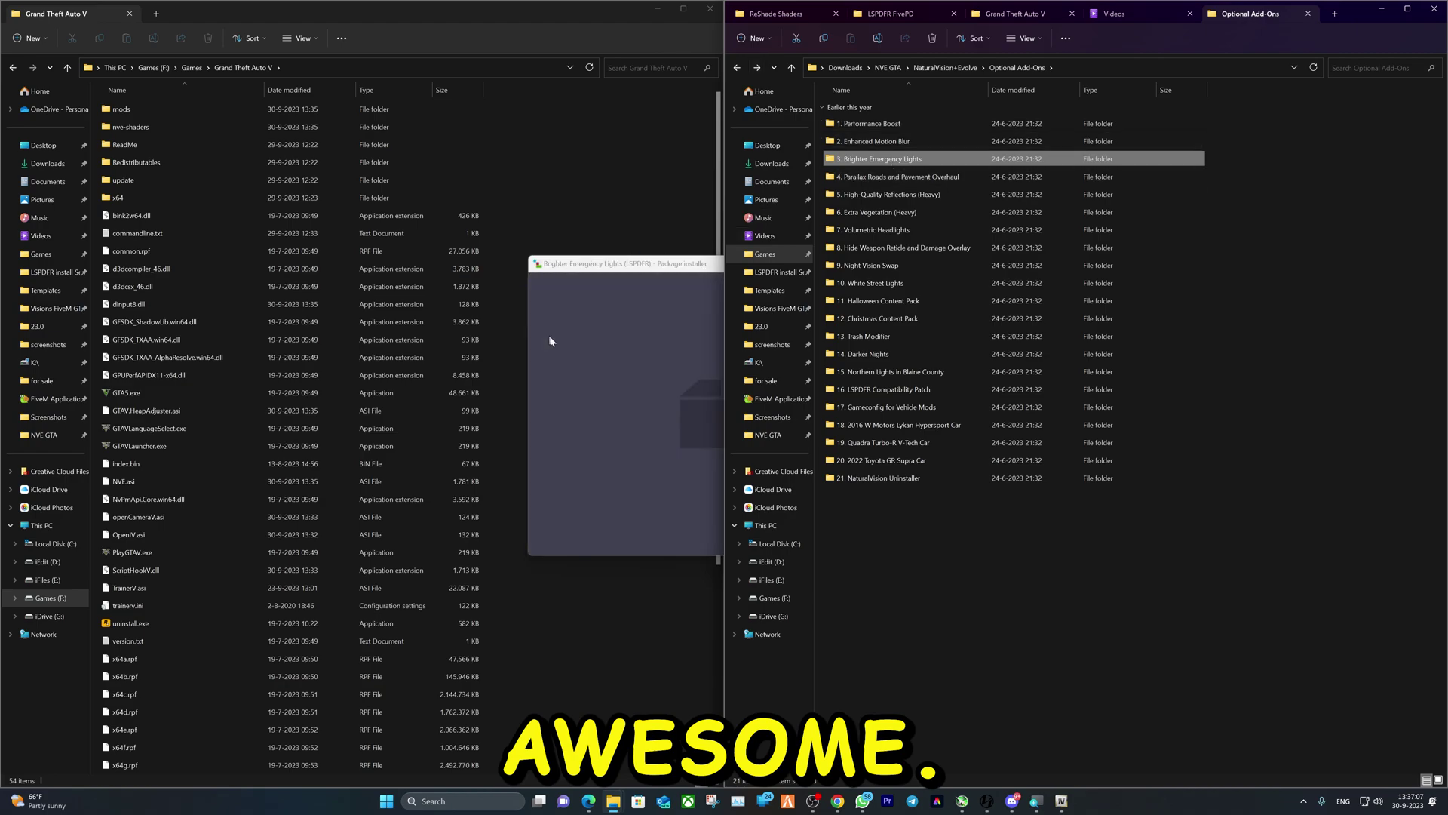
Open the 4. Parallax Roads and Pavement Overhaul folder, and install Brighter Emergency Lights into the mods folder, closing its installer
double_click(898, 176)
left_click(654, 313)
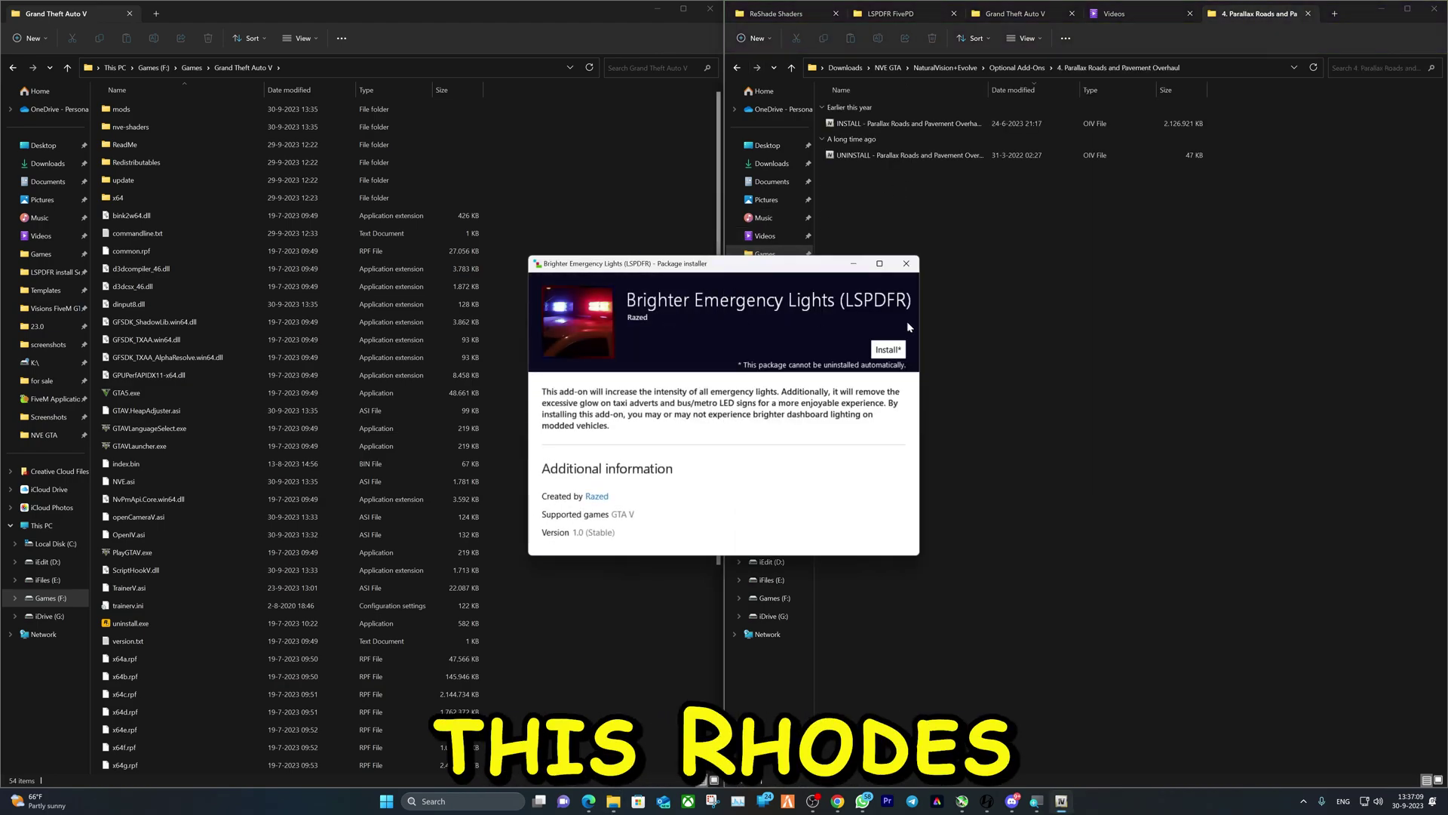
left_click(887, 349)
left_click(681, 380)
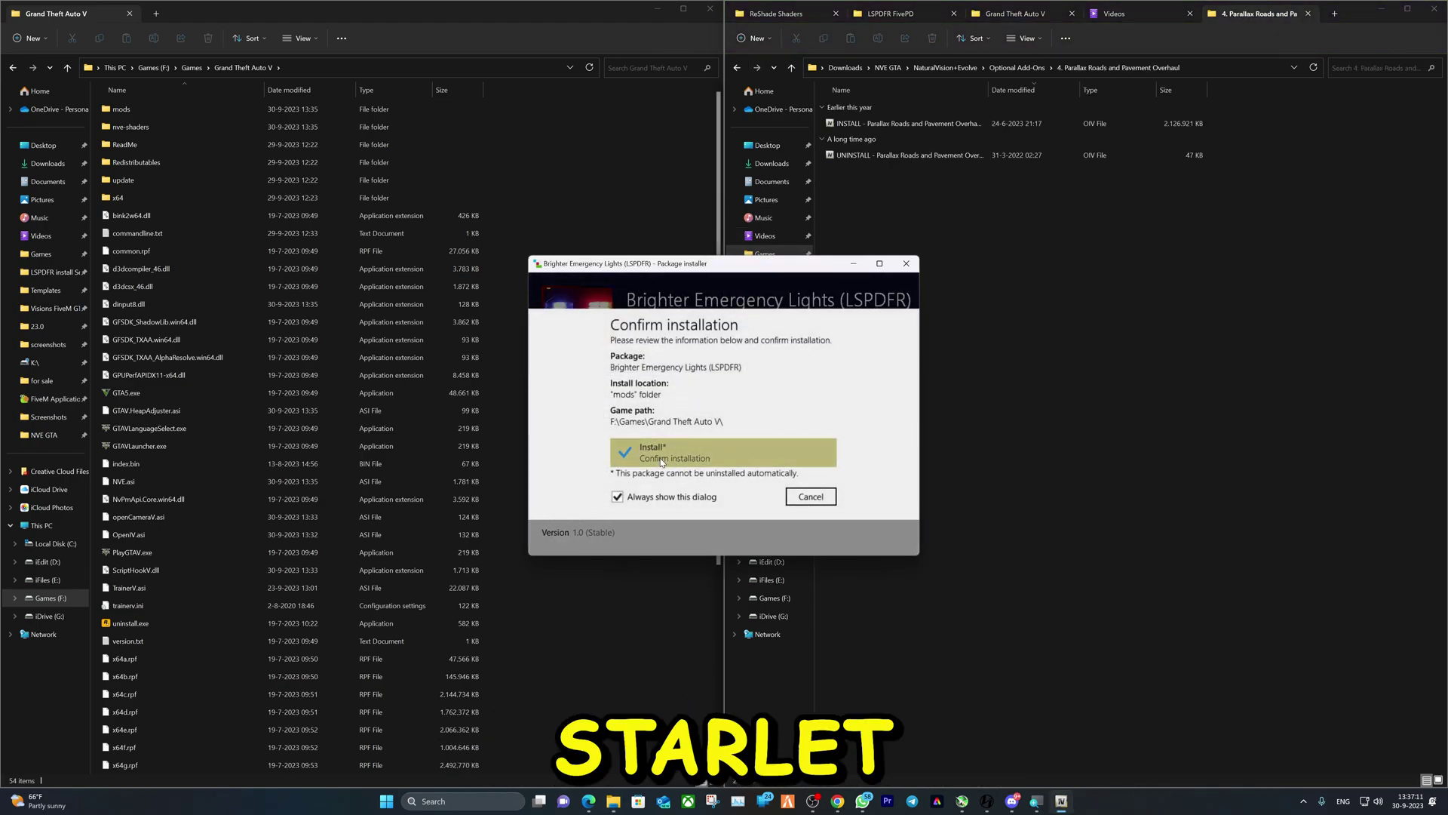
left_click(664, 443)
left_click(937, 168)
left_click(913, 126)
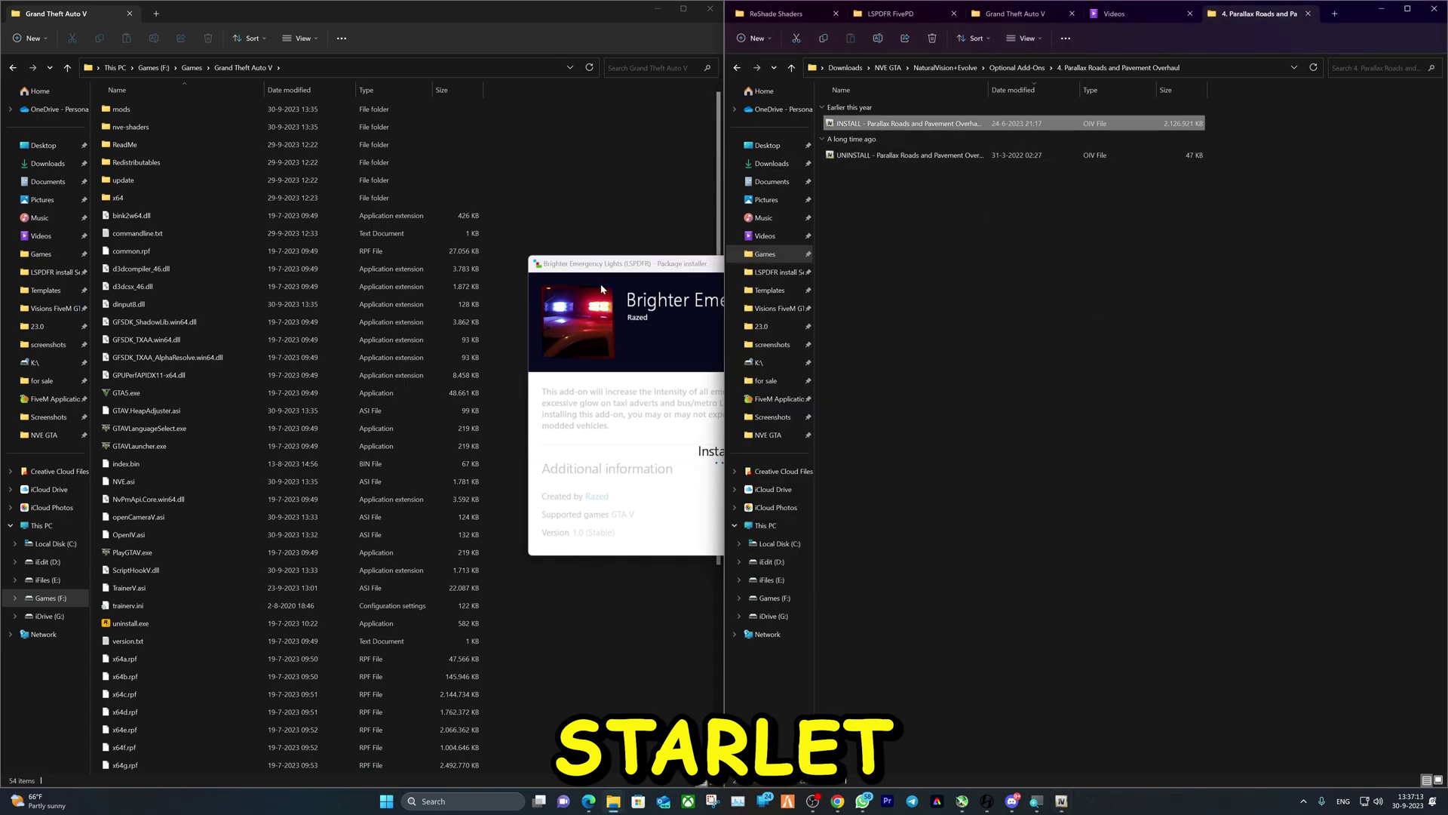
left_click(709, 411)
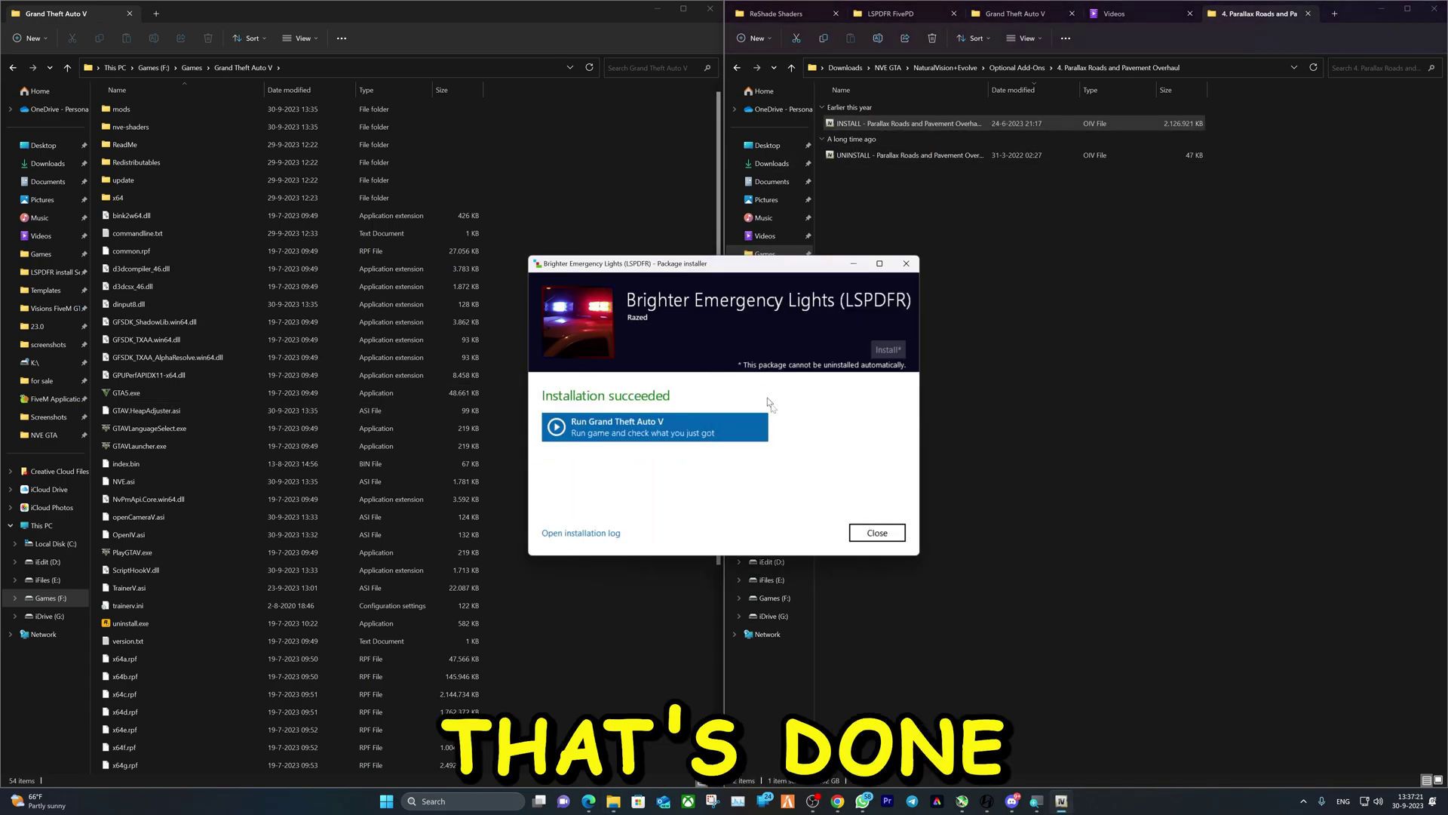
left_click(875, 533)
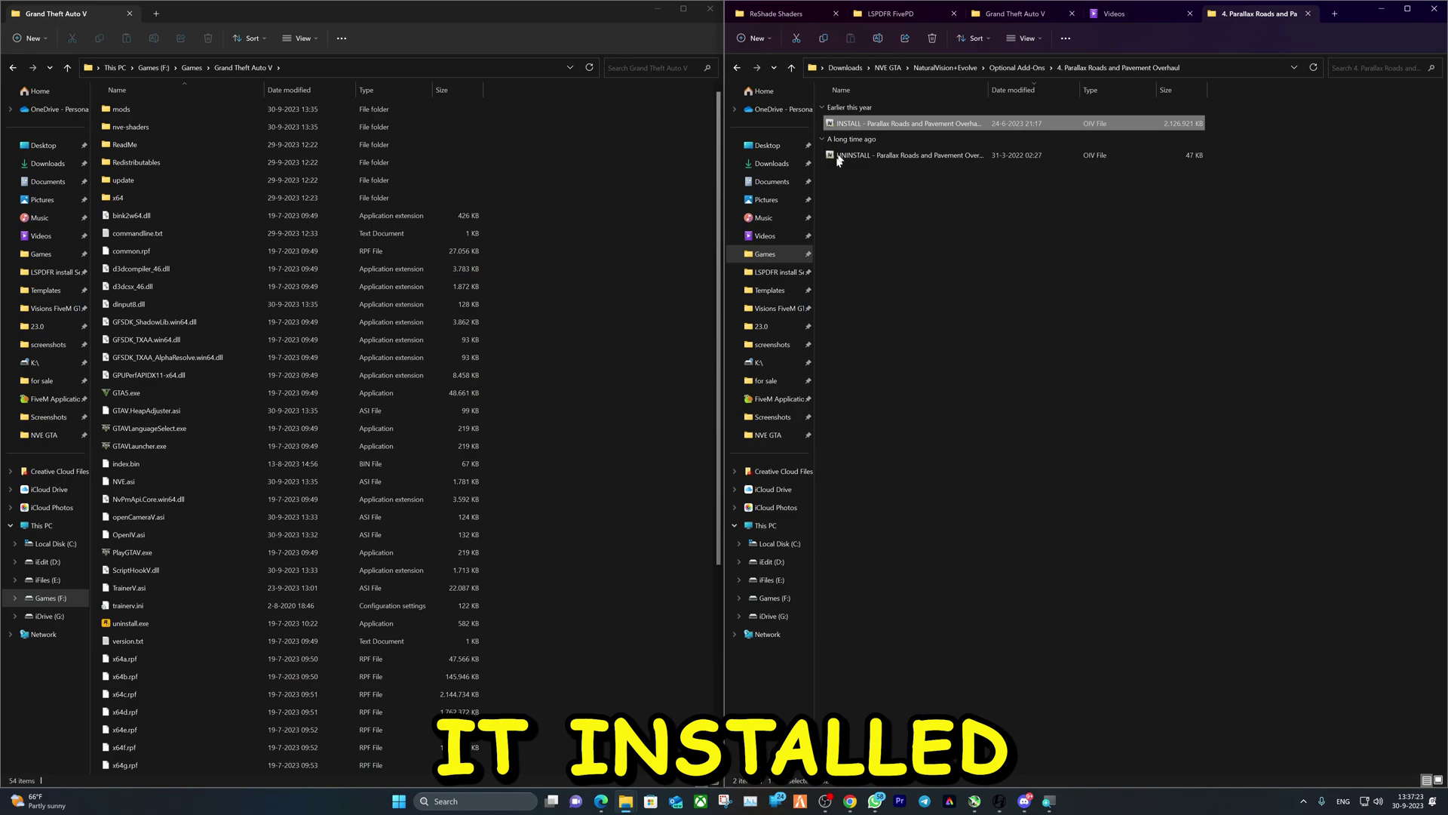
Start installing the Parallax Roads and Pavement Overhaul package and return to the Optional Add-Ons folder
key("Return")
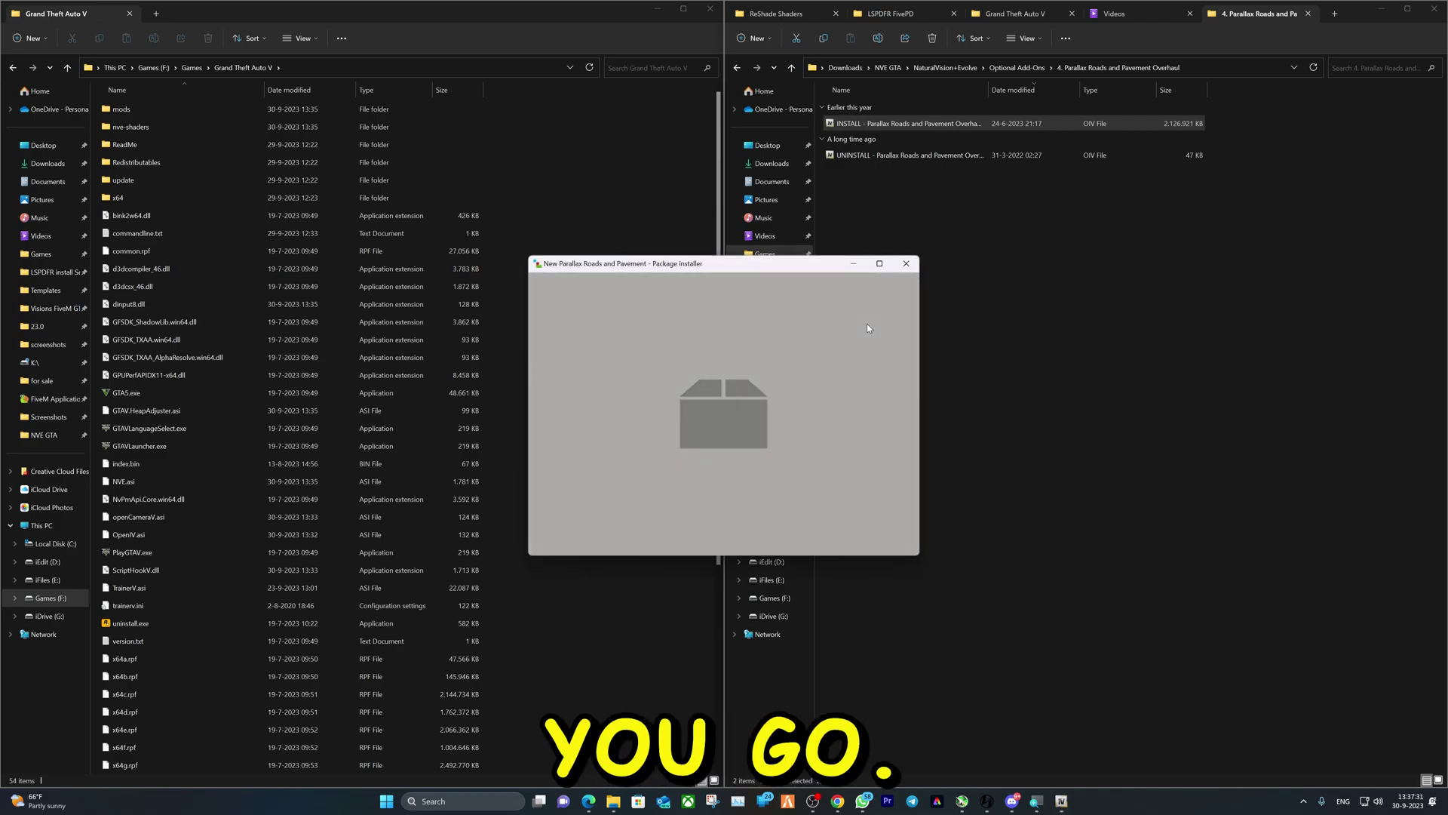
left_click(881, 347)
left_click(674, 448)
left_click(674, 449)
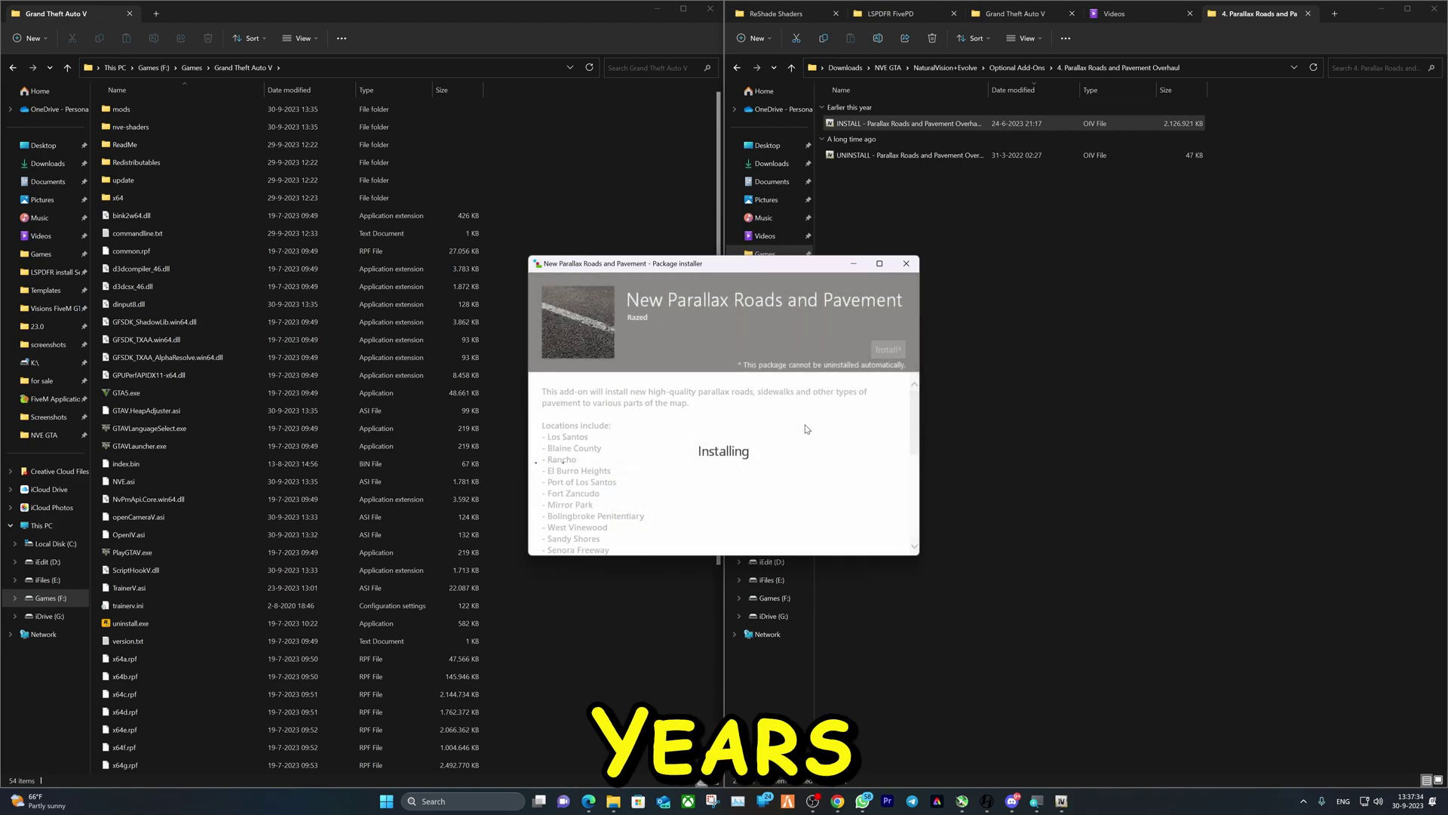
left_click(968, 303)
left_click(737, 68)
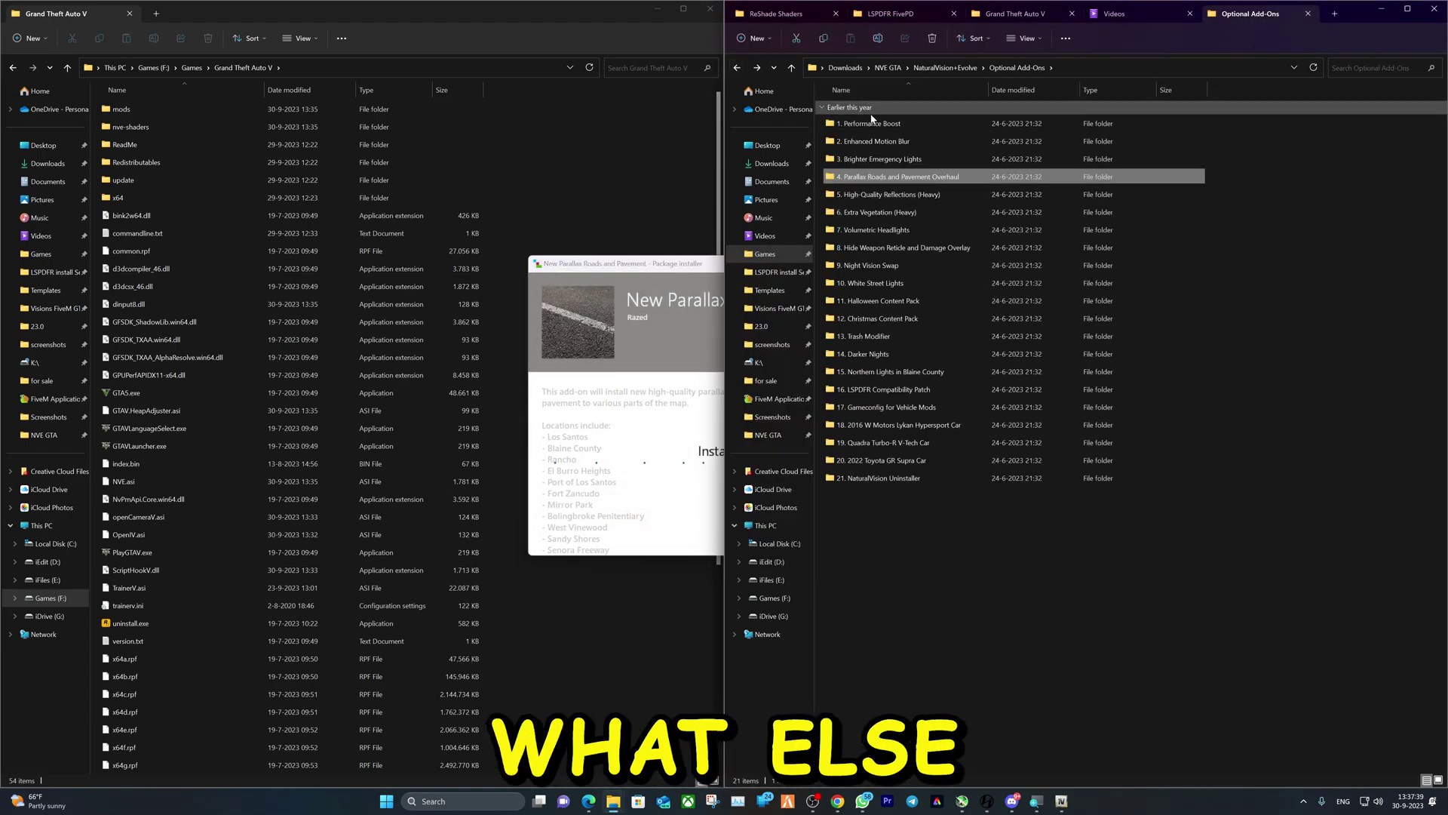
Select INSTALL - High-Quality Reflections.oiv in the 5. High-Quality Reflections (Heavy) folder and close the finished Parallax Roads installer
double_click(848, 195)
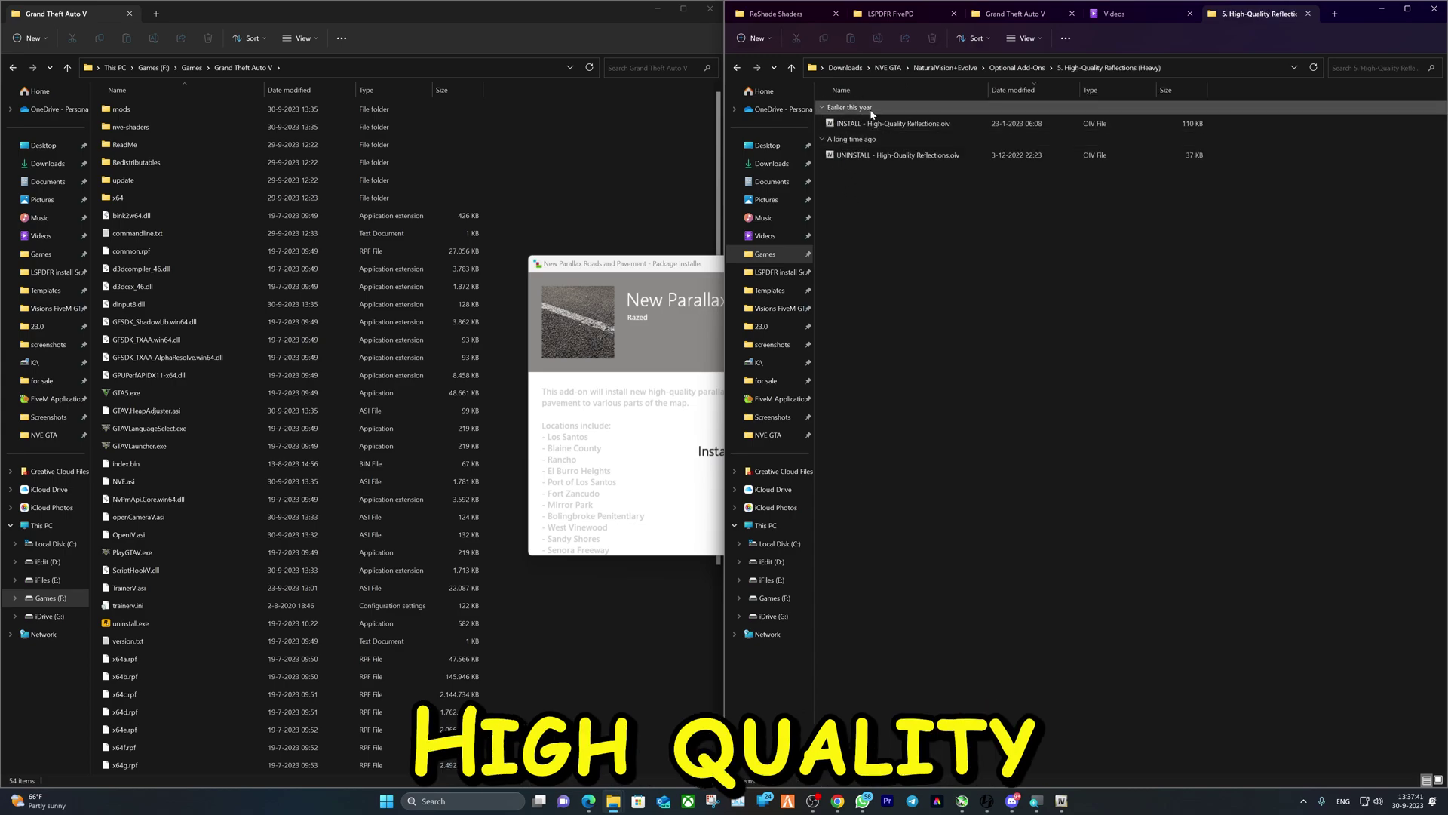
left_click(886, 124)
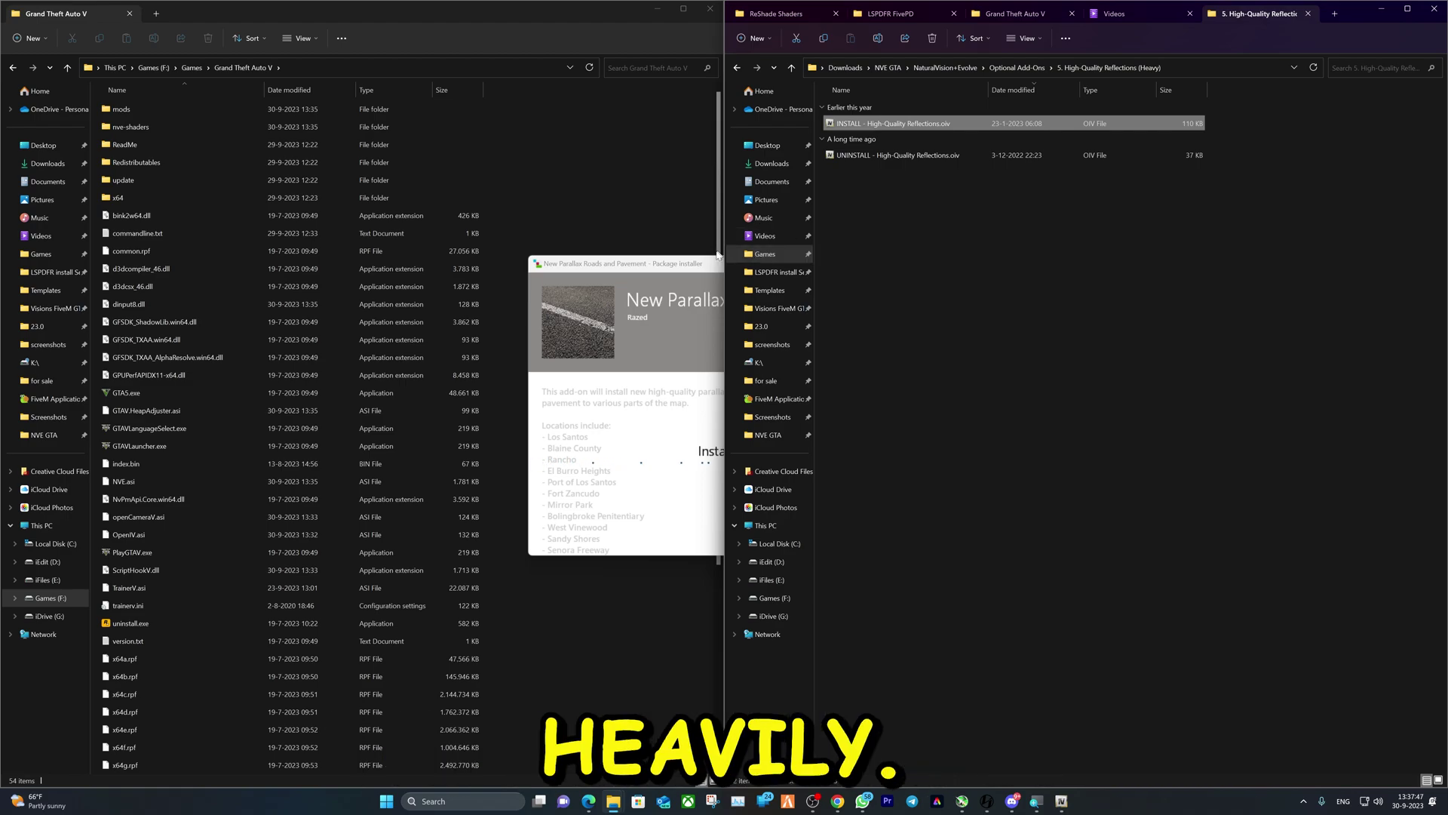
left_click(677, 297)
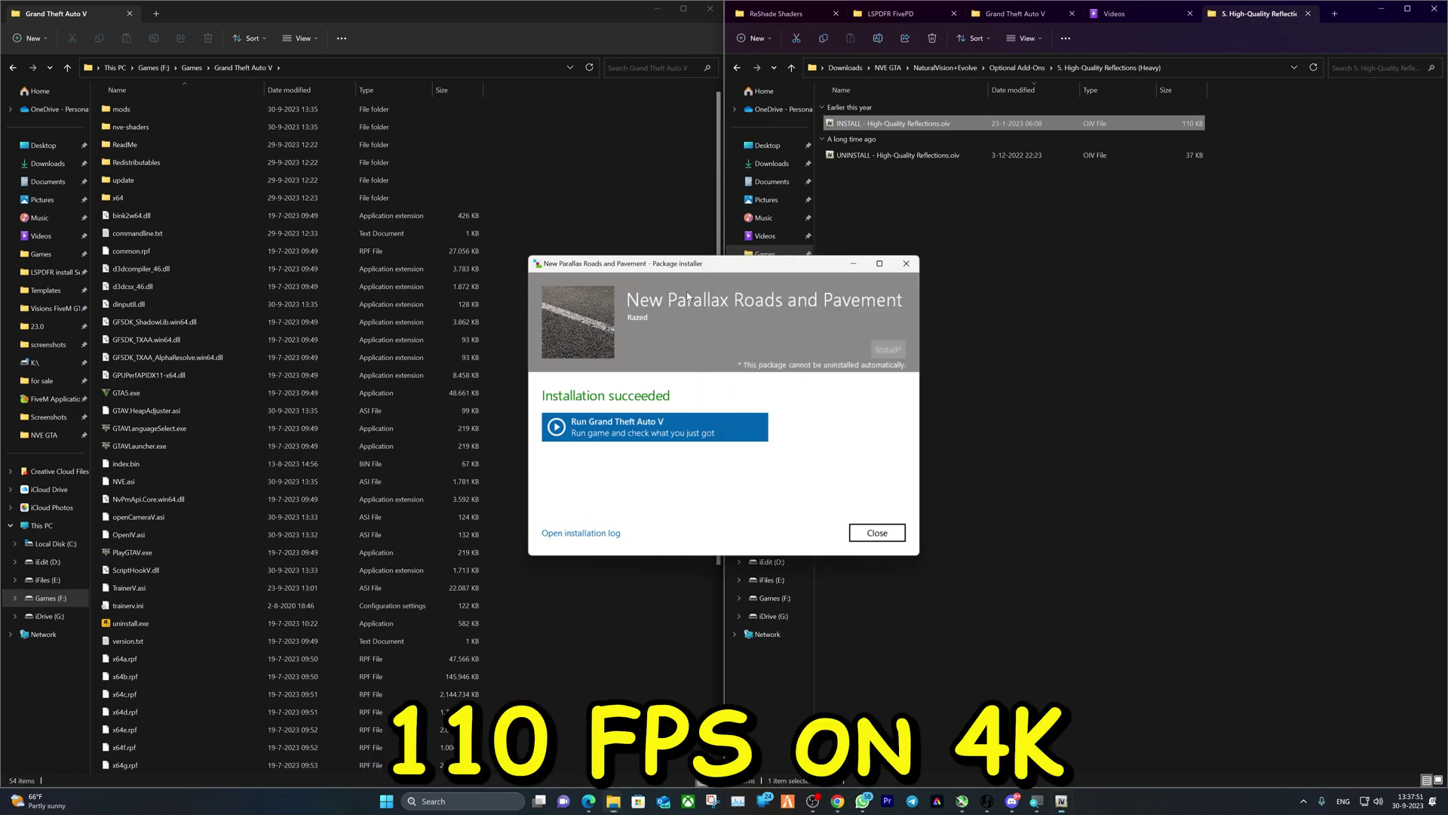
left_click(874, 529)
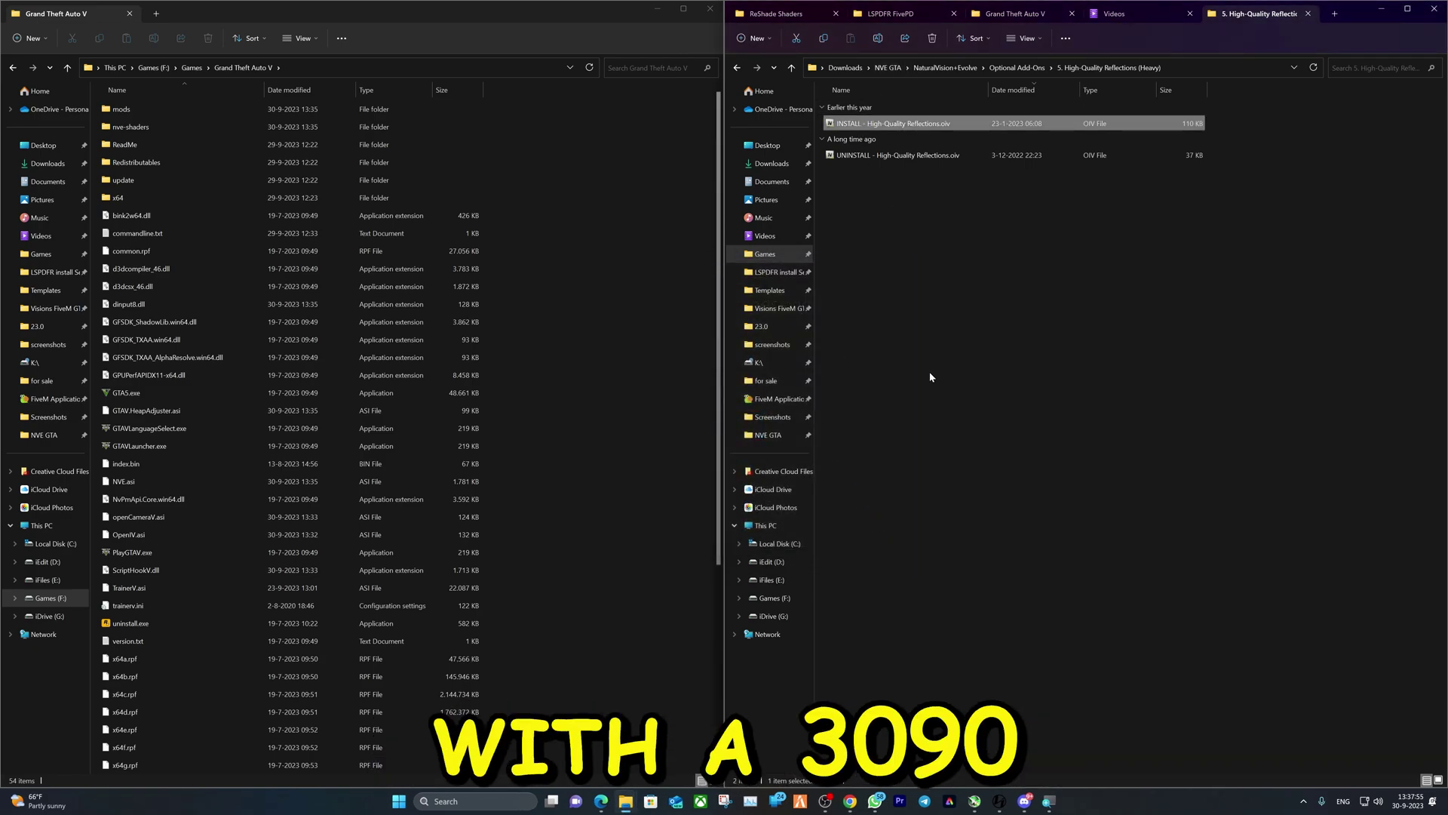
Install the High-Quality Reflections add-on directly into the game folder and return to Optional Add-Ons
key("Return")
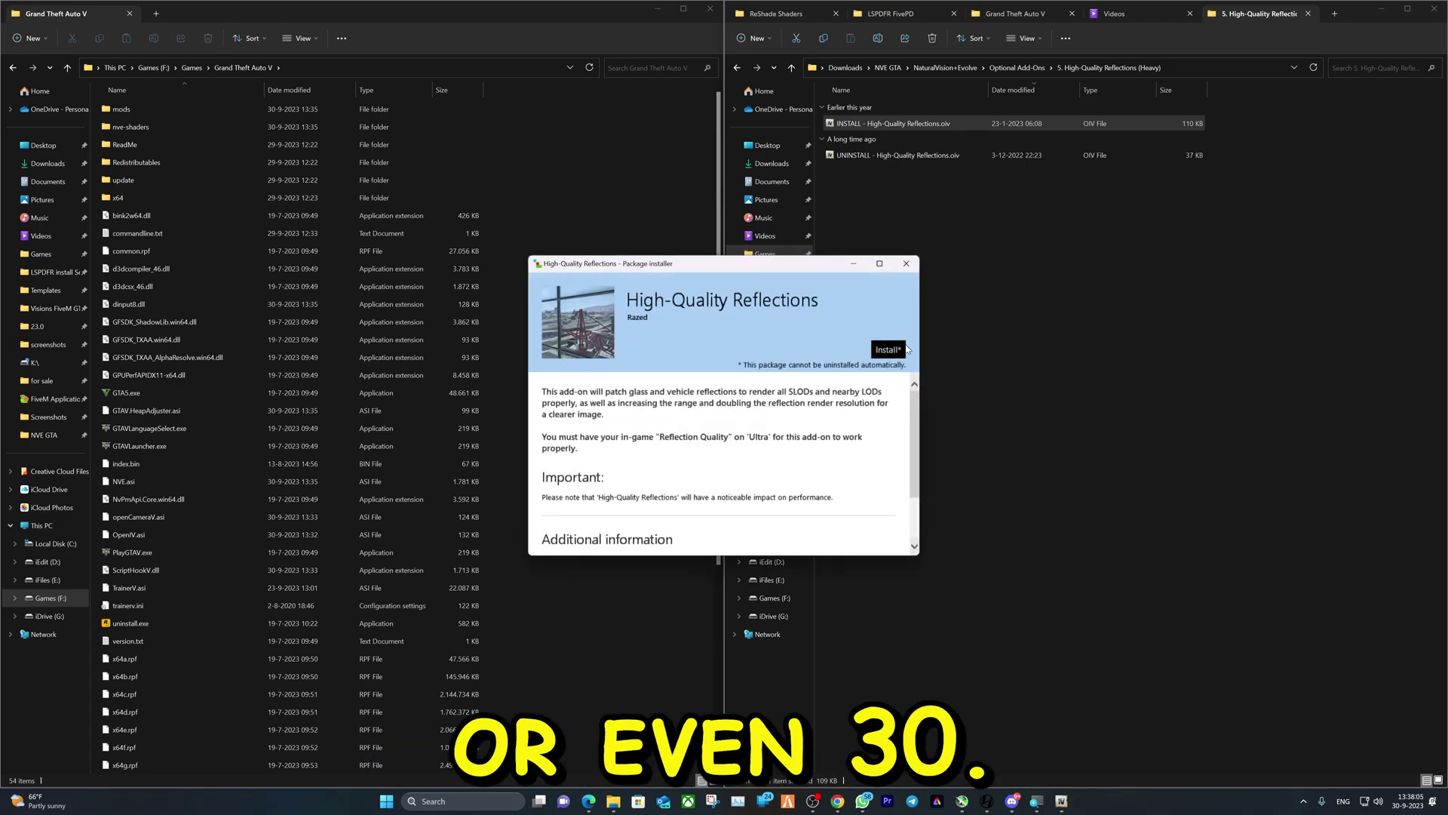
left_click(902, 351)
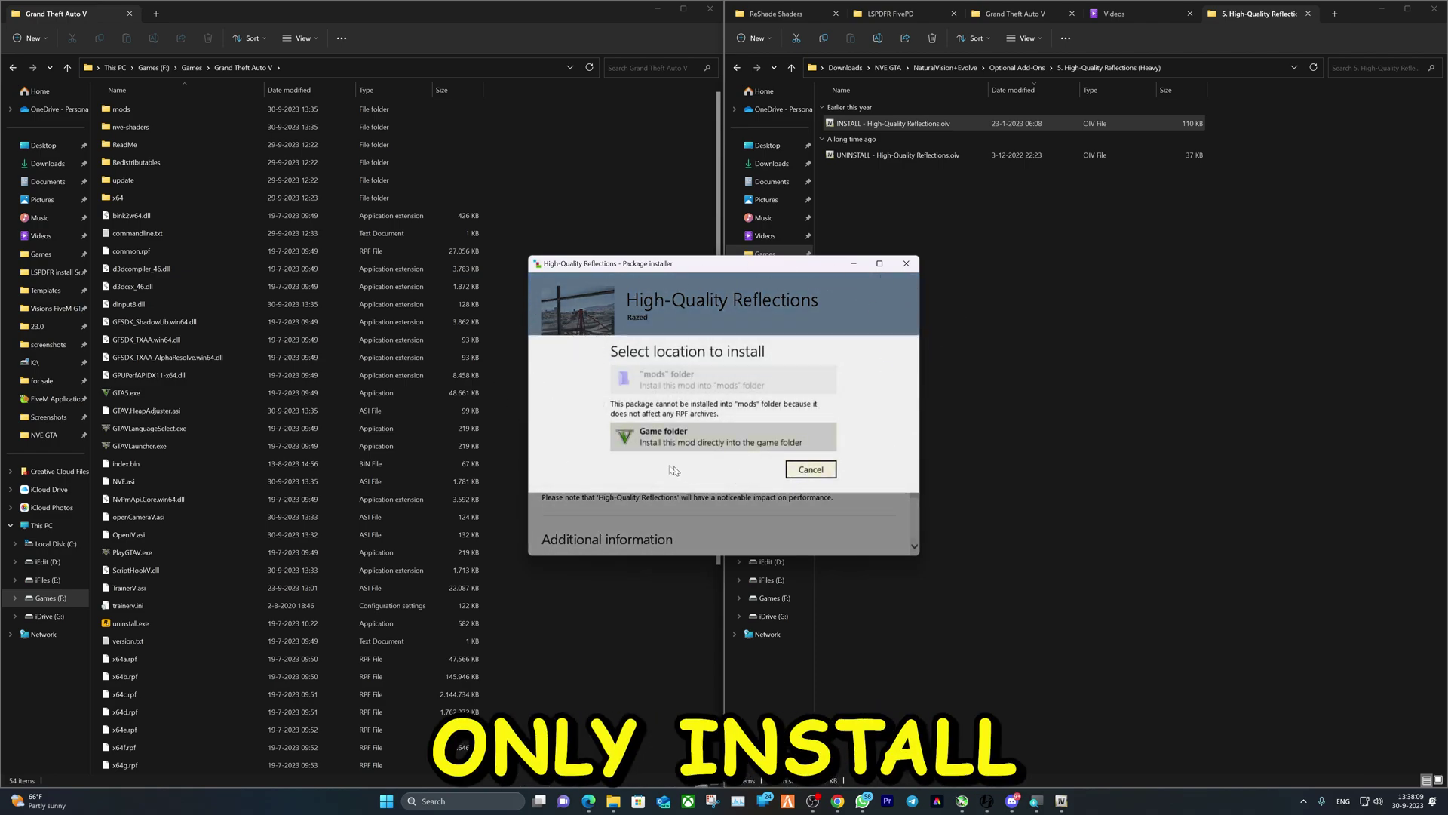
left_click(645, 442)
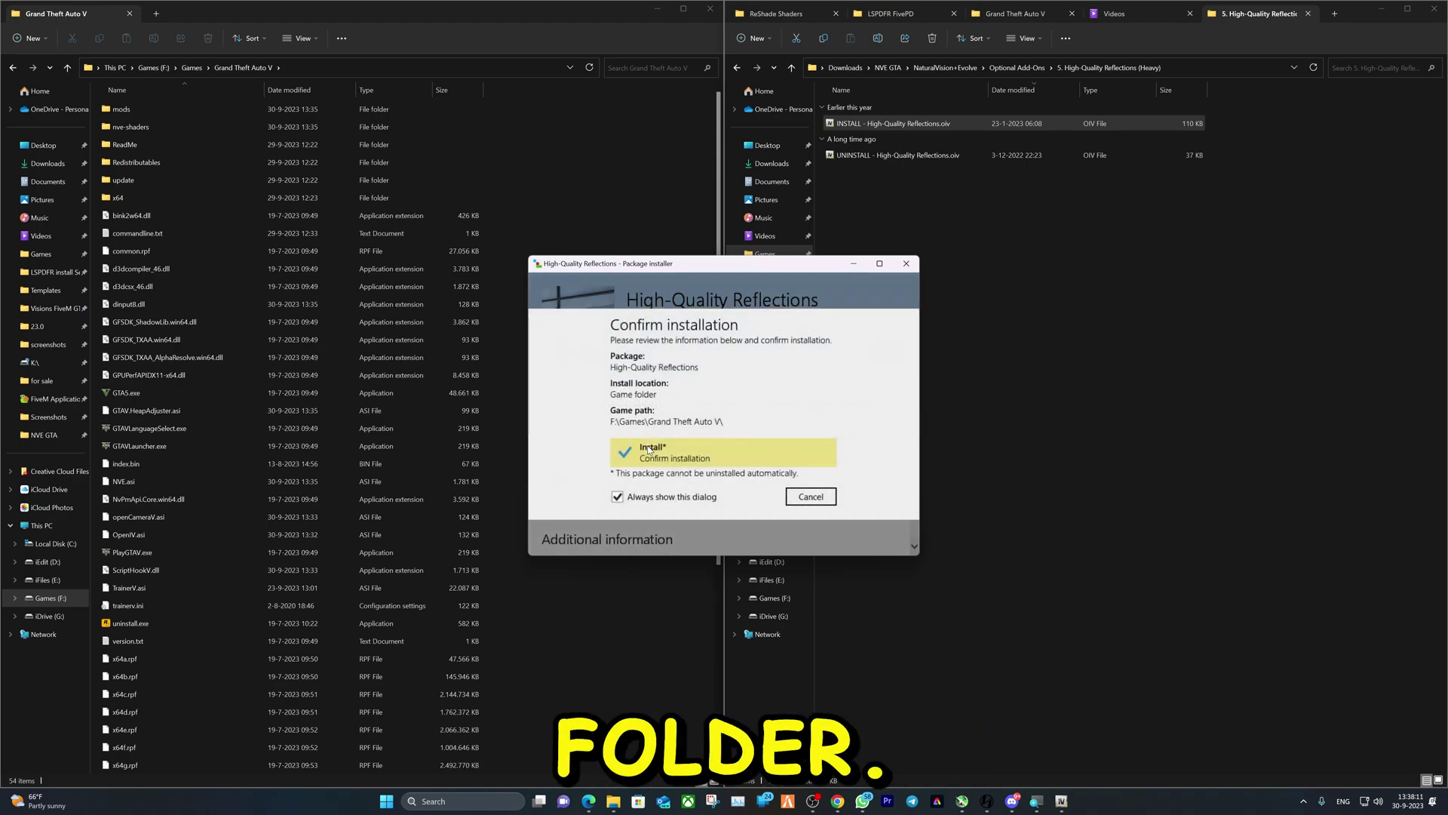
left_click(655, 446)
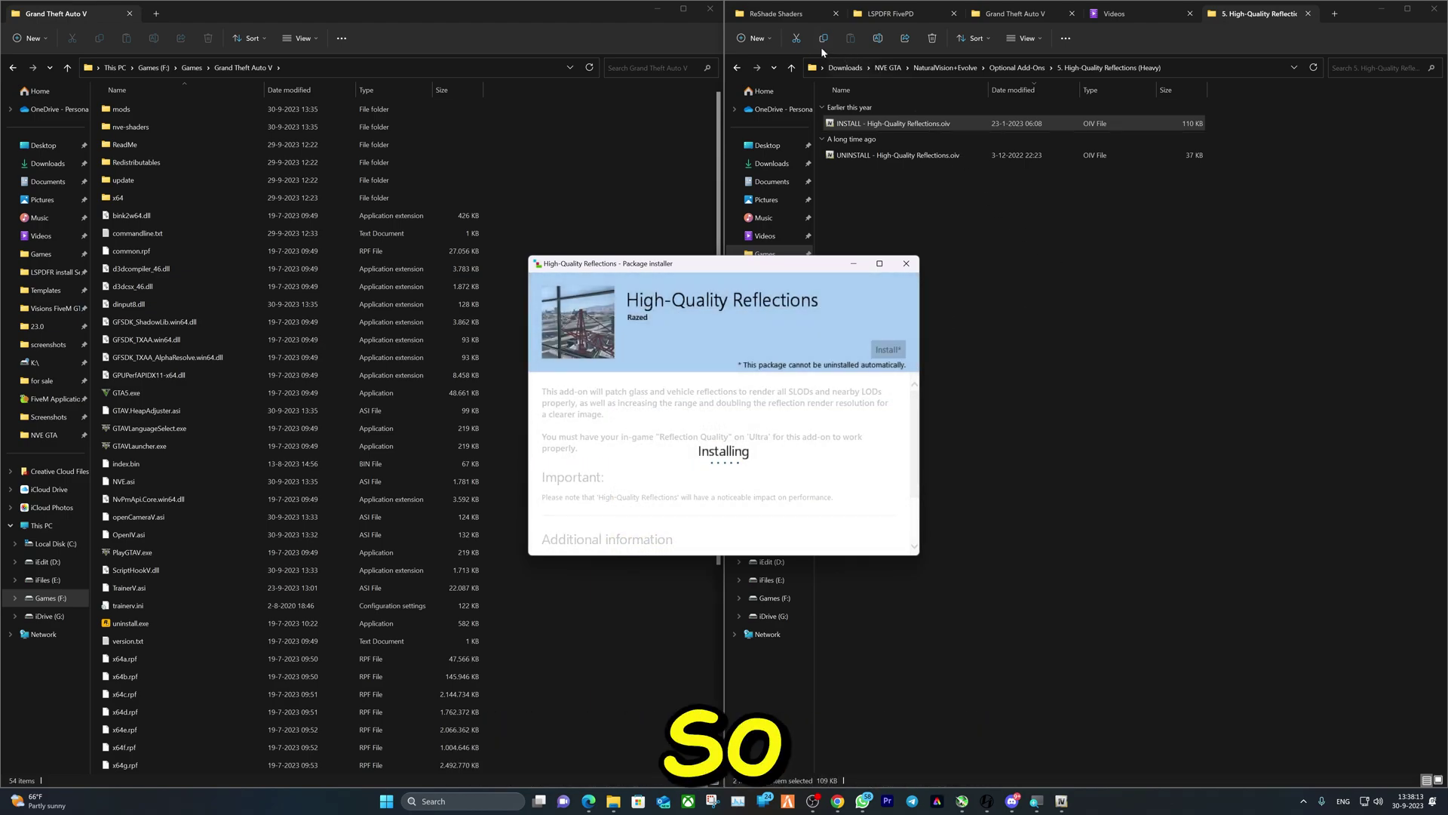
left_click(734, 69)
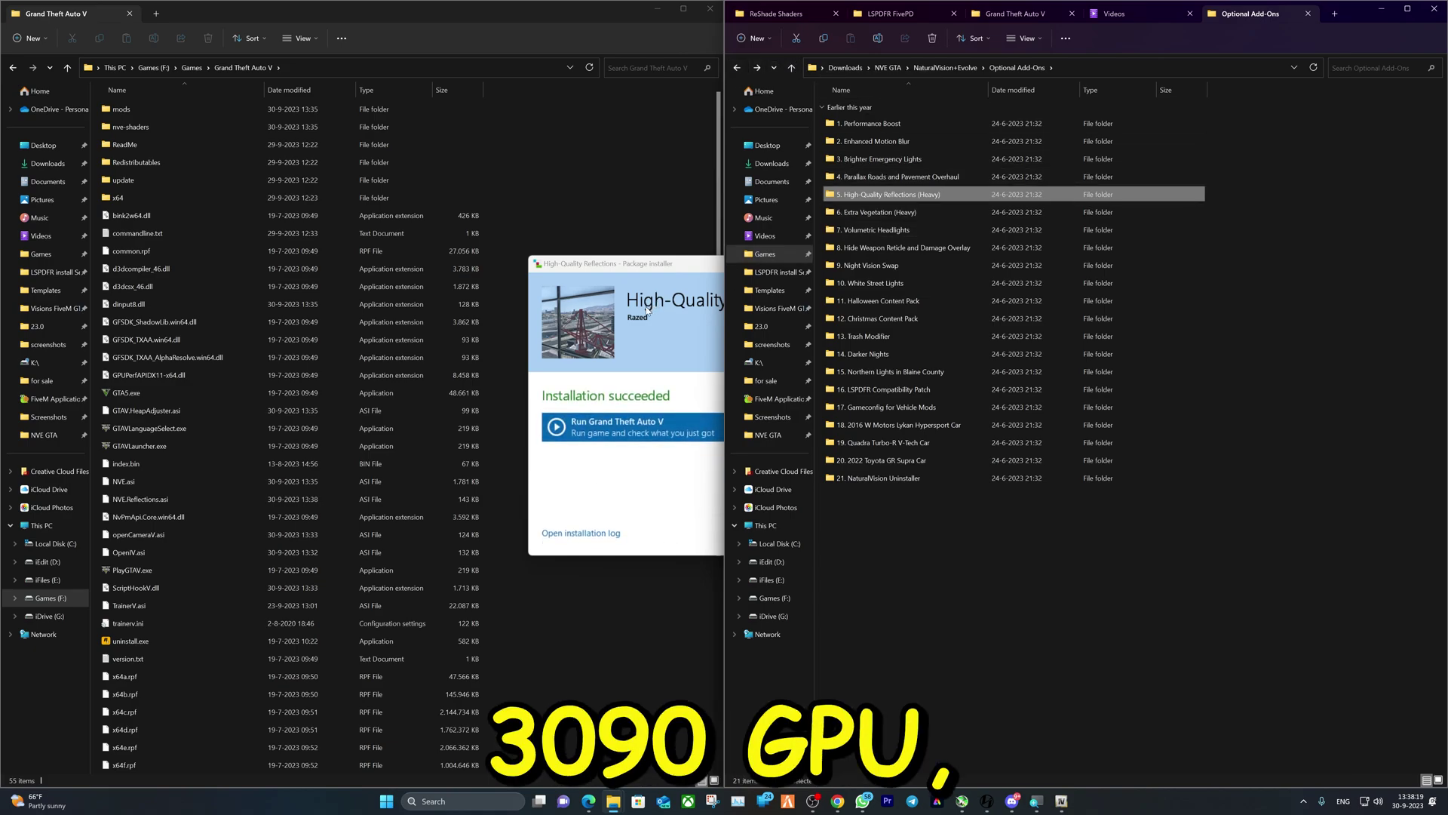
Close the finished High-Quality Reflections installer and launch INSTALL - Volumetric Headlights.oiv from the 7. Volumetric Headlights folder
left_click(877, 533)
left_click(909, 214)
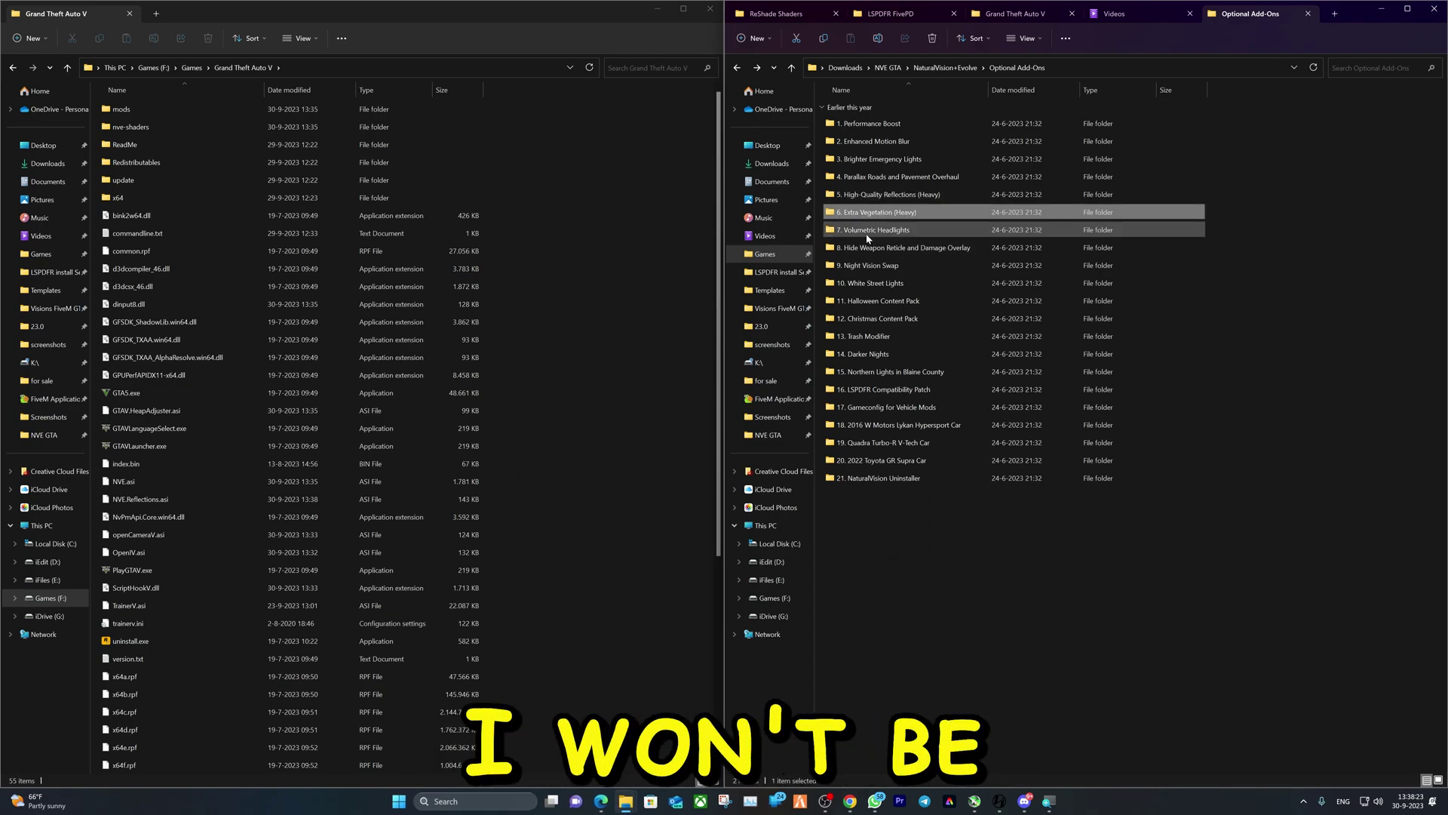
double_click(867, 233)
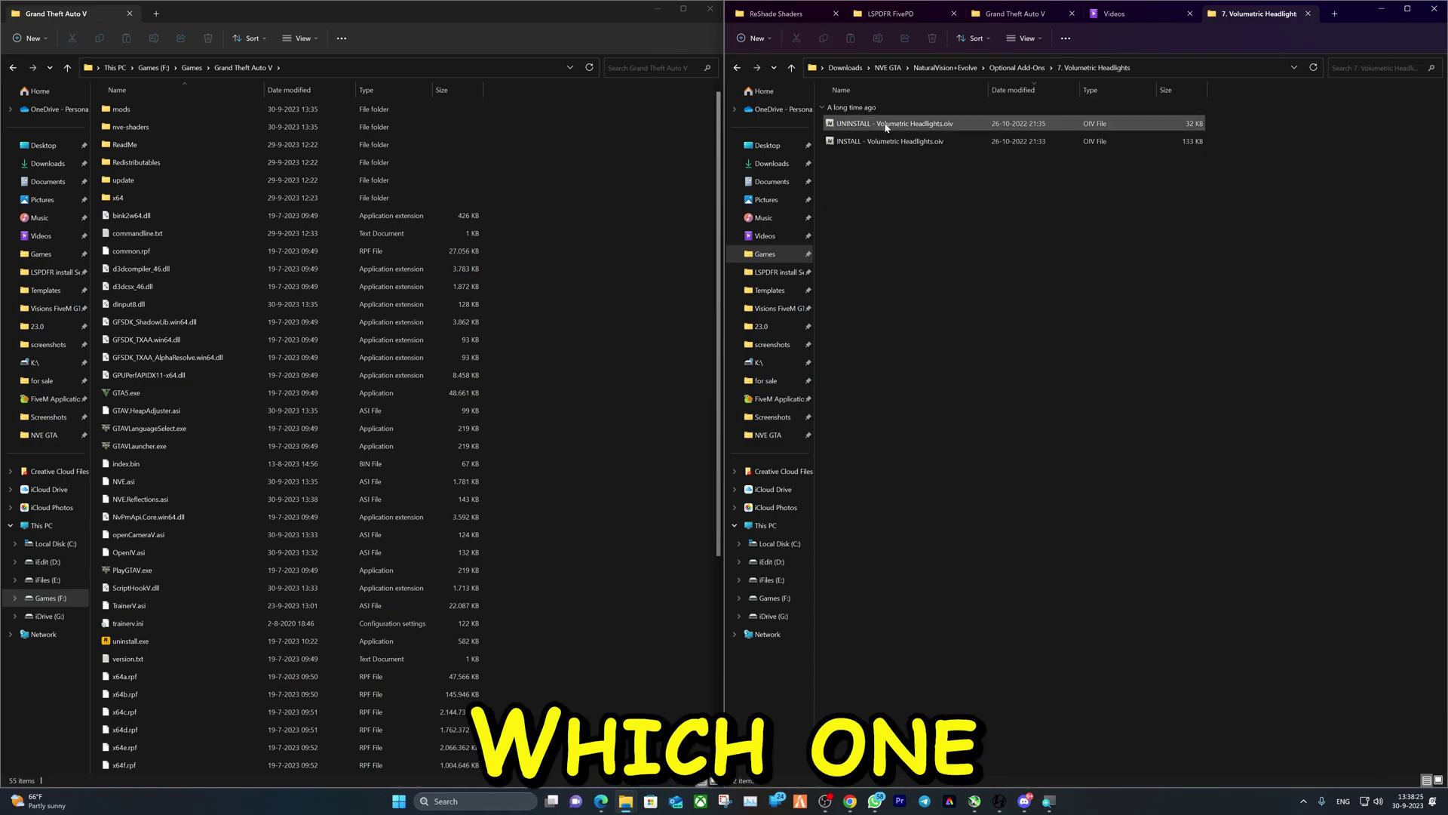
left_click(875, 143)
double_click(875, 143)
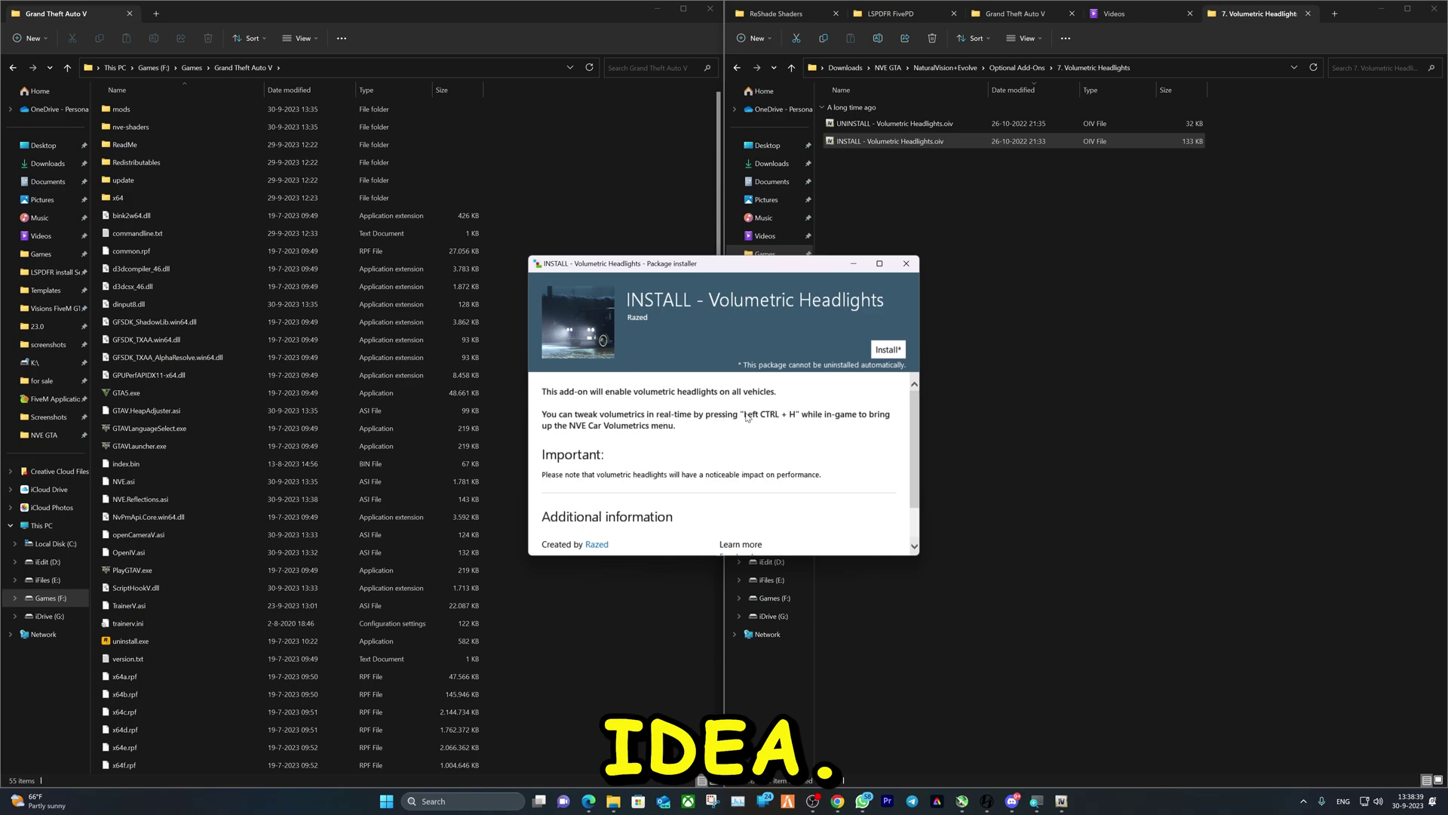
Install the Volumetric Headlights add-on into the game folder and return to the Optional Add-Ons folder
left_click(888, 350)
left_click(679, 436)
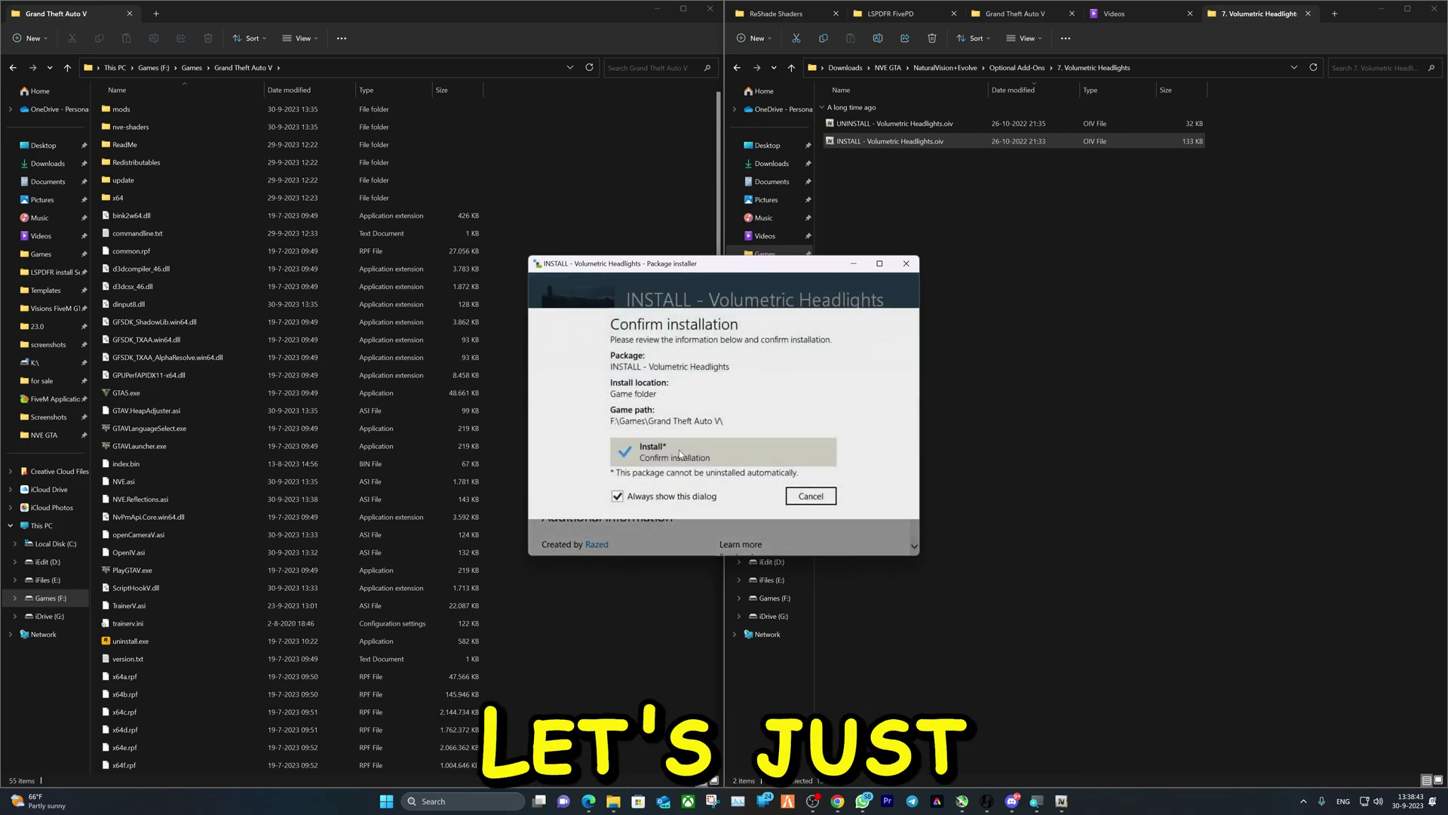
left_click(808, 491)
left_click(739, 69)
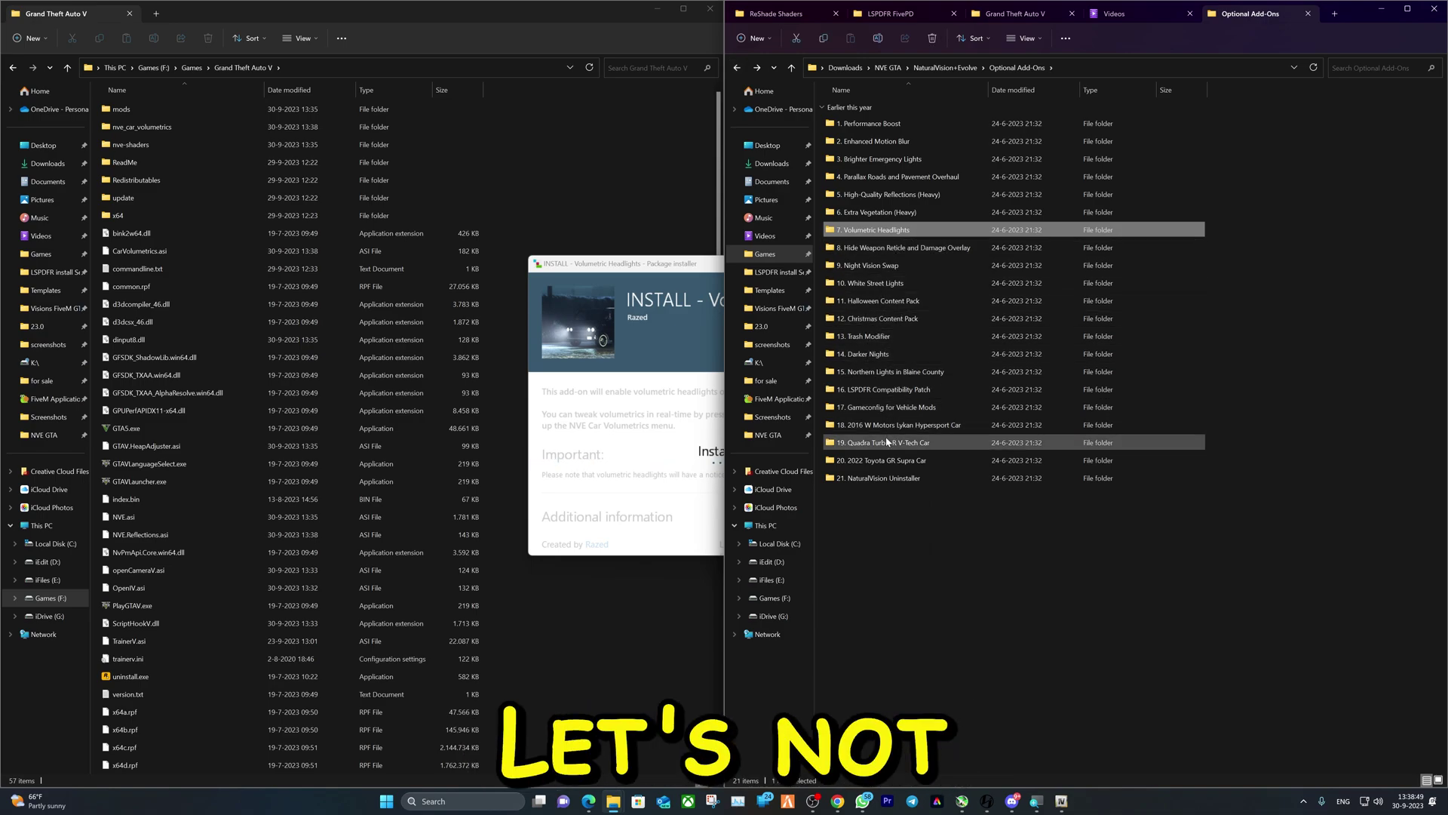
Look into the 16. LSPDFR Compatibility Patch folder, close the finished Volumetric Headlights installer and return to Optional Add-Ons
double_click(883, 389)
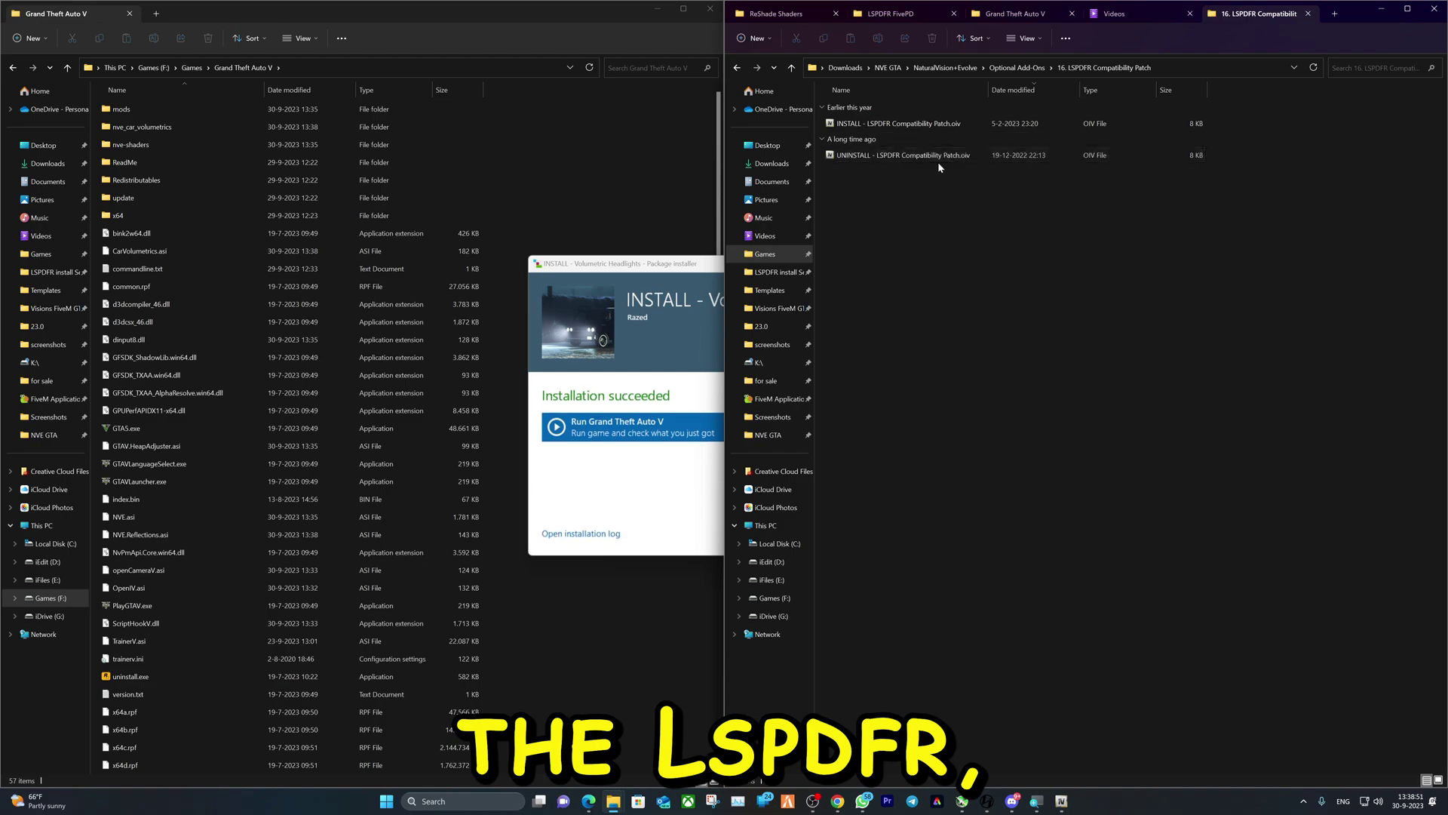
left_click(531, 293)
left_click(895, 540)
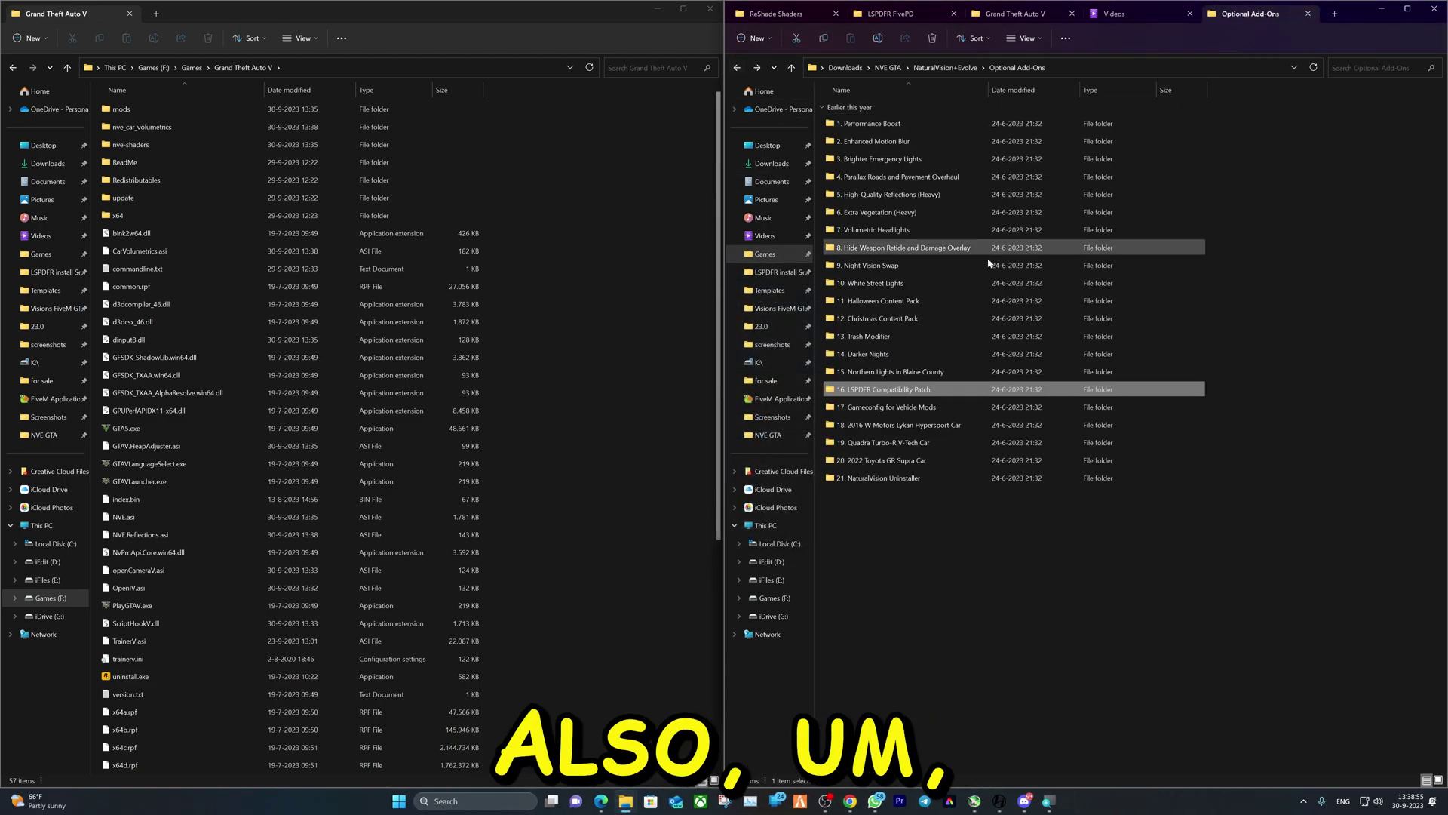
Check the installer files in the 17. Gameconfig for Vehicle Mods folder and return to Optional Add-Ons
left_click(887, 443)
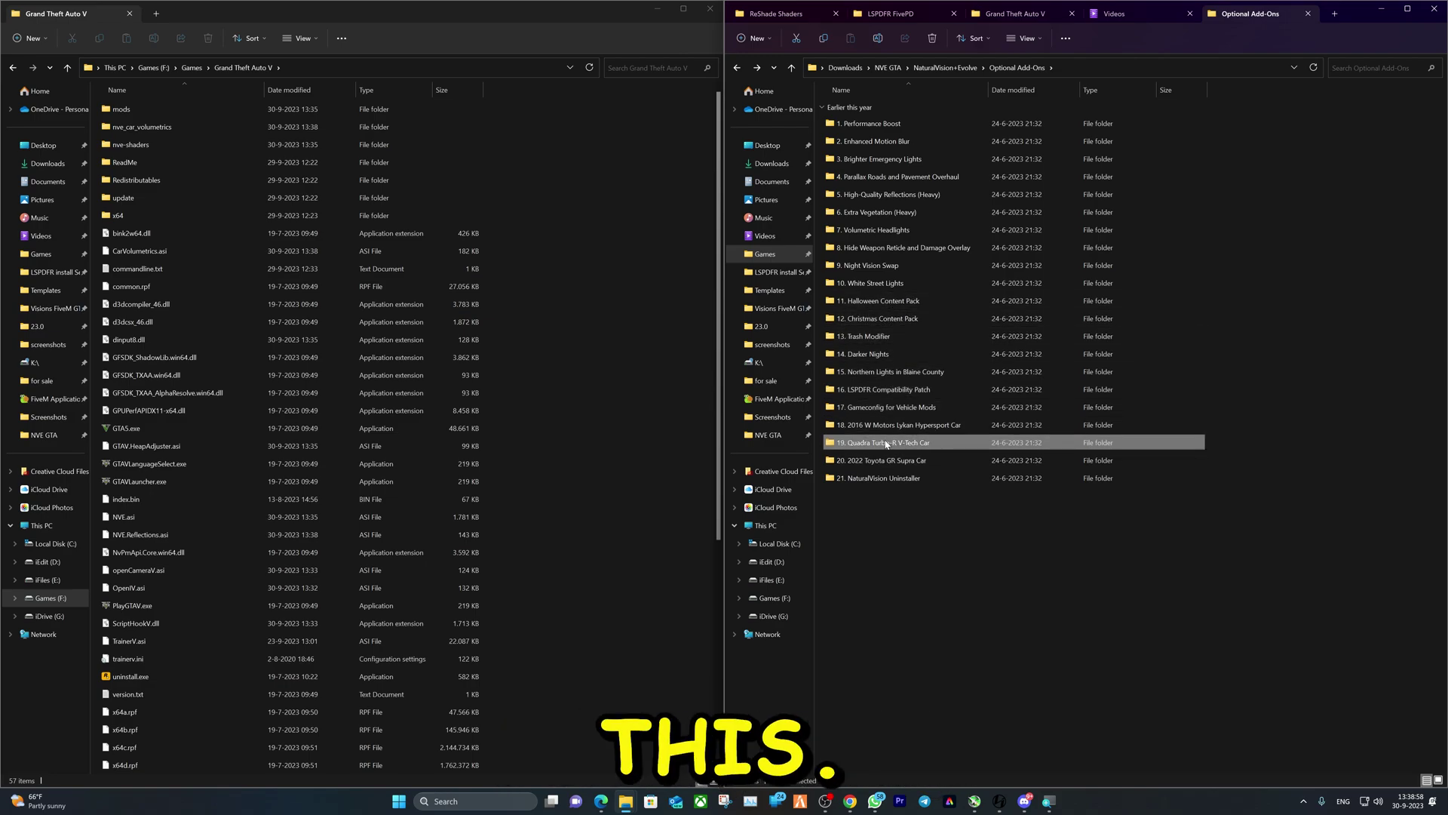
double_click(882, 407)
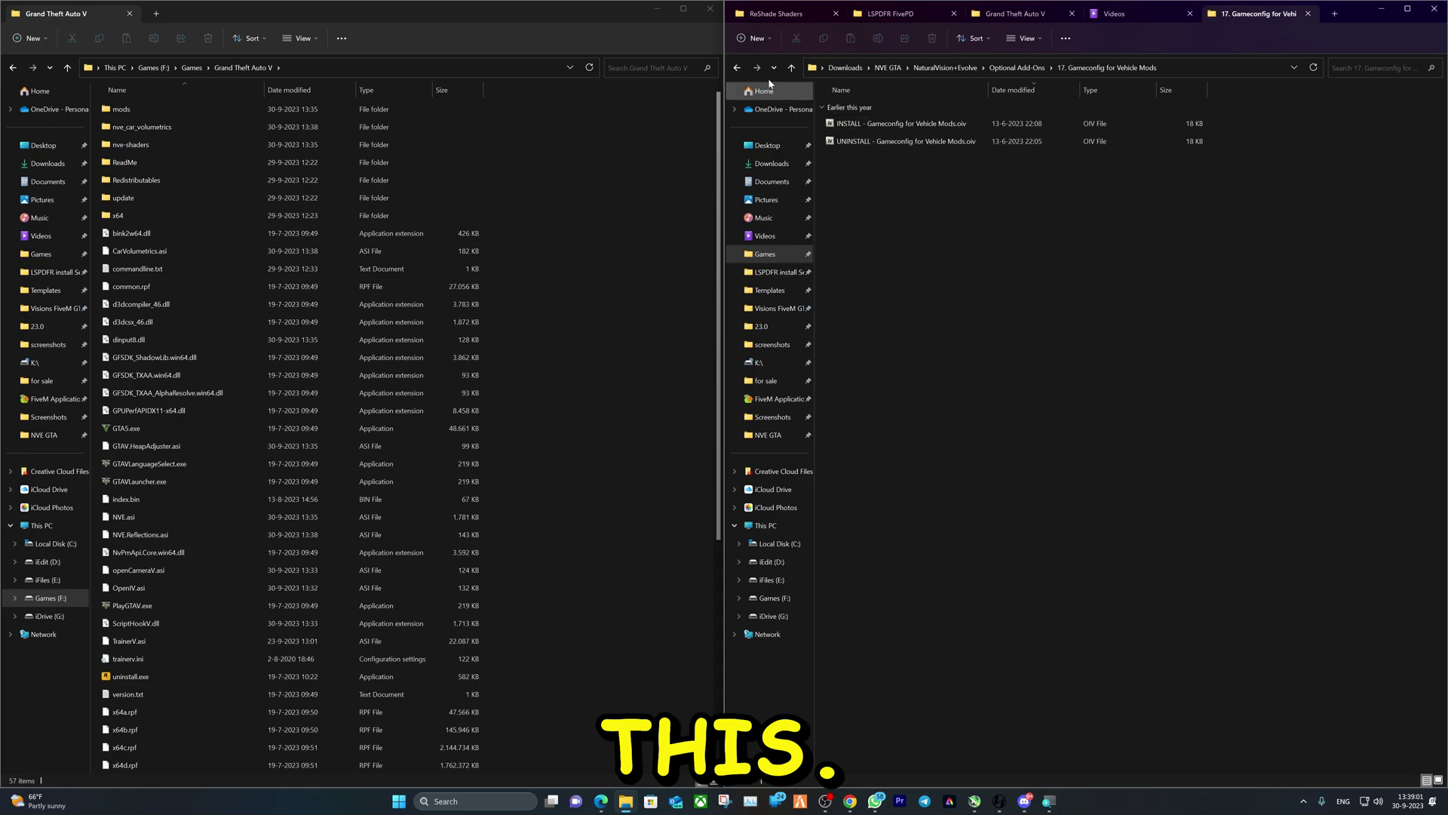
left_click(868, 124)
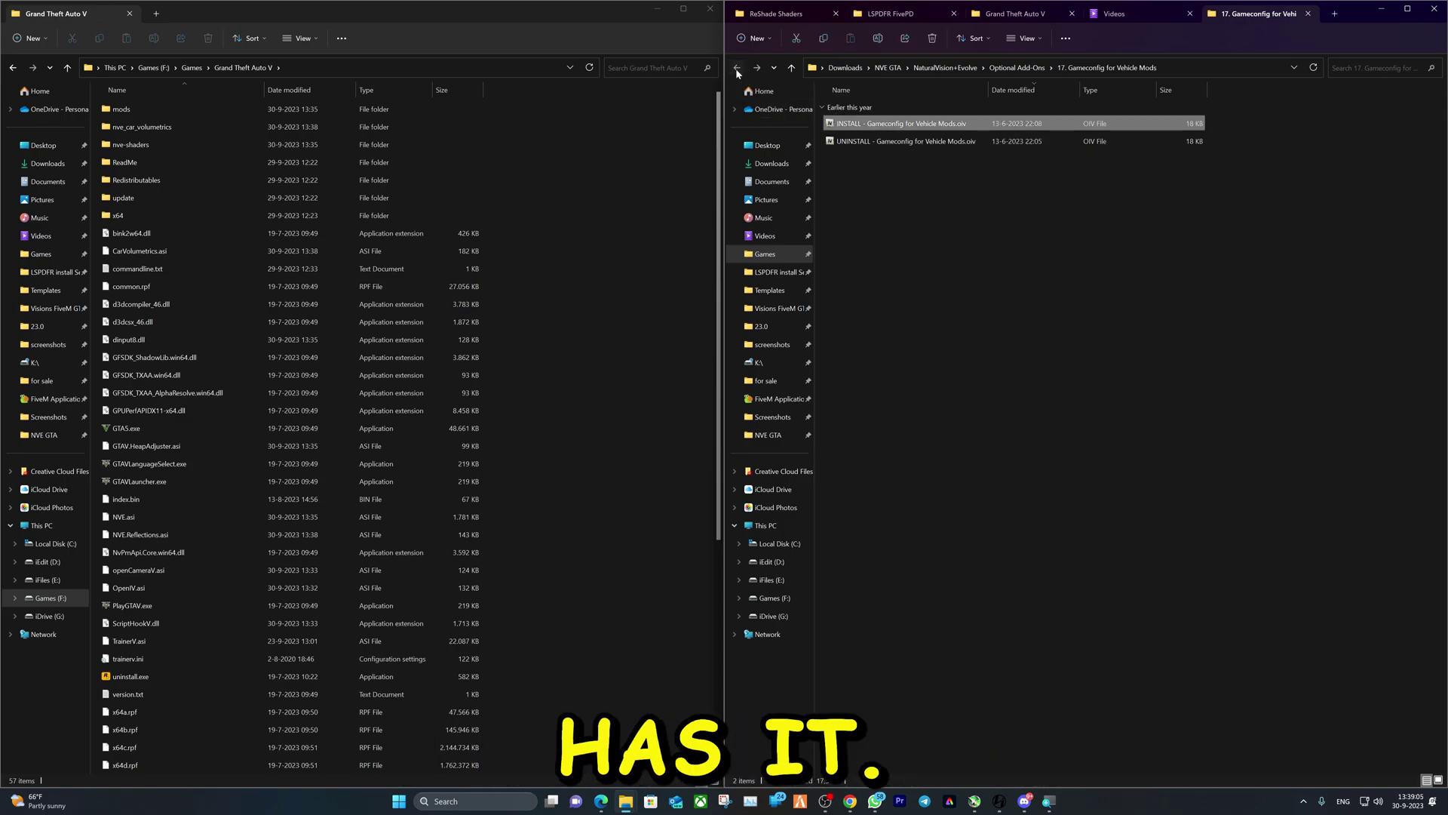
left_click(737, 68)
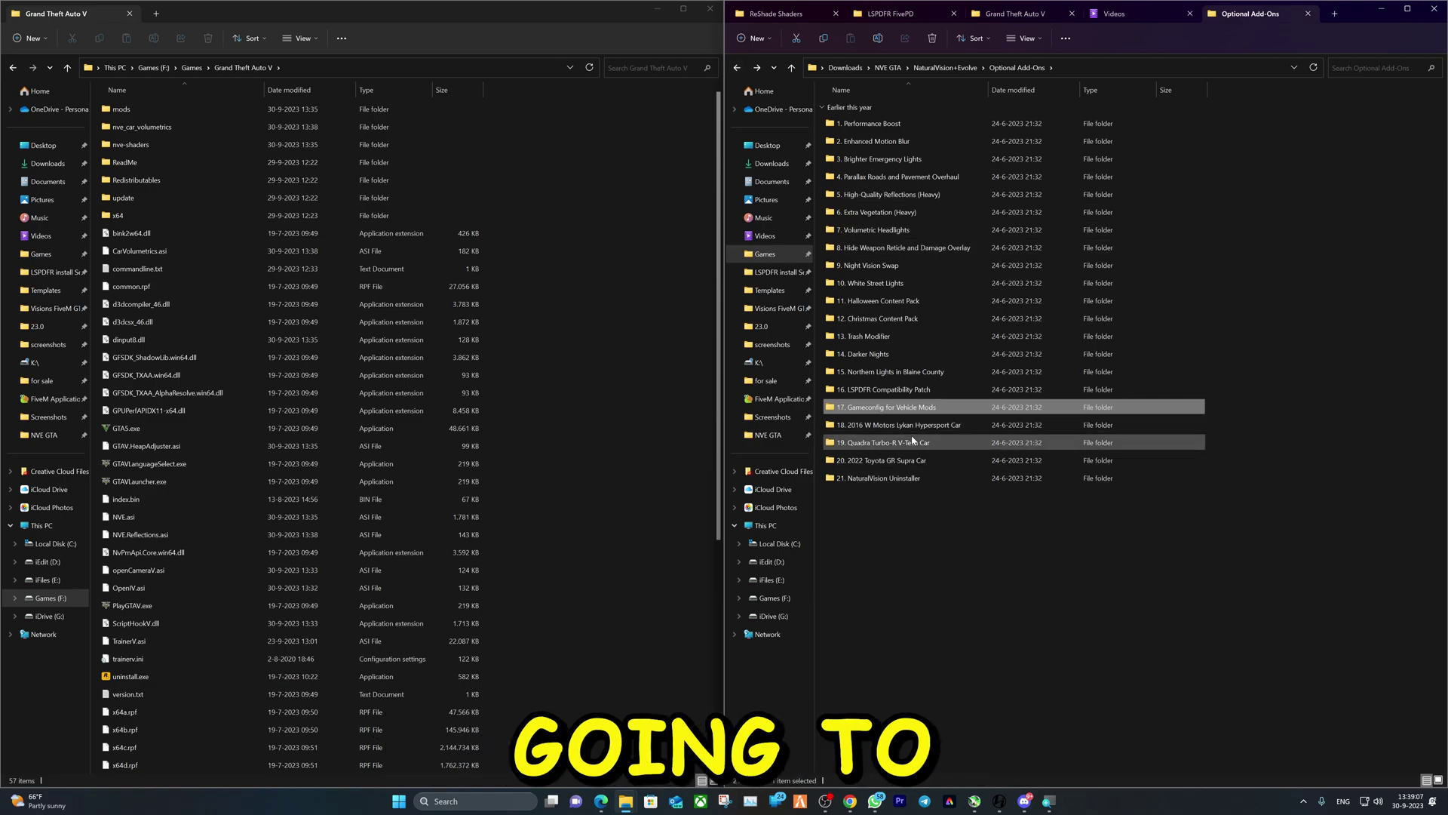
Read IMPORTANT - READ THIS.txt in the 18. 2016 W Motors Lykan Hypersport Car folder and return to Optional Add-Ons
double_click(978, 426)
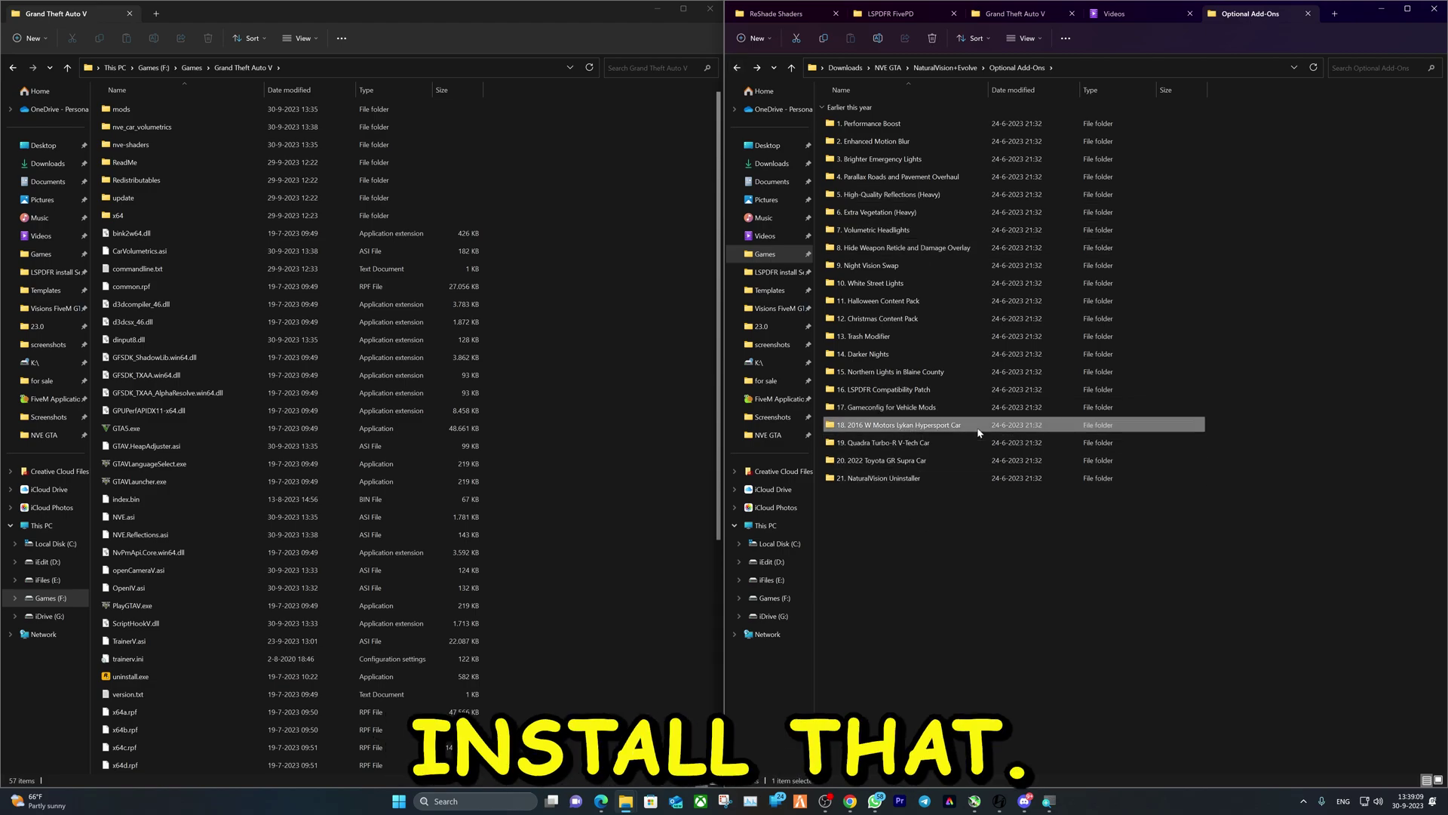
double_click(889, 125)
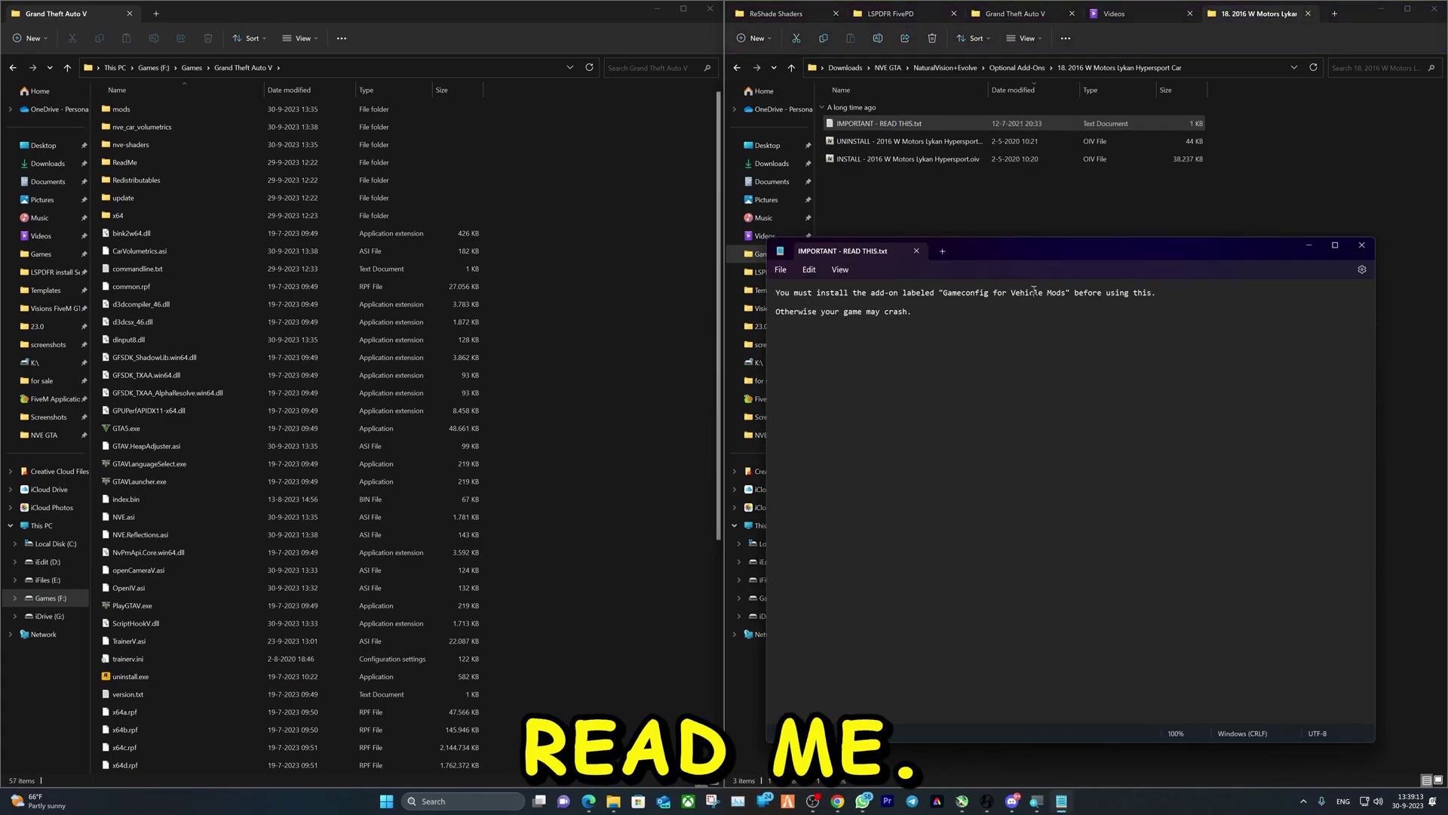
left_click_drag(986, 290, 789, 301)
left_click(737, 67)
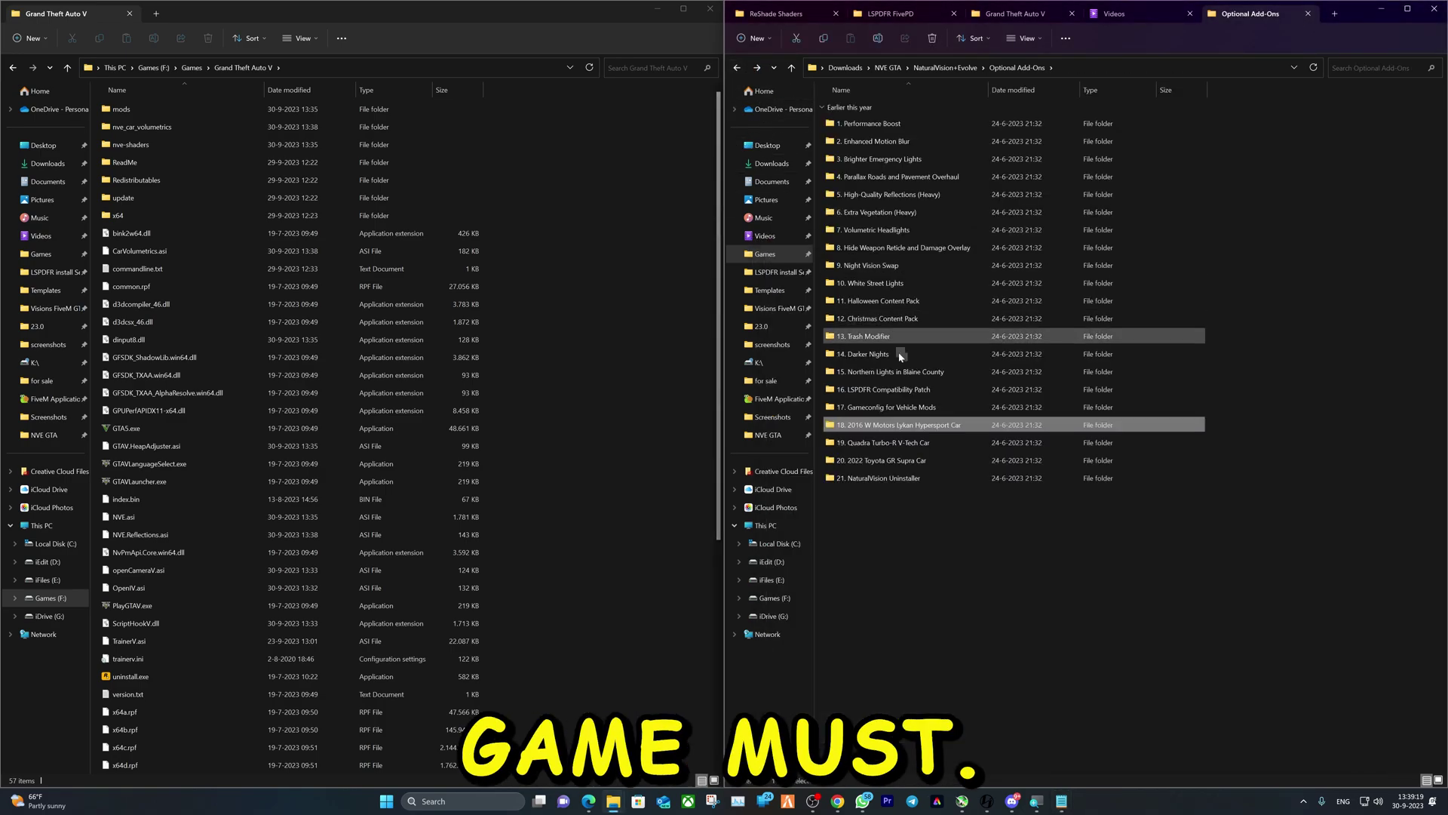
Install the Gameconfig for Vehicle Mods add-on into the mods folder and close its installer
left_click(898, 410)
double_click(898, 410)
left_click(894, 125)
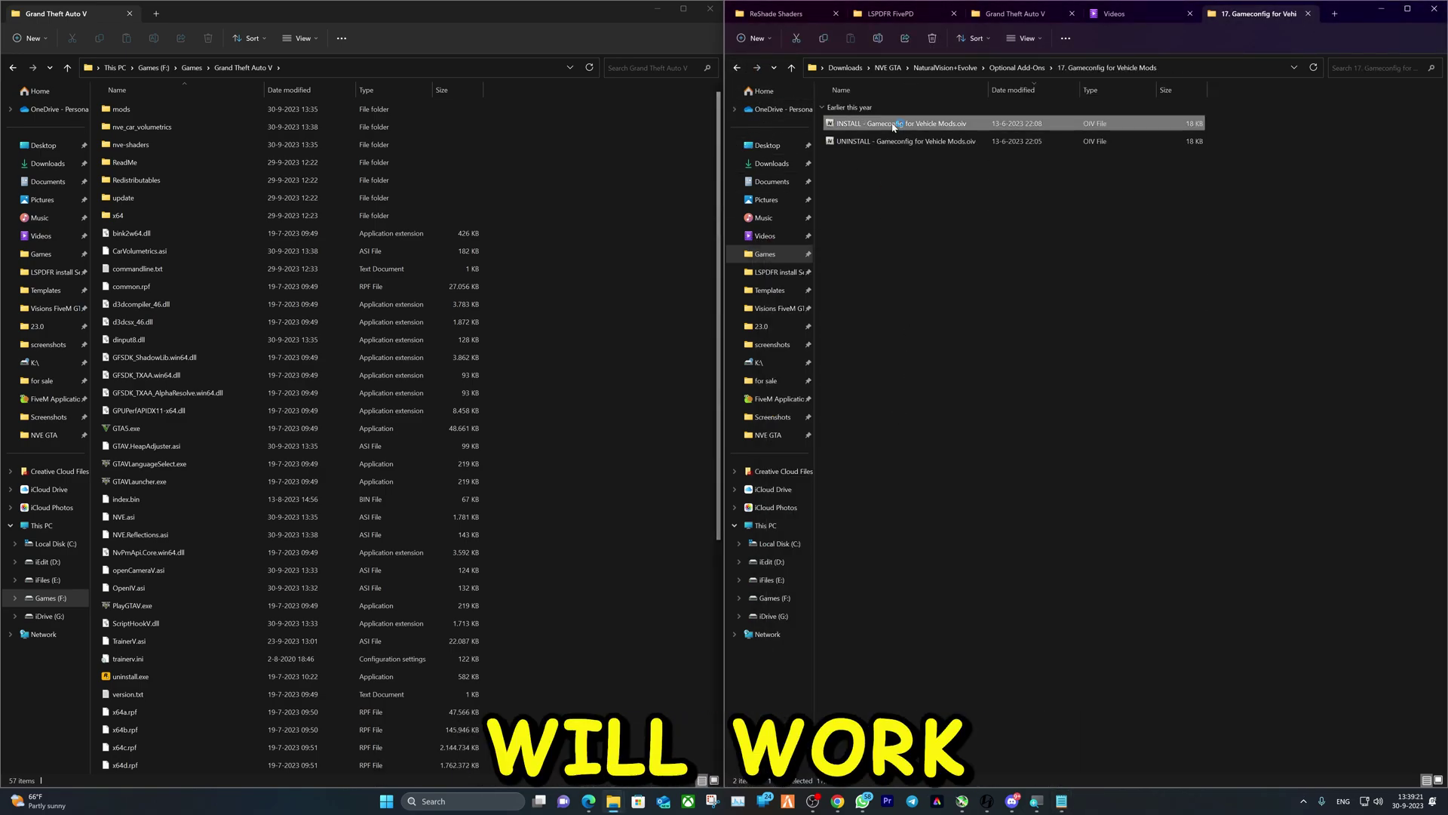
double_click(894, 125)
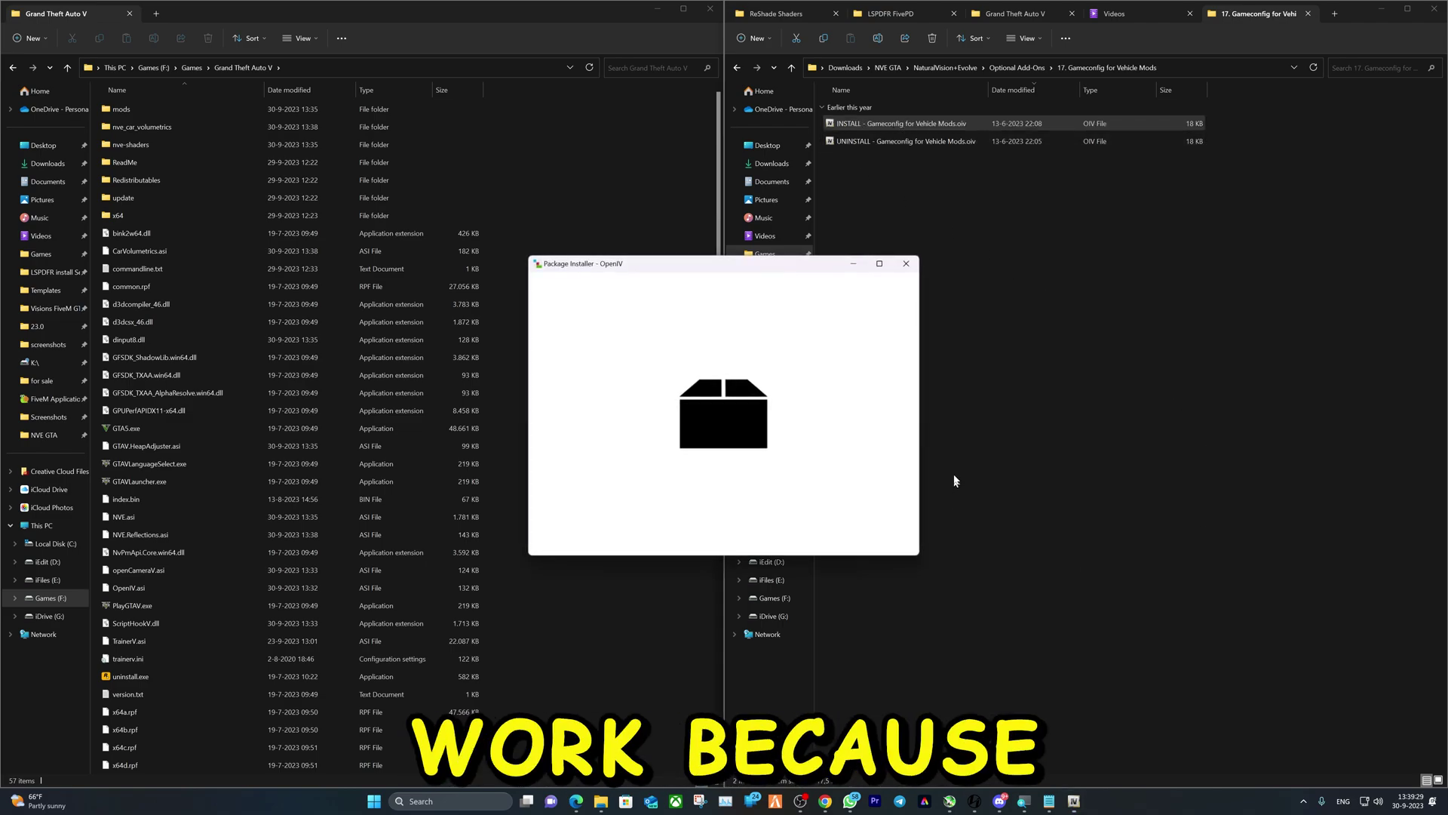
left_click(889, 349)
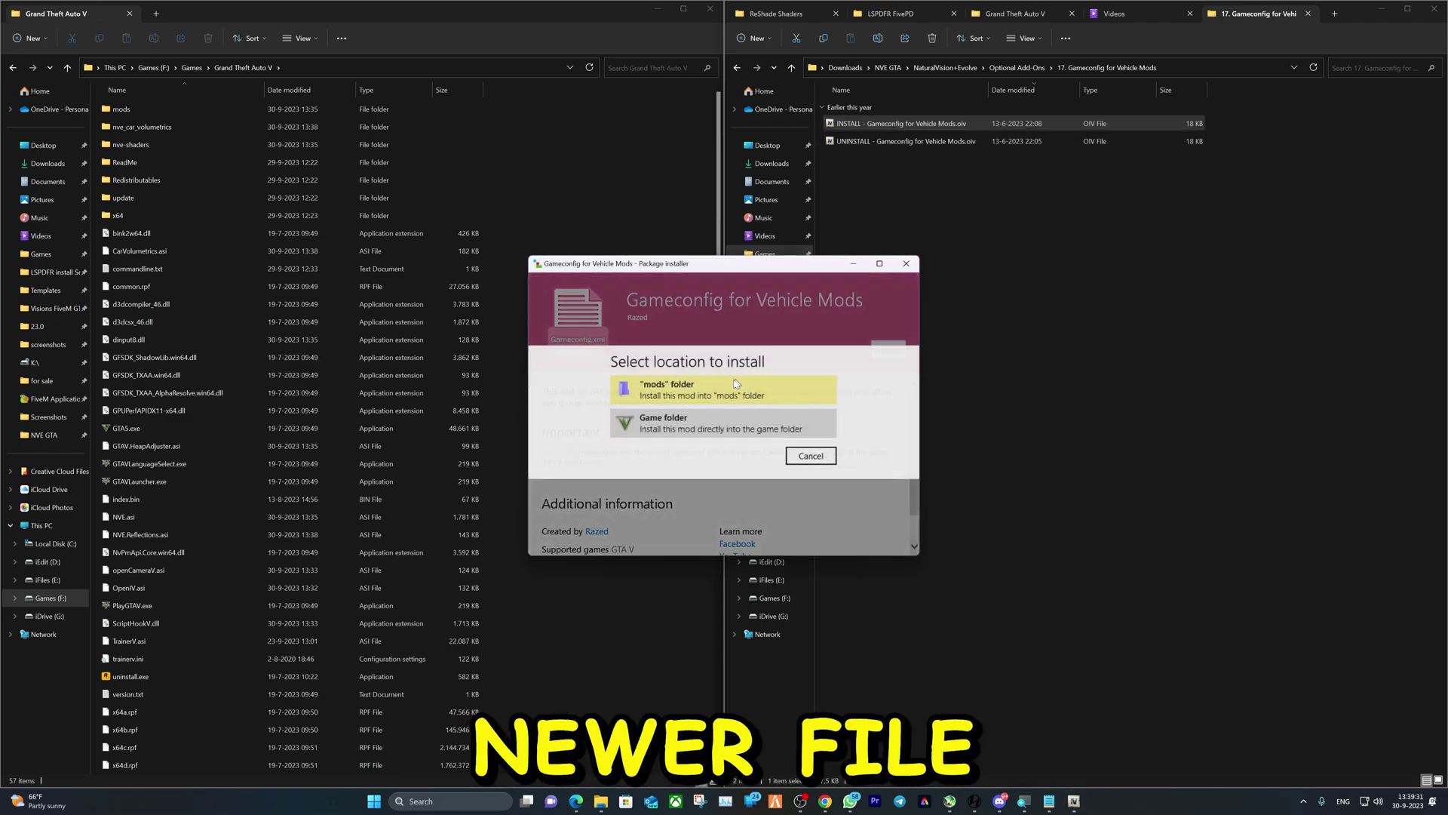
left_click(747, 383)
left_click(747, 455)
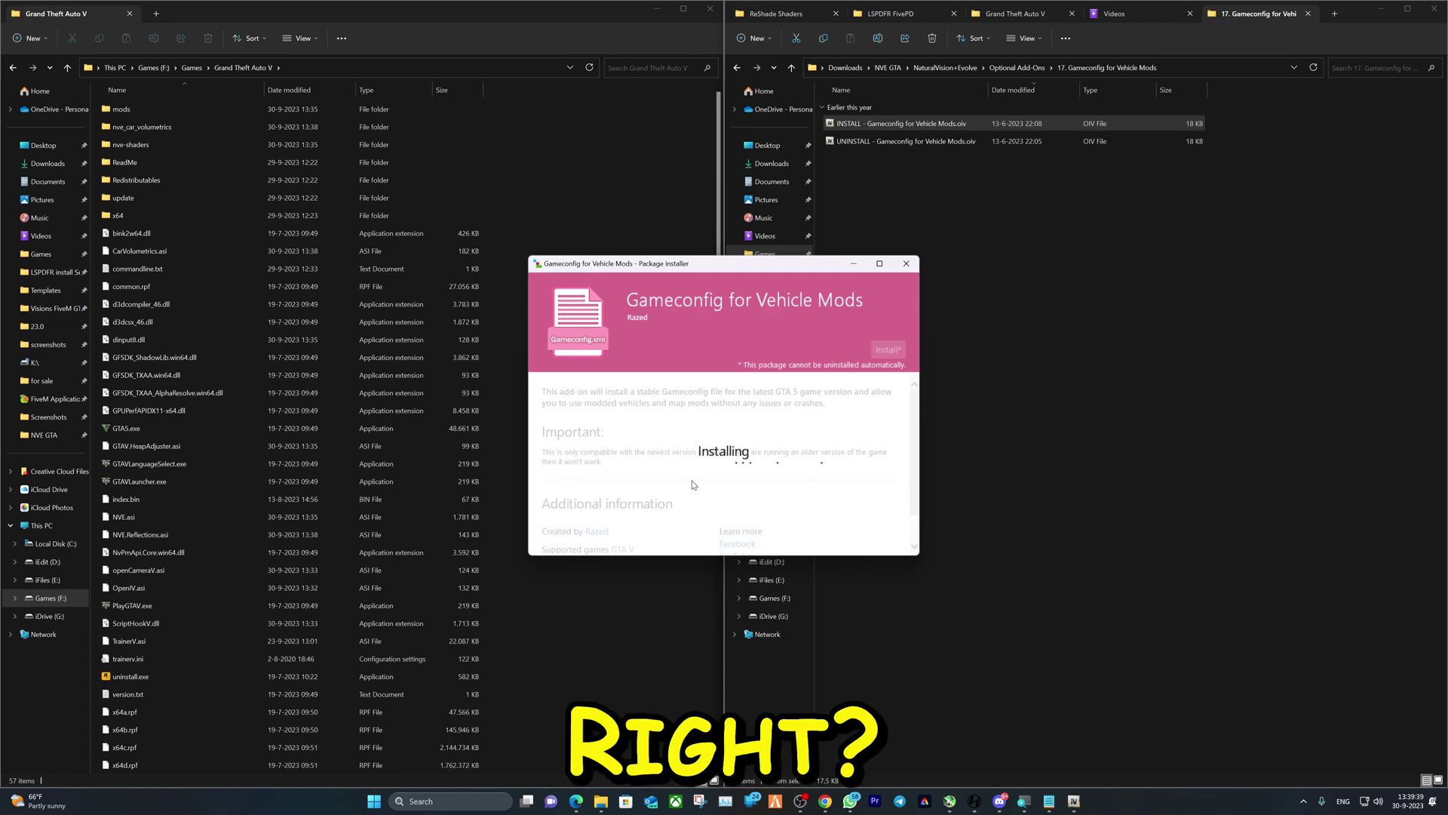
left_click(875, 531)
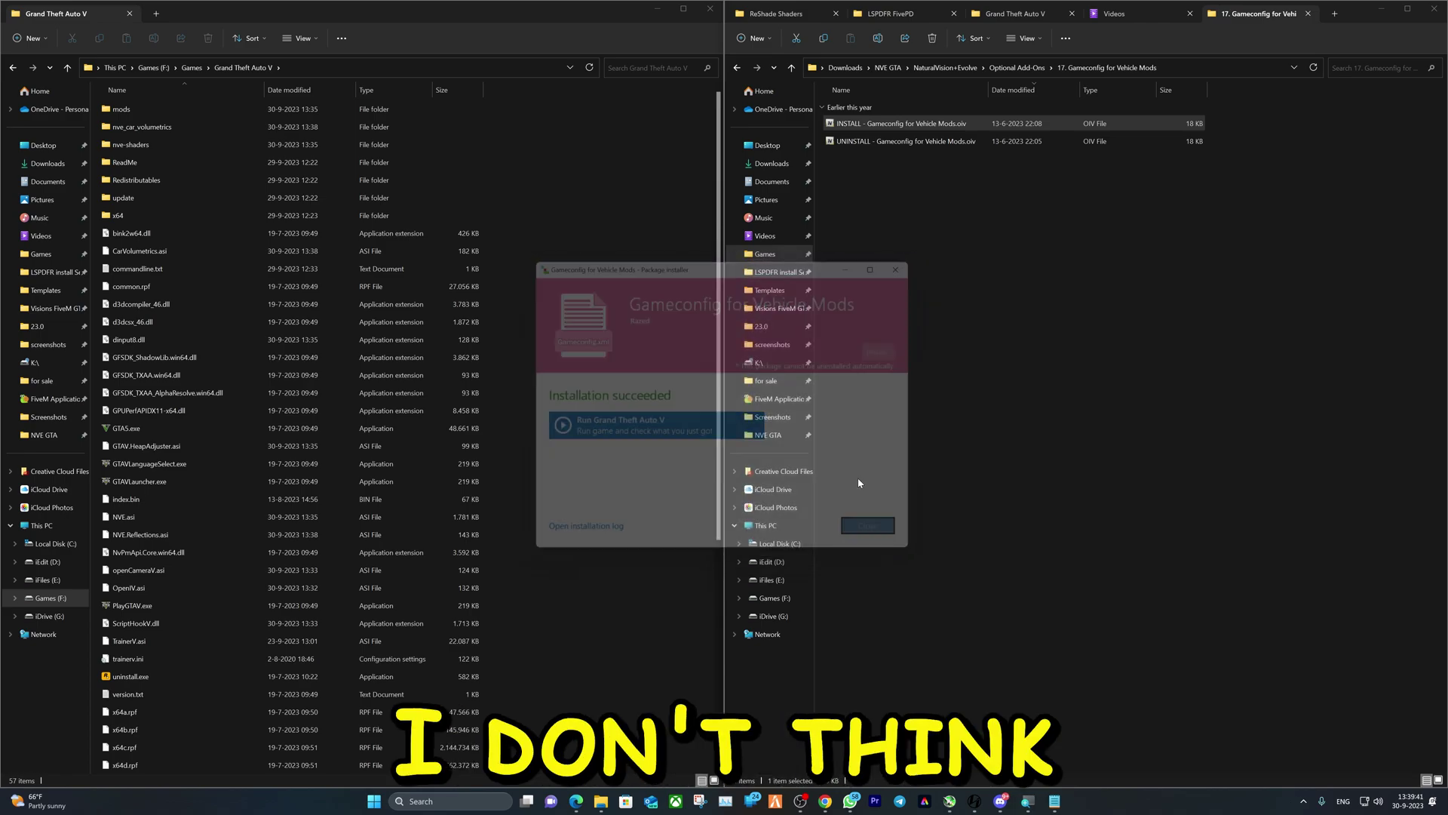
Launch INSTALL - 2016 W Motors Lykan Hypersport.oiv from the 18. 2016 W Motors Lykan Hypersport Car folder and return to Optional Add-Ons
left_click(737, 67)
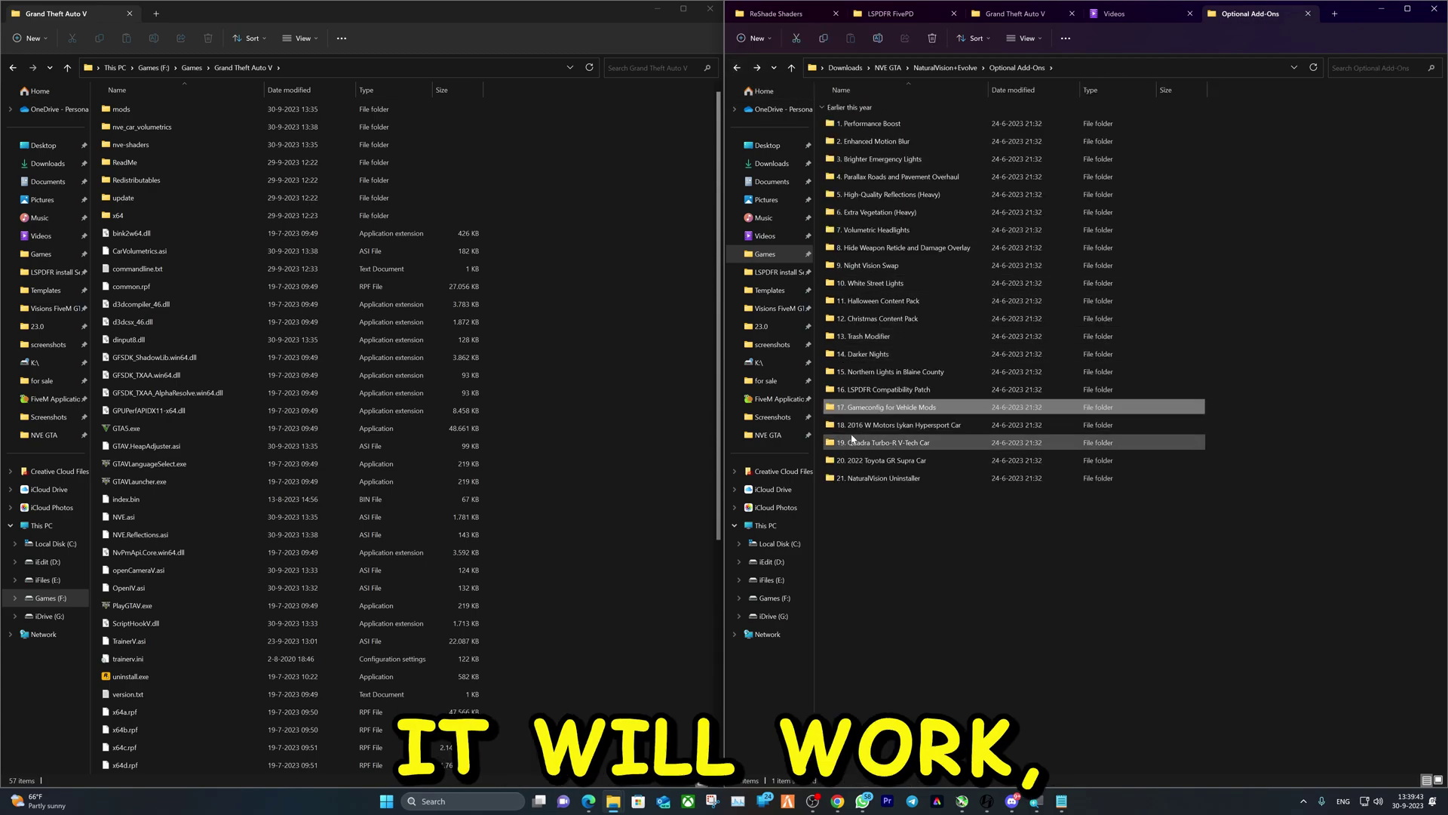
double_click(890, 427)
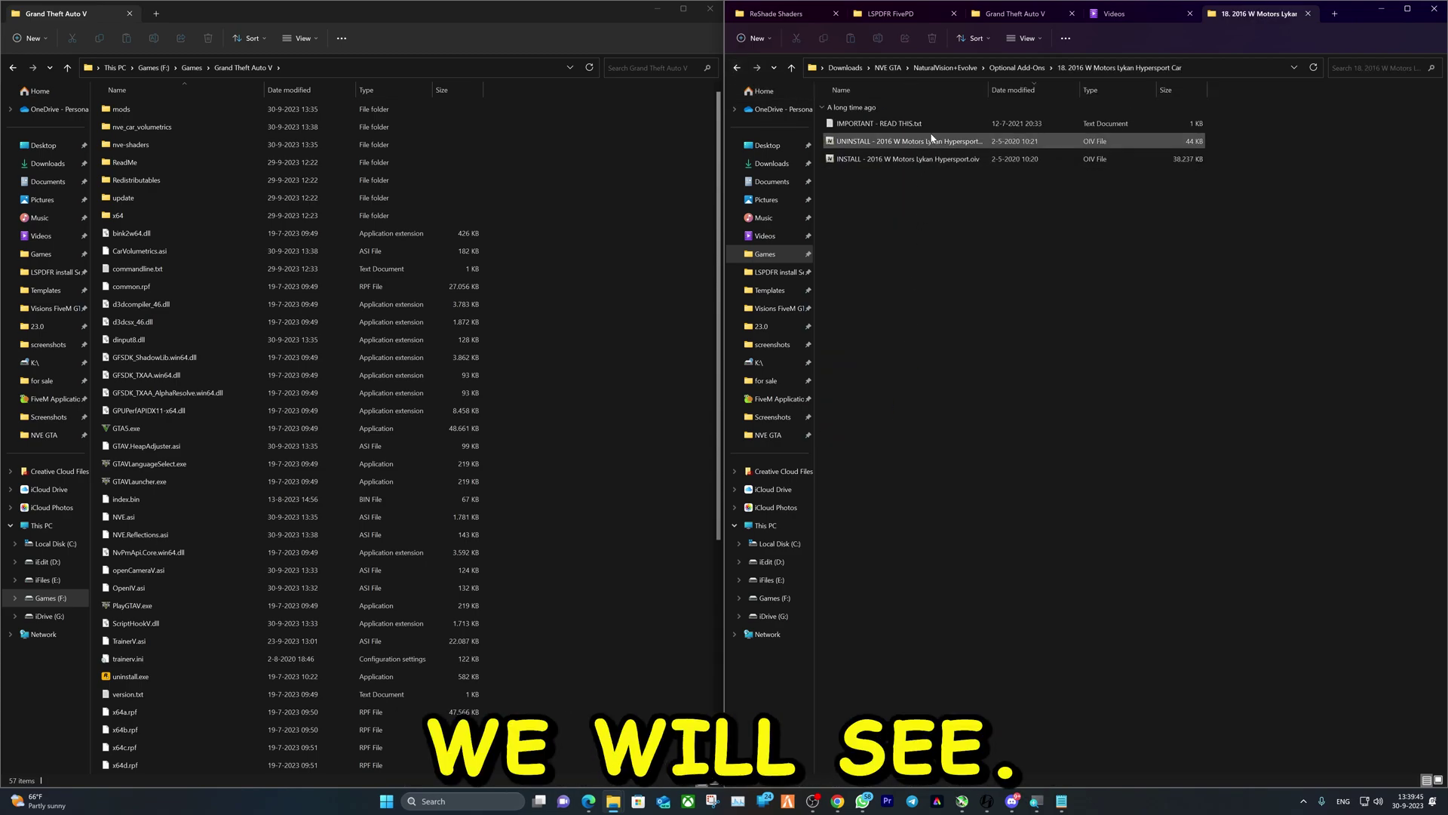
left_click(906, 161)
double_click(906, 161)
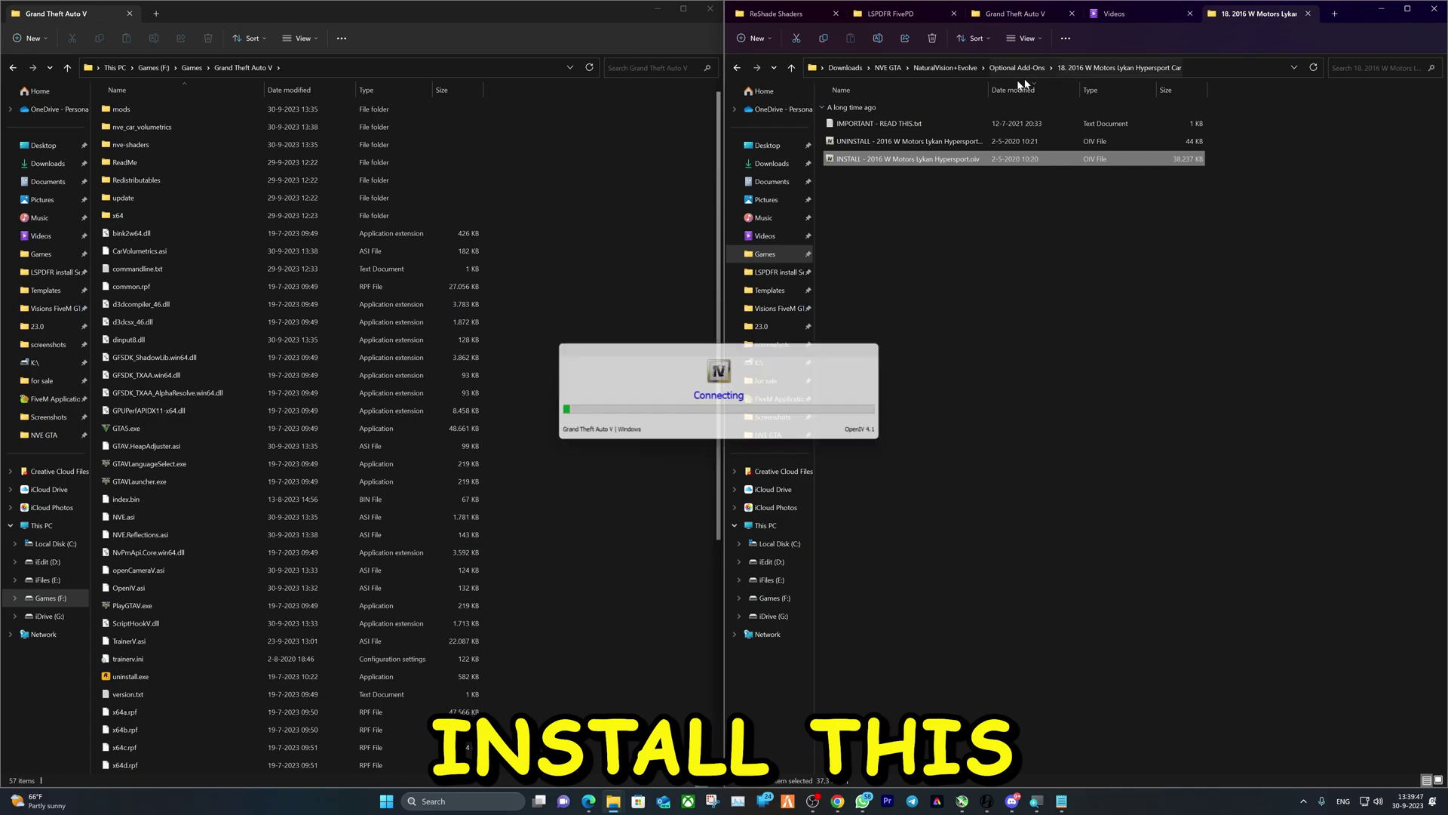
left_click(737, 67)
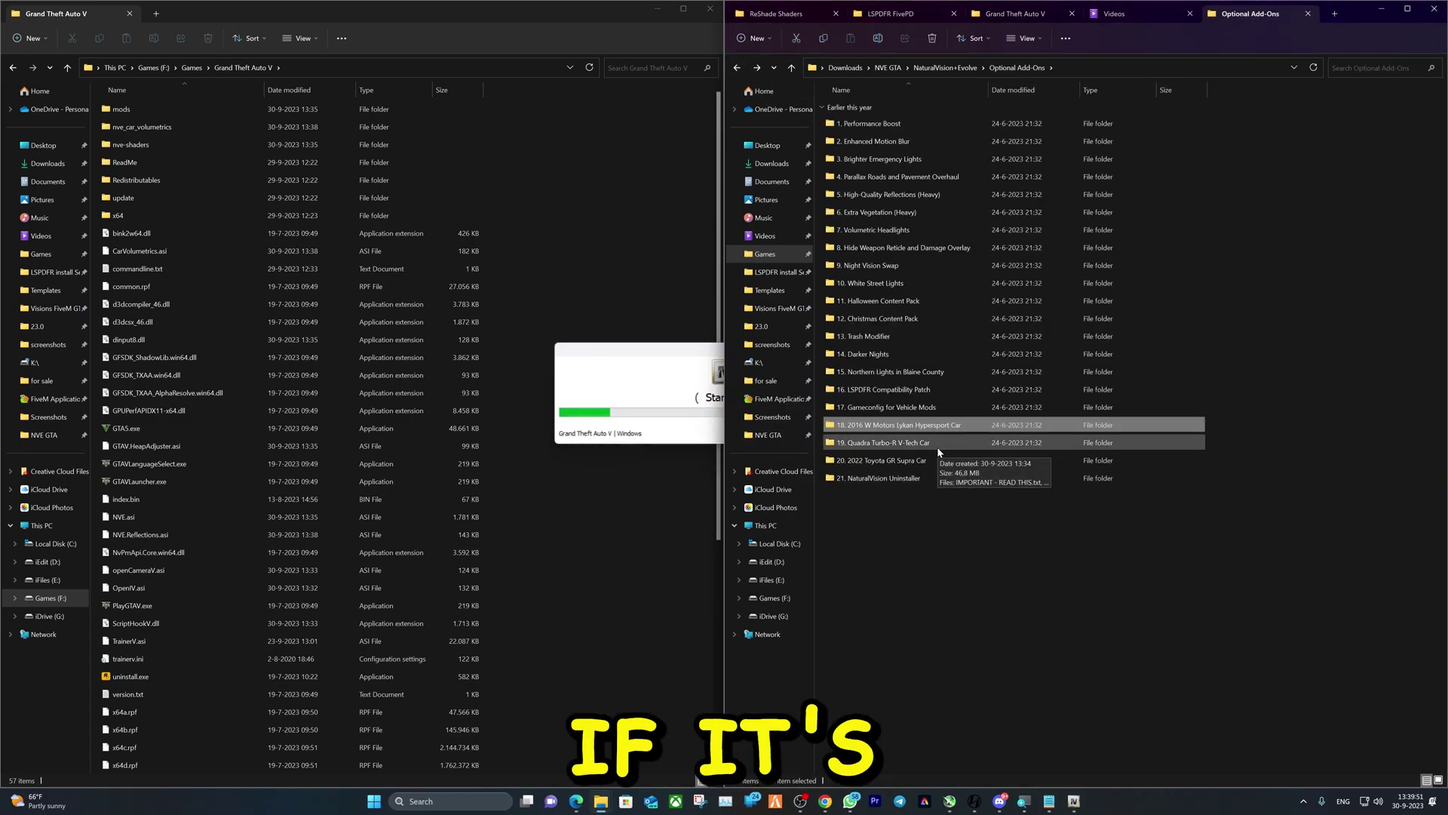
Install the 2016 W Motors Lykan Hypersport package into the mods folder
left_click(878, 411)
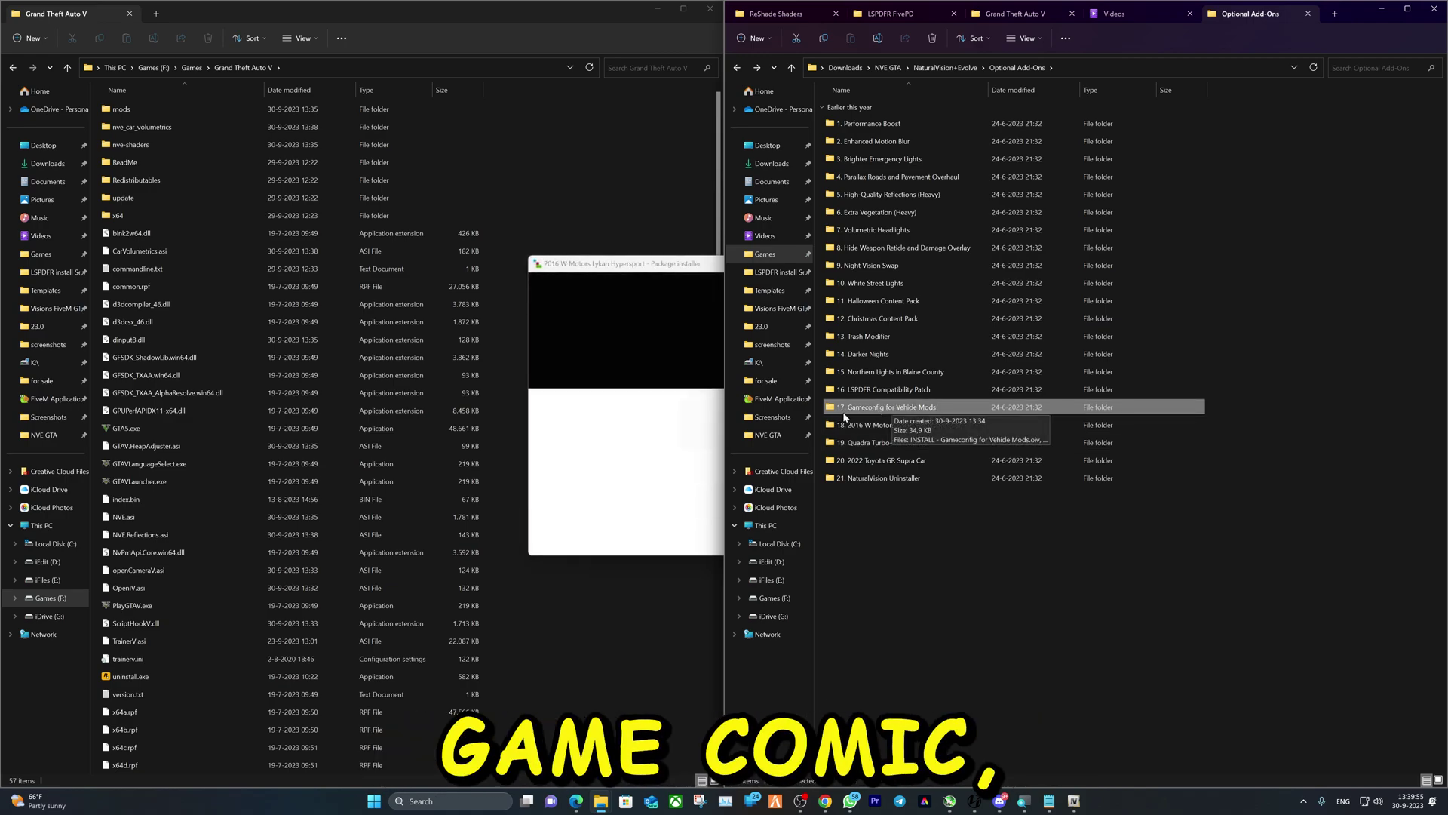
left_click(894, 351)
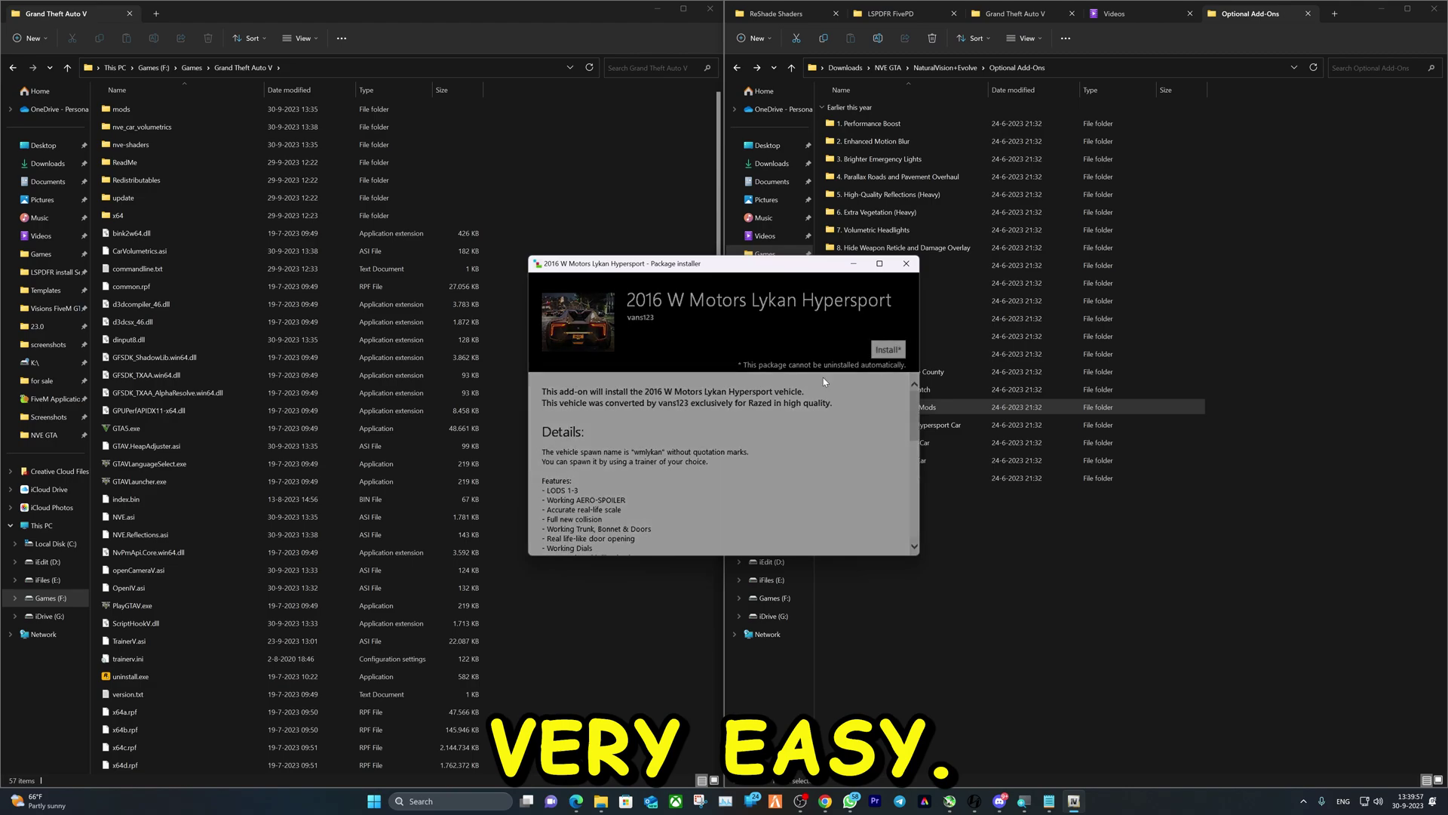
left_click(685, 380)
left_click(685, 448)
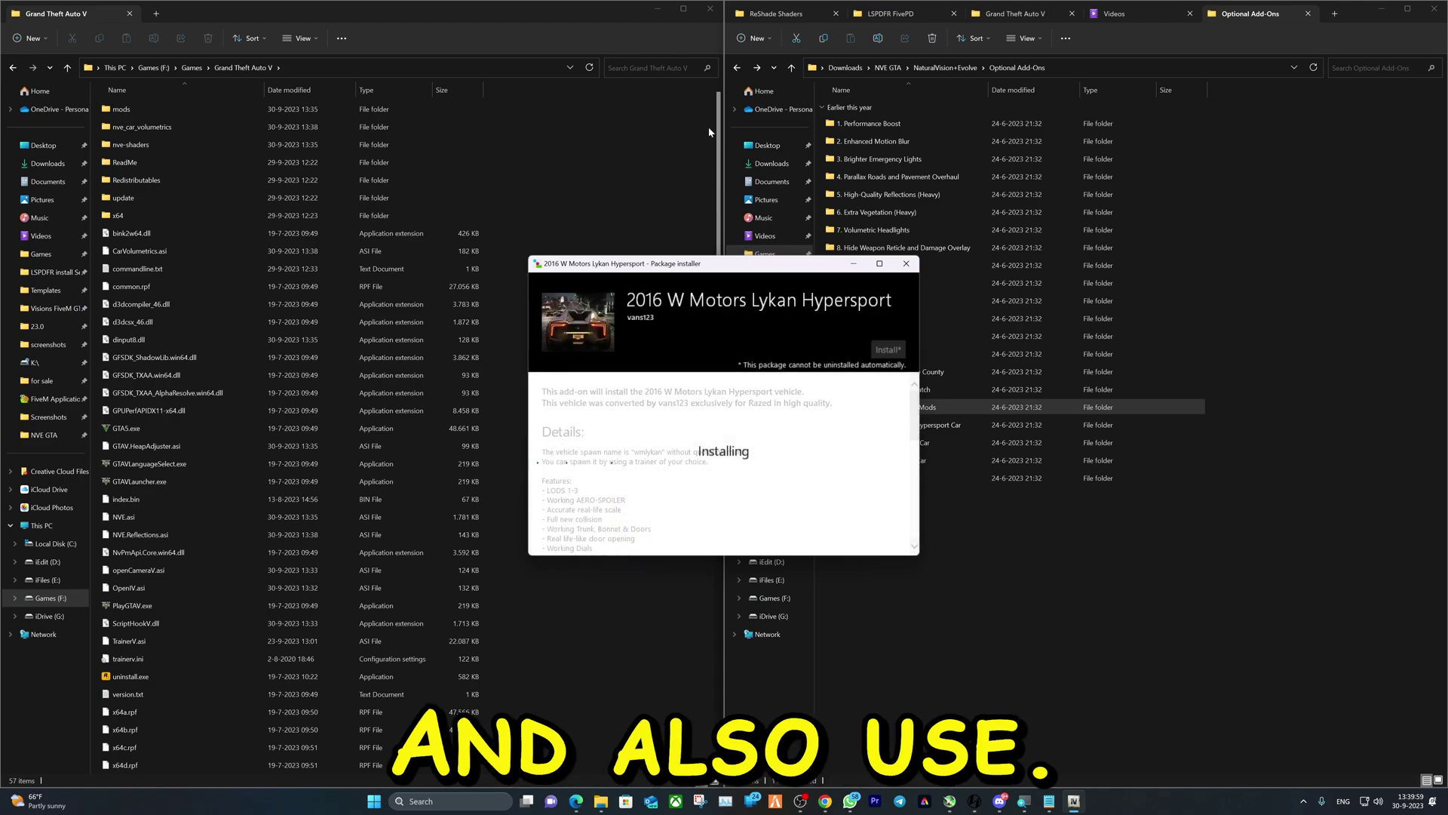
Open the 19. Quadra Turbo-R V-Tech Car folder and close the finished Lykan Hypersport installer
left_click(737, 67)
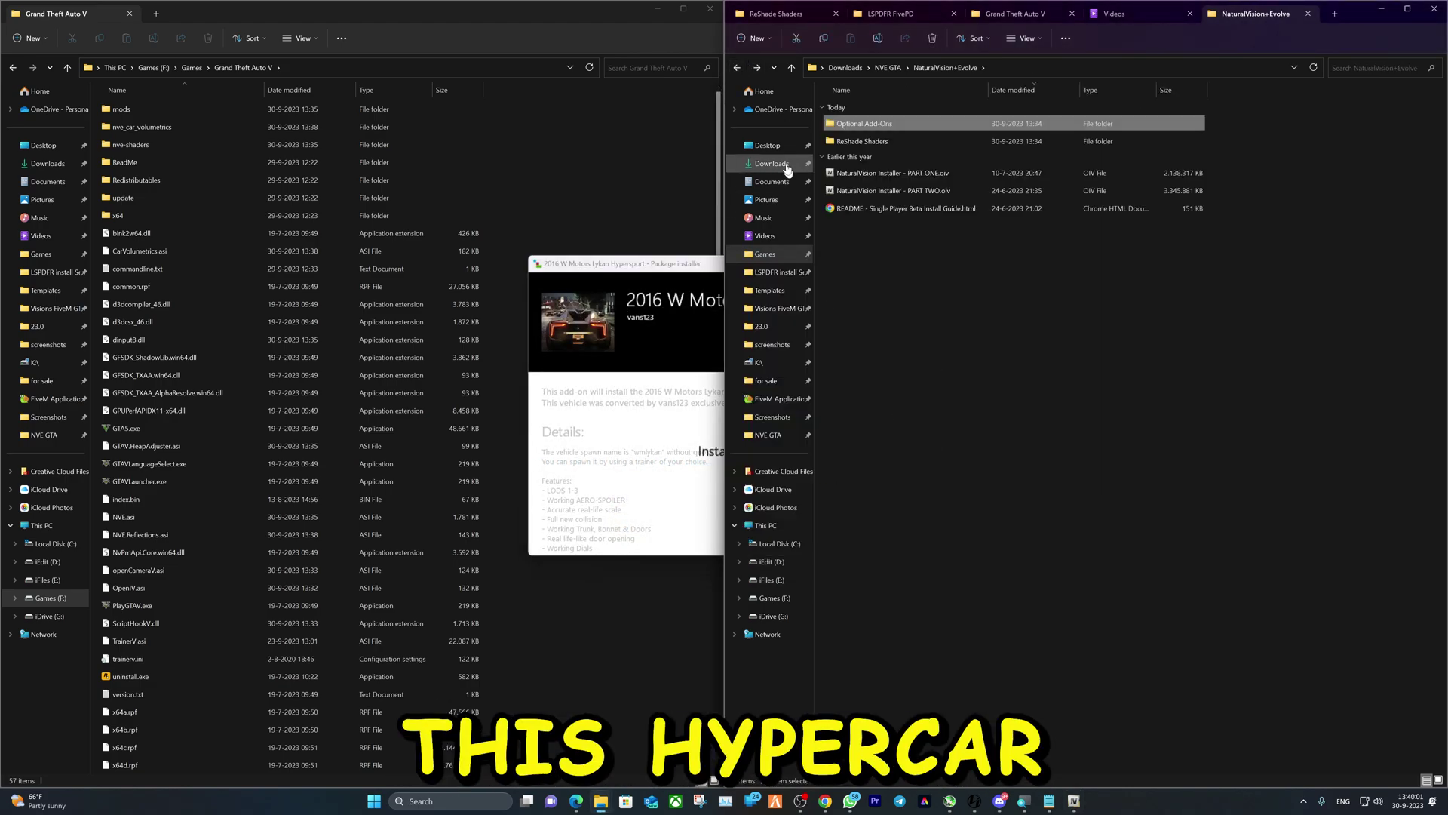
left_click(756, 67)
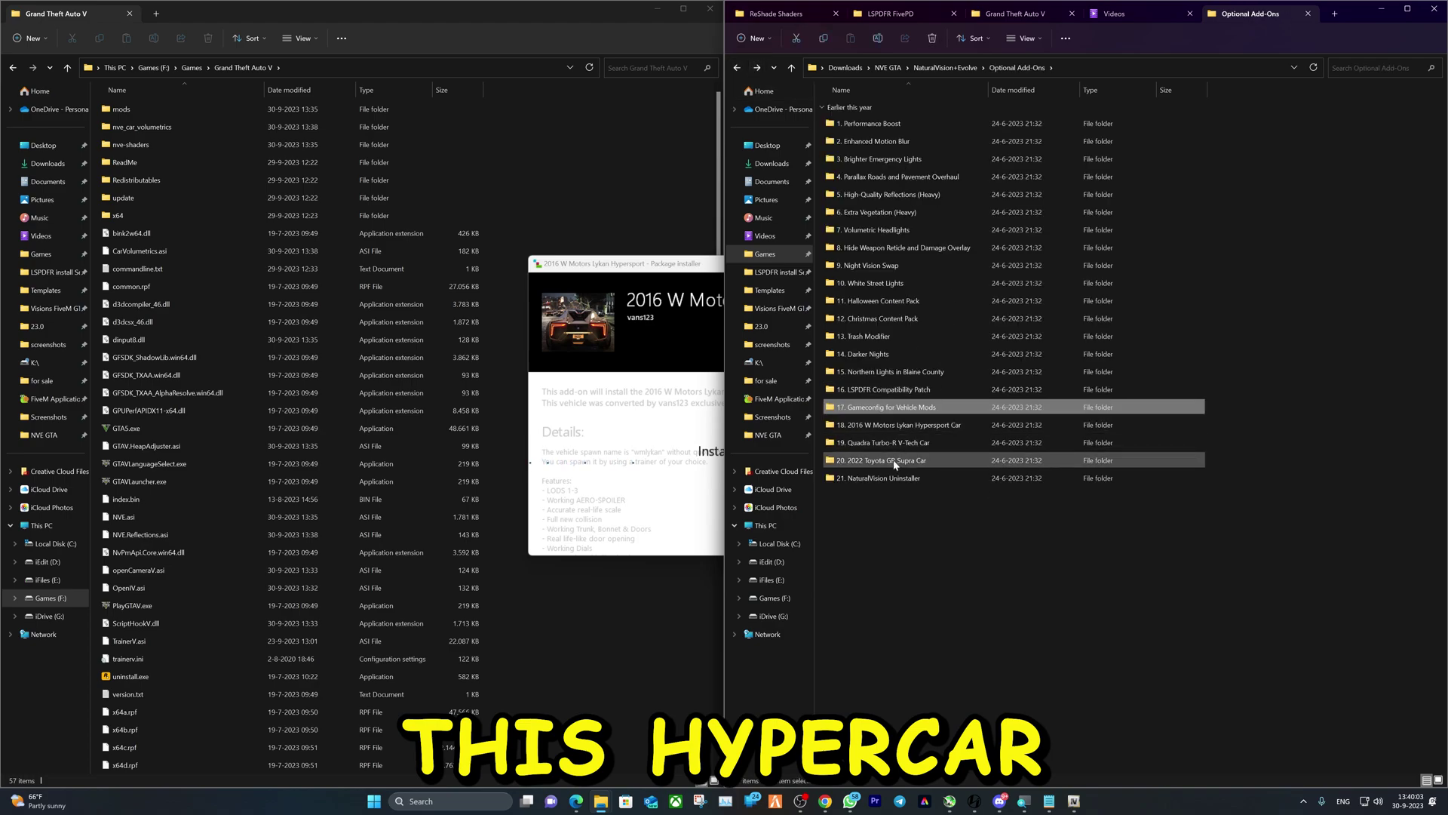
left_click(933, 431)
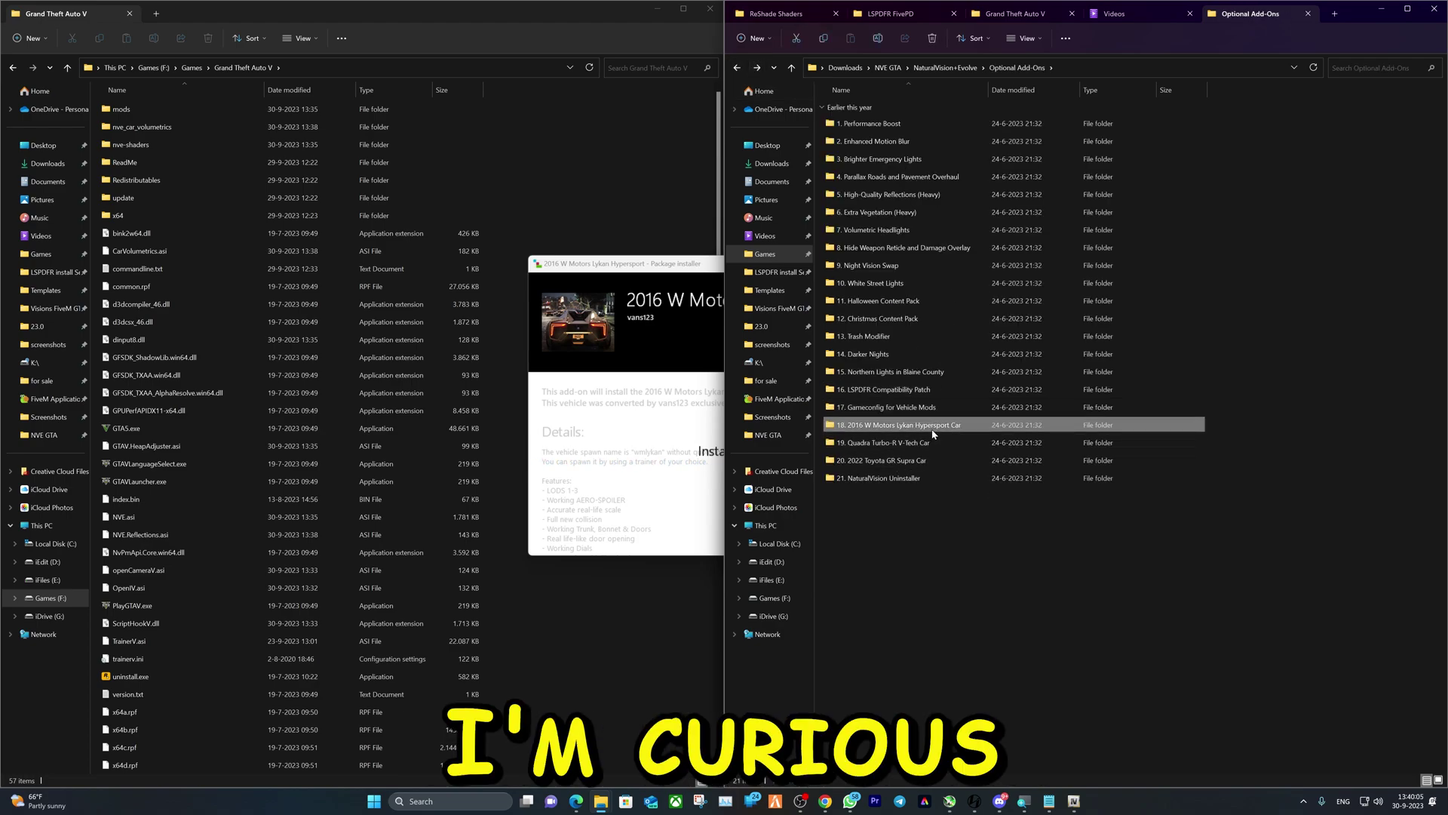
double_click(898, 443)
left_click(876, 533)
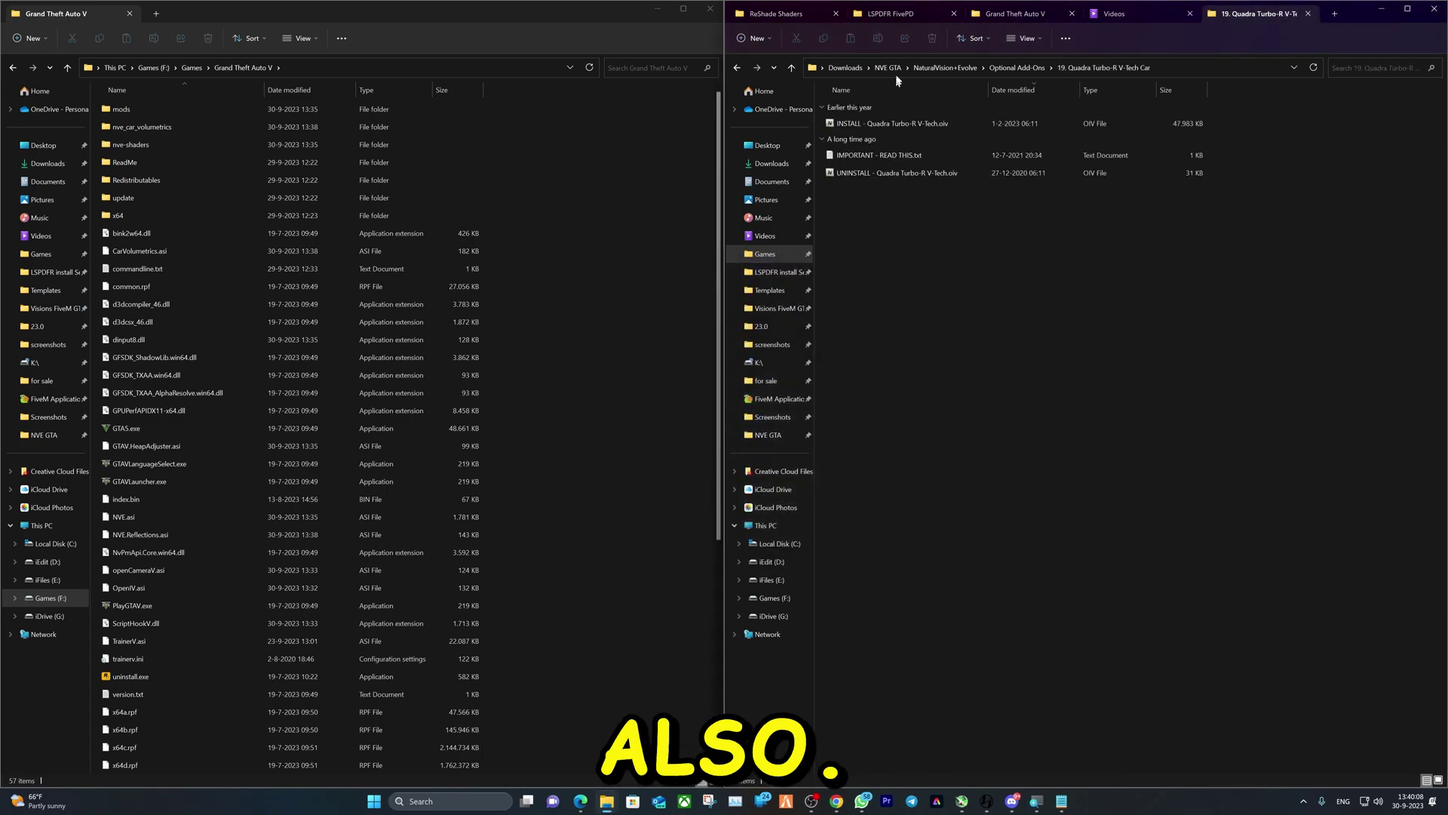
Launch INSTALL - Quadra Turbo-R V-Tech.oiv, return to Optional Add-Ons, and start the Quadra Turbo-R V-Tech installation
left_click(891, 123)
key("Return")
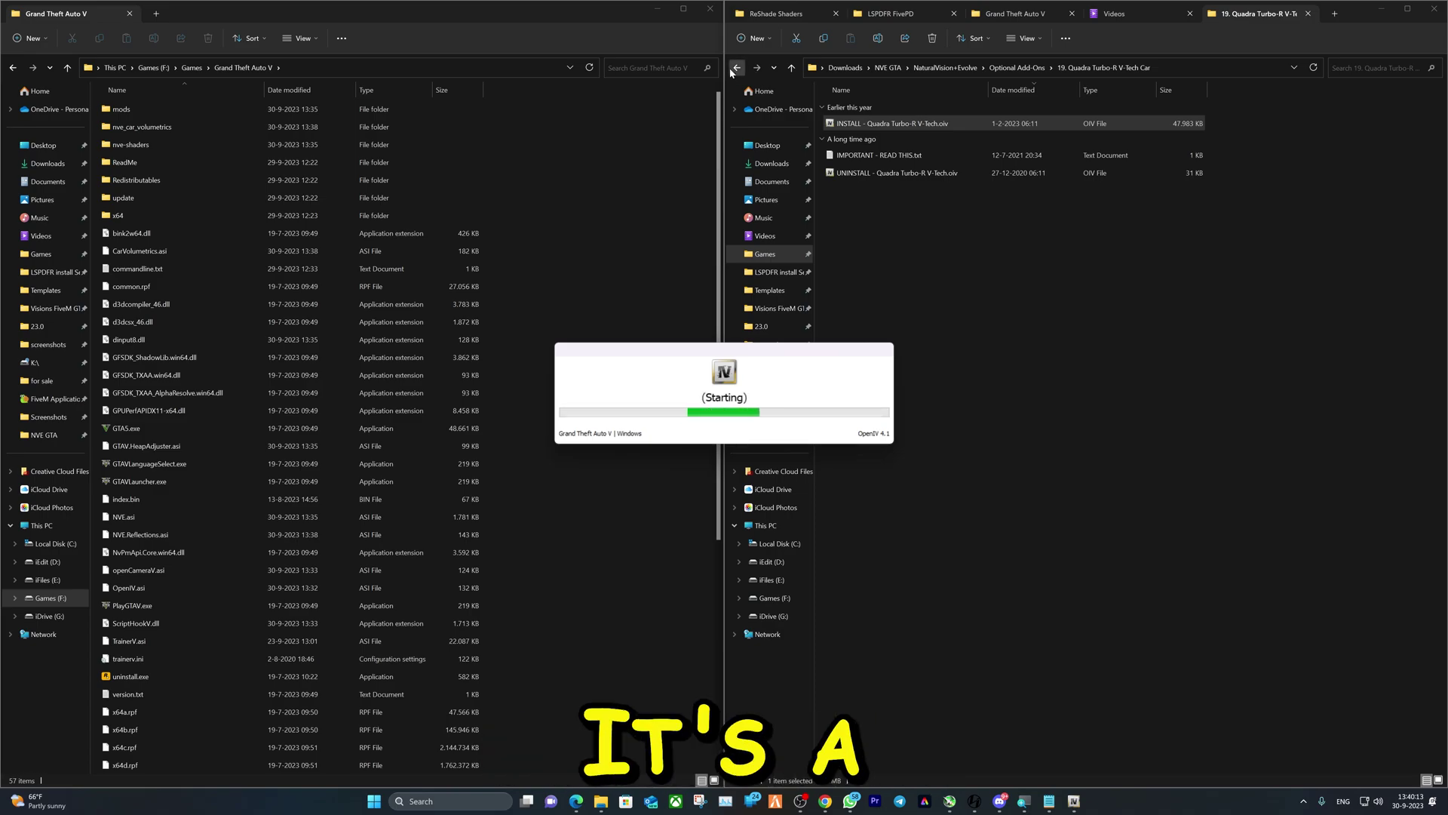
left_click(736, 68)
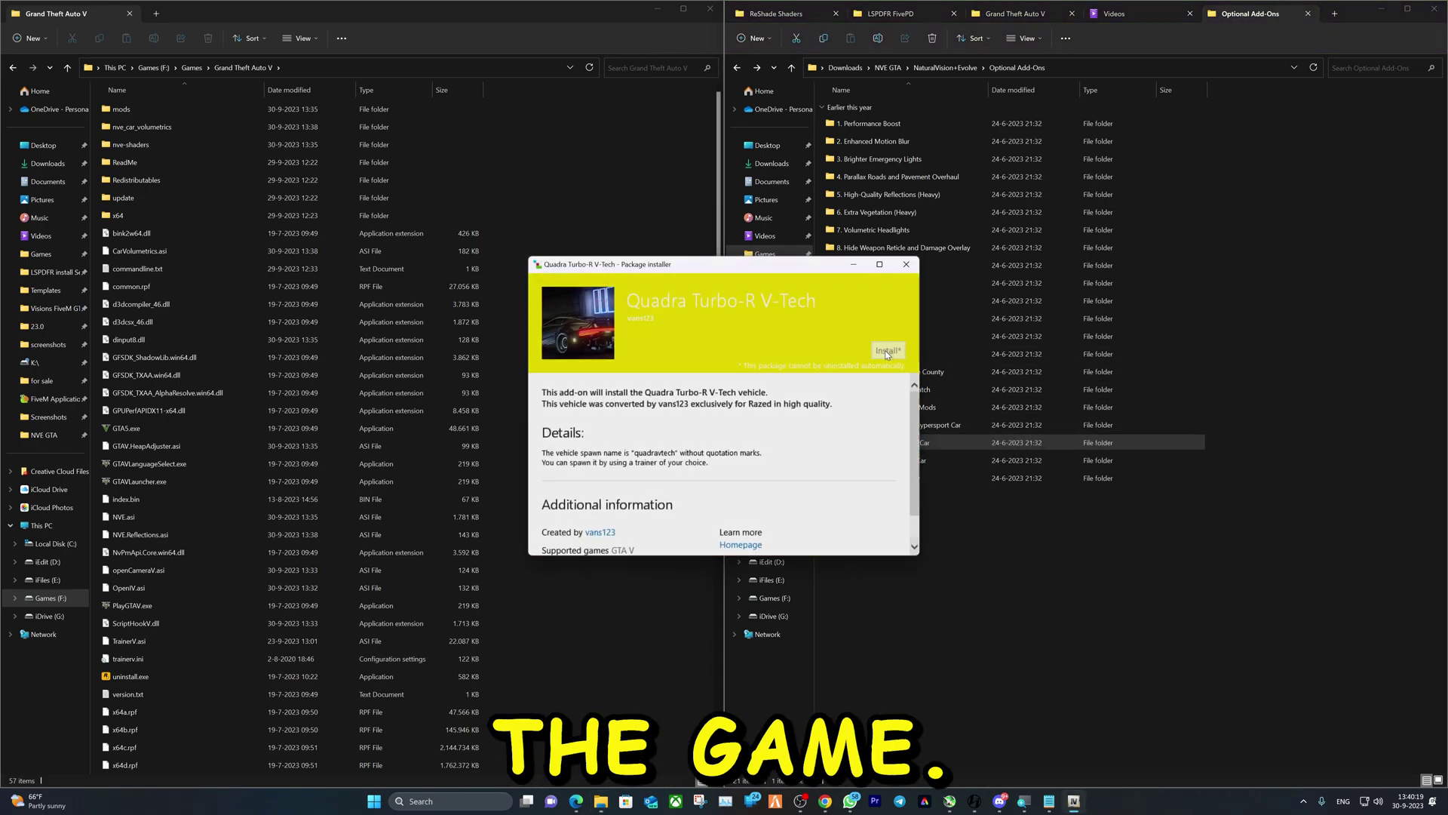
left_click(886, 350)
left_click(646, 366)
left_click(785, 495)
left_click(1077, 554)
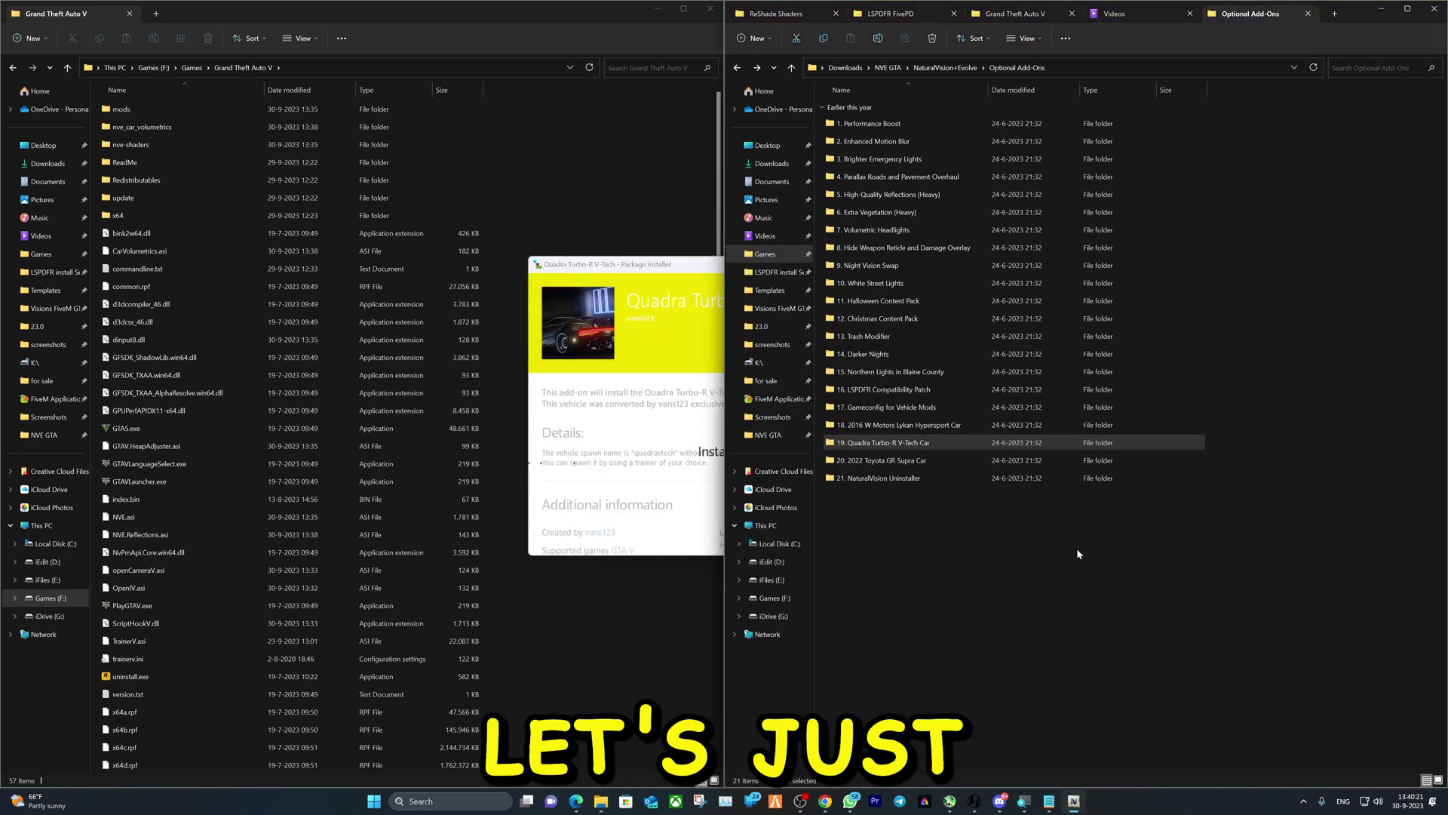
Close the finished Quadra Turbo-R V-Tech installer and launch INSTALL - 2022 Toyota GR Supra.oiv from the 20. 2022 Toyota GR Supra Car folder
double_click(868, 460)
left_click(872, 123)
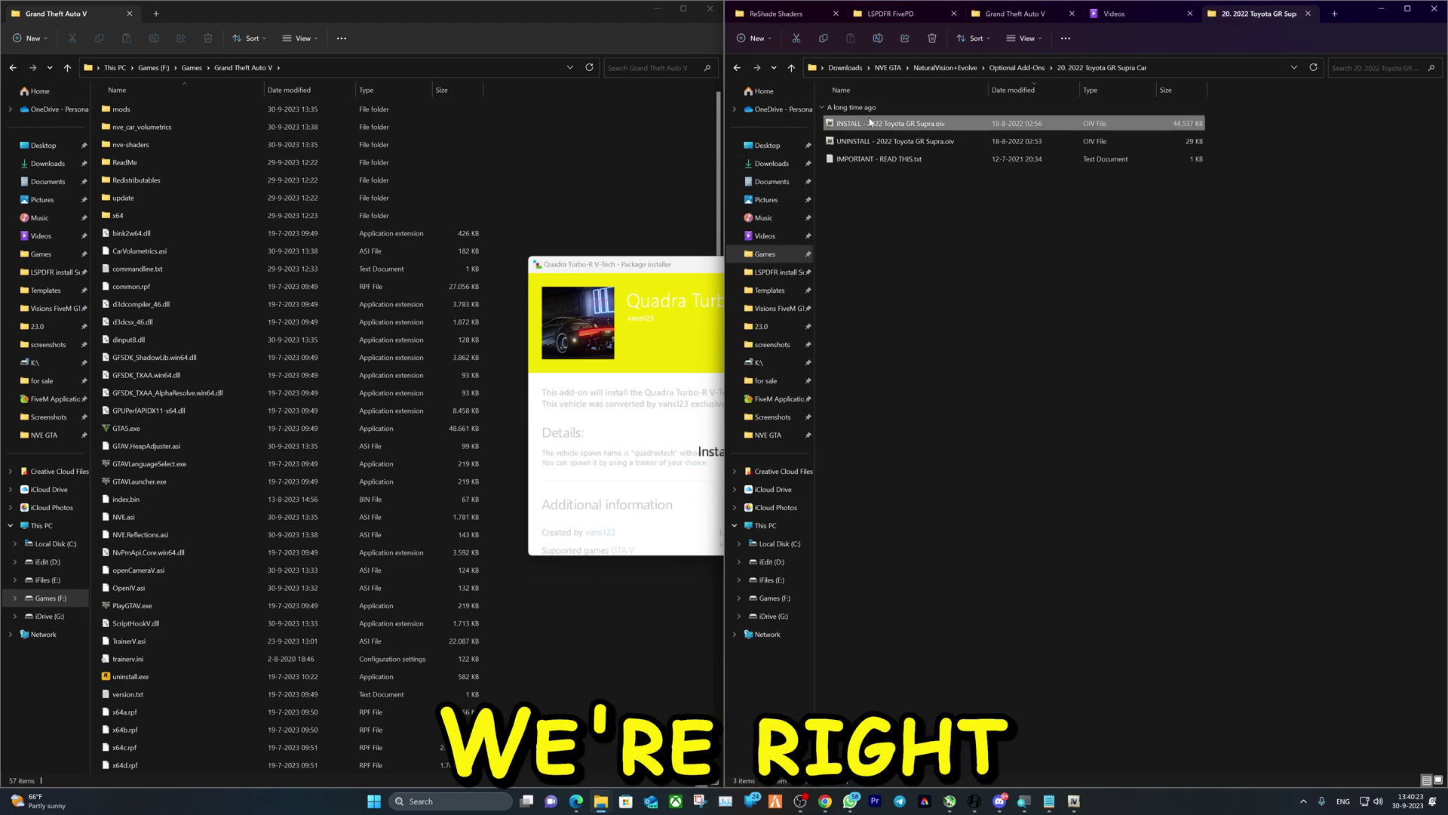
left_click(667, 265)
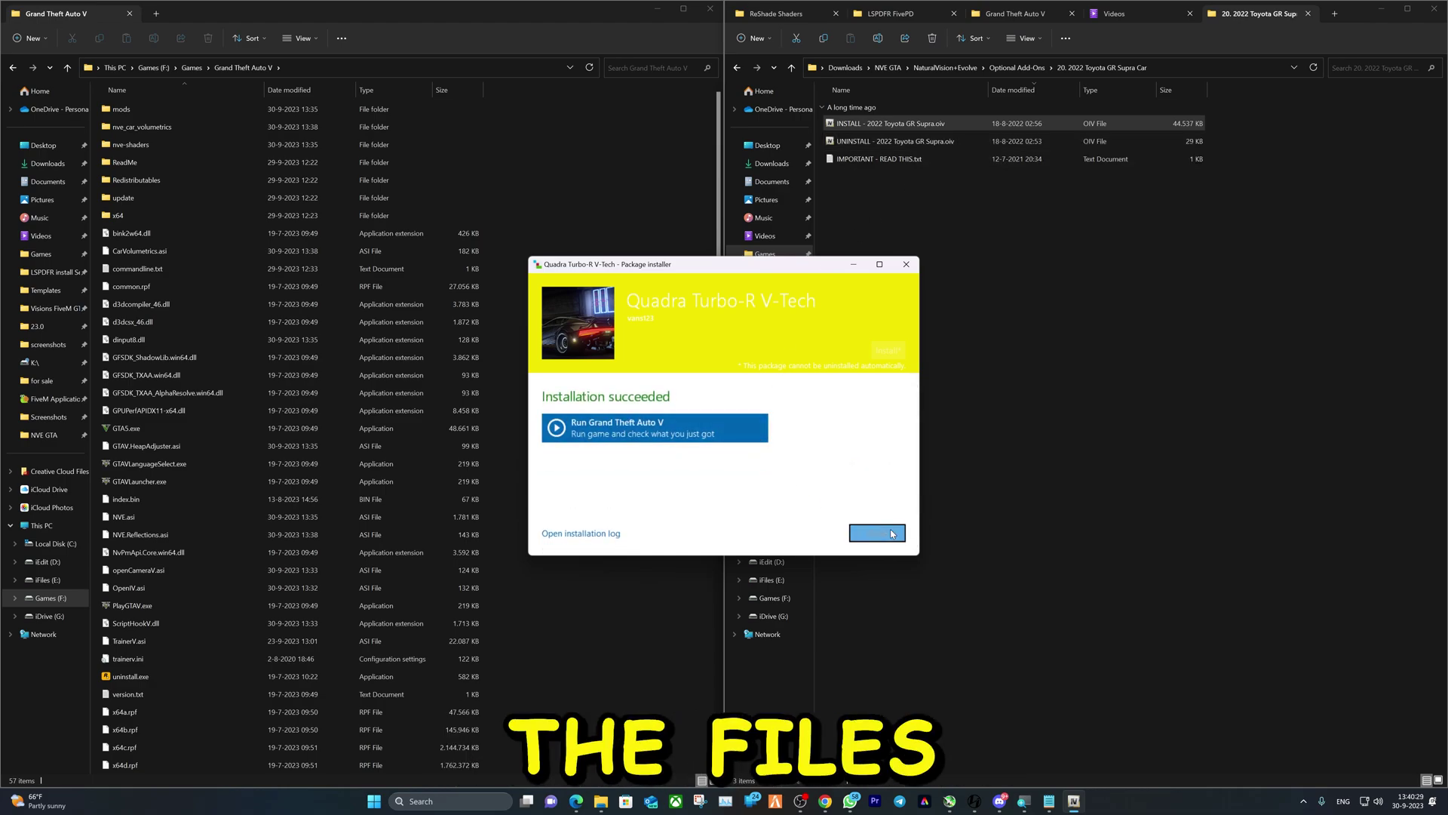
left_click(875, 530)
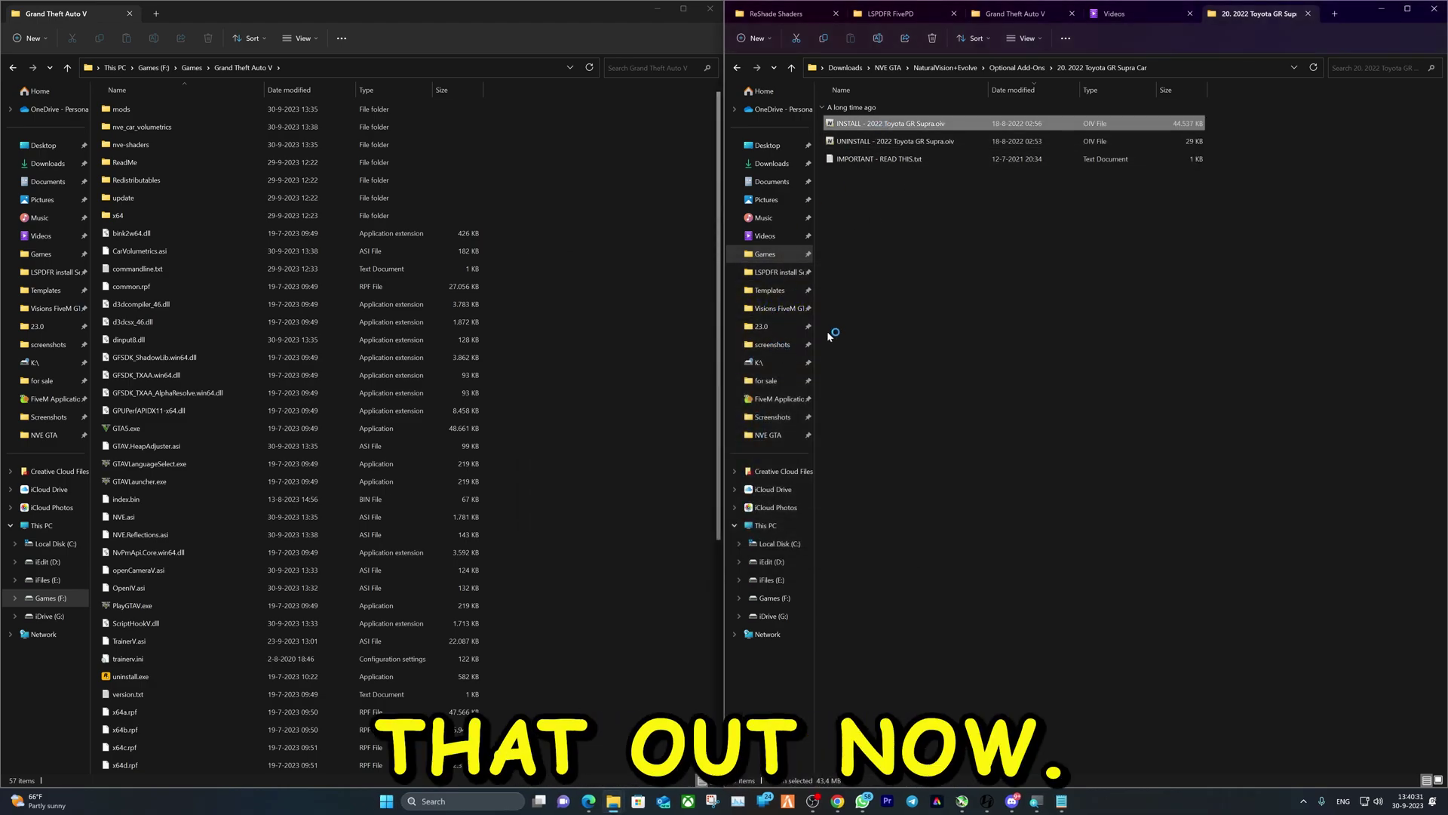
Go back to the NaturalVision+Evolve folder and open the ReShade Shaders folder
left_click(735, 67)
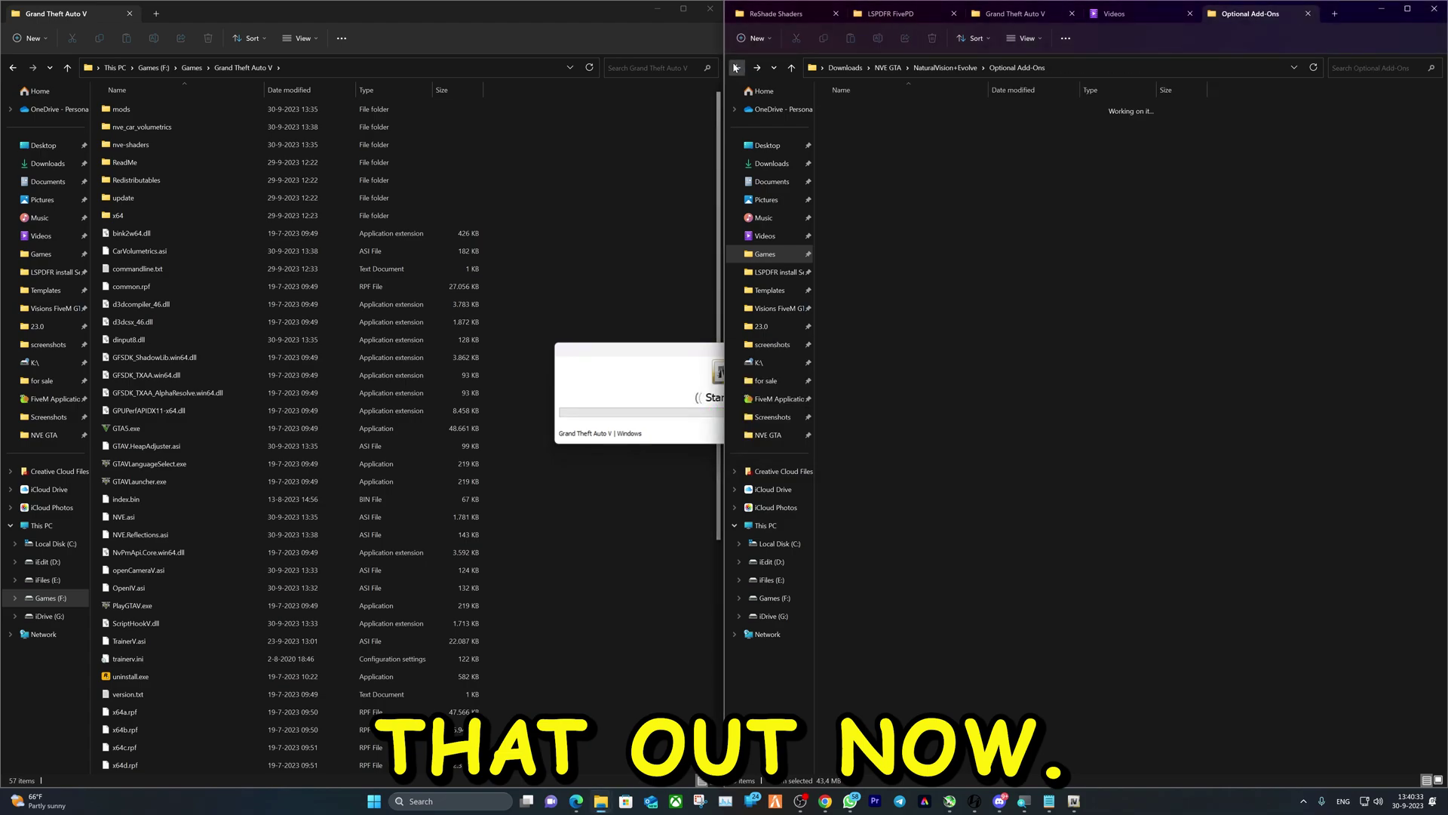
left_click(736, 67)
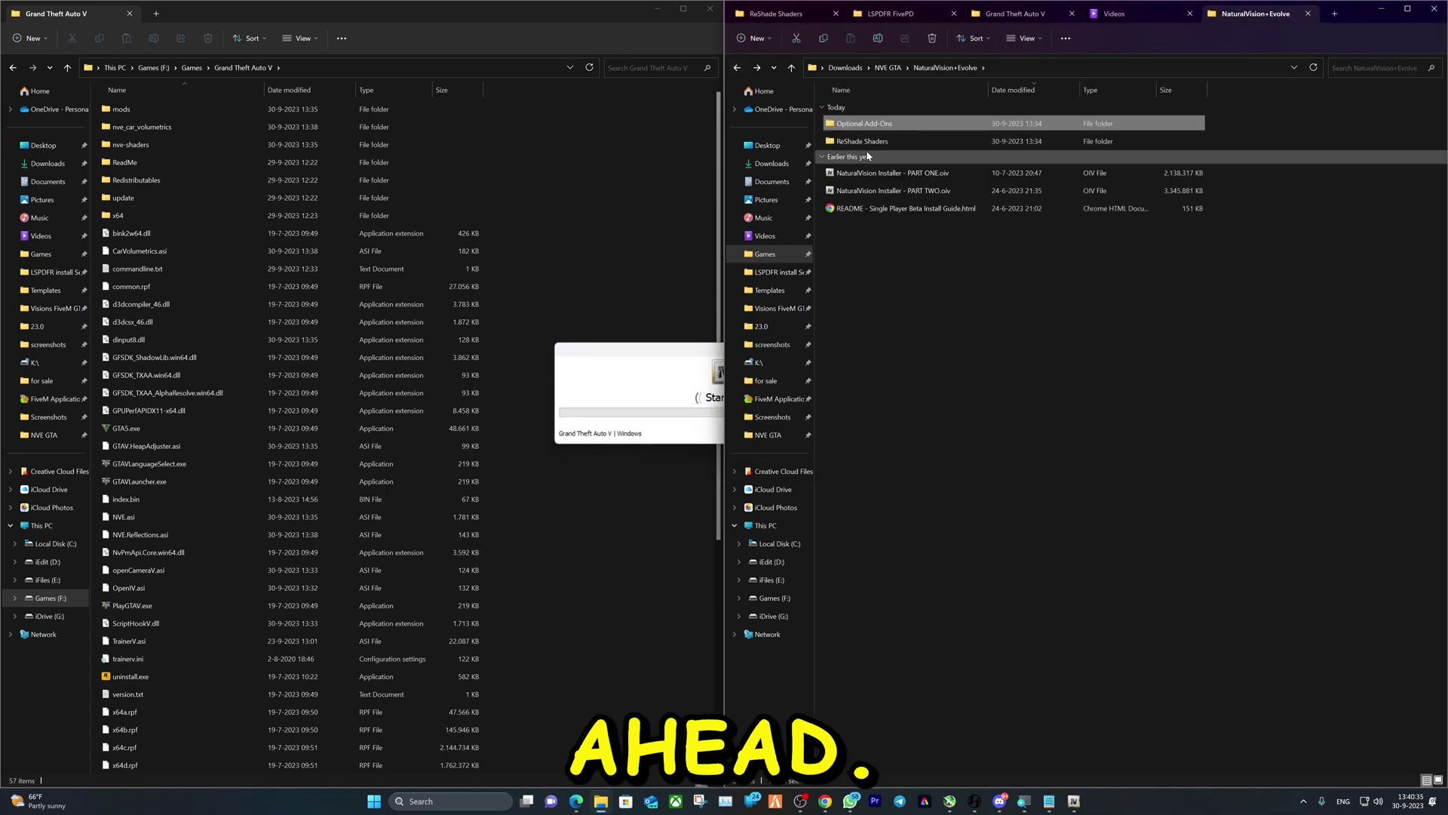
left_click(939, 147)
double_click(939, 141)
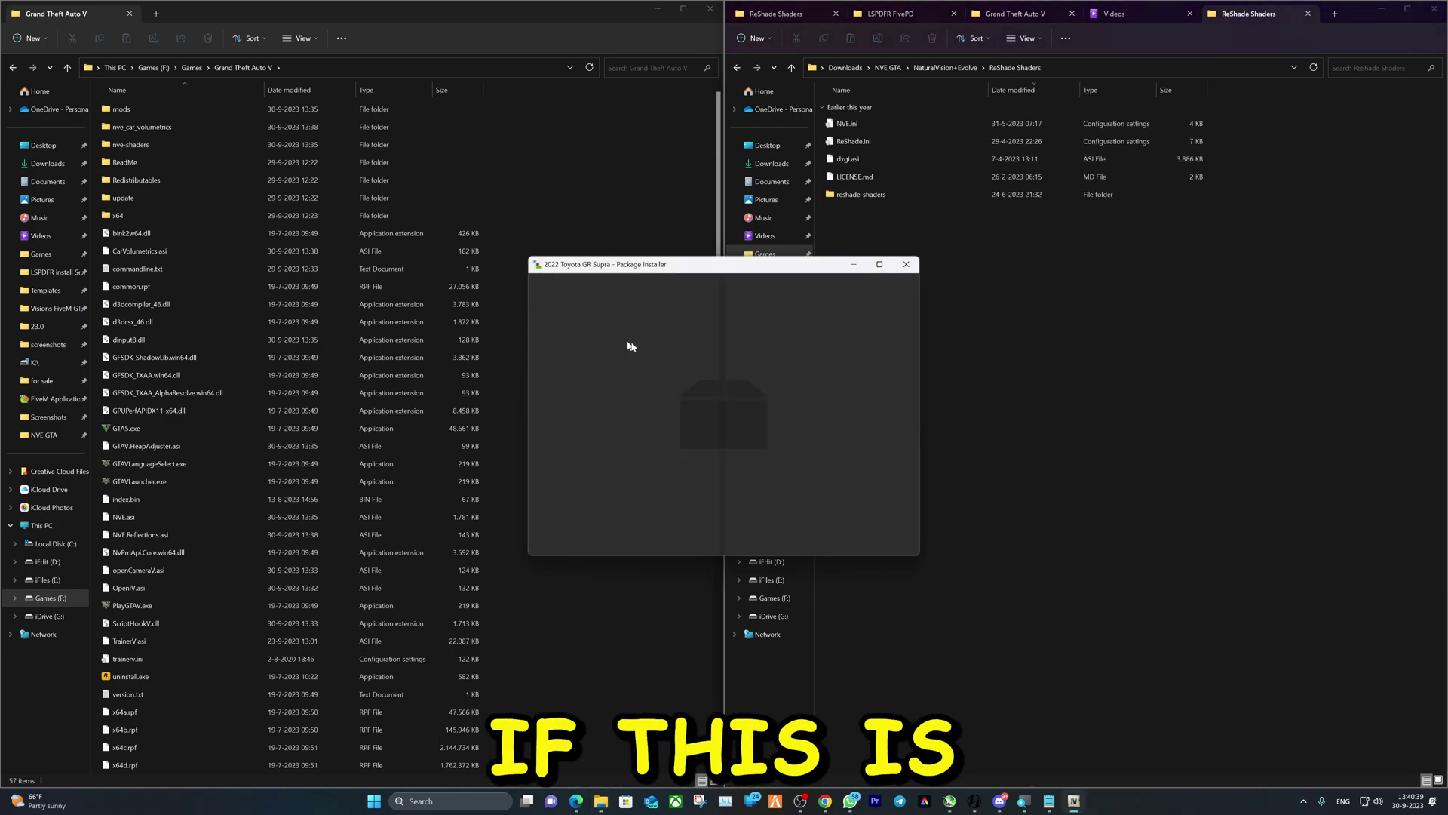
Install the 2022 Toyota GR Supra package into the mods folder
left_click(884, 352)
left_click(656, 381)
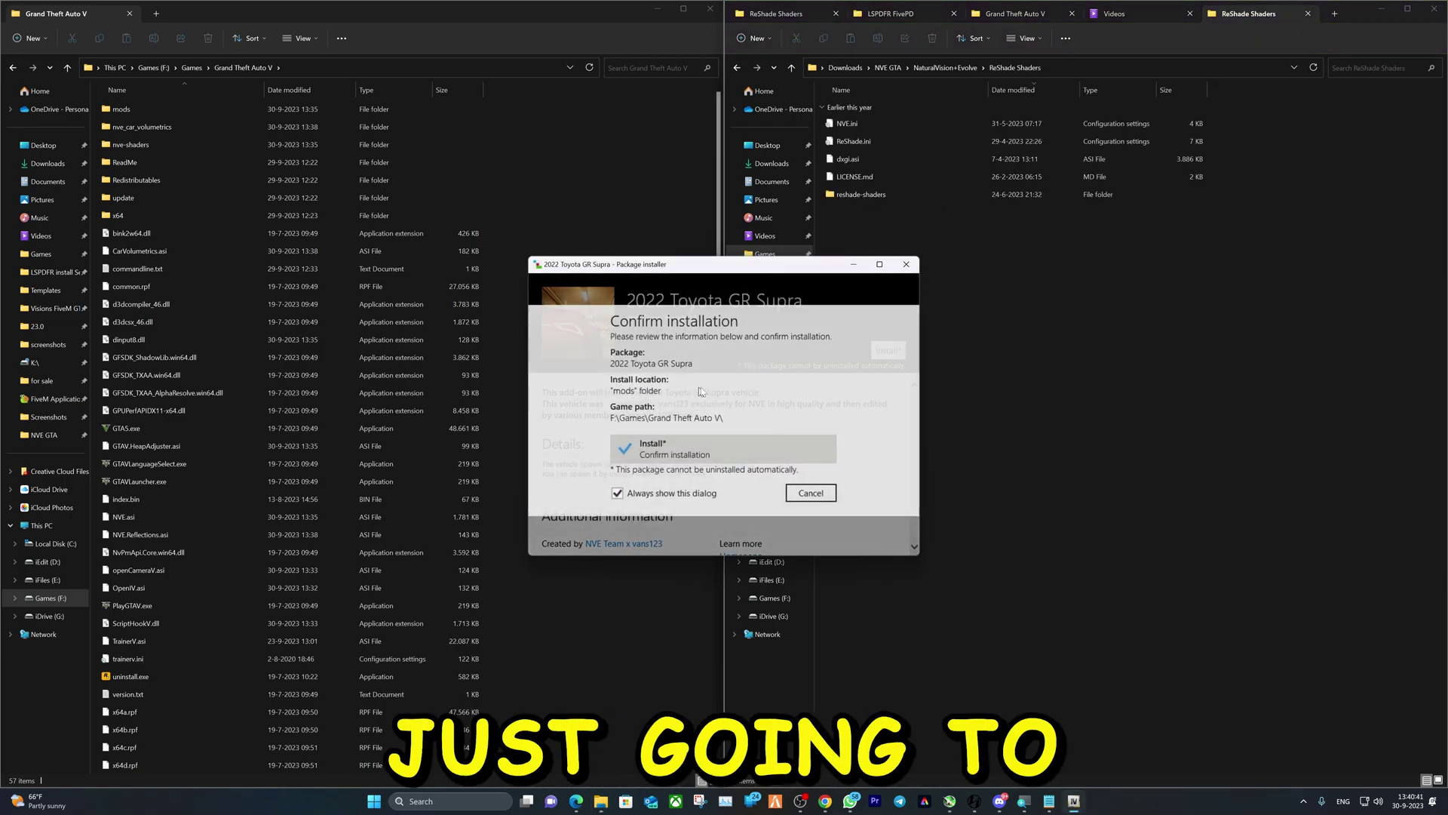
left_click(664, 456)
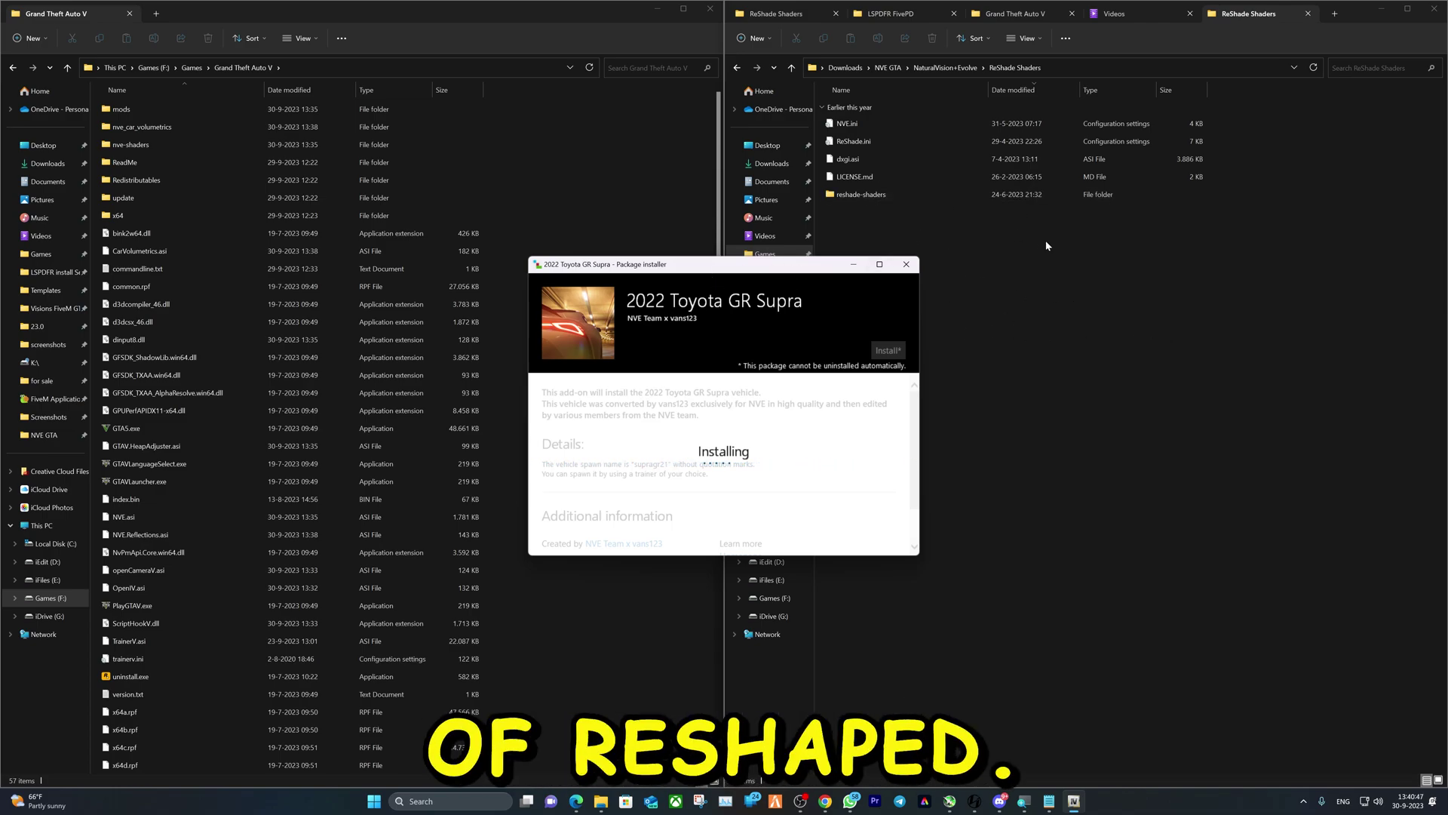
Copy everything in ReShade Shaders into the Grand Theft Auto V folder and close the finished Toyota GR Supra installer
left_click_drag(1047, 242, 837, 110)
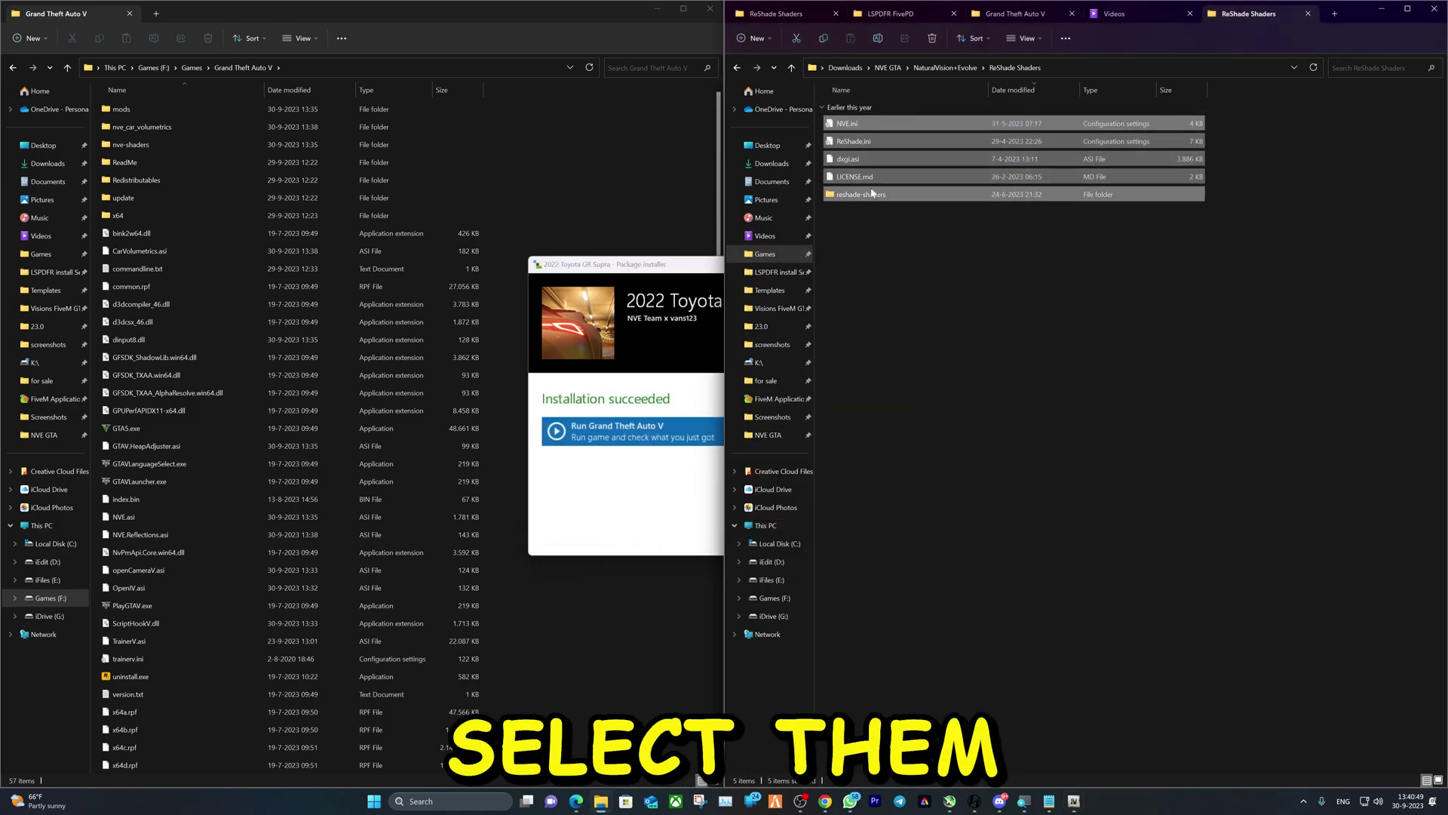
left_click_drag(872, 194, 624, 126)
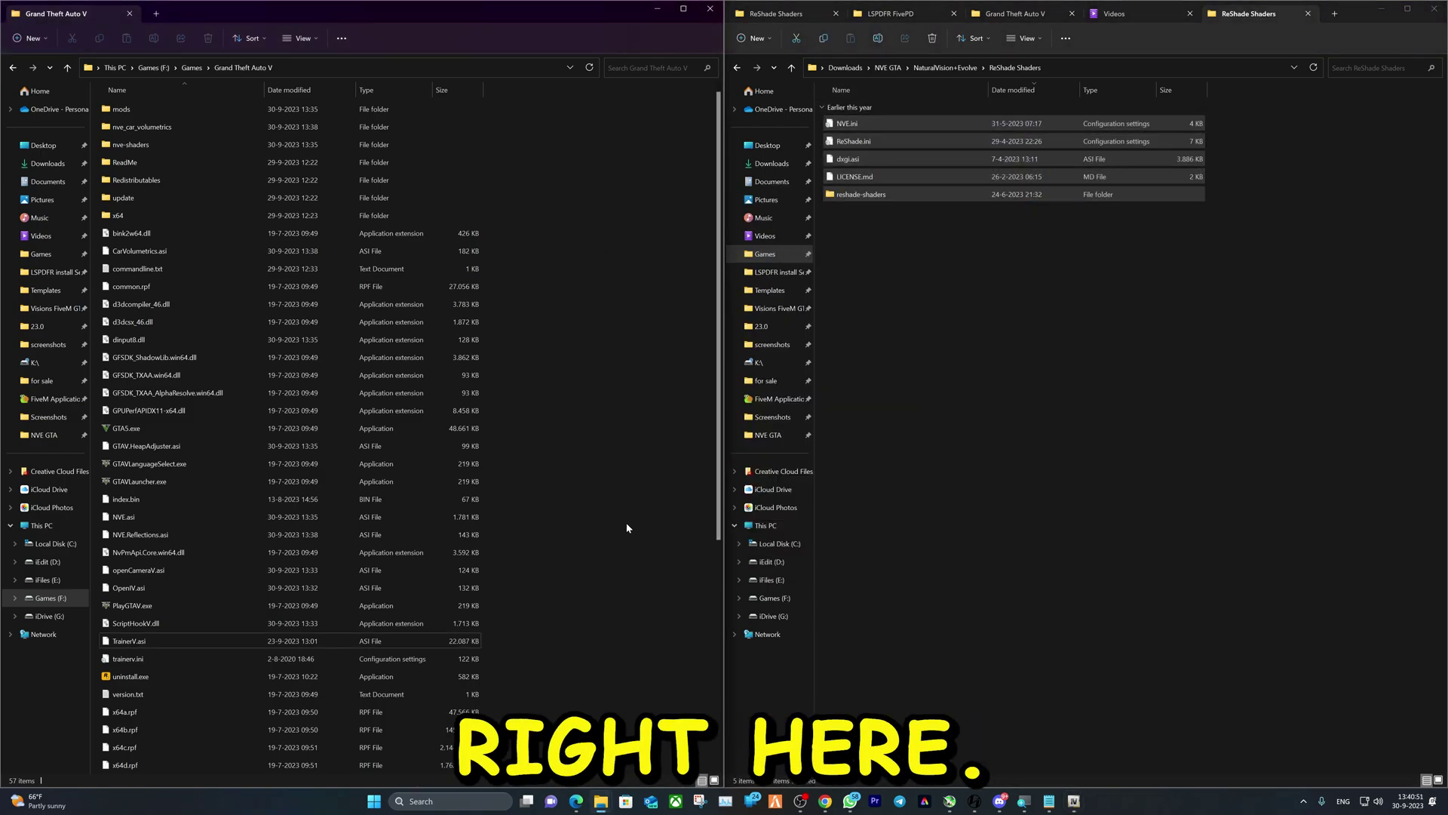
left_click(1071, 801)
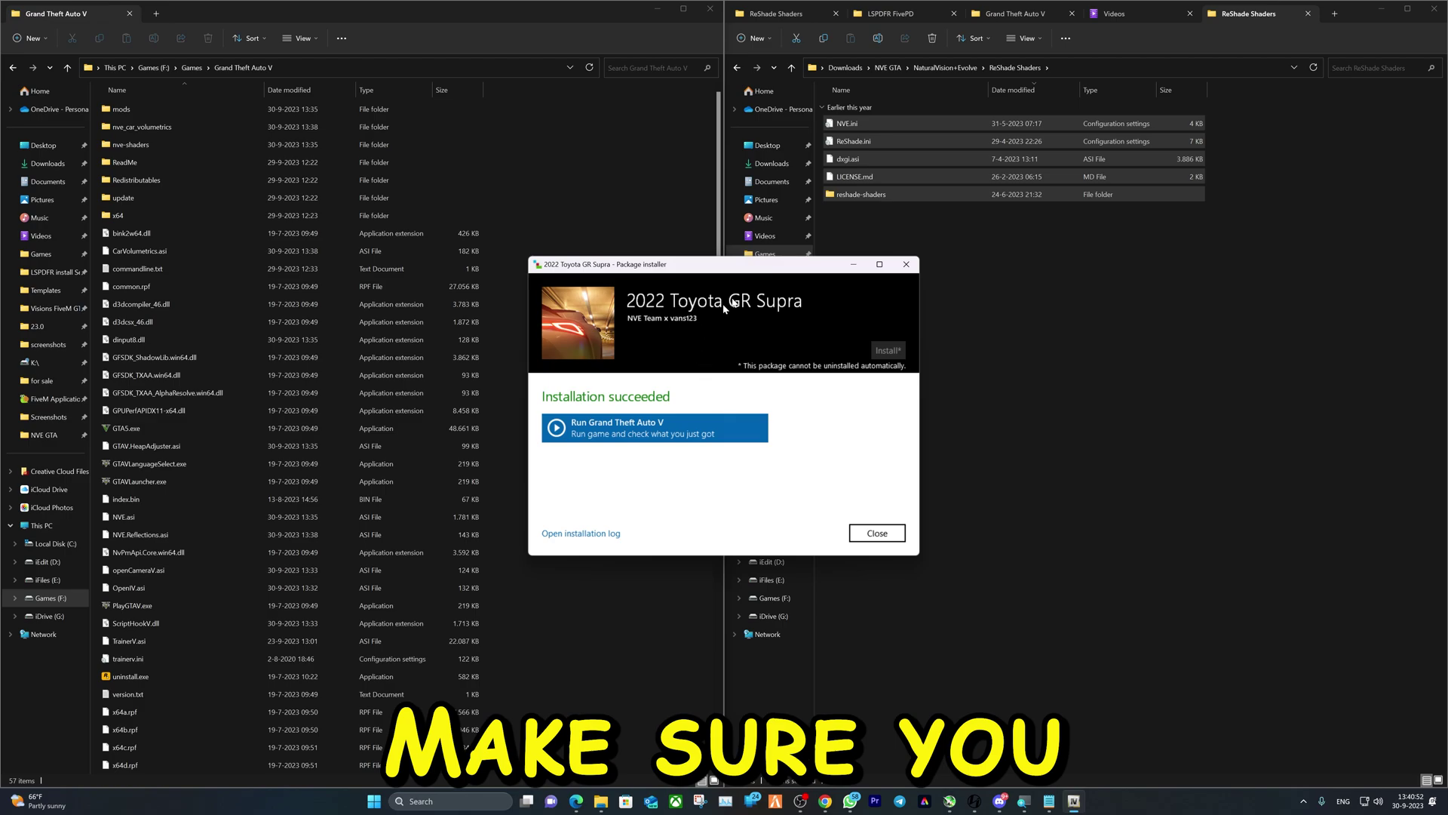
left_click(878, 532)
Set GTA5.exe in the Grand Theft Auto V folder to run in compatibility mode for Windows 7 and apply the change
scroll(325, 377, "down", 4)
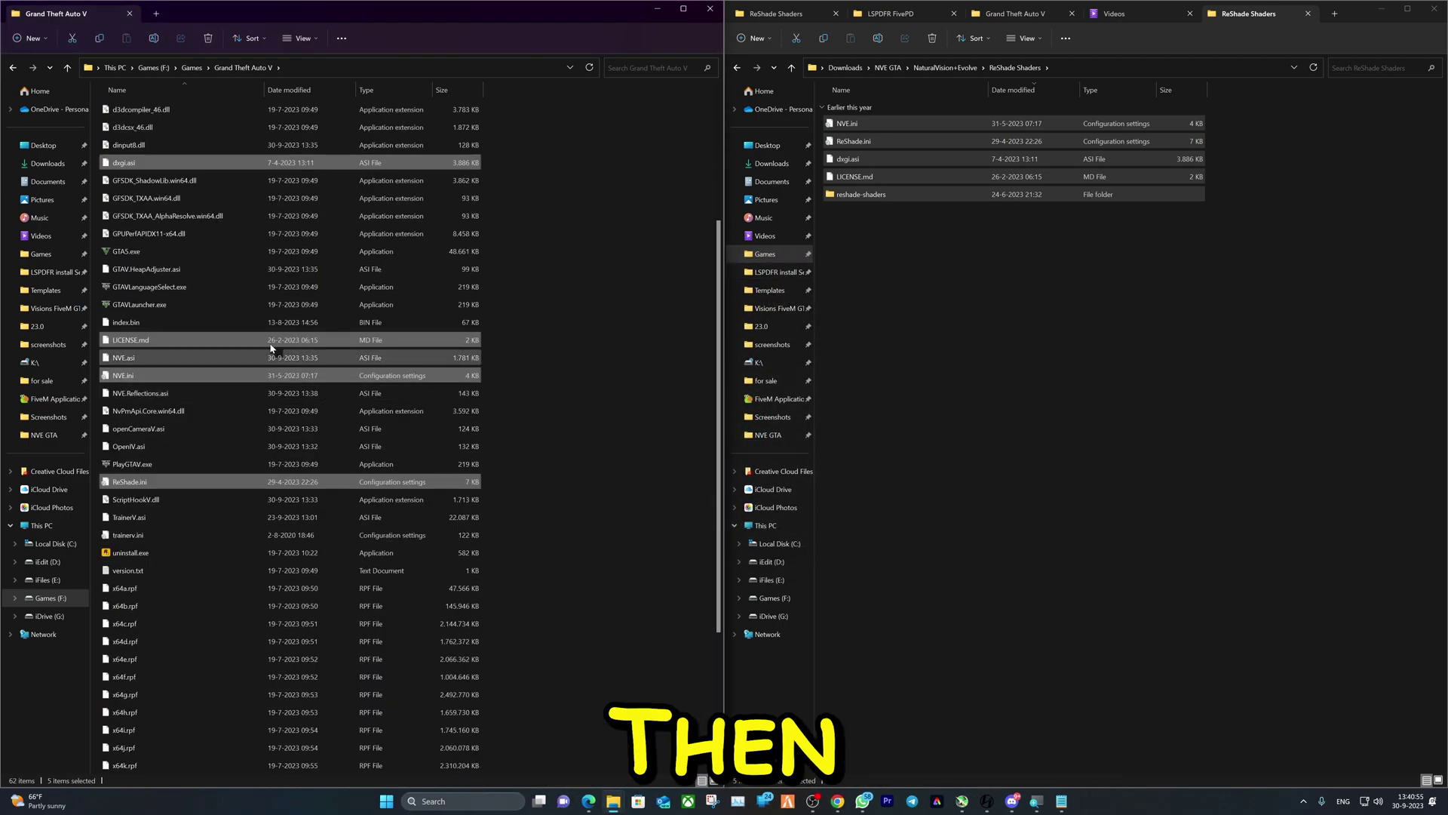
left_click(151, 251)
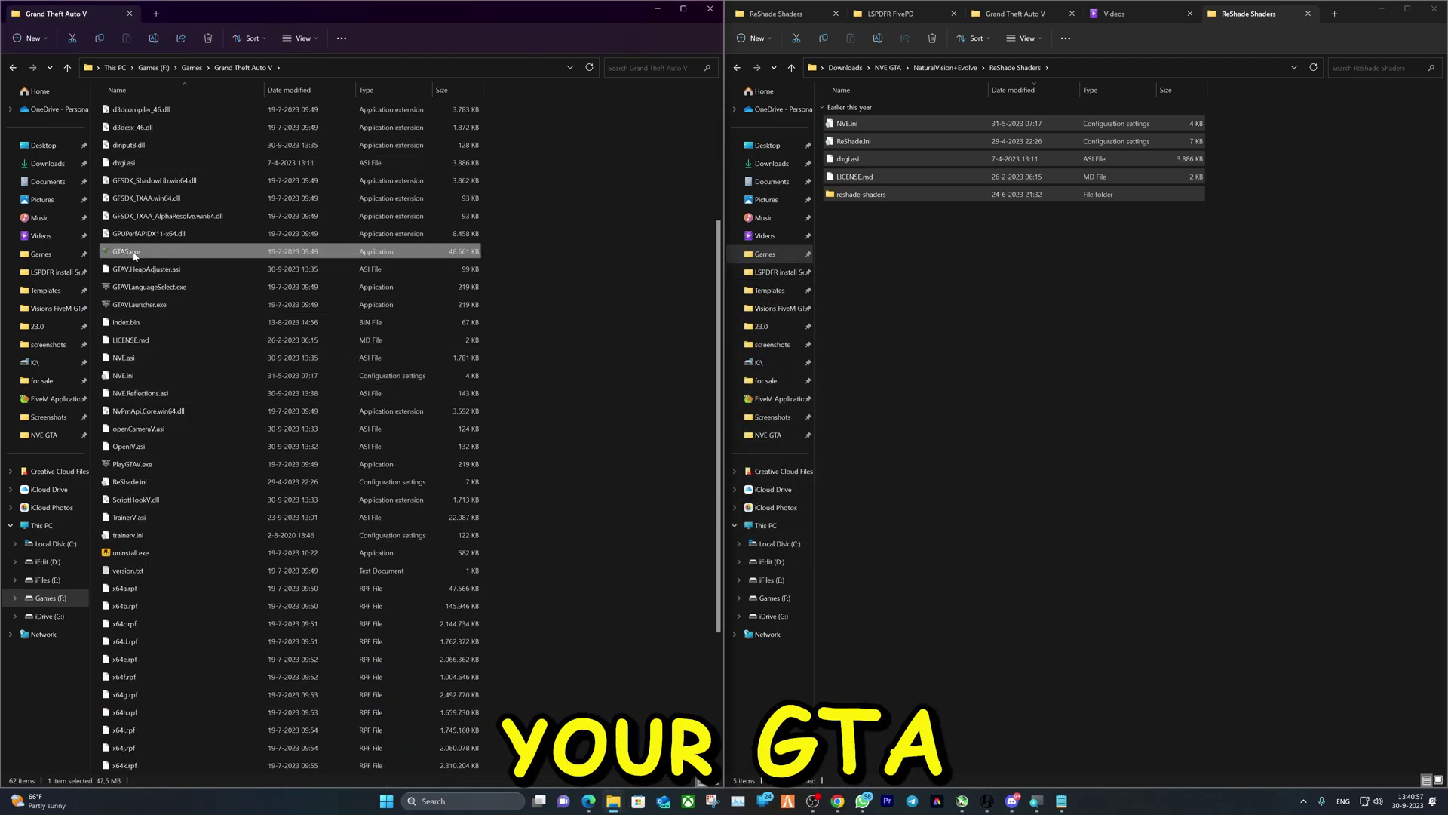
right_click(136, 253)
left_click(205, 397)
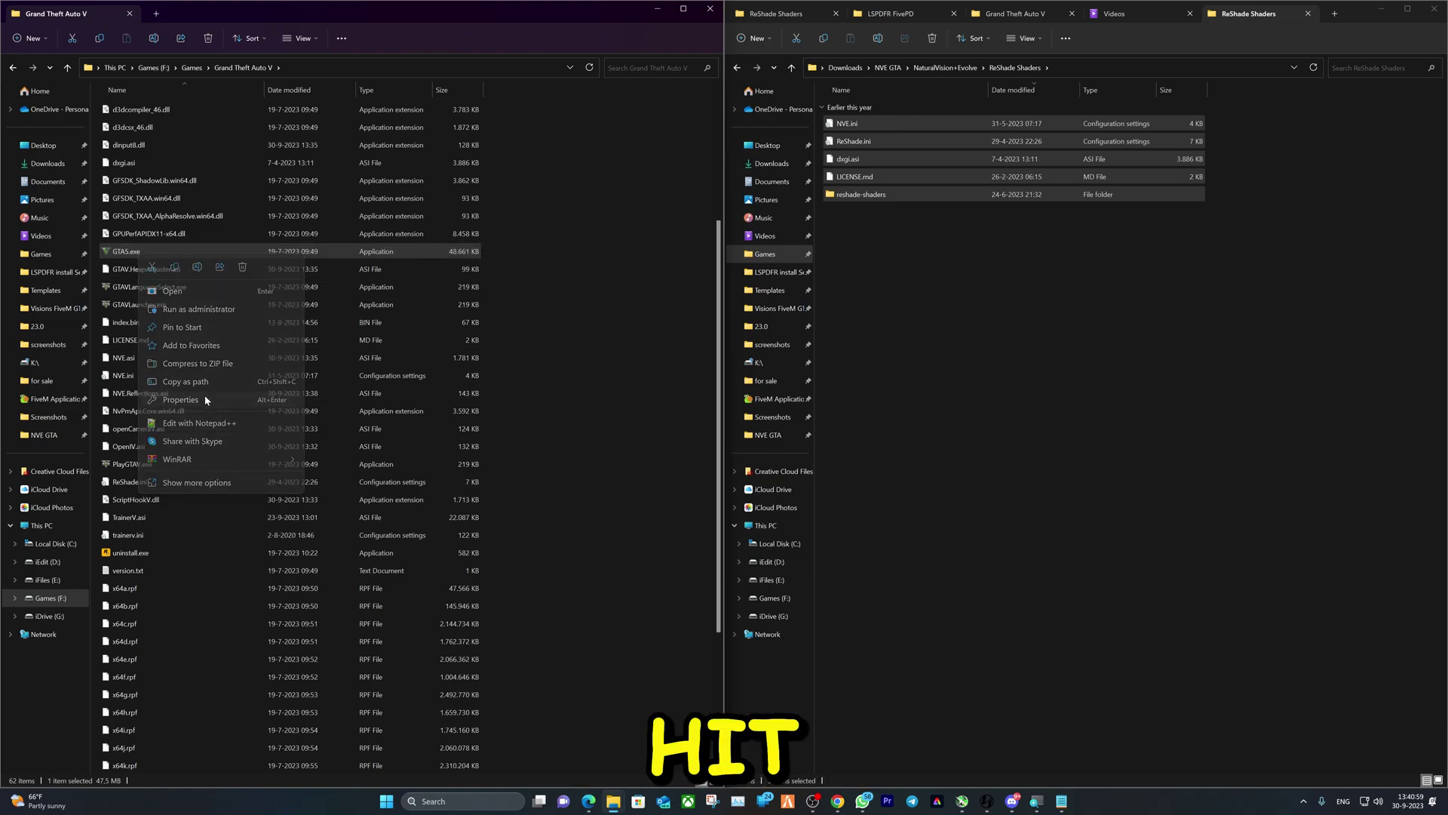
left_click(230, 293)
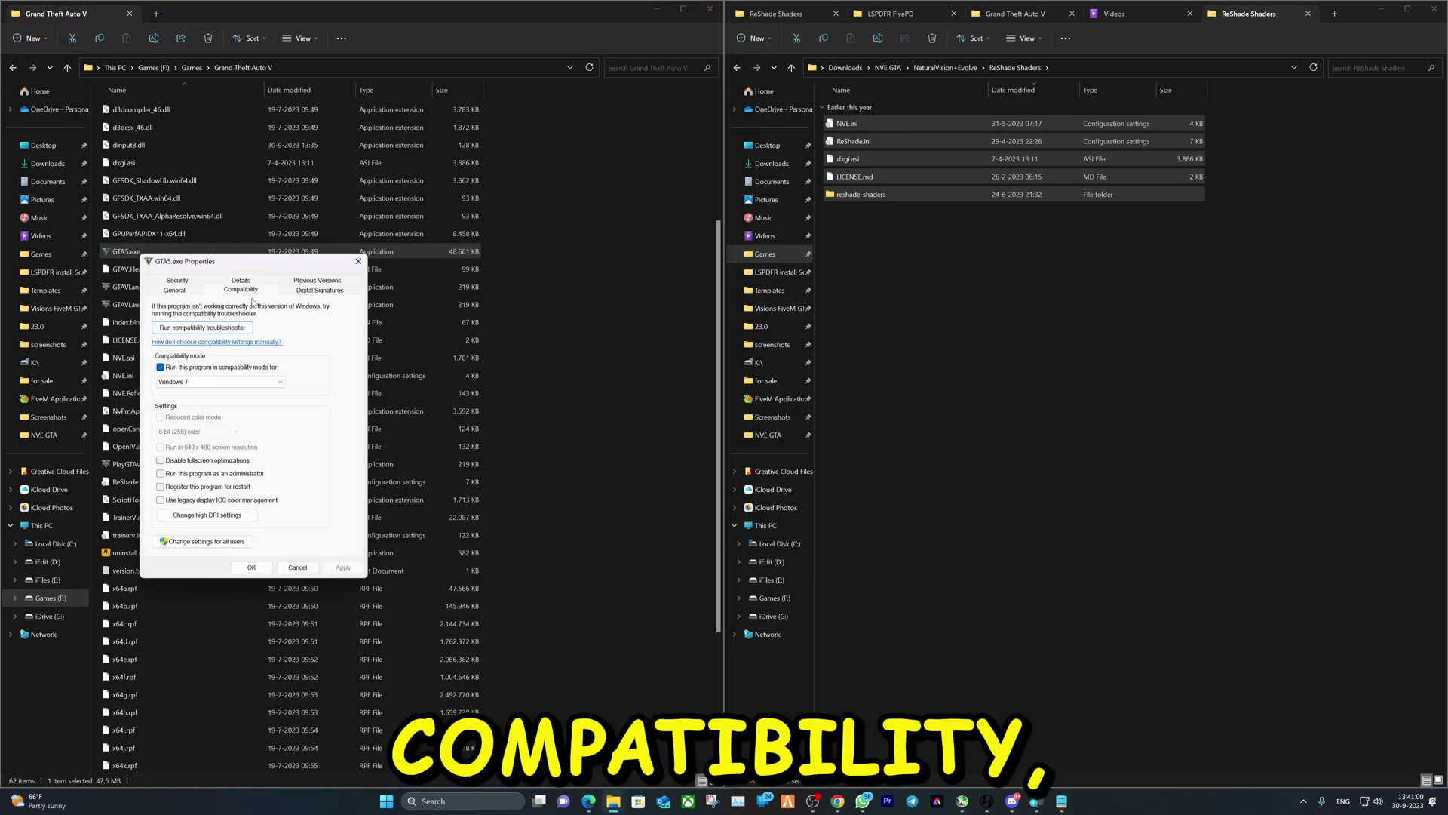
left_click(161, 368)
left_click(161, 368)
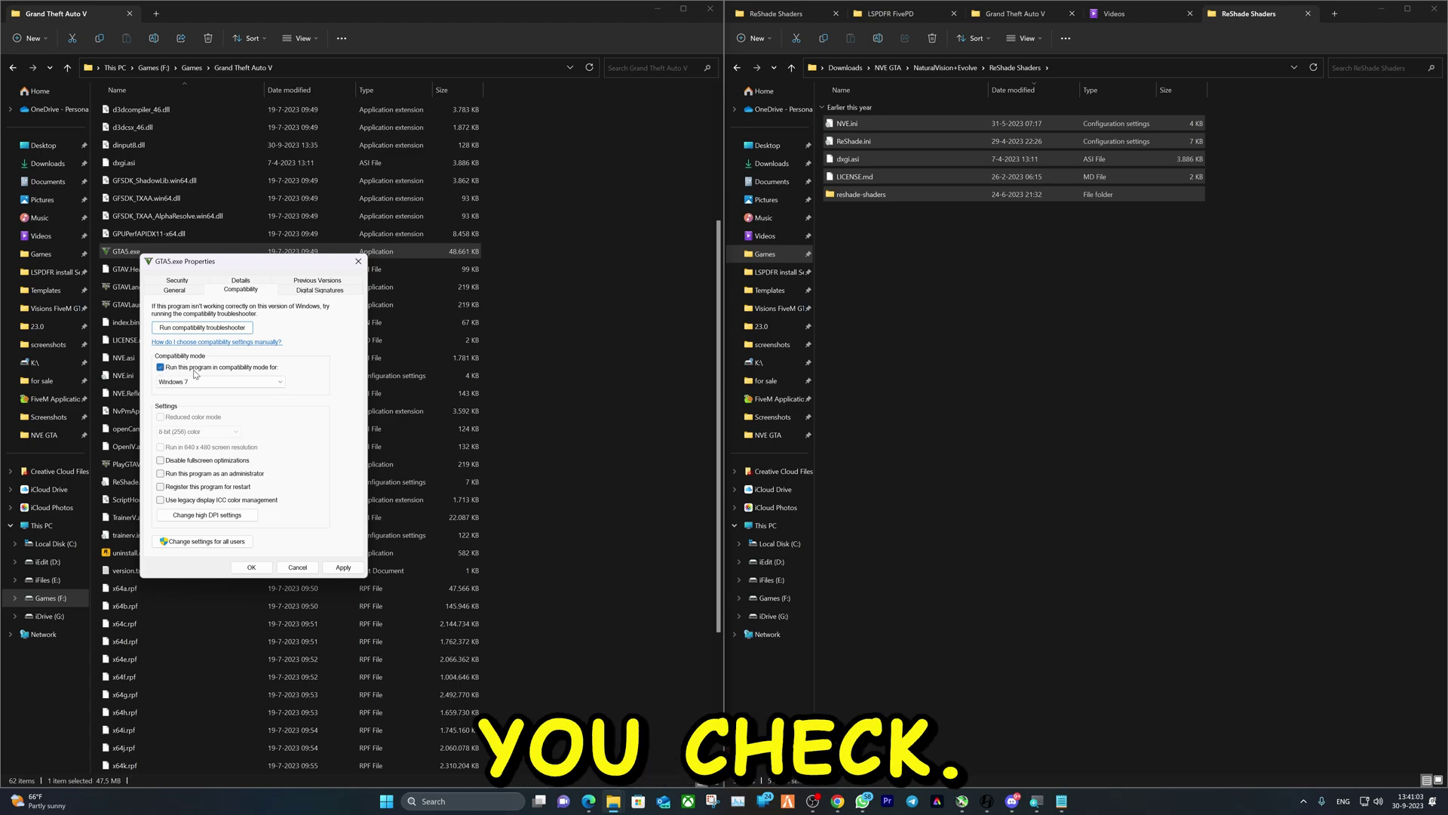
left_click(243, 383)
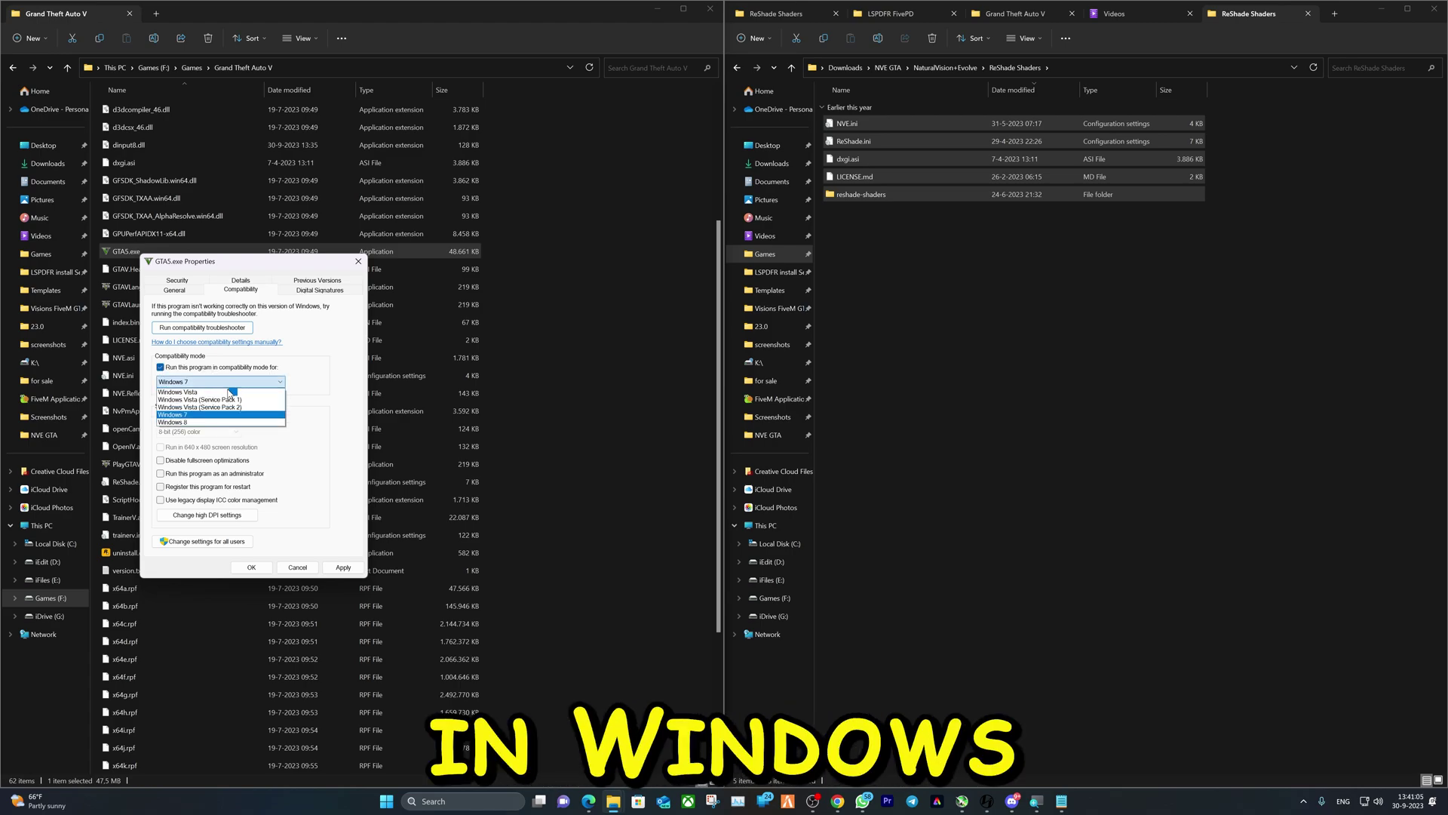
left_click(198, 414)
left_click(344, 568)
left_click(251, 567)
Set PlayGTAV.exe to run in compatibility mode for Windows 7 and save its properties
scroll(291, 360, "down", 4)
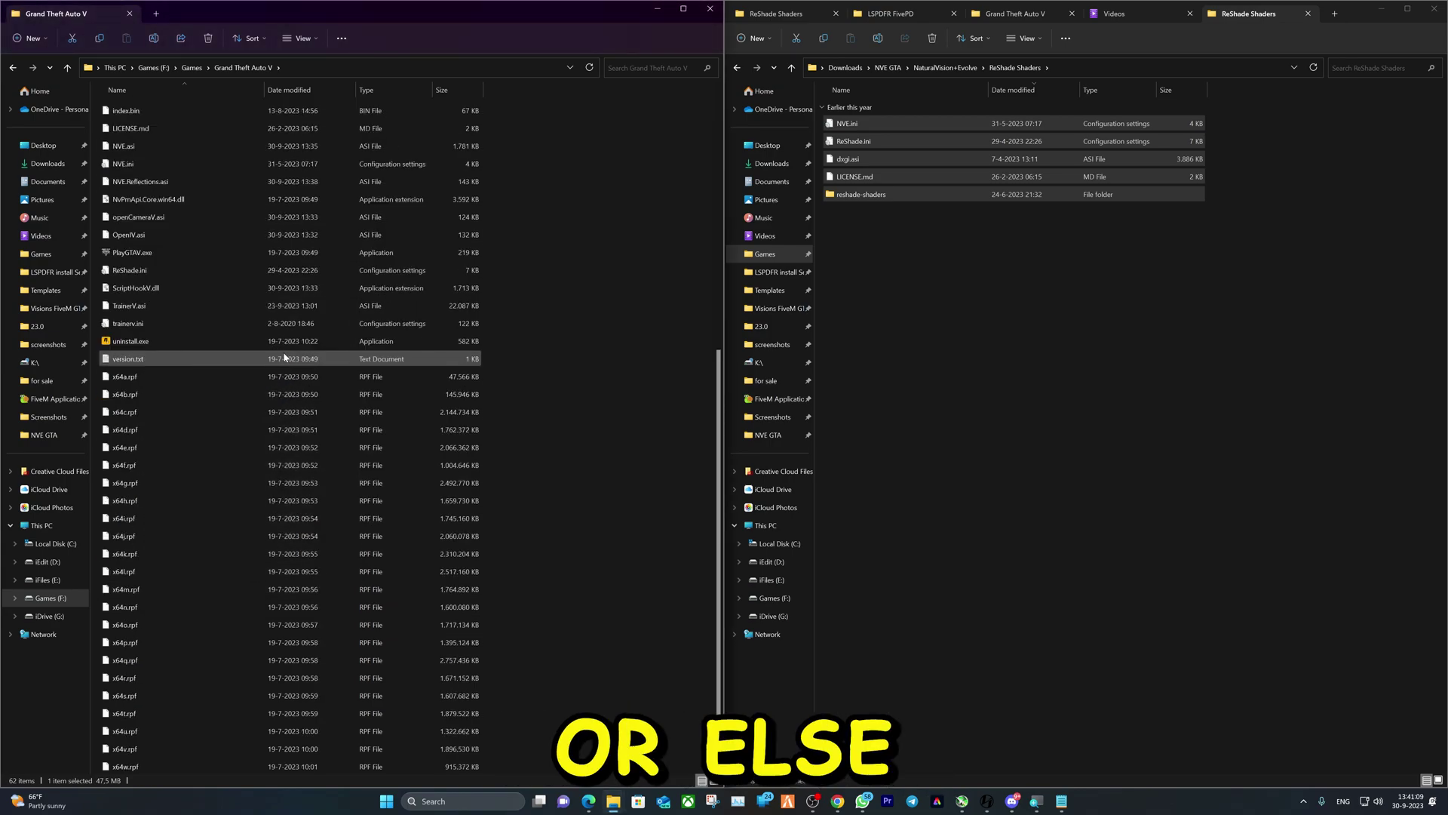
left_click(115, 255)
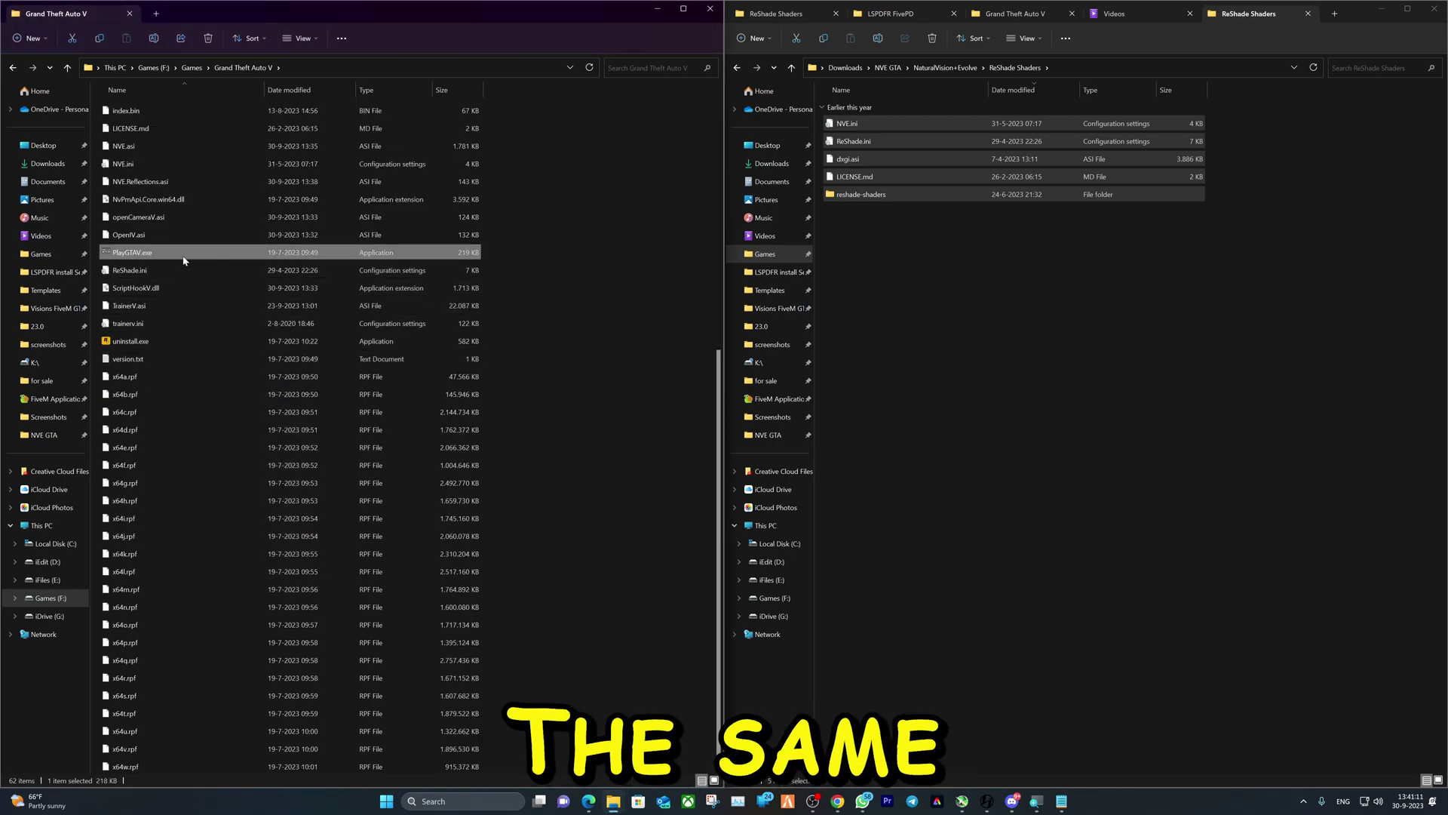
right_click(159, 257)
left_click(213, 393)
left_click(260, 288)
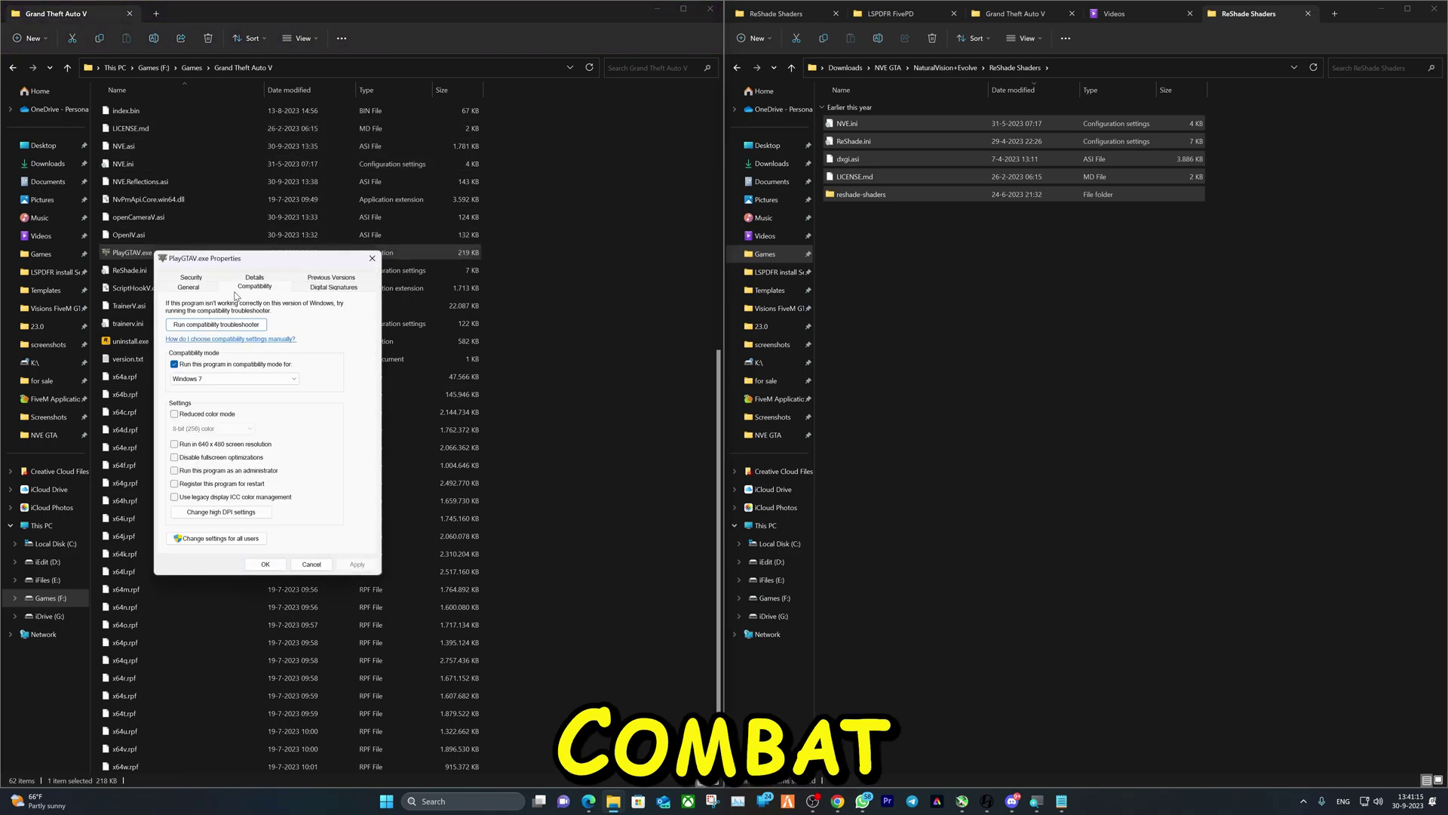
left_click(196, 368)
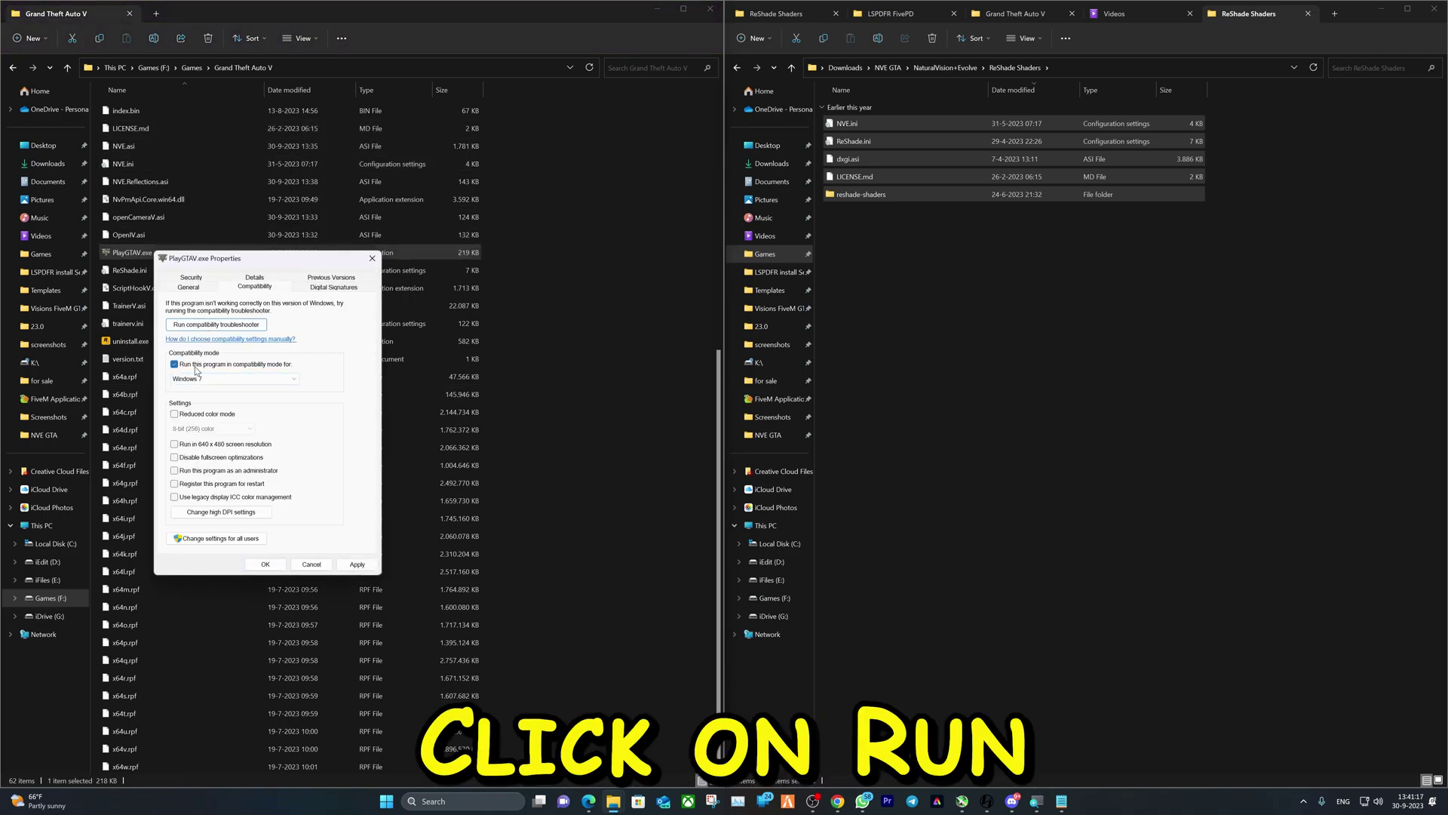
left_click(197, 378)
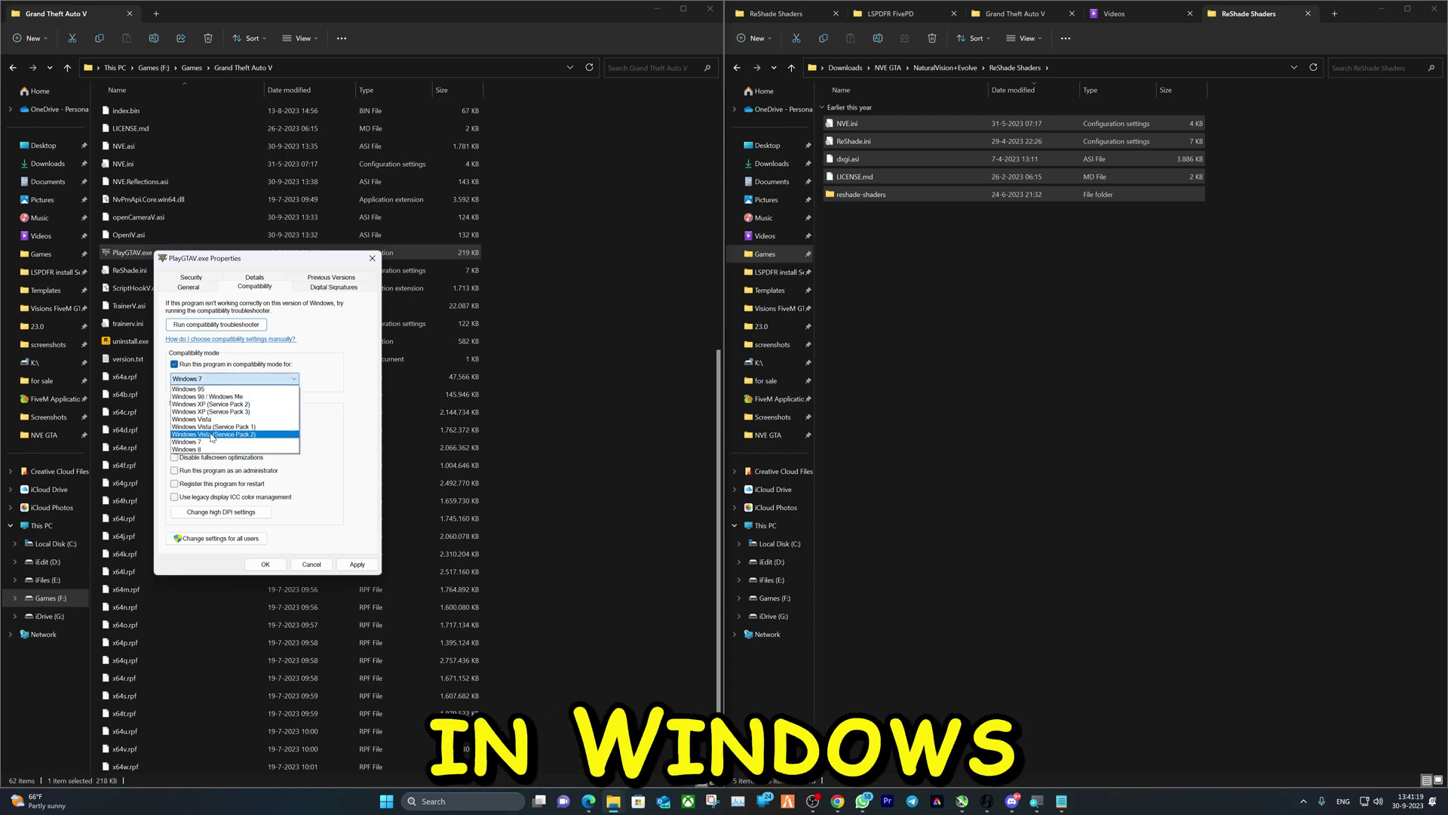
left_click(199, 443)
left_click(266, 564)
Start Grand Theft Auto V from the Rockstar Games Launcher and cancel the in-game cheat code prompt
scroll(513, 438, "up", 8)
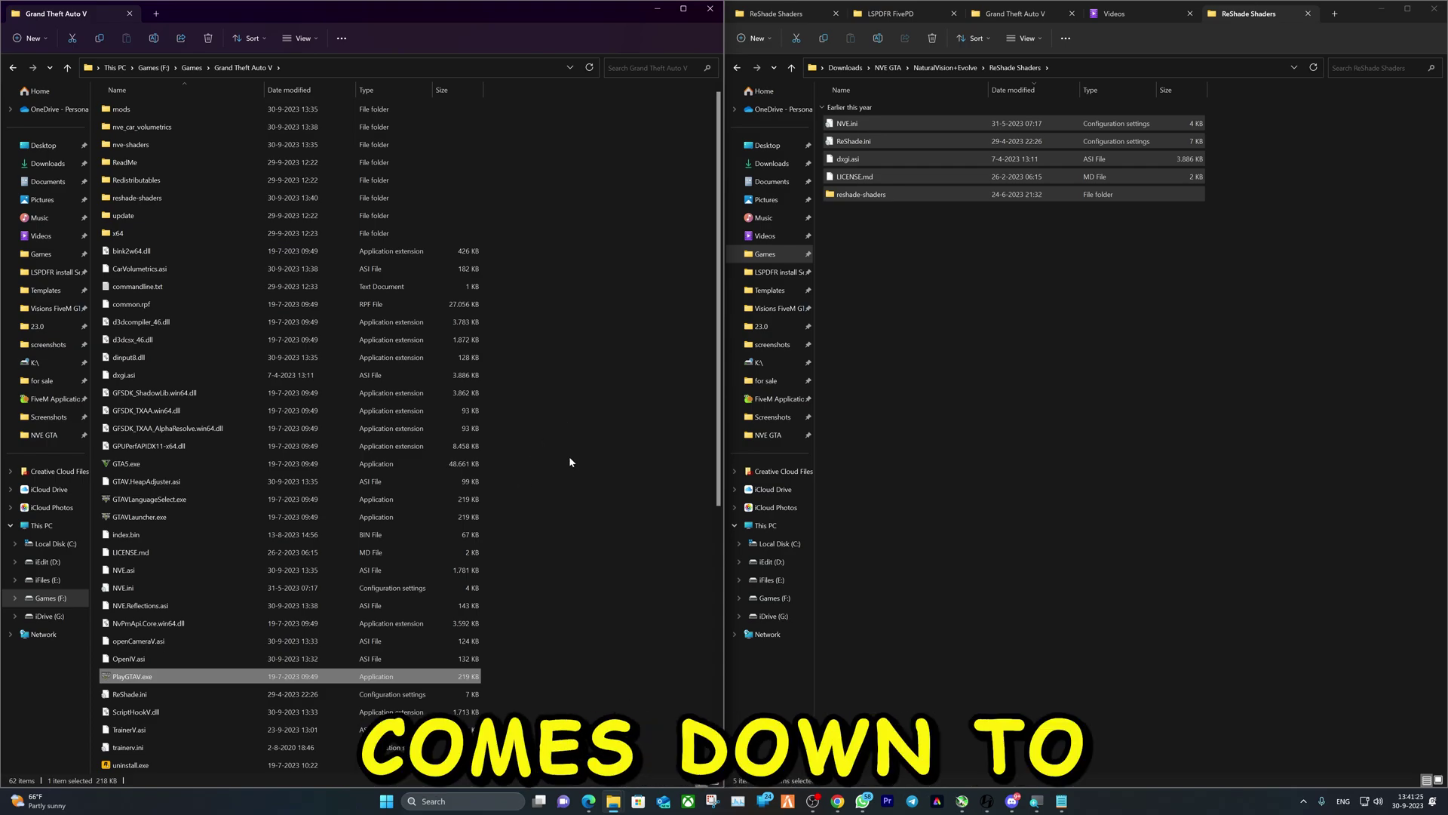
left_click(386, 801)
left_click(594, 473)
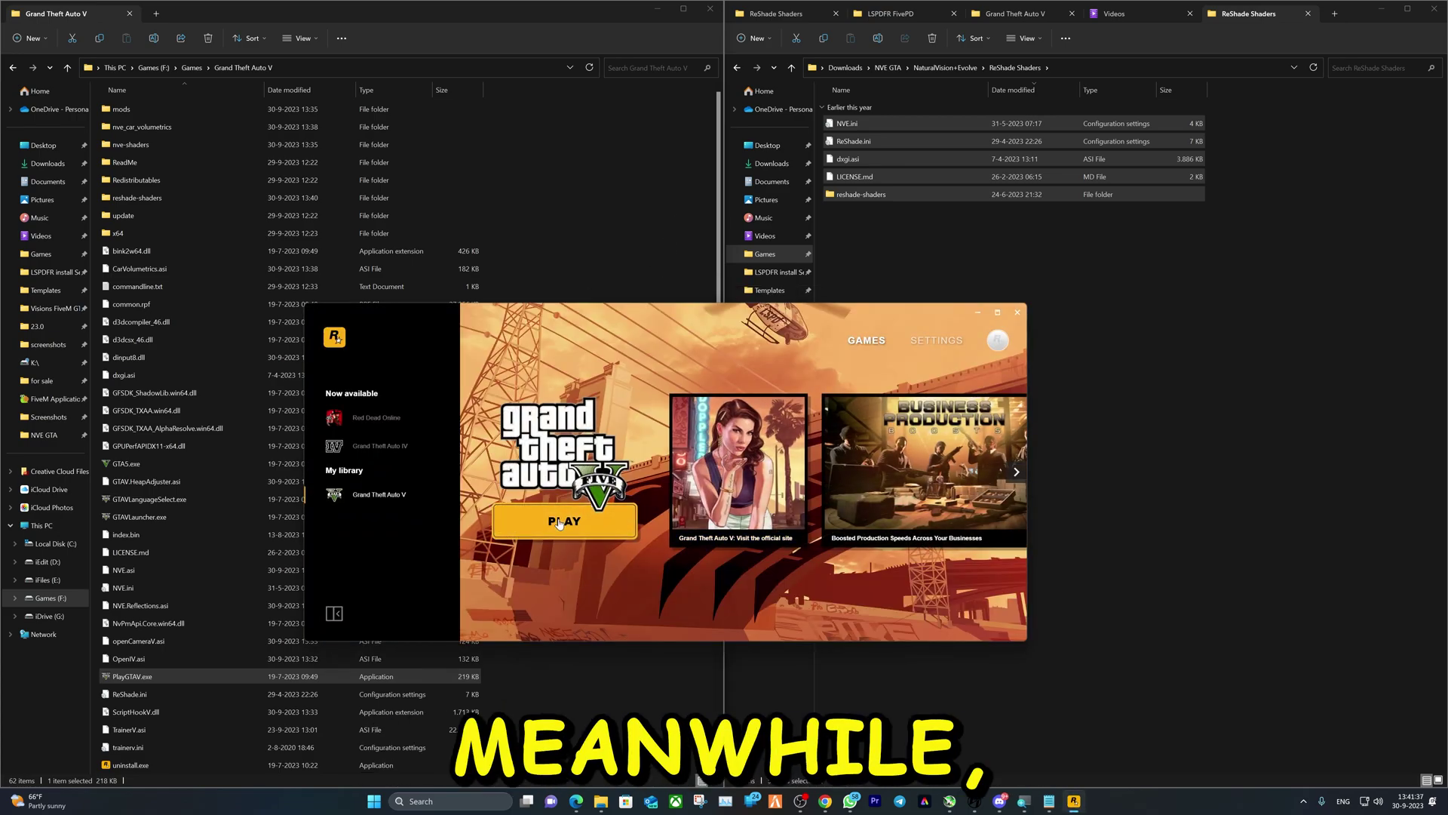
left_click(564, 521)
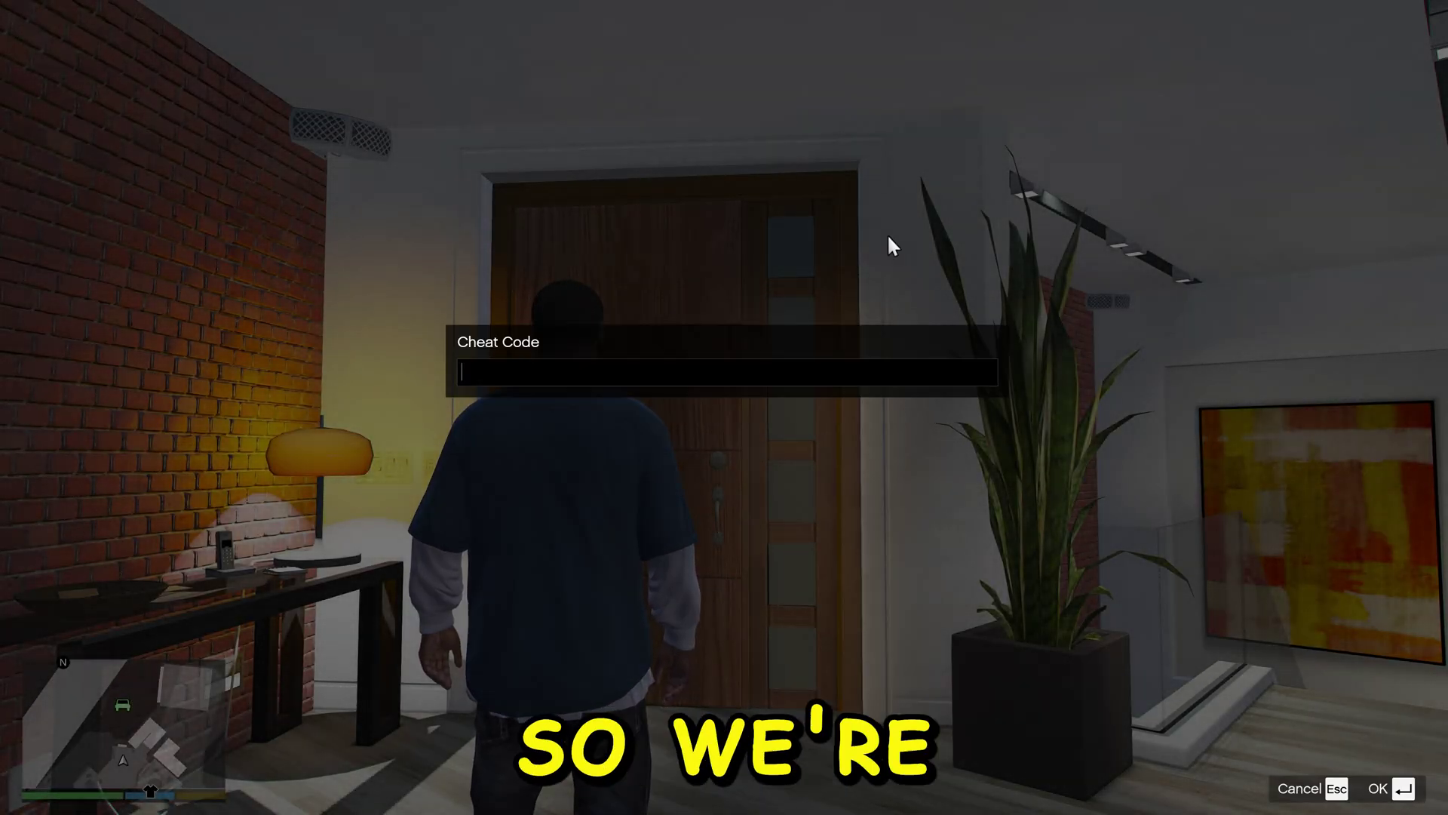
key("Escape")
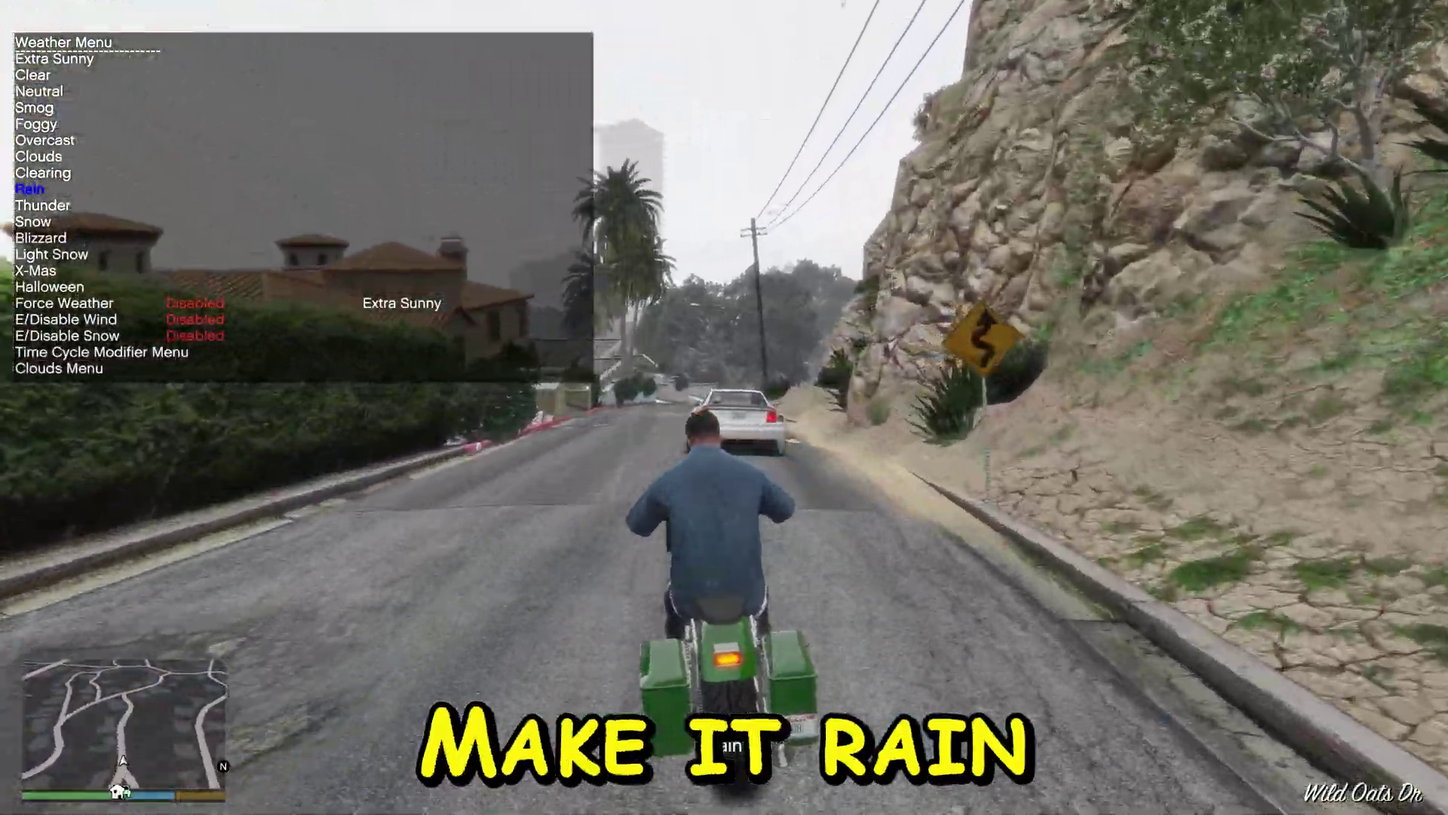
Set the in-game time to Evening (23) with the trainer and close its menu
key("BackSpace")
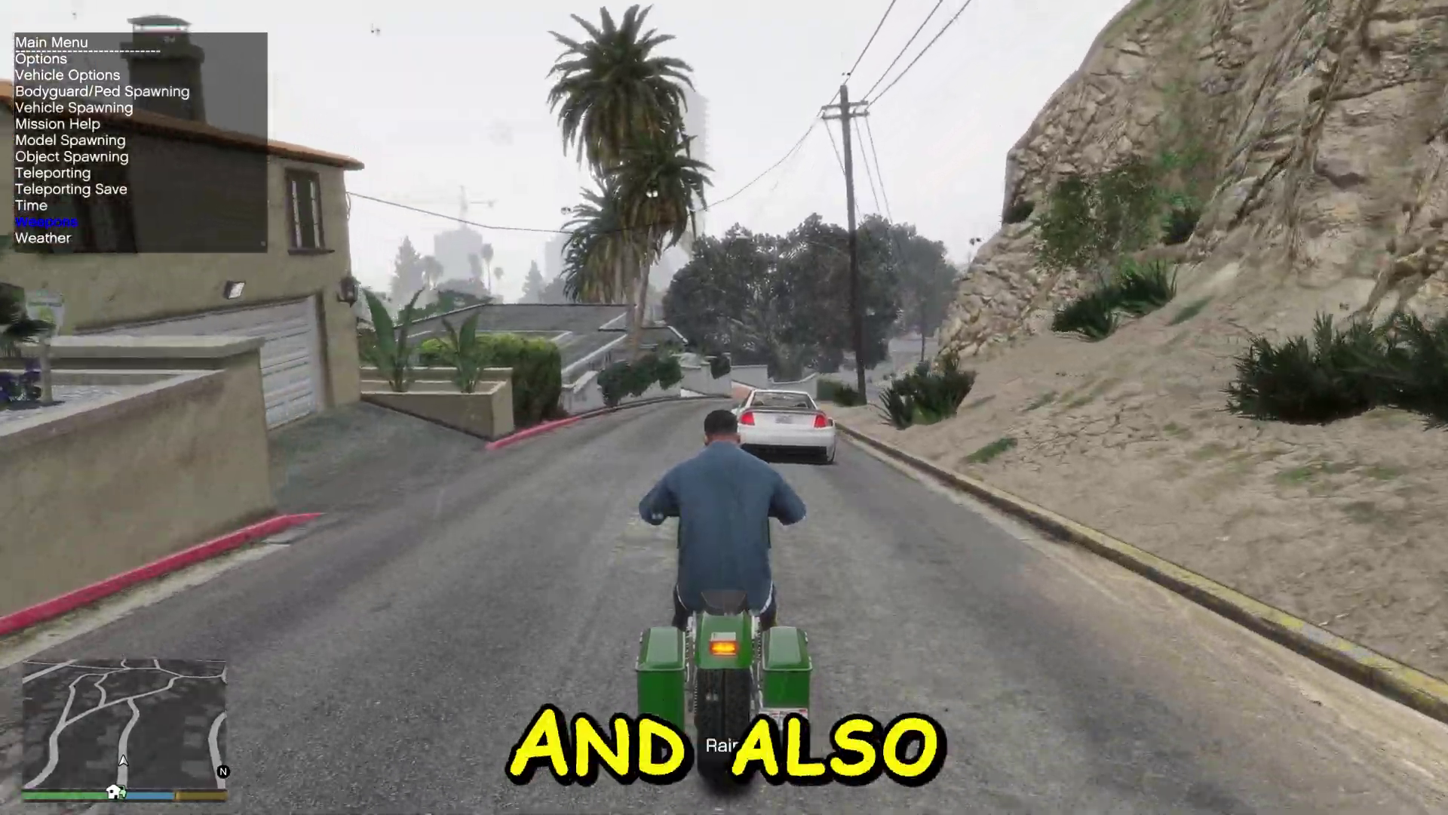
key("Up")
key("Return")
key("Down")
key("Down")
key("Down")
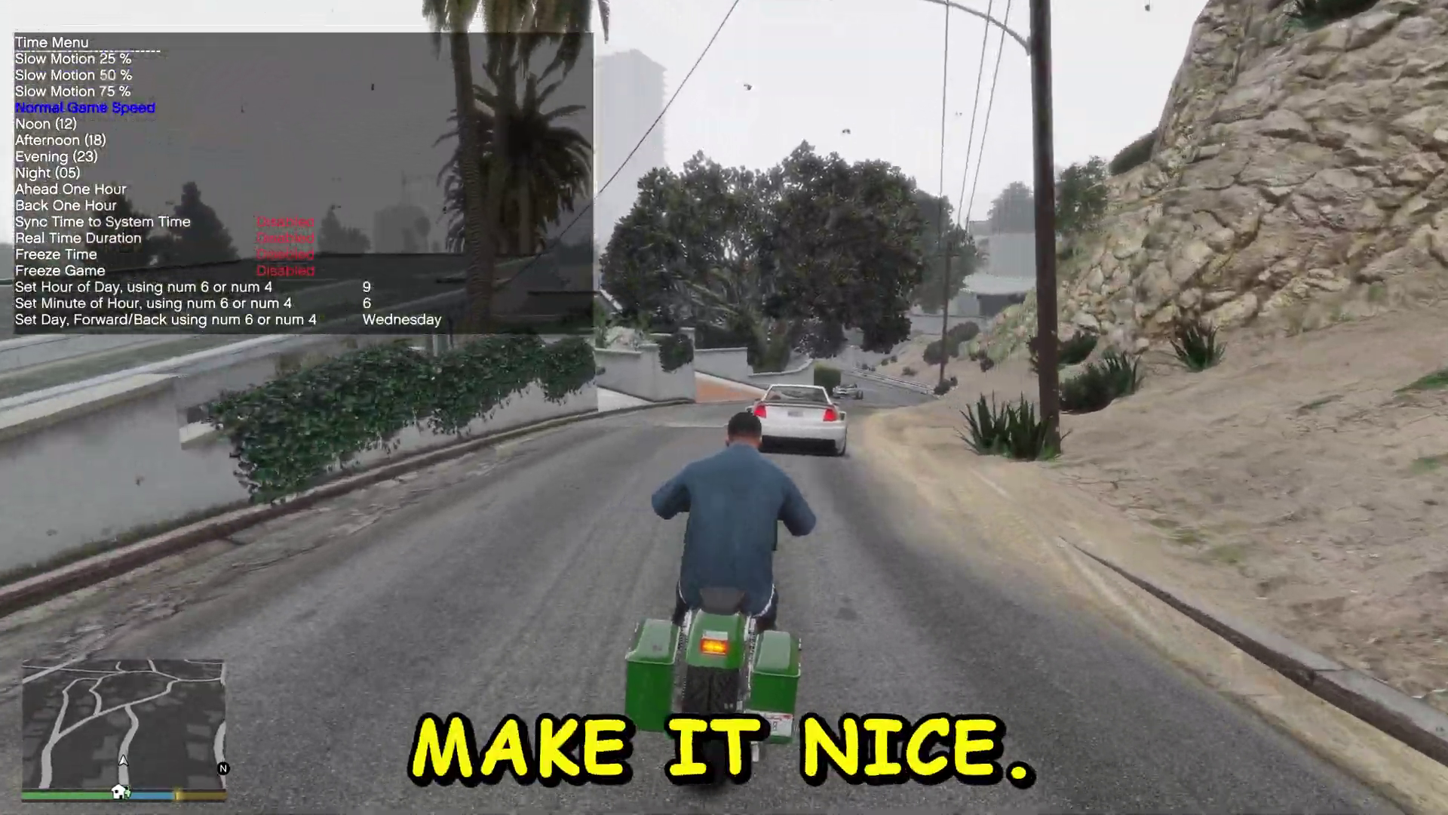
key("Down")
key("Down")
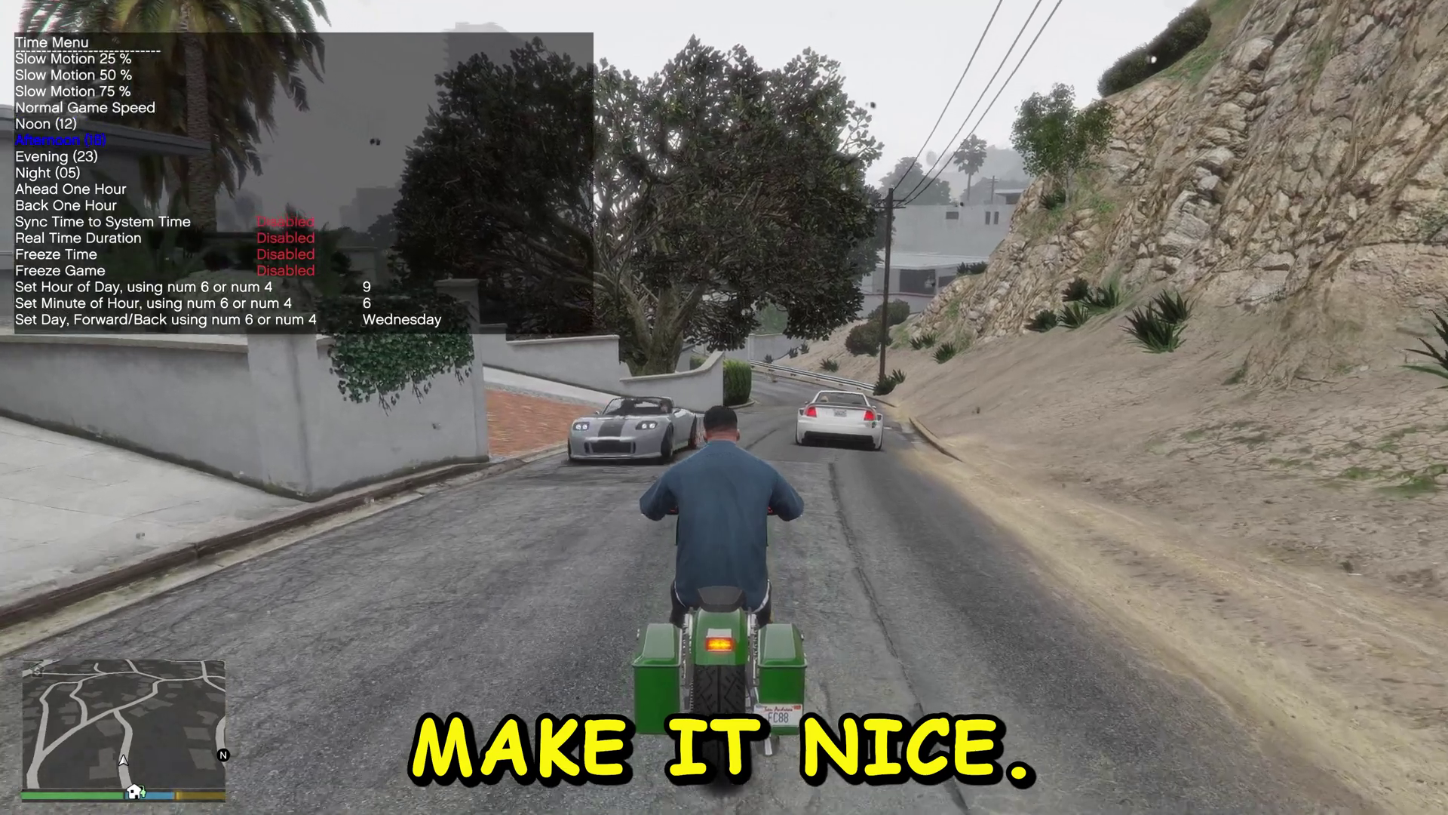
key("Down")
key("Return")
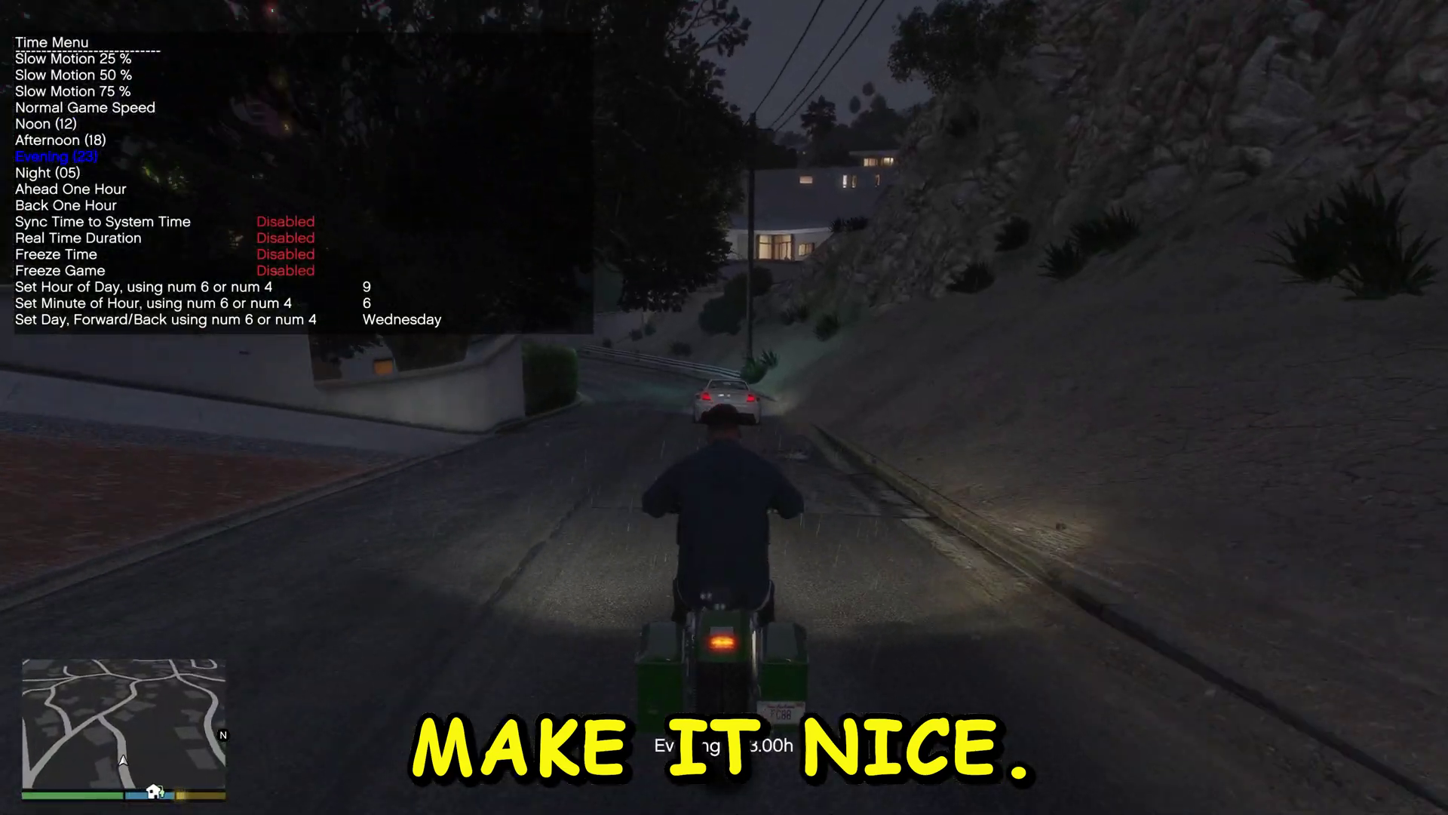
key("F4")
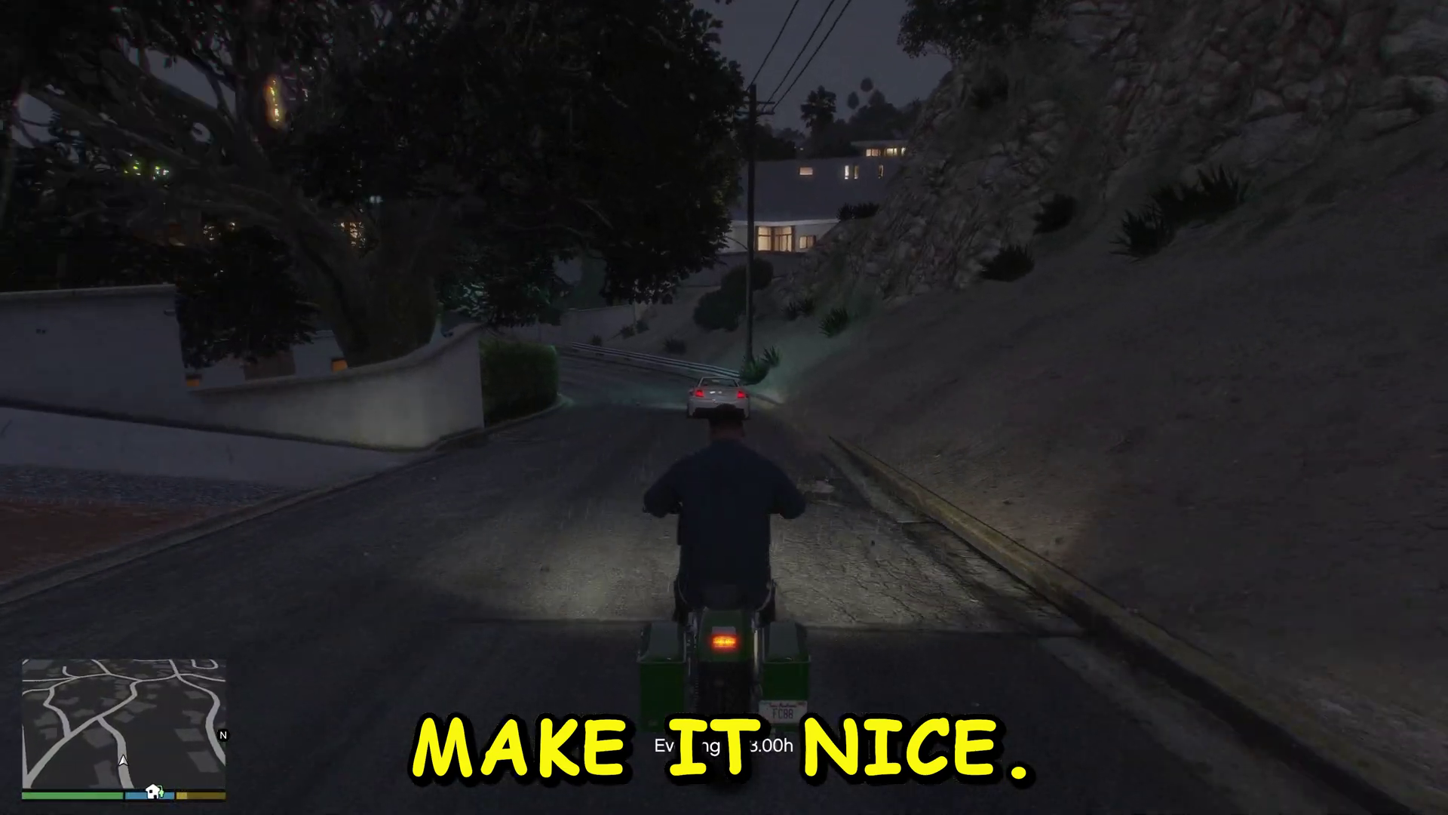
key("super")
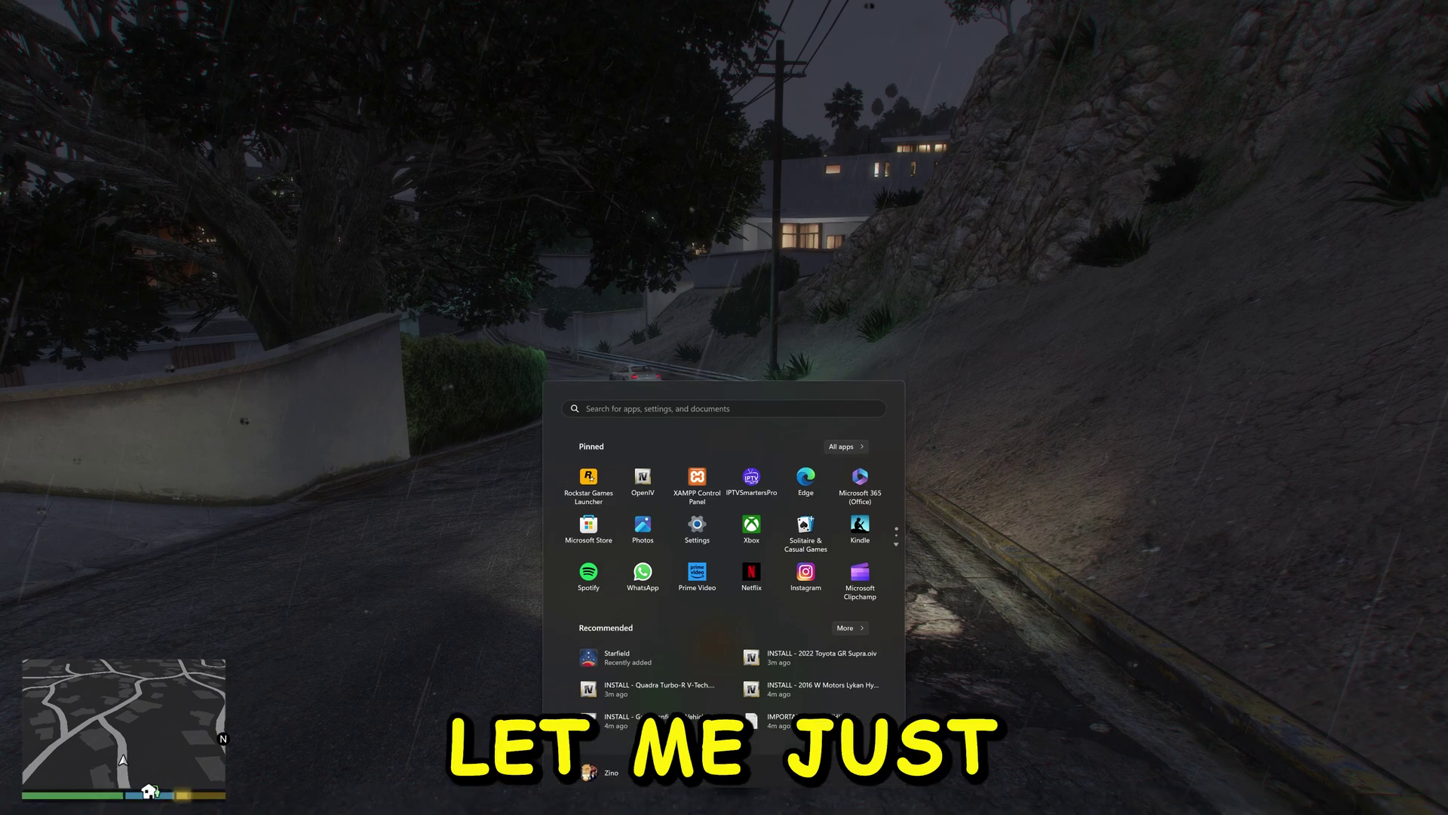
left_click(247, 341)
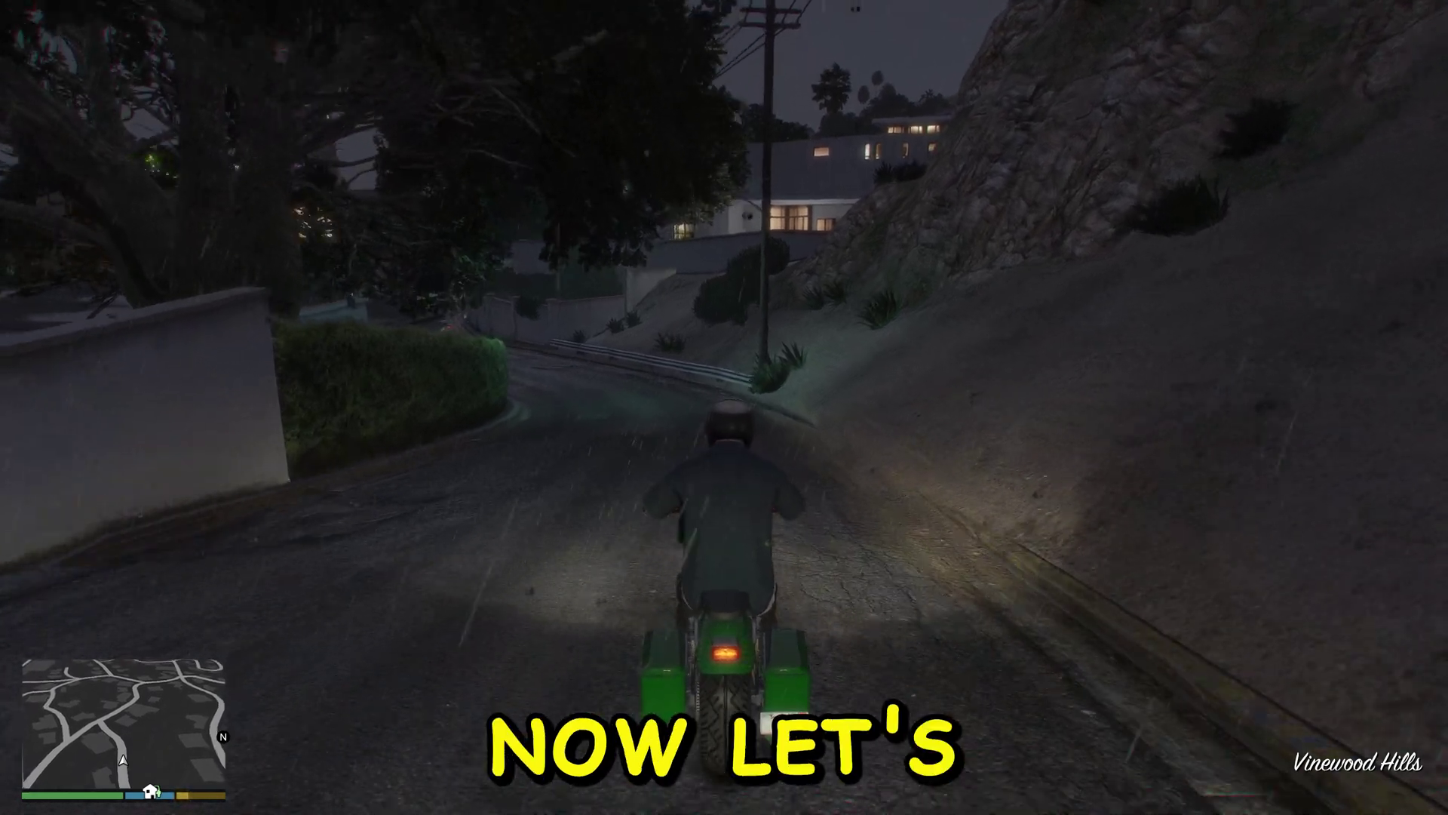
Open the list of Emergency vehicles in the trainer's Vehicle Spawning options
key("F3")
key("Down")
key("Down")
key("Down")
key("Down")
key("Down")
key("Down")
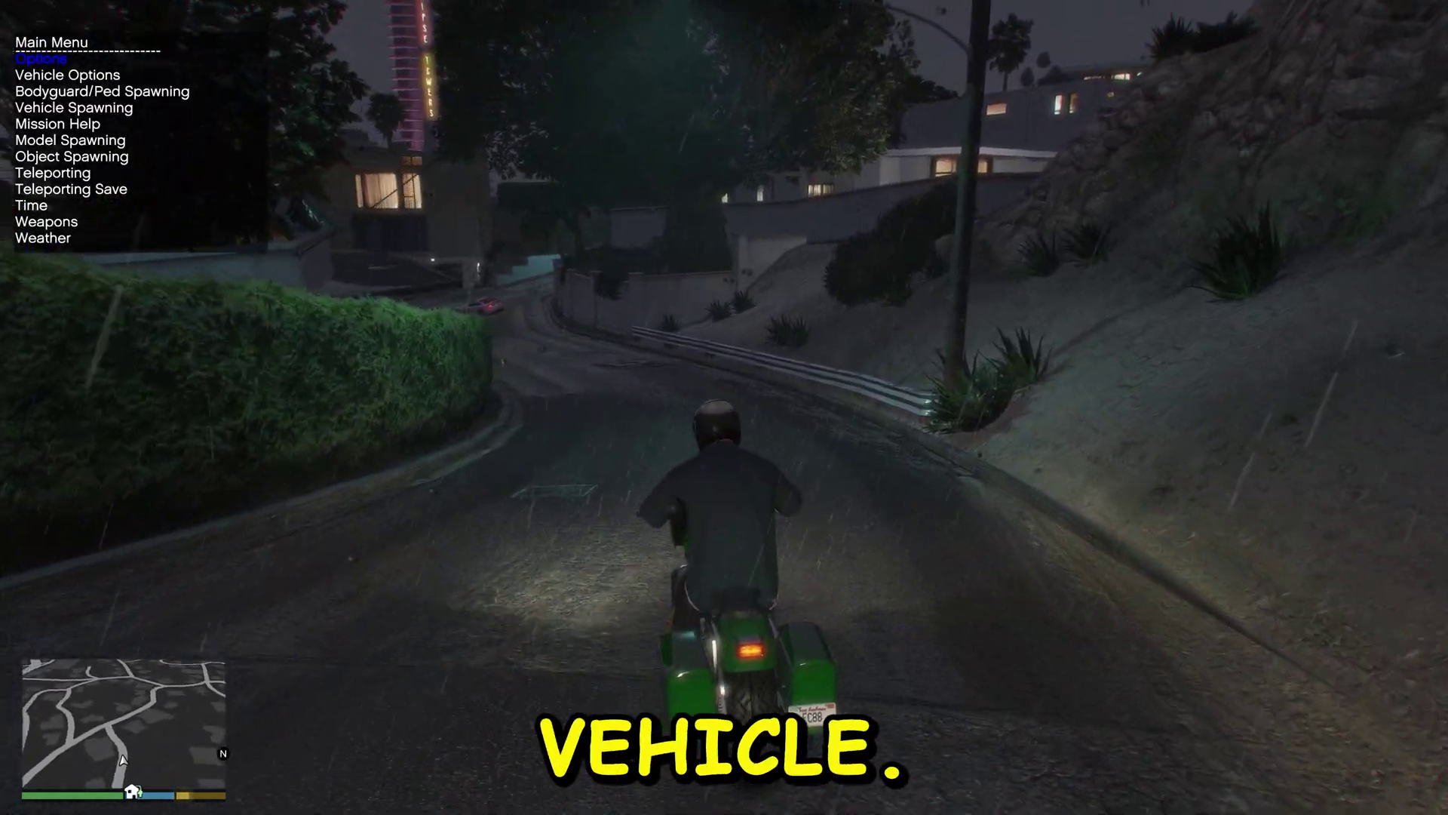
key("Return")
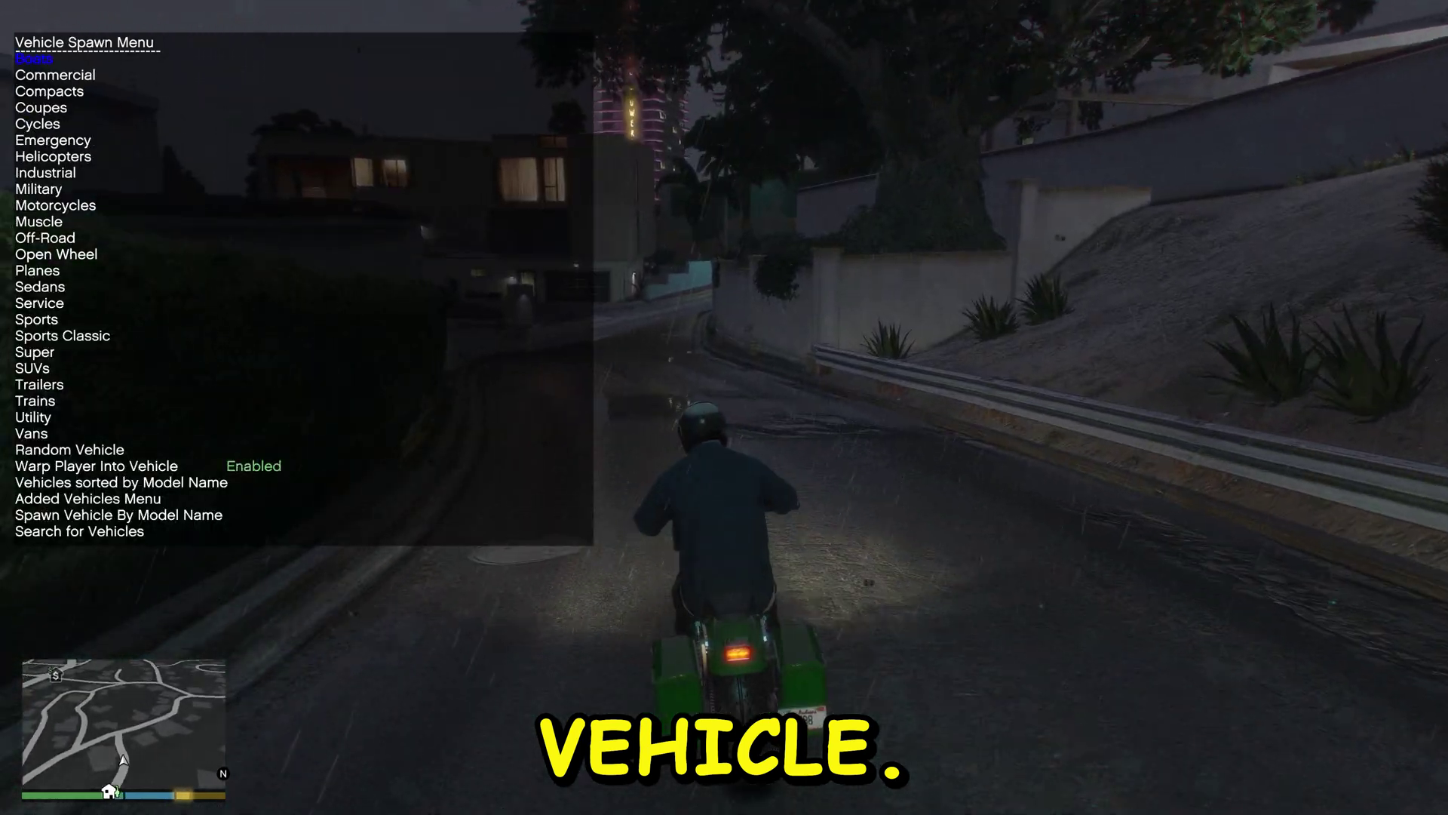
key("Down")
key("Down")
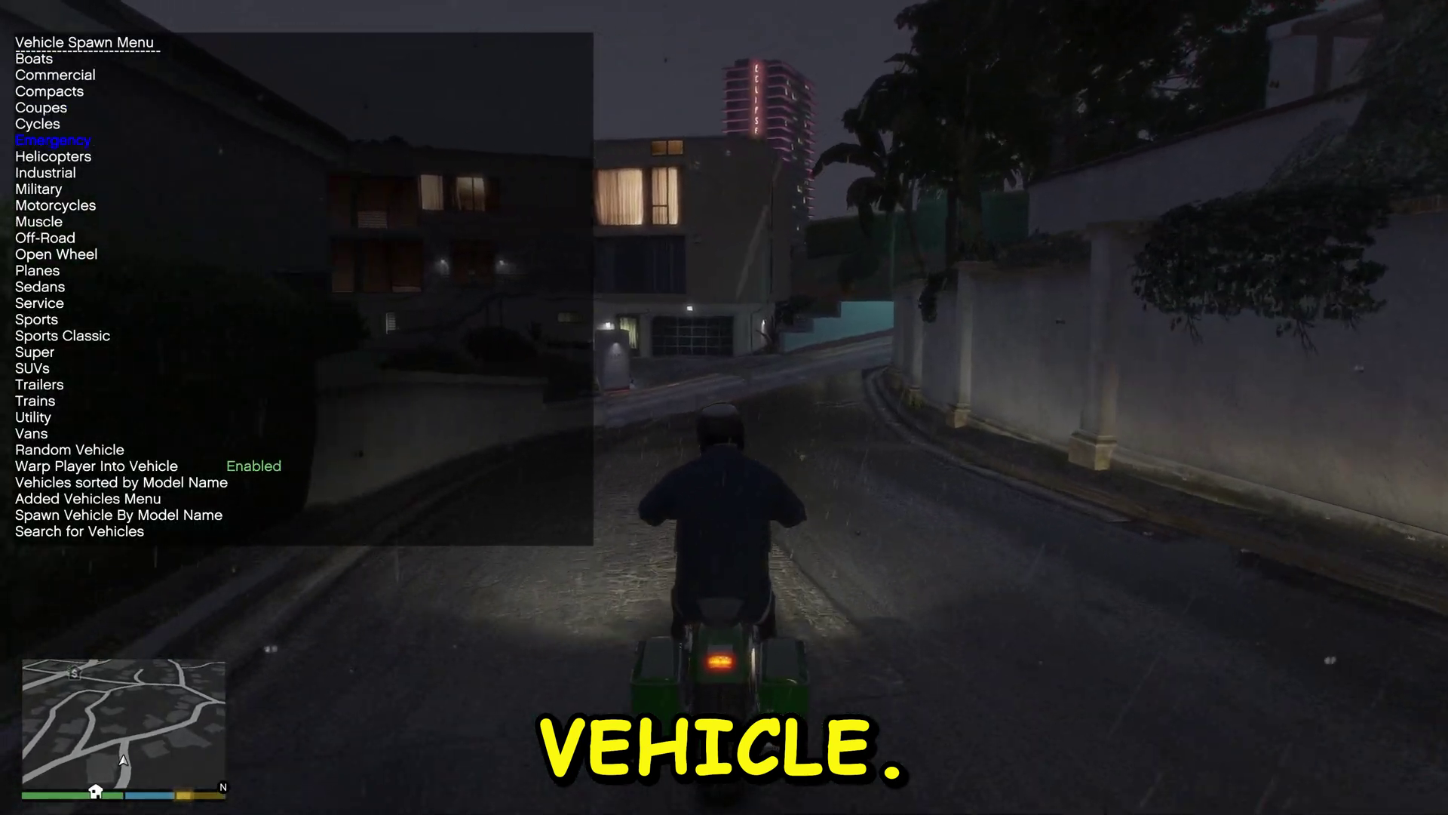
key("Return")
Spawn the Police Cruiser from the Emergency list and close the trainer
key("Down")
key("Down")
key("Down")
key("Down")
key("Down")
key("Down")
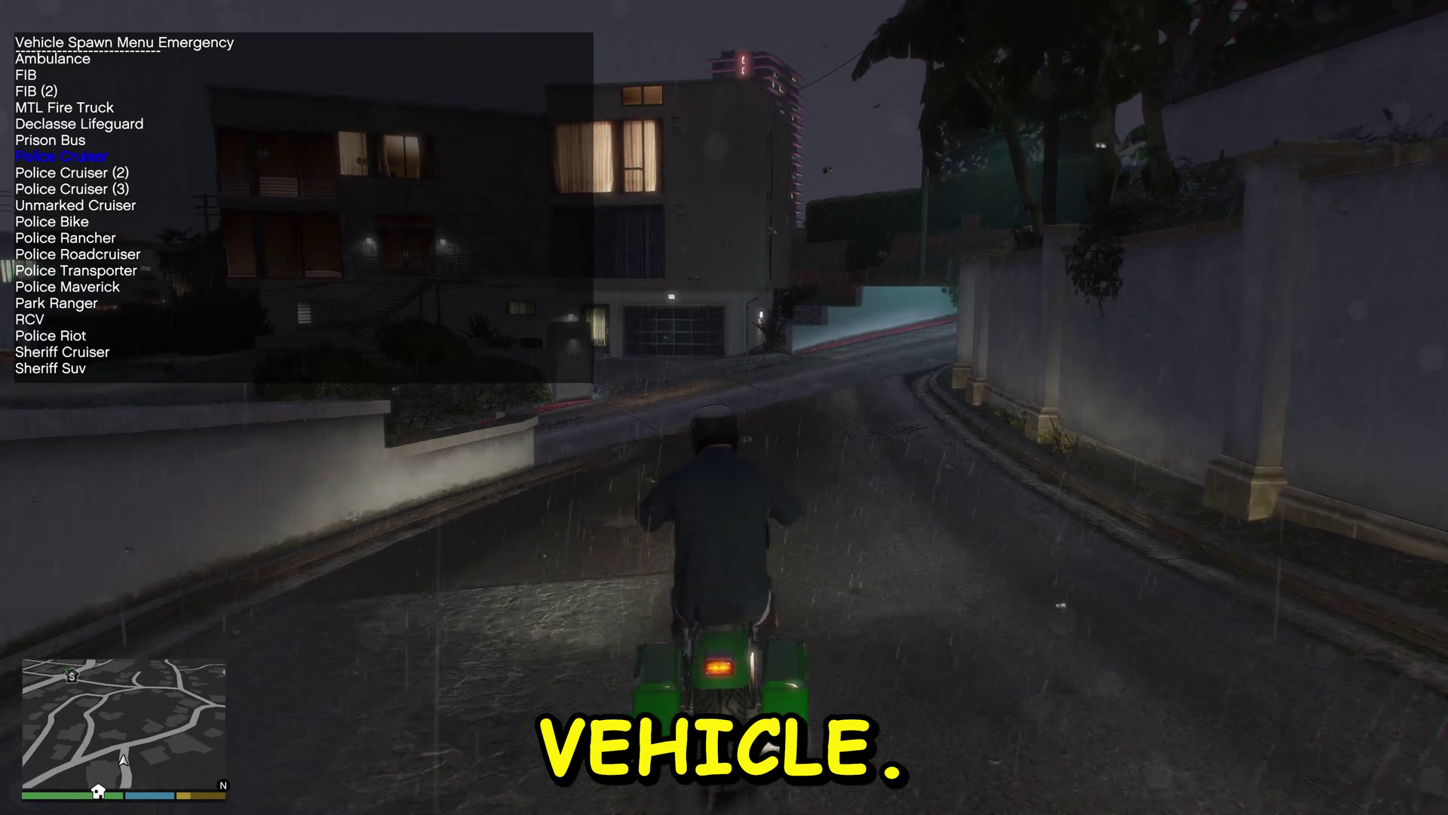
key("Return")
key("BackSpace")
key("BackSpace")
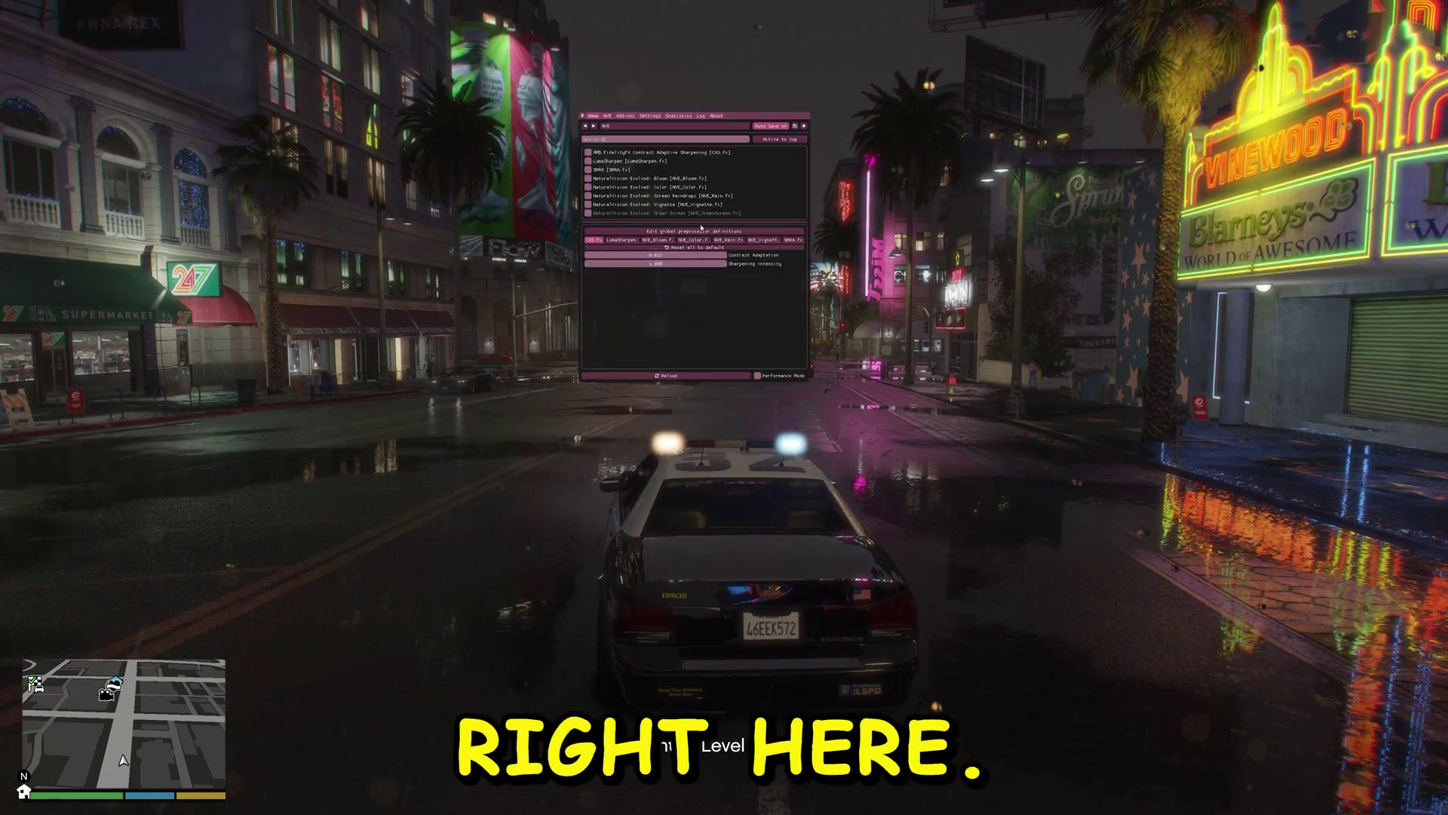
Move and enlarge the ReShade overlay window and show its performance statistics
left_click_drag(730, 126, 677, 93)
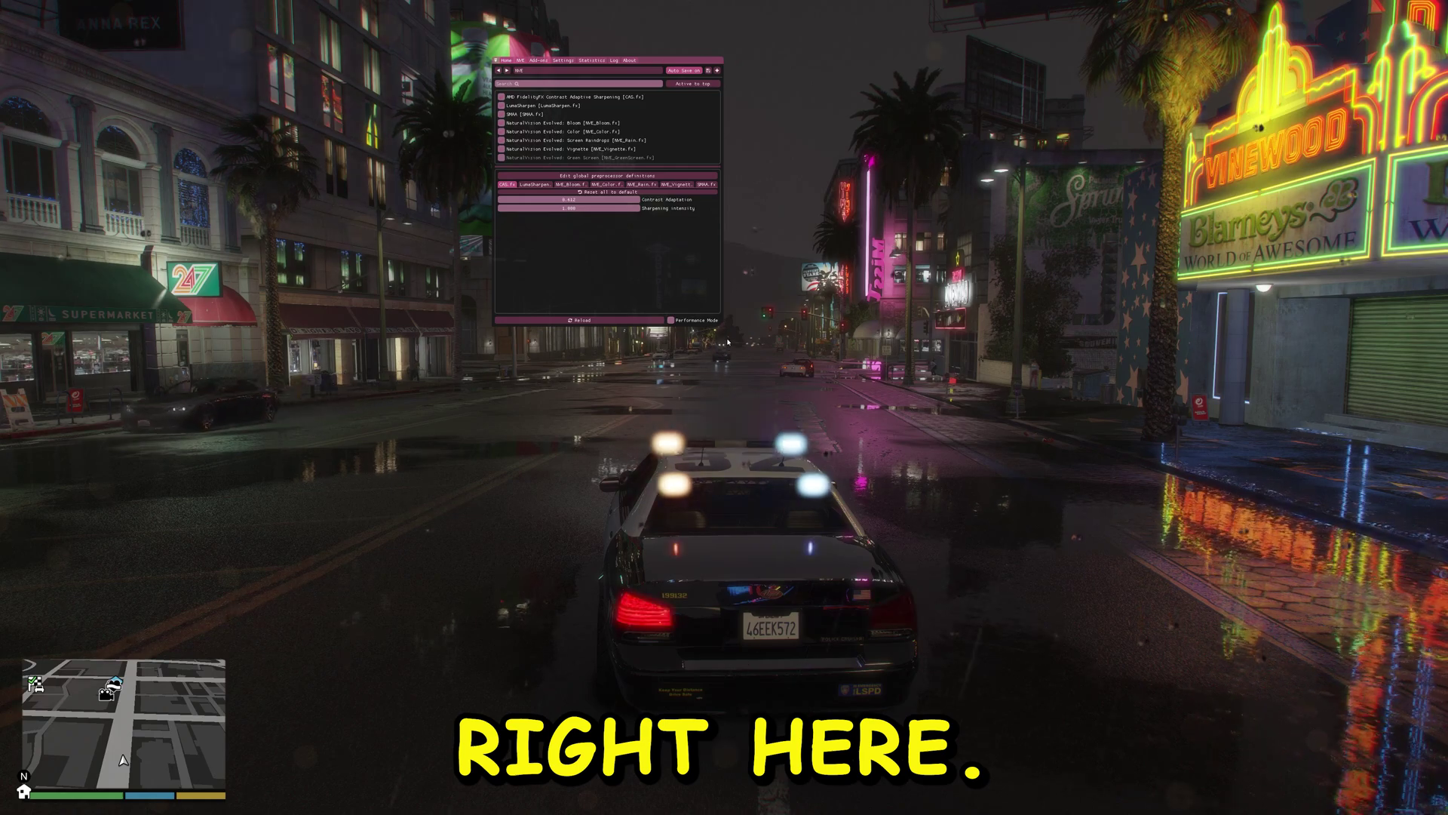
left_click_drag(719, 322, 1018, 436)
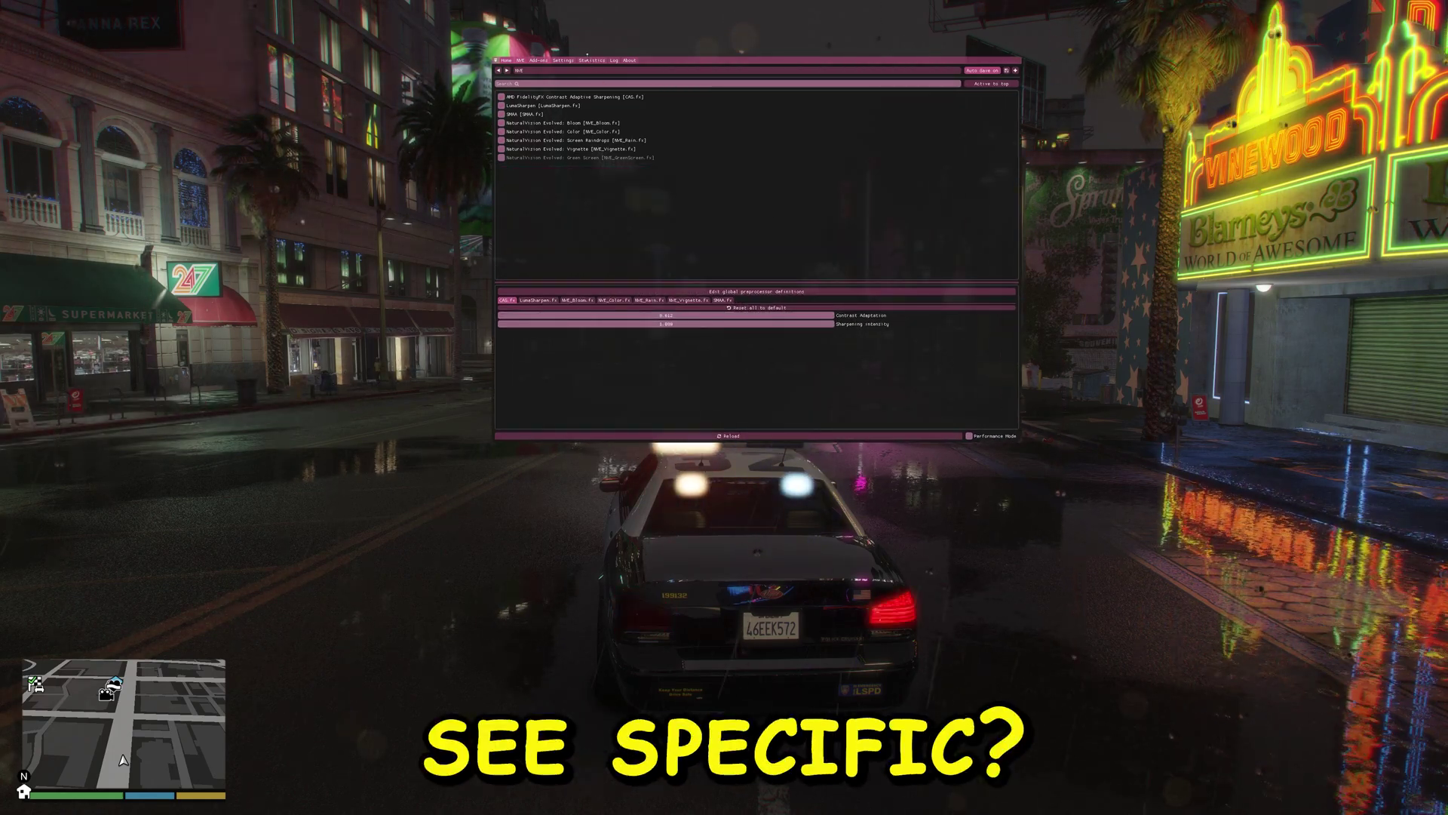
left_click(591, 61)
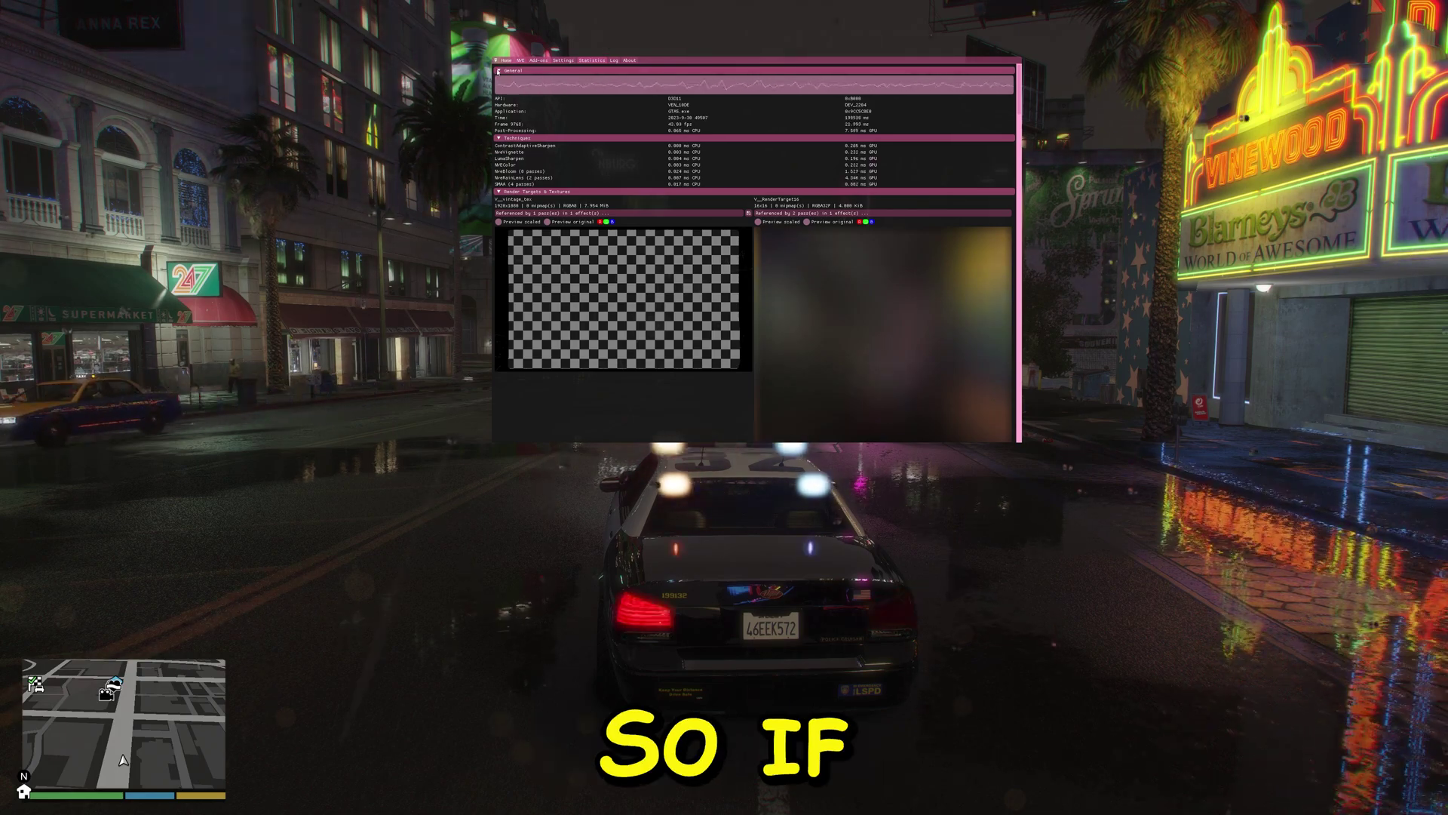
Try Performance Mode, compare the statistics with it on, and bring back the shader parameters on the home page
left_click(504, 60)
left_click(977, 437)
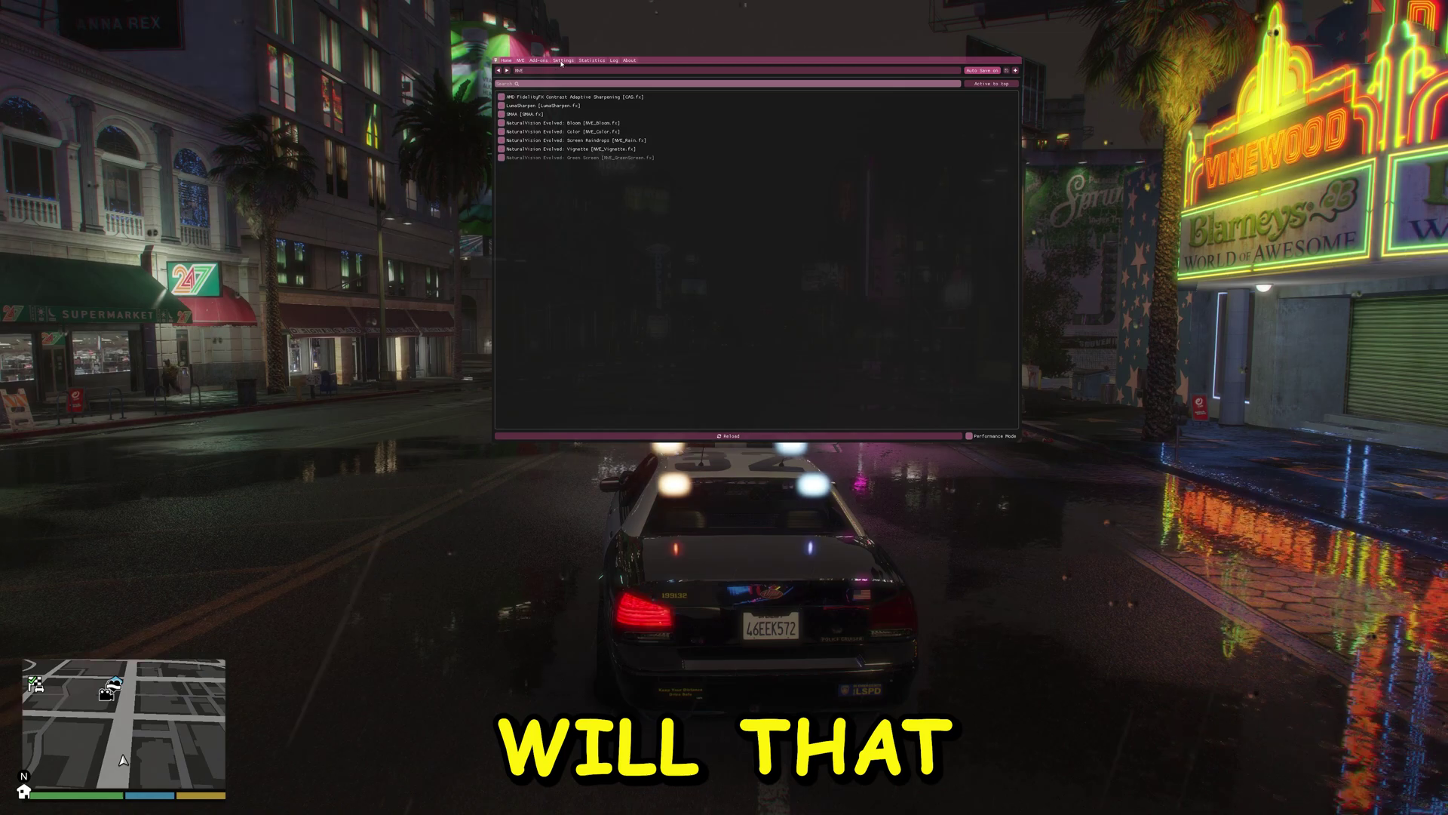
left_click(584, 60)
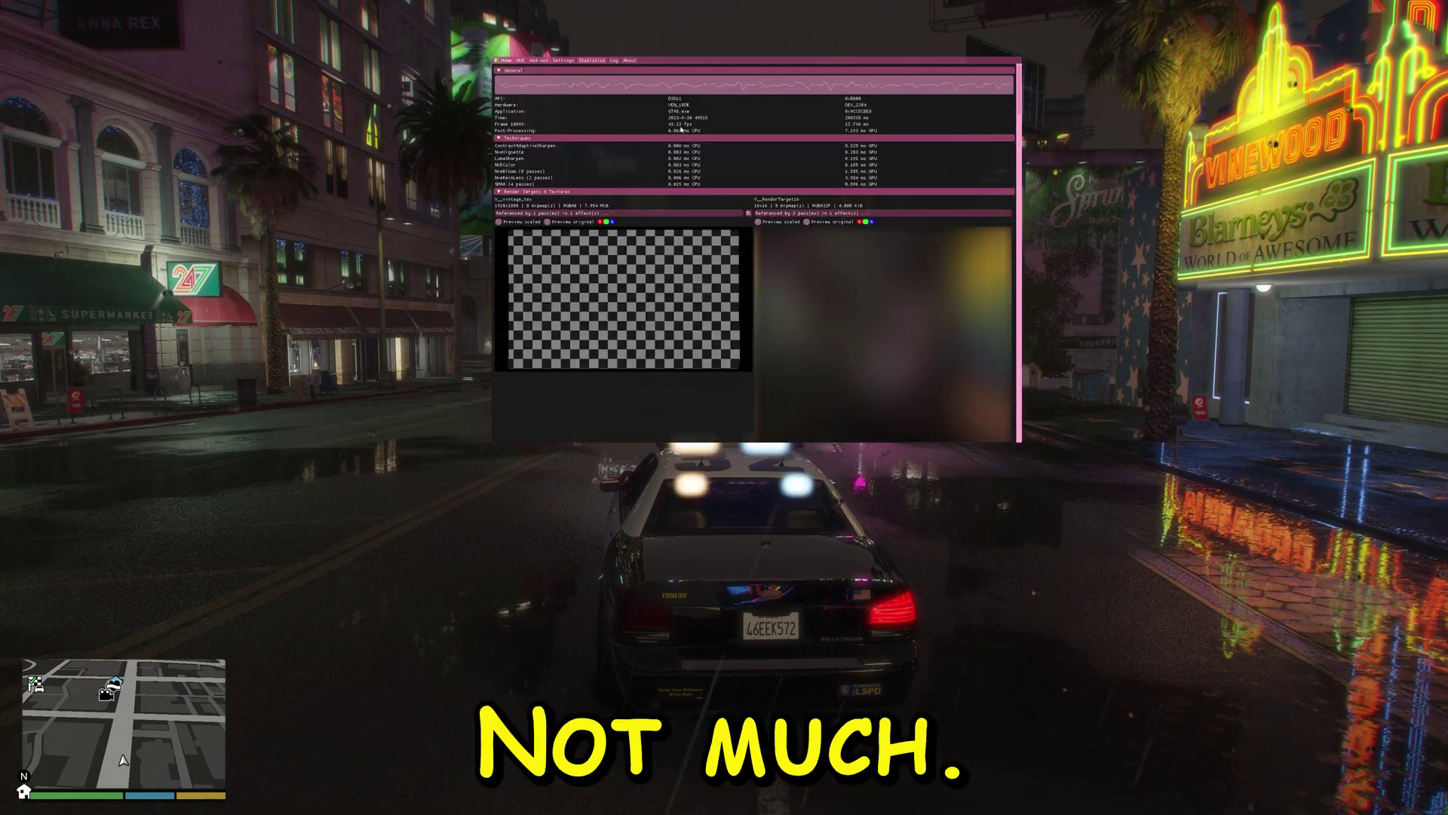
left_click(506, 63)
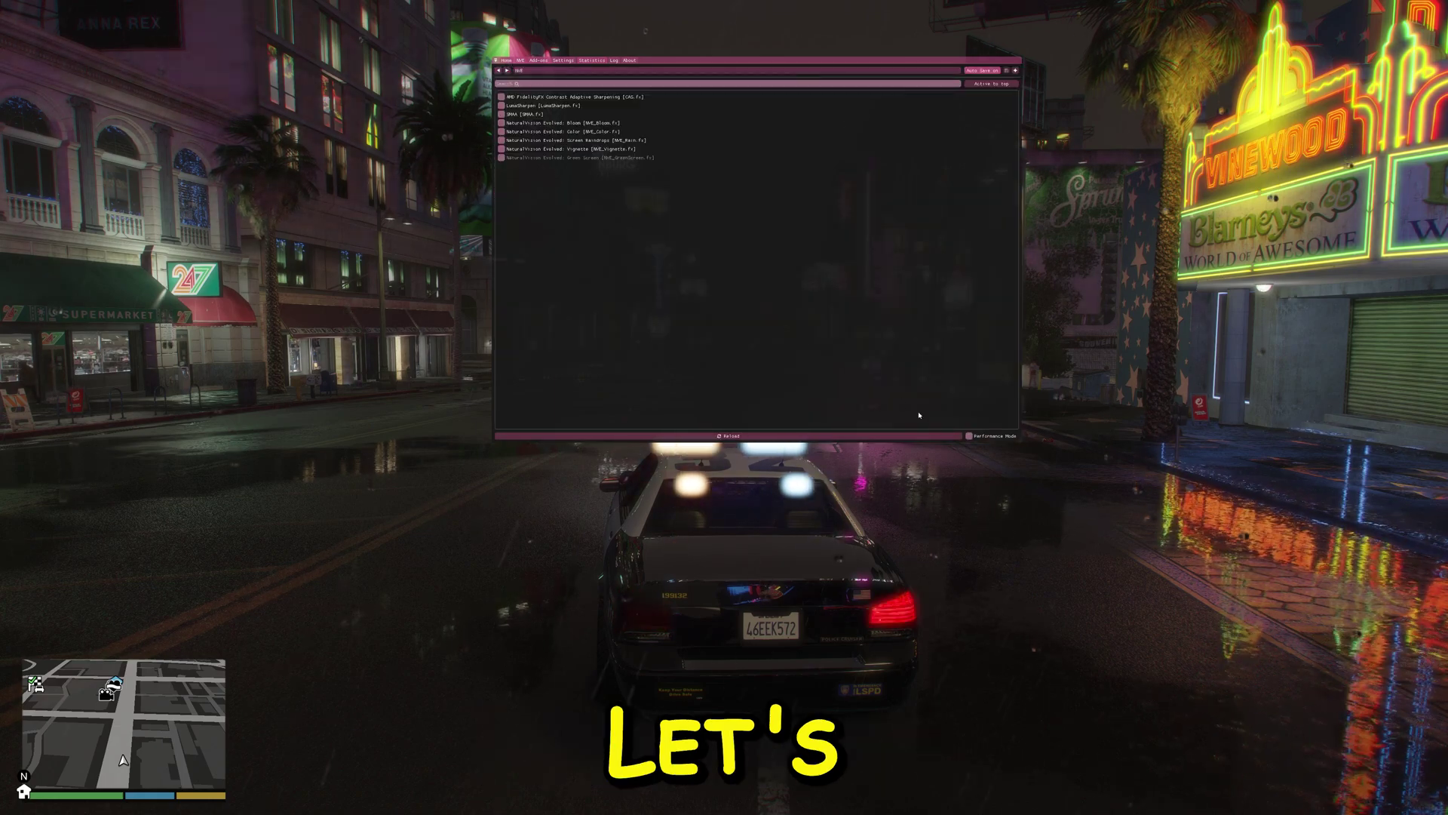
left_click_drag(921, 429, 922, 285)
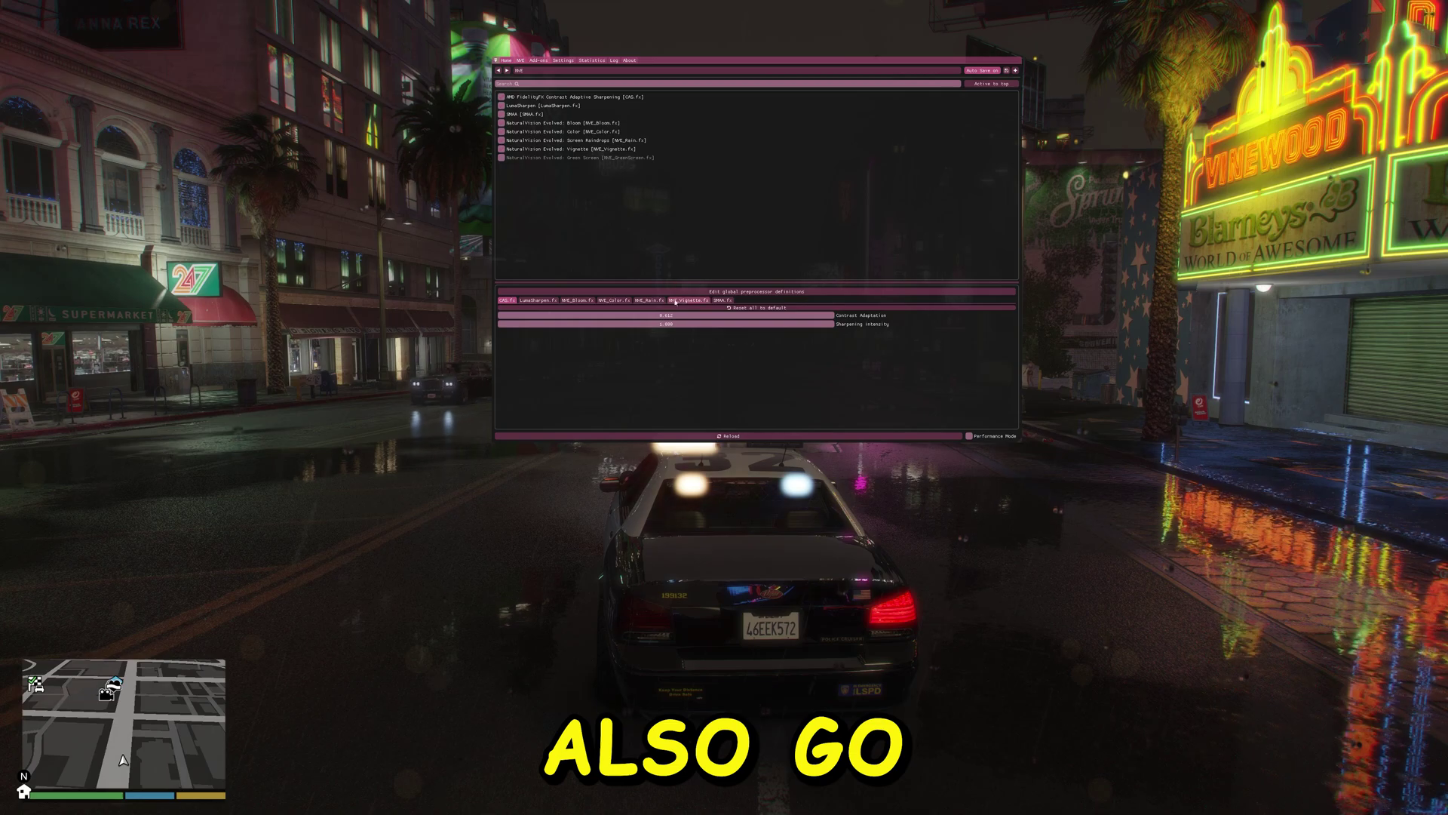
Open the NVE vehicle light settings and change the daytime Taillights multiplier
left_click(519, 60)
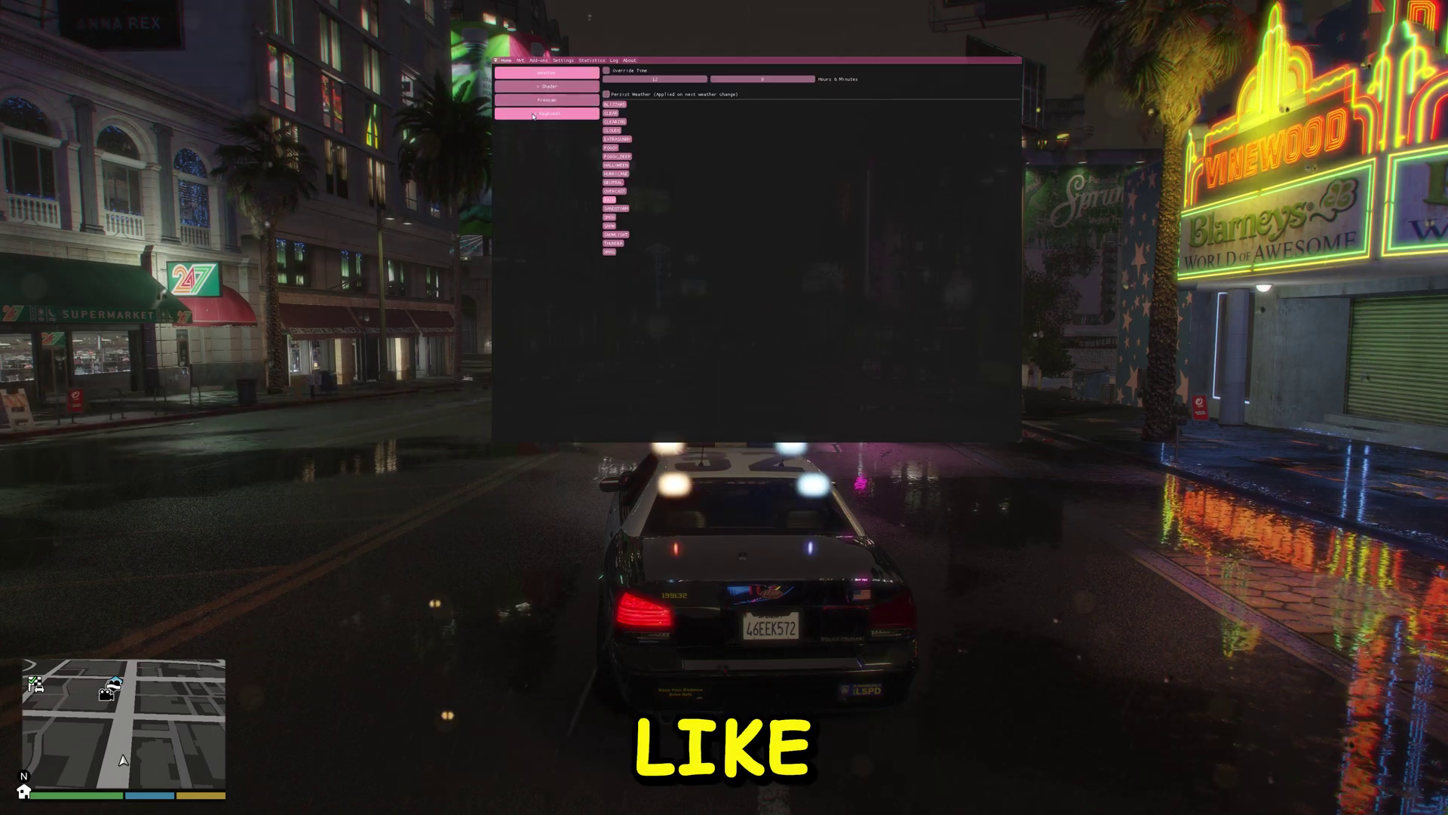
left_click(533, 89)
left_click(539, 114)
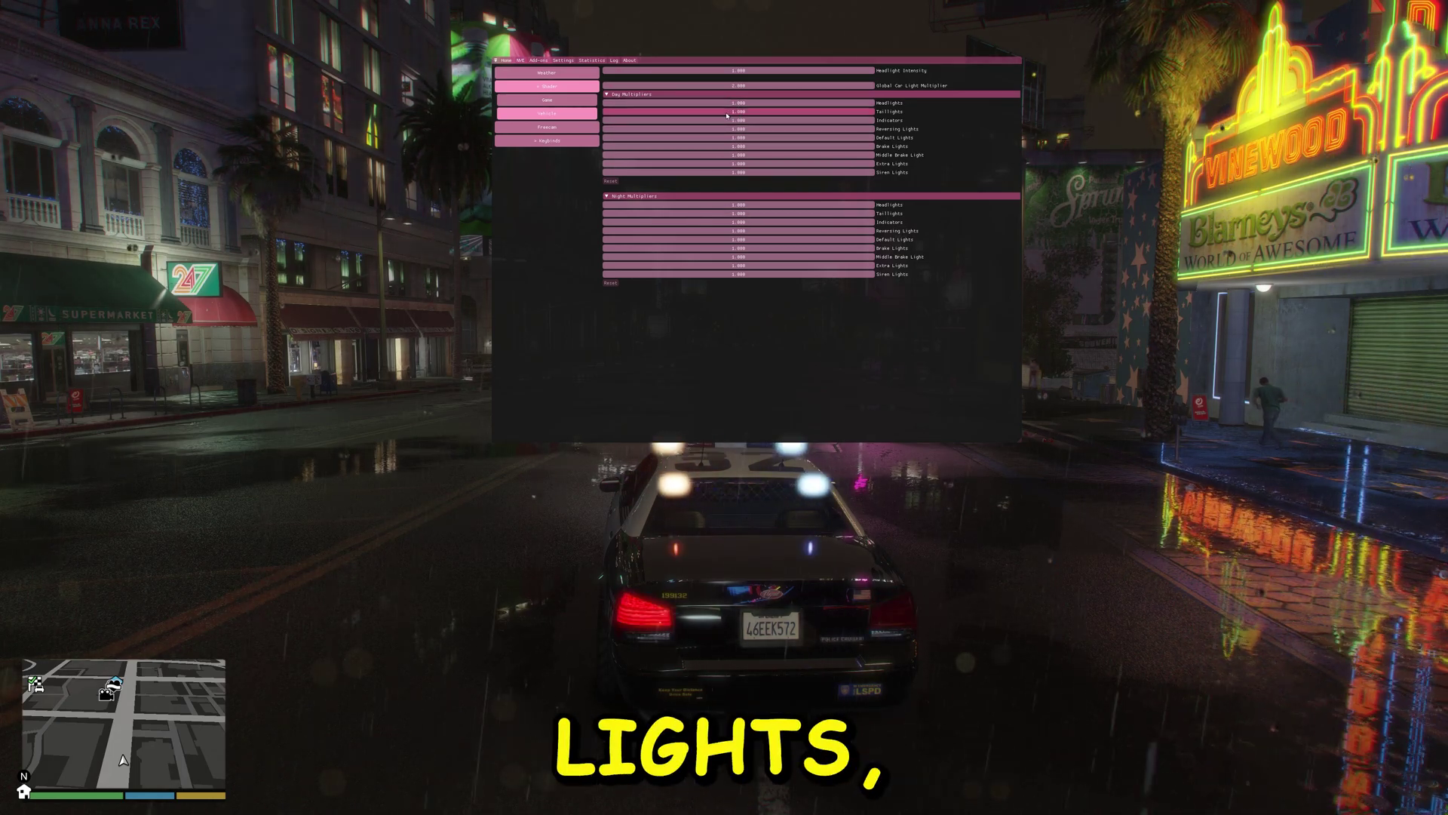
double_click(776, 111)
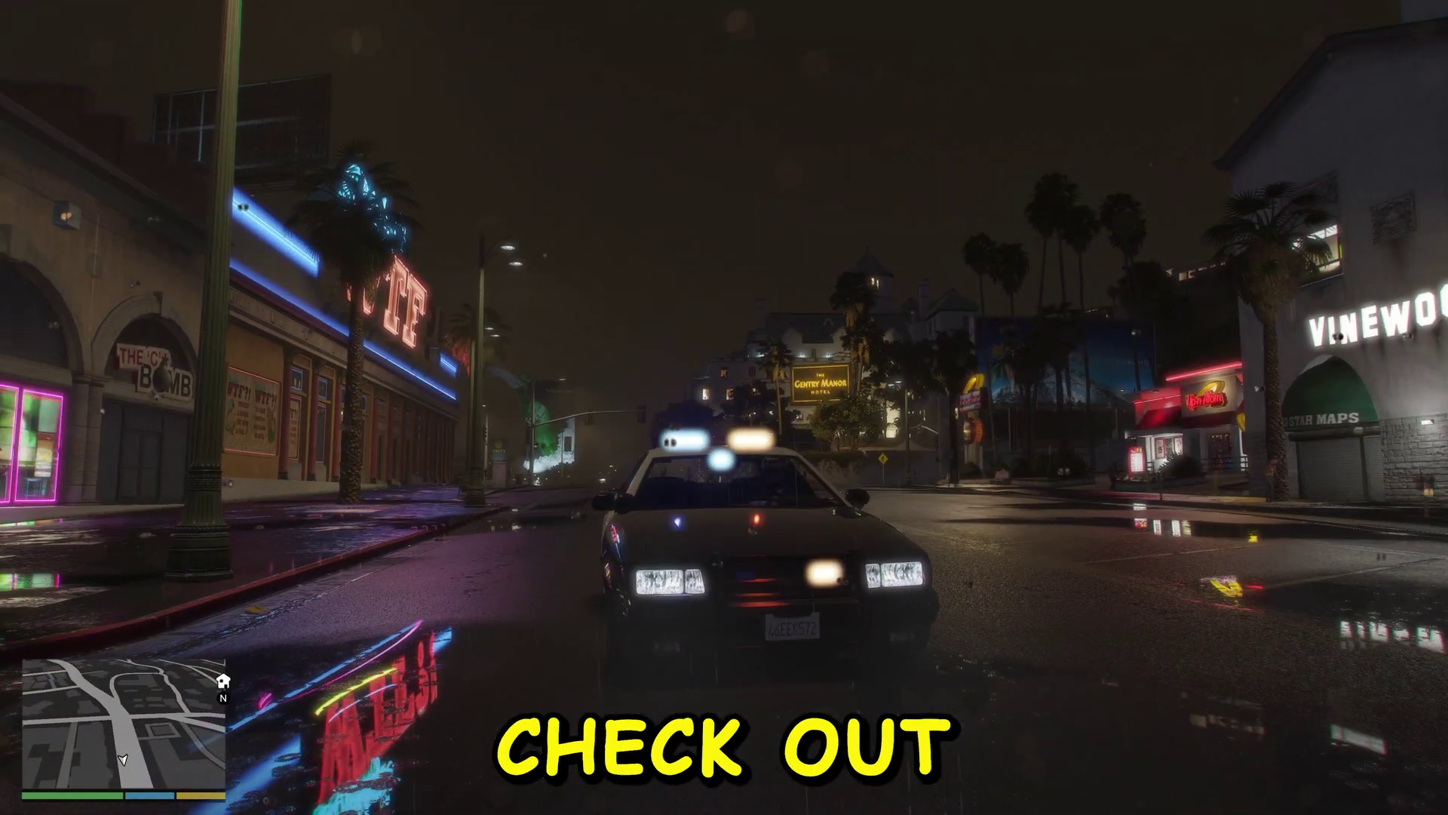
Reopen the overlay and set the Global Car Light Multiplier to 0
key("Insert")
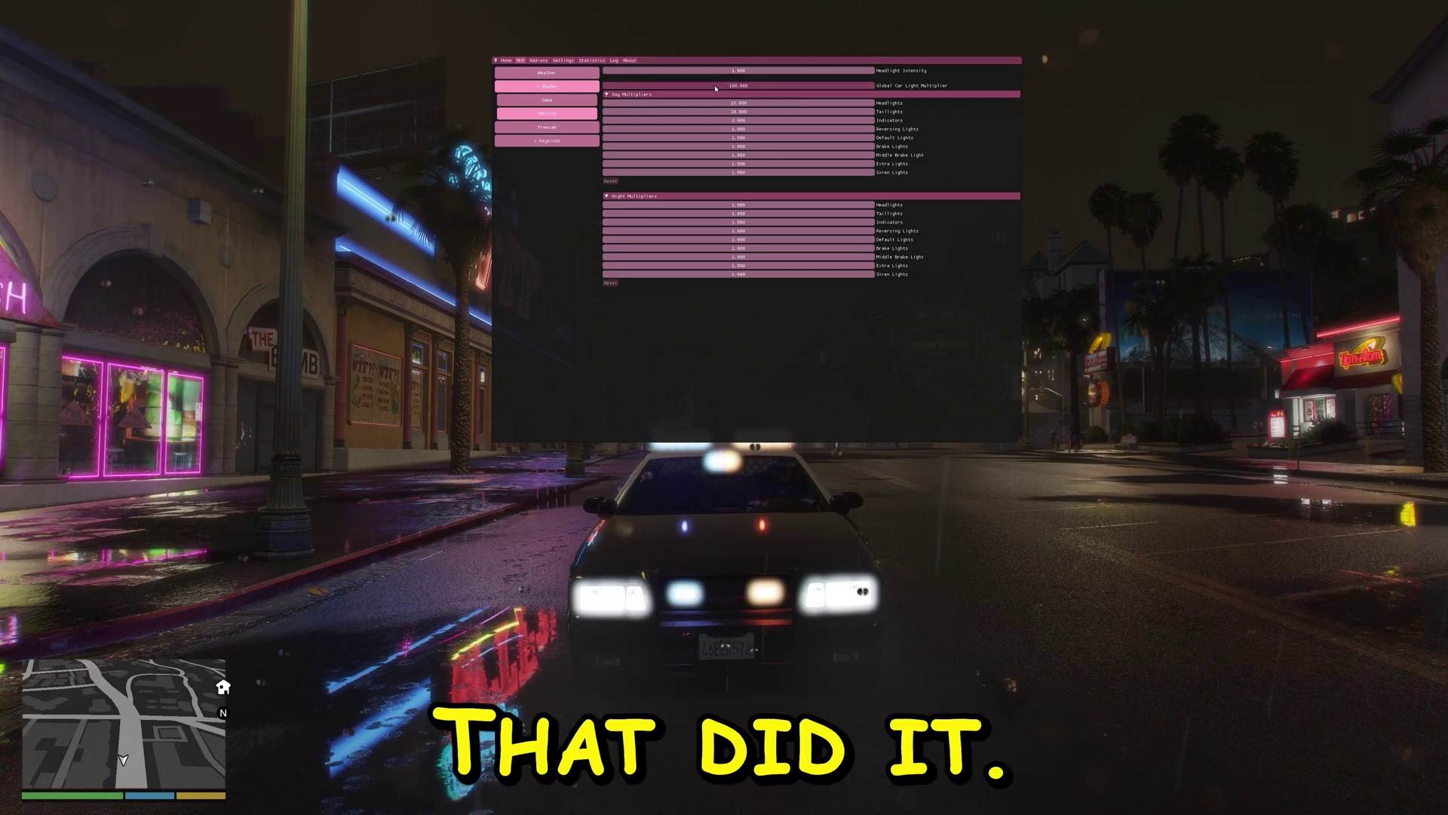
left_click(717, 87)
left_click_drag(724, 87, 737, 85)
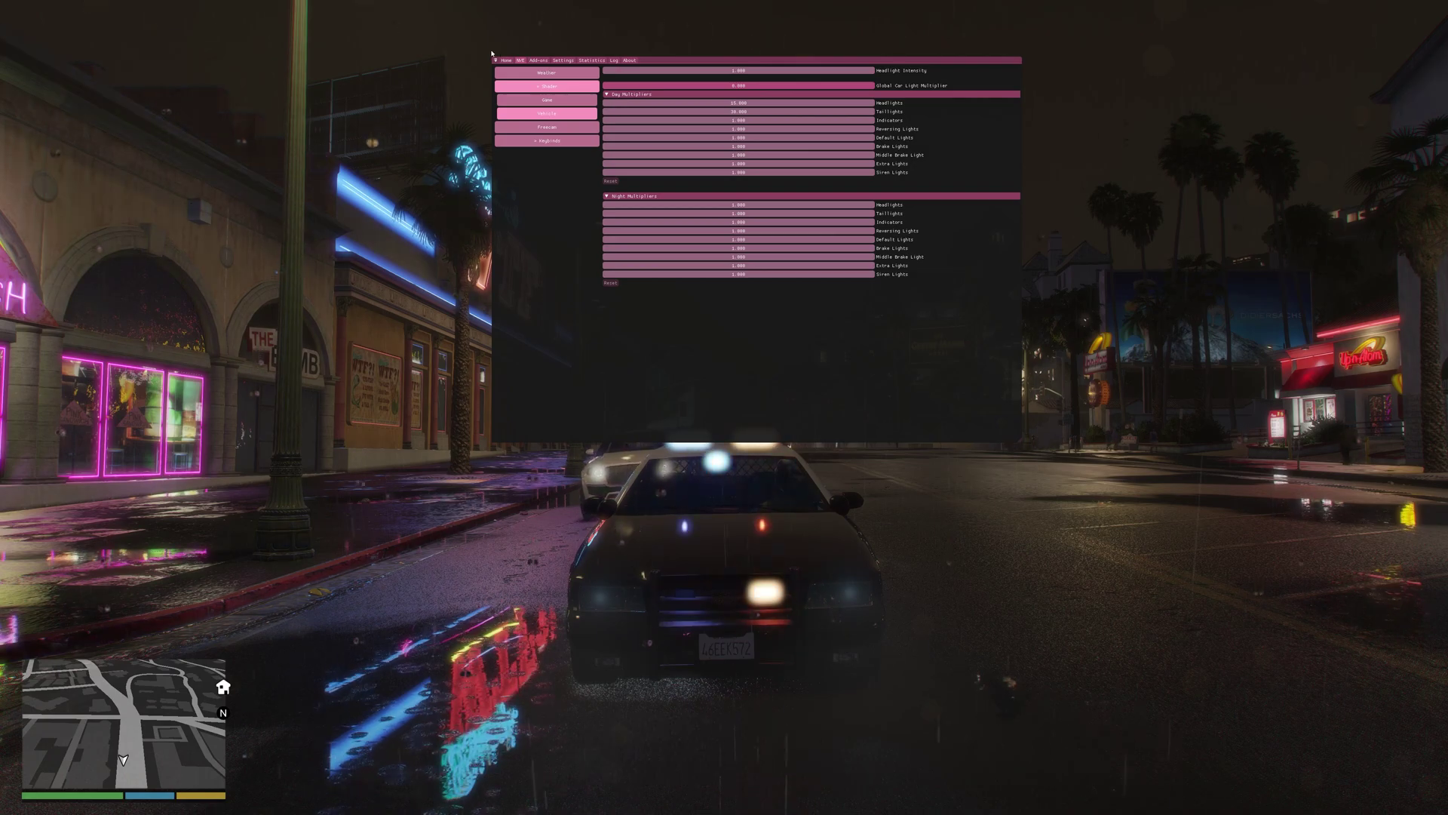
Raise the Global Car Light Multiplier and the daytime Siren Lights multiplier, and close the overlay
left_click_drag(604, 85, 874, 85)
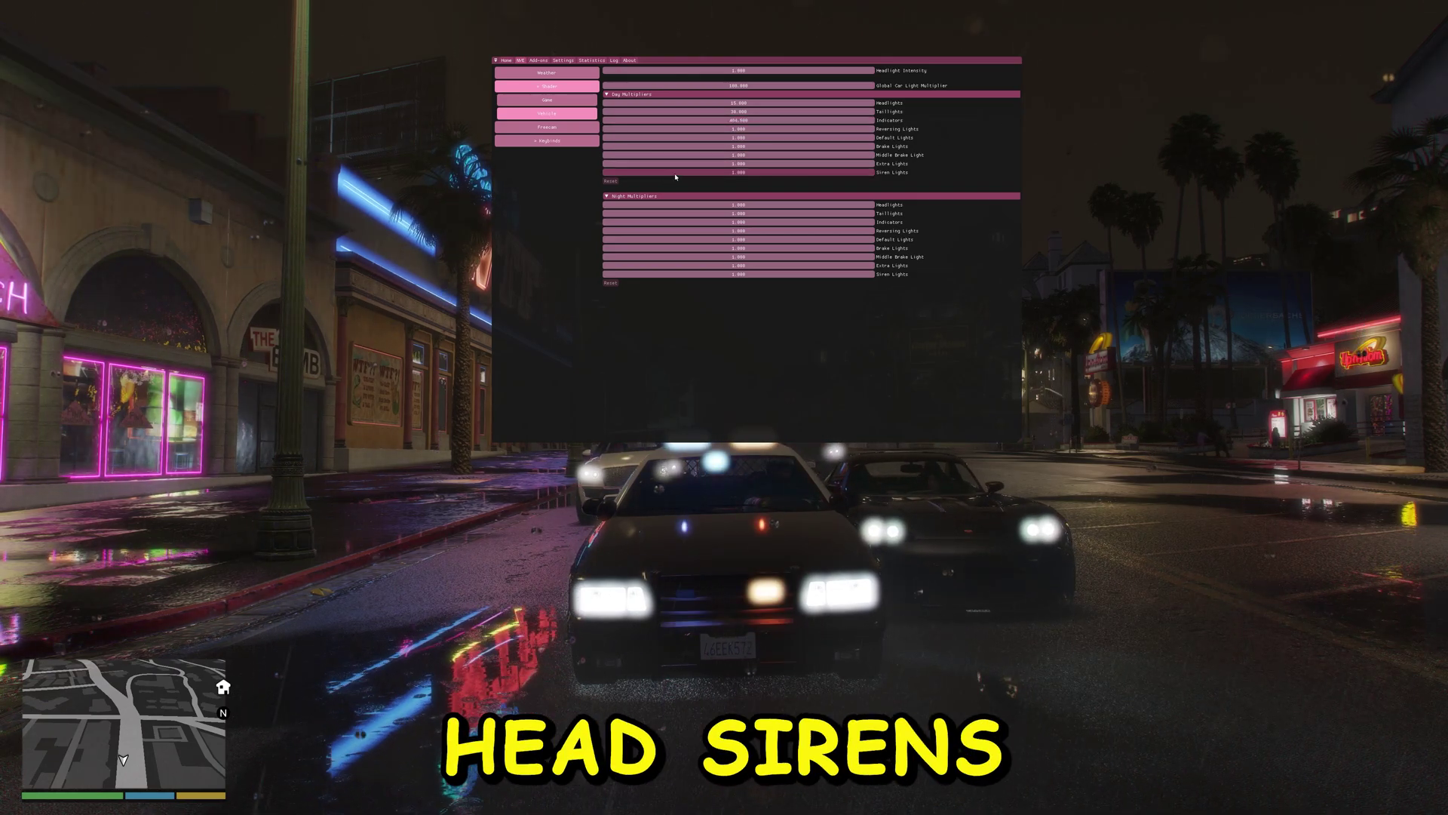
left_click_drag(924, 178, 1106, 296)
key("Home")
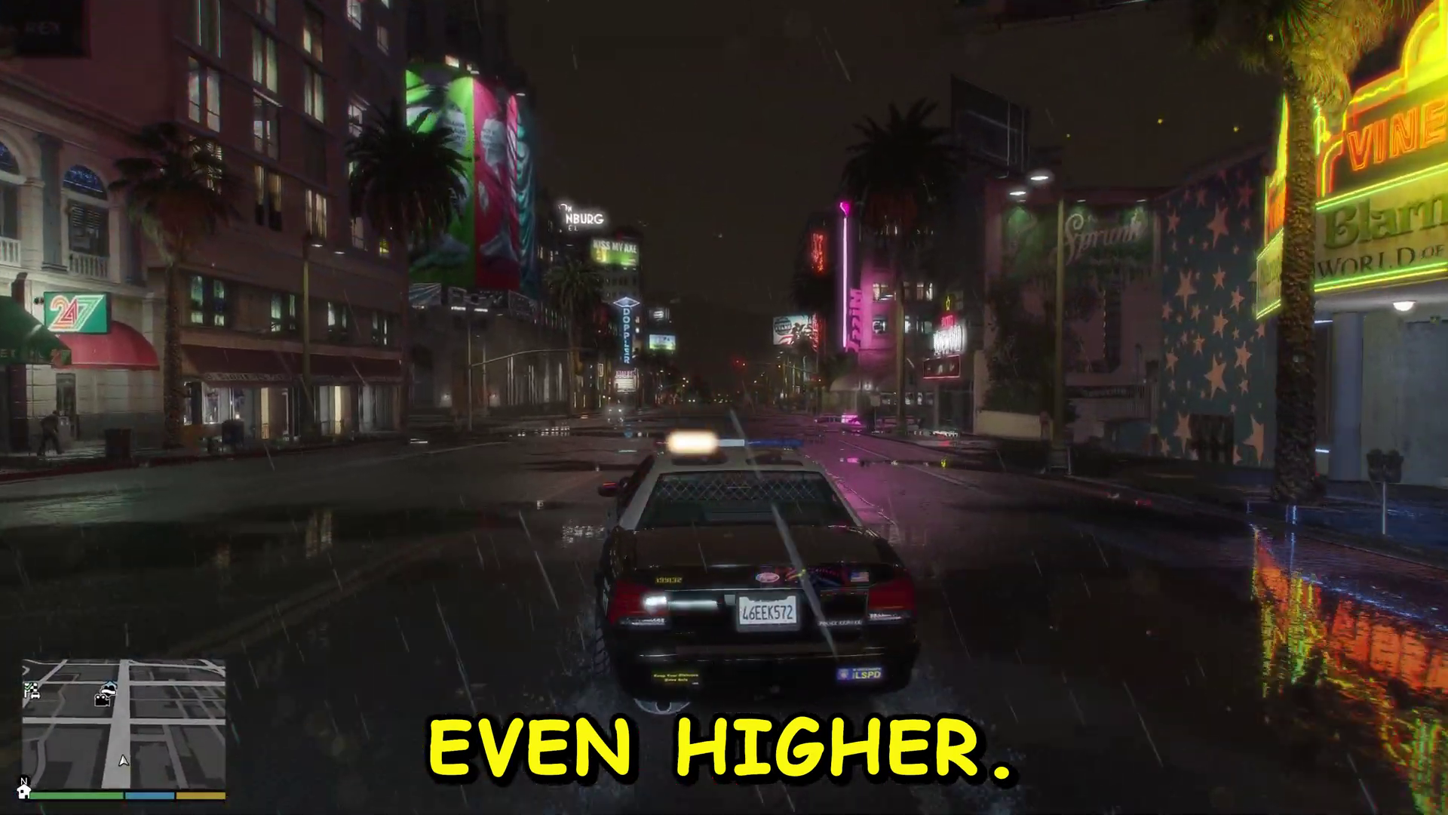
Look through the ReShade overlay's general, screenshot and styling settings for preset options
key("Home")
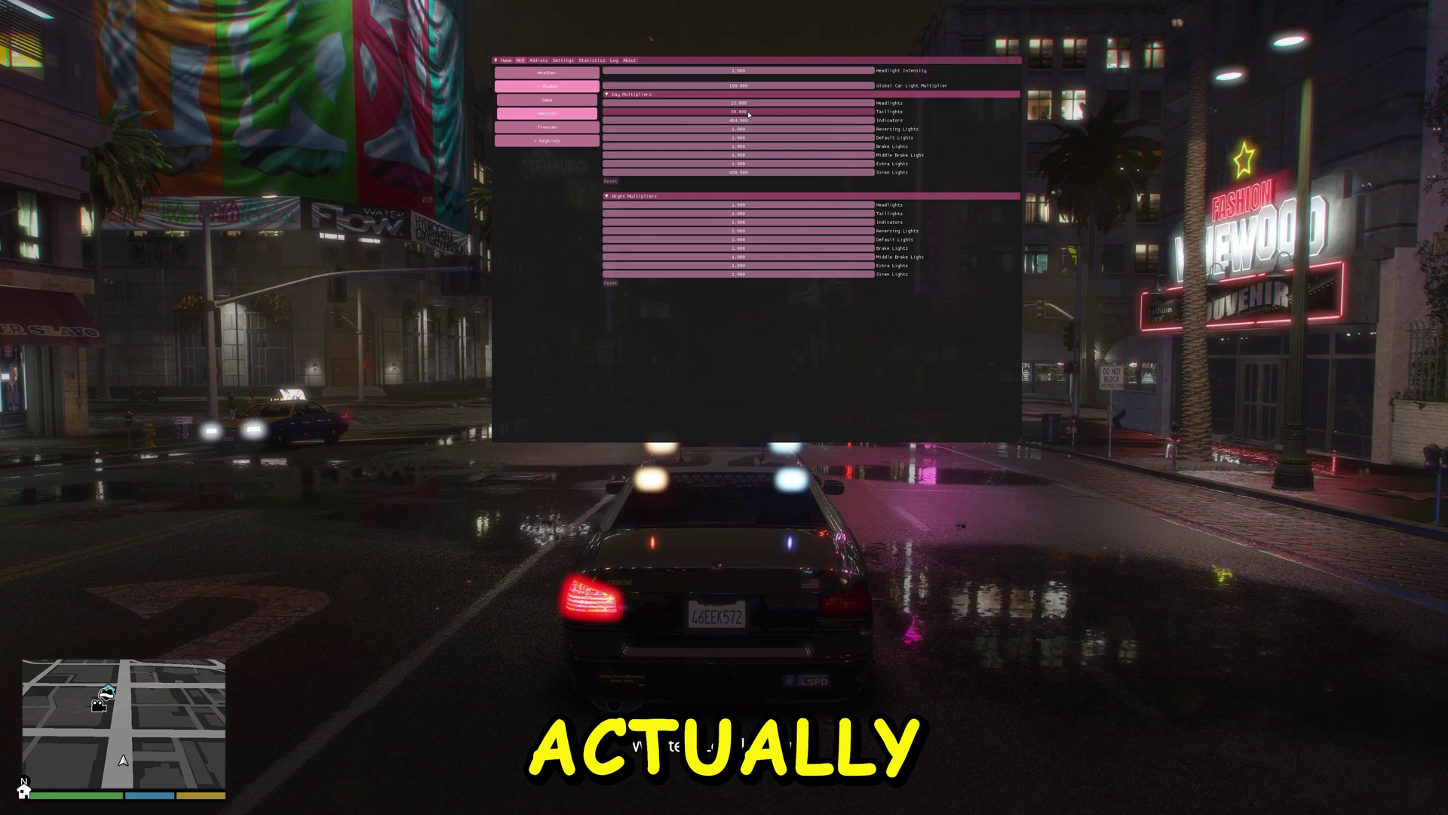
left_click(563, 60)
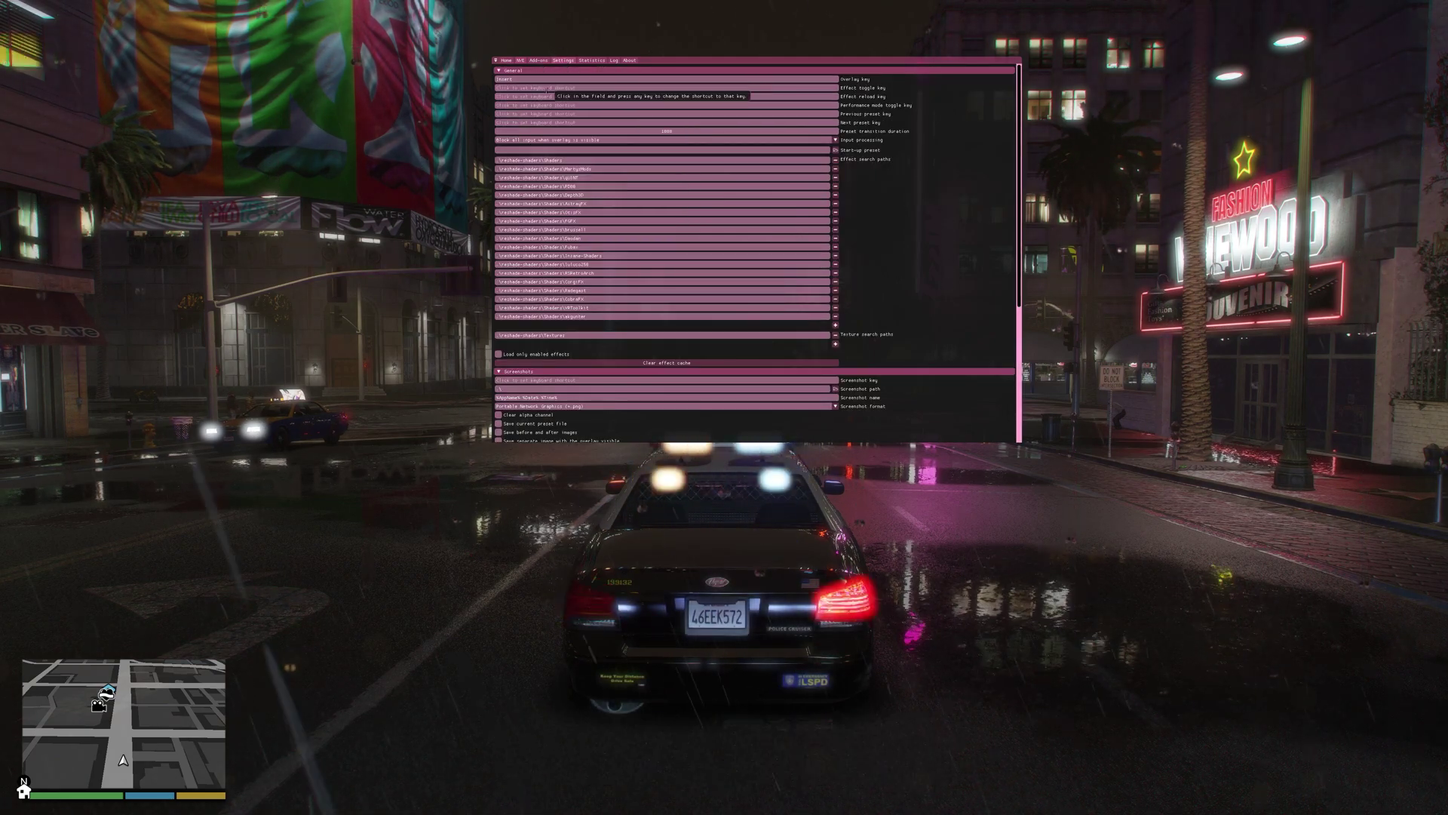
scroll(627, 374, "down", 2)
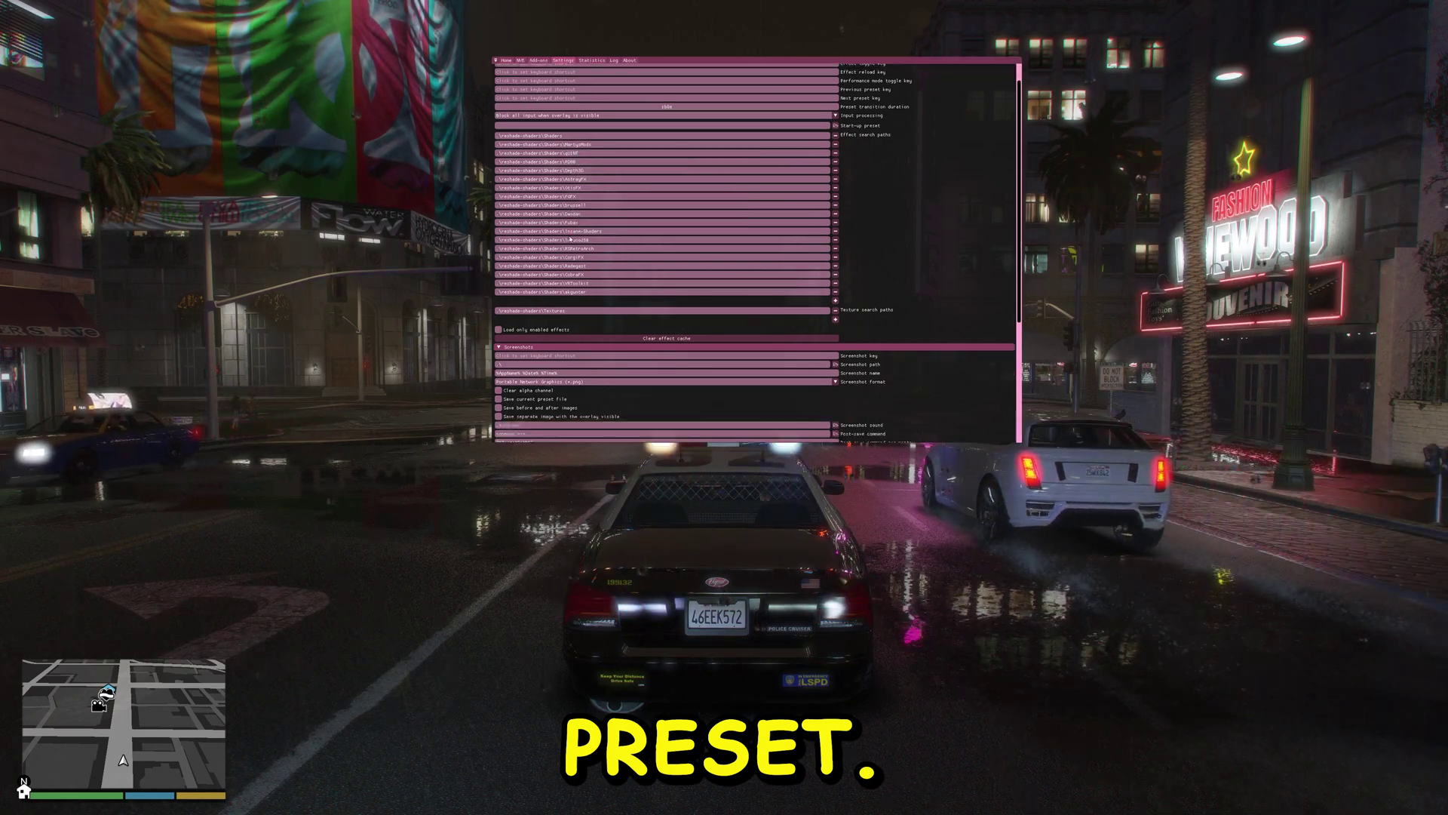
scroll(644, 390, "down", 3)
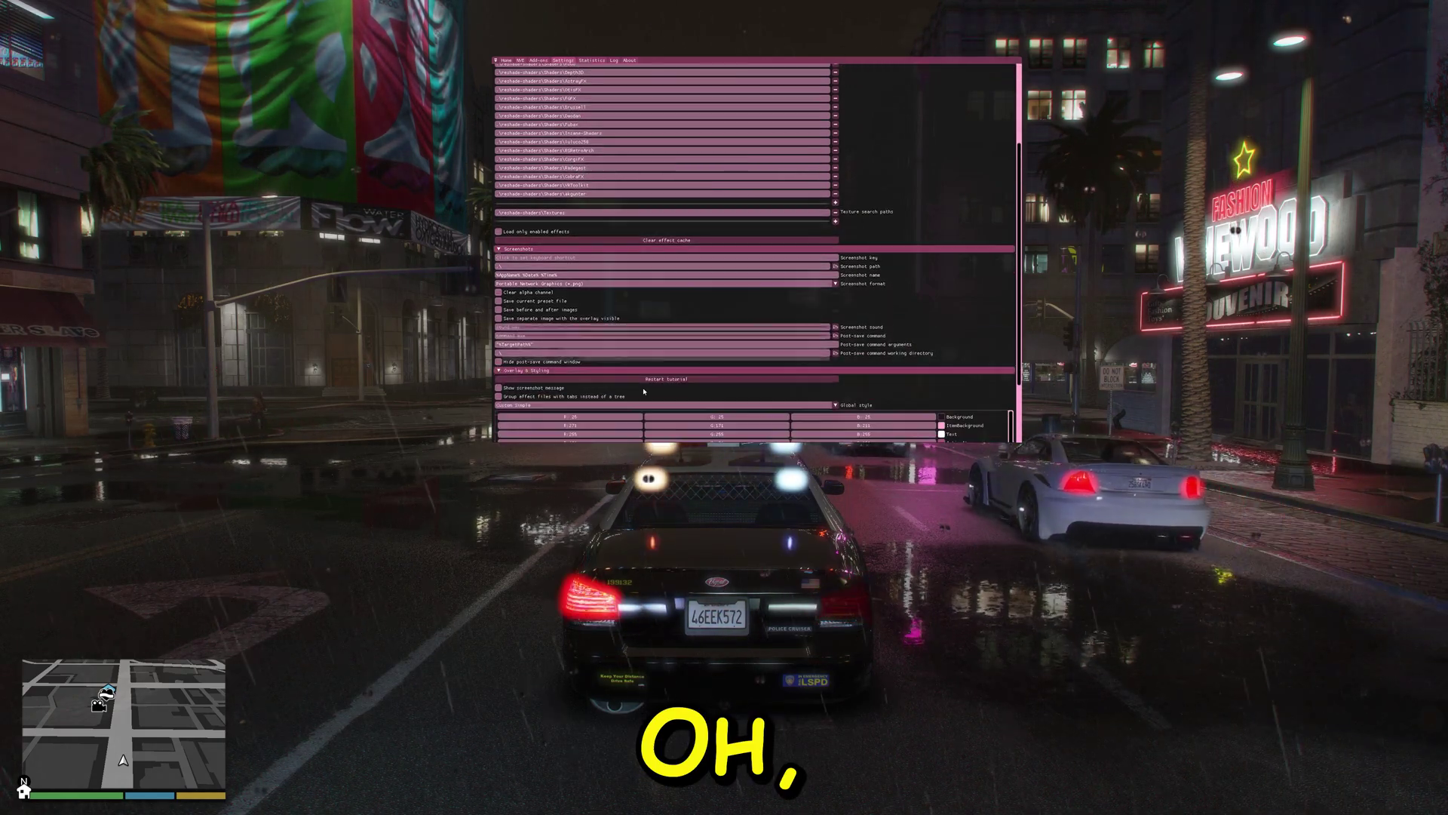
scroll(644, 390, "down", 4)
scroll(644, 391, "up", 5)
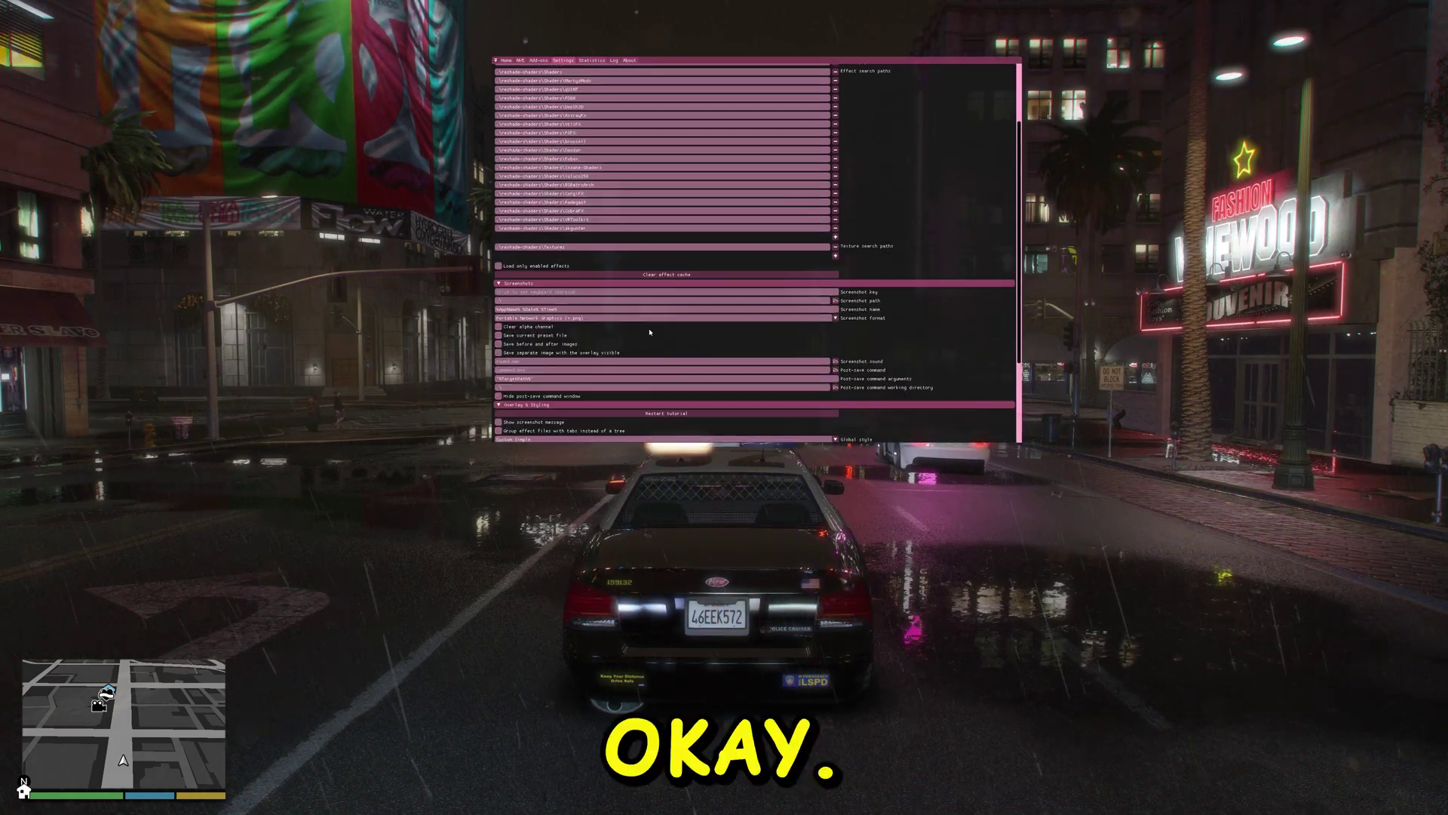
Clean up and save the current NVE preset, and switch Auto Save off and on again
left_click(504, 60)
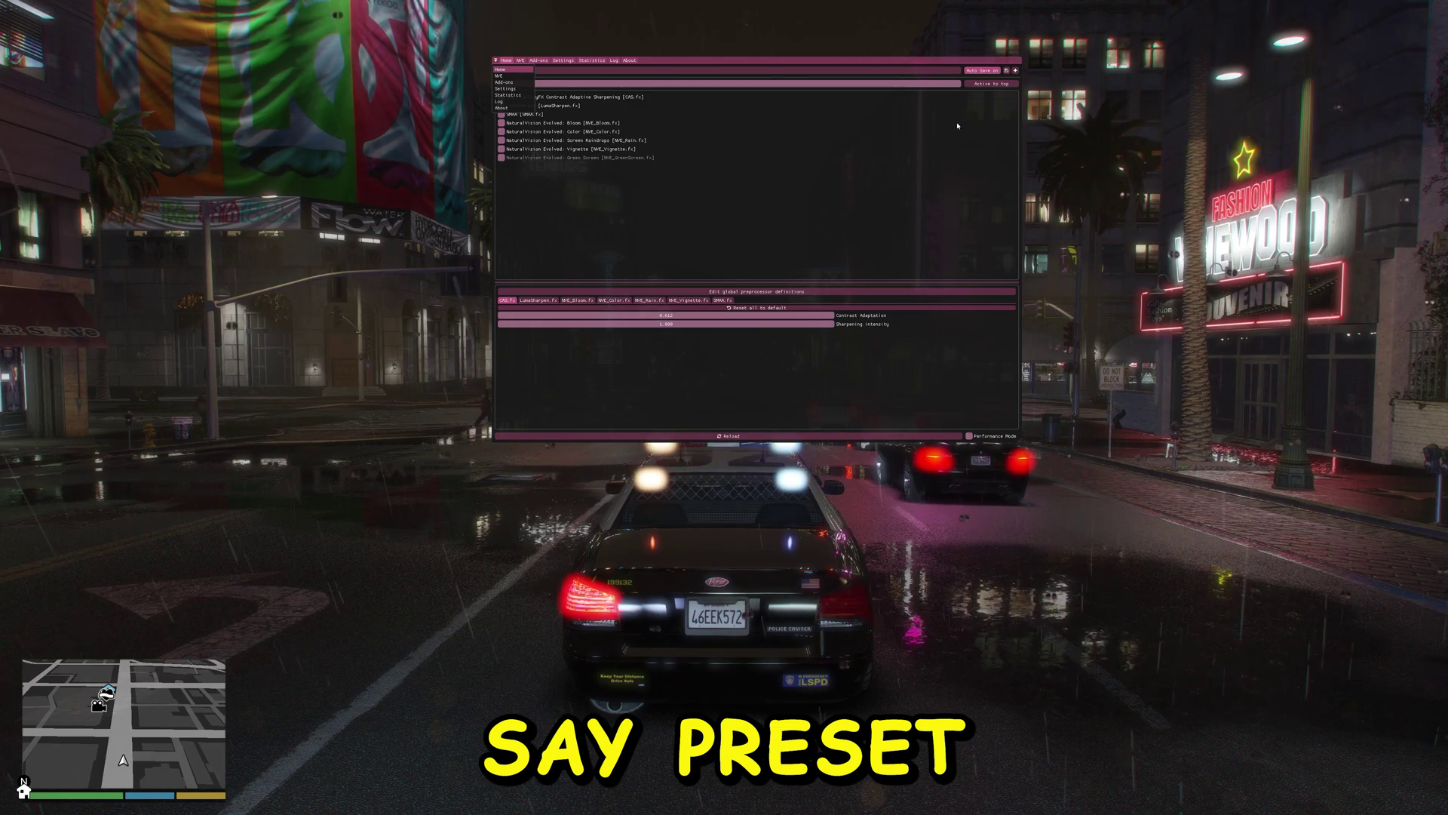
left_click(1013, 77)
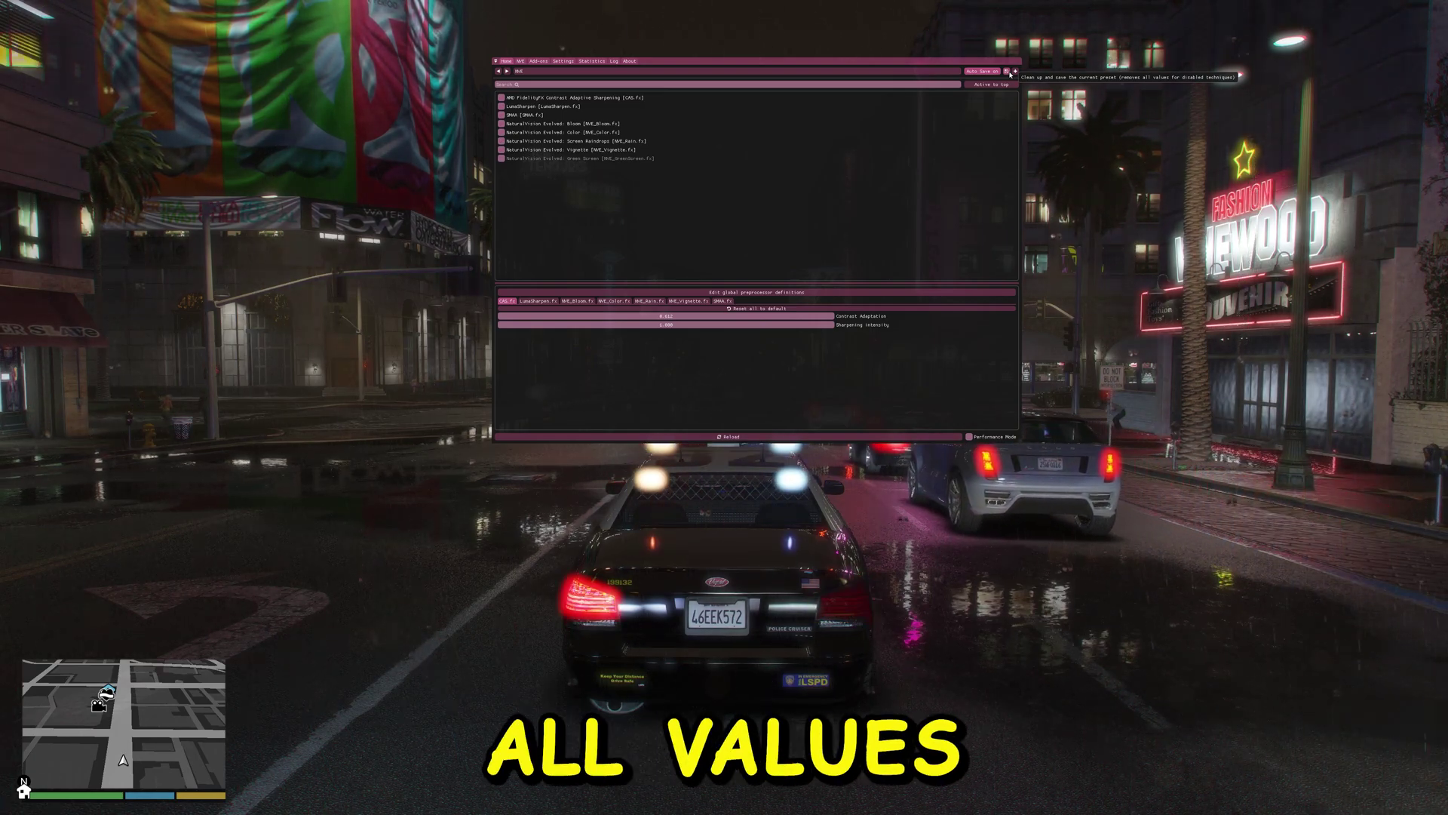
left_click(990, 71)
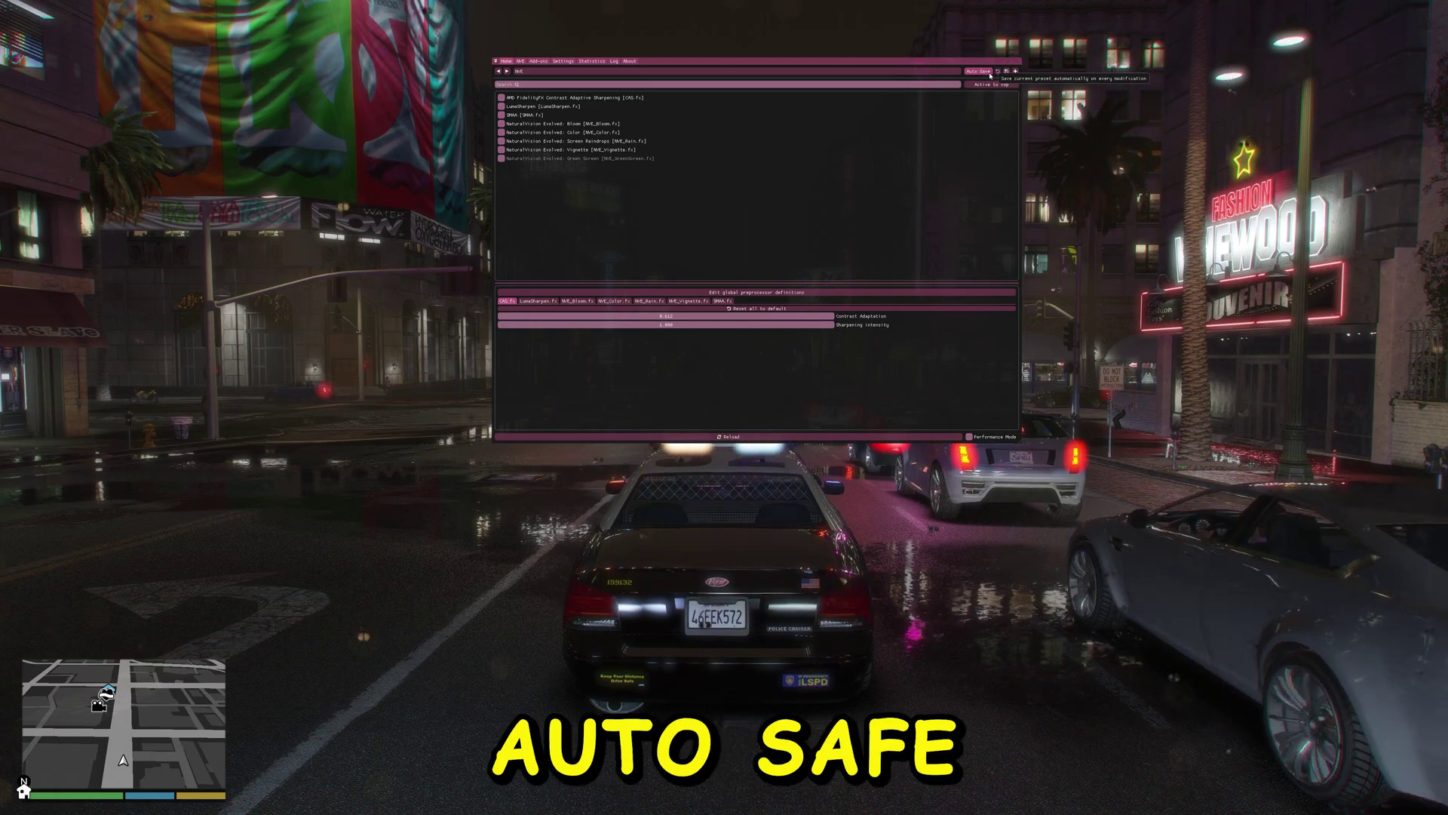
left_click(991, 74)
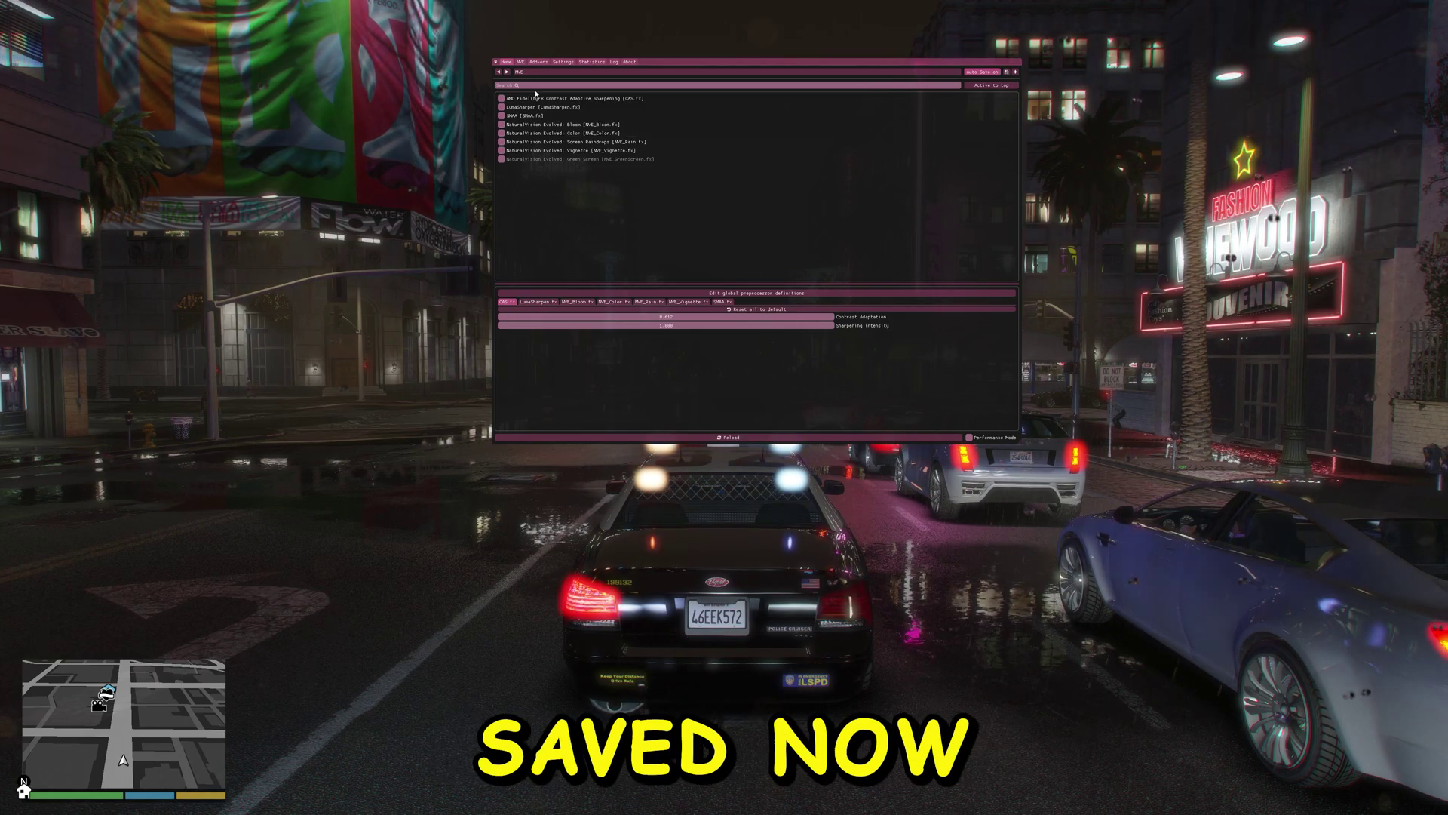
View the NVE_Bloom.fx parameters and the NVE shader's ambient and fog color options
left_click(577, 302)
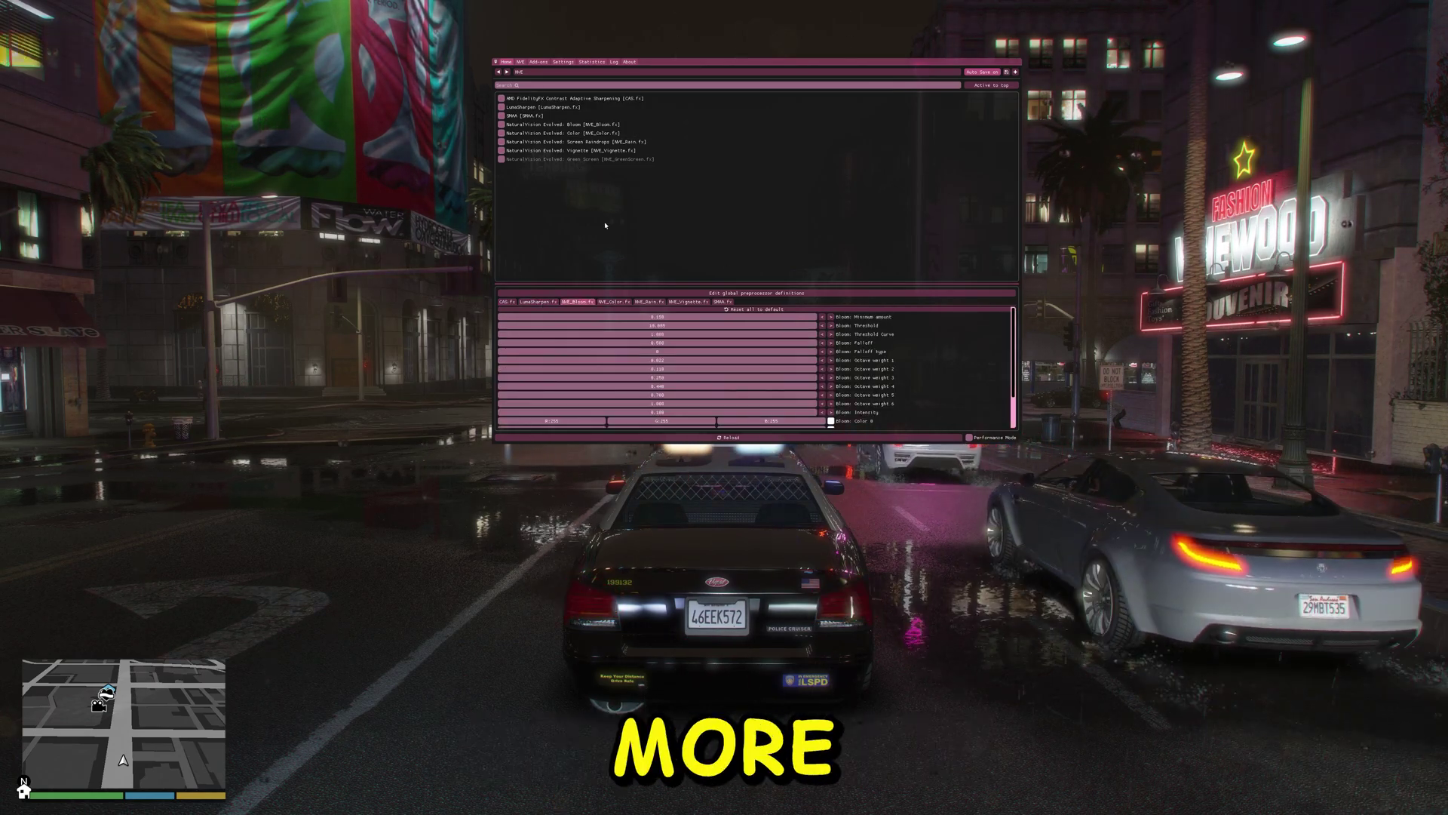
left_click(538, 62)
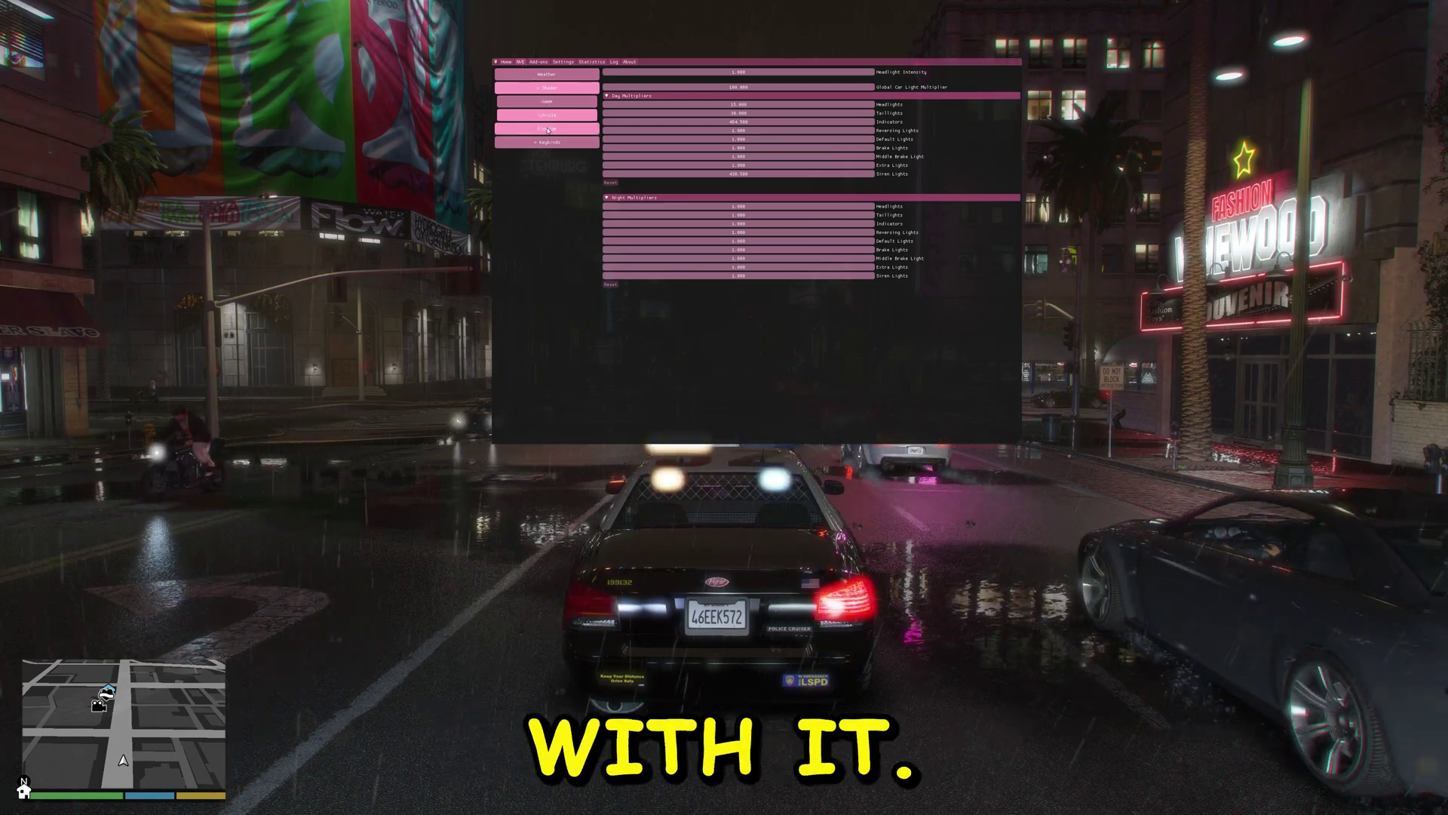
left_click(565, 101)
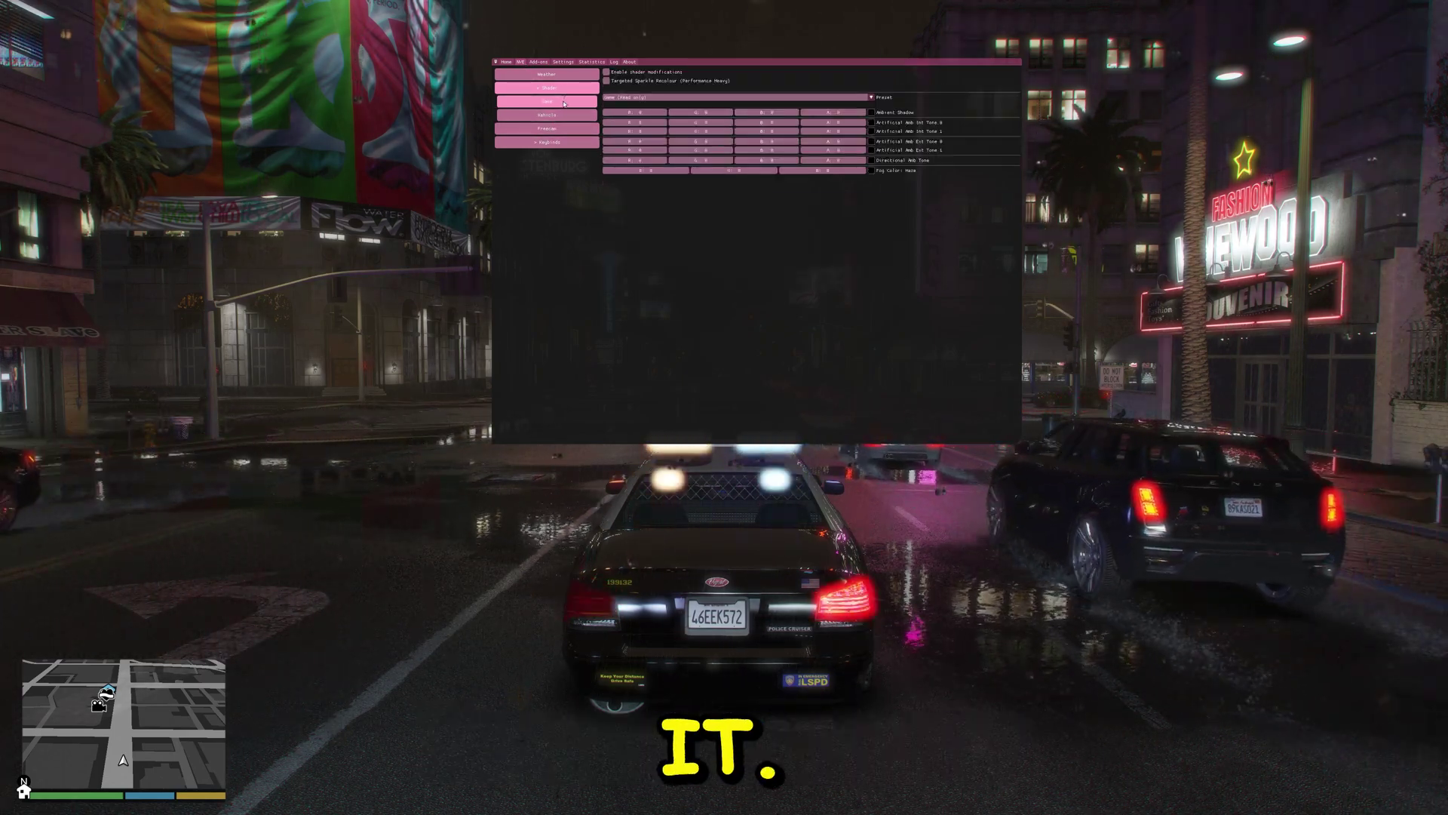